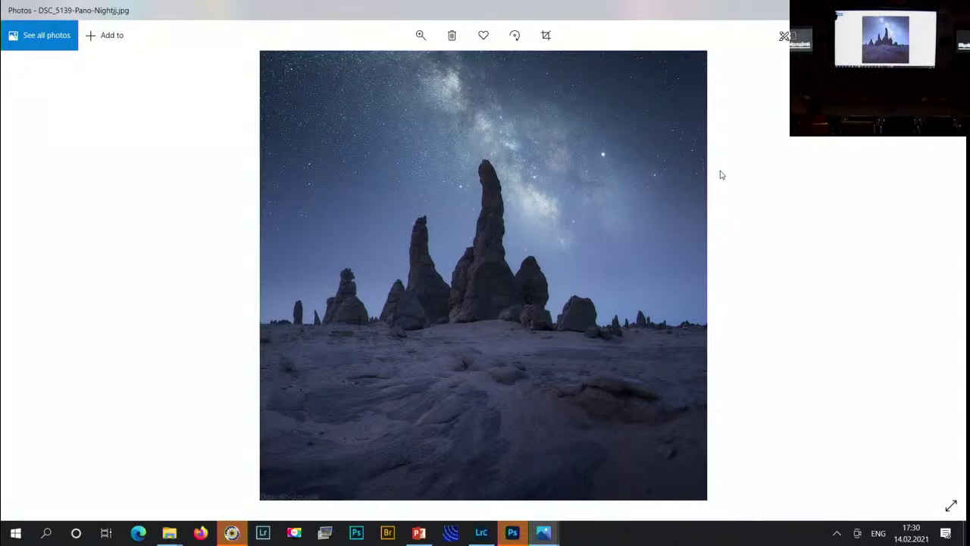
- Clear the screen of the photo viewer, previews folder and Photo Mechanic windows, cancelling the contact sheet folder selection
key("alt+F4")
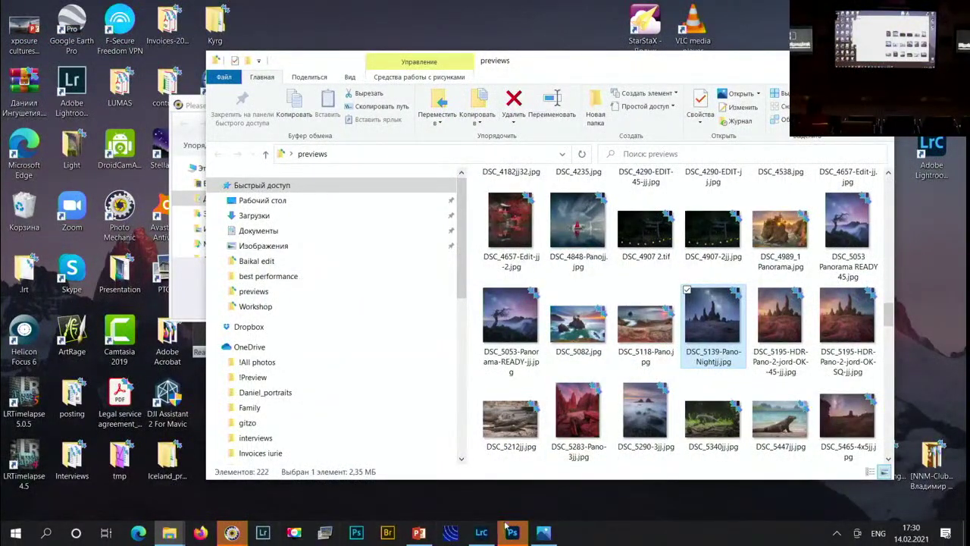
mouse_move(182, 530)
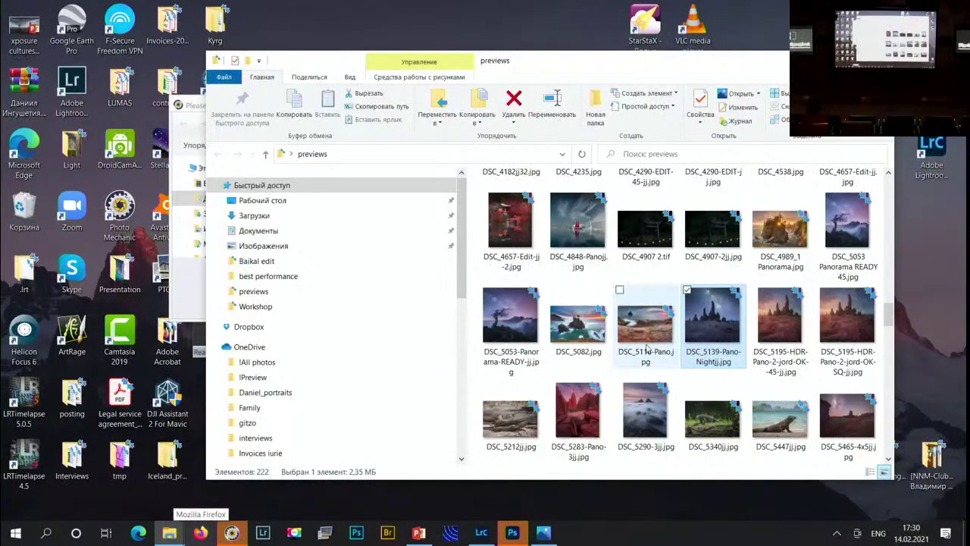
mouse_move(645, 348)
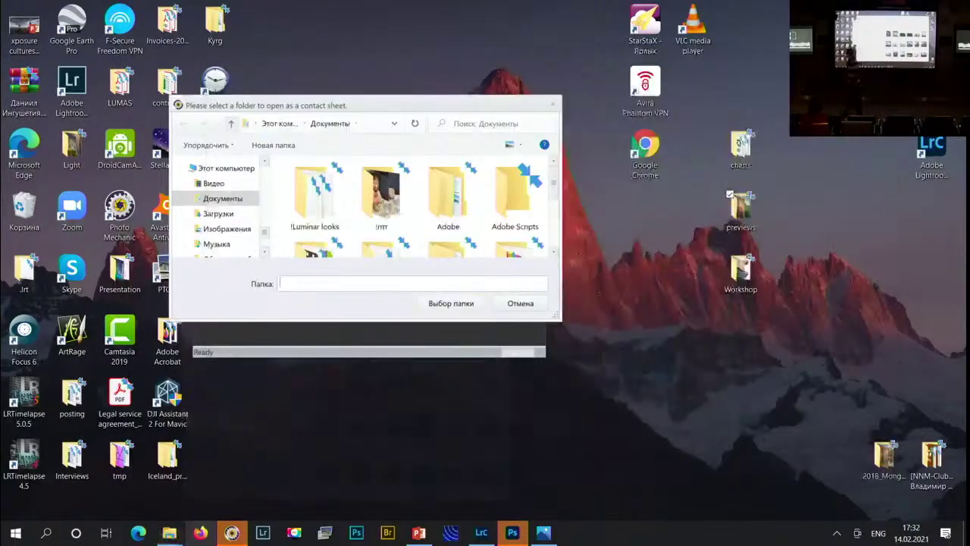
left_click(879, 60)
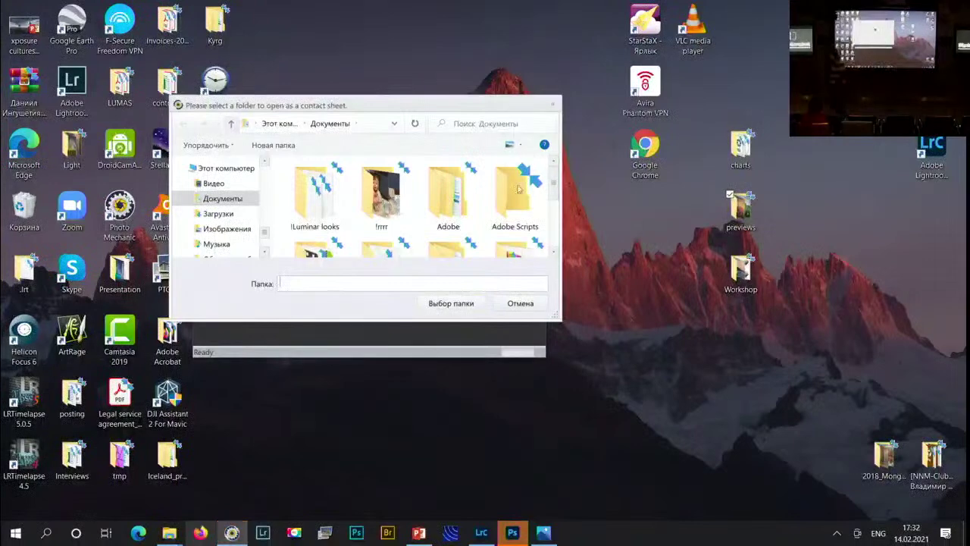
left_click(520, 303)
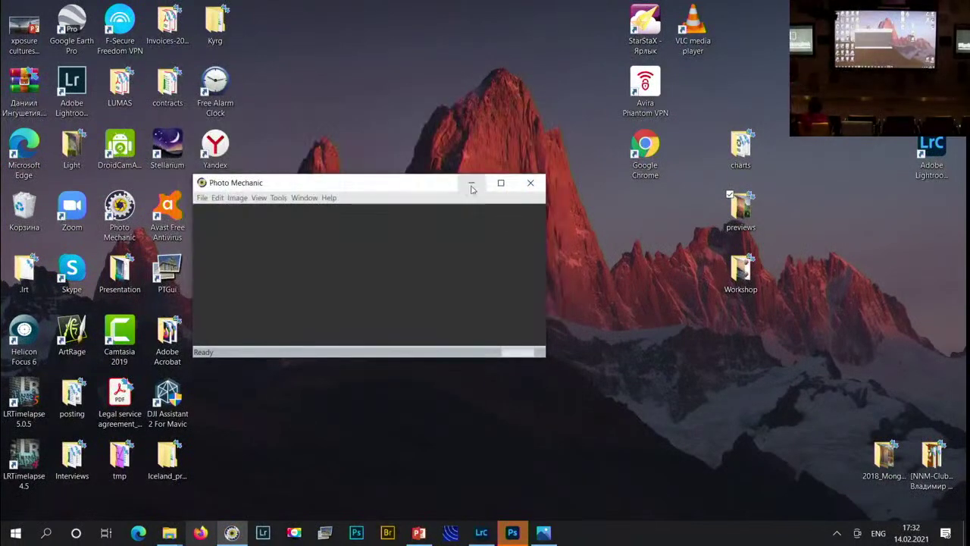
left_click(471, 184)
- Switch to Lightroom Classic and close the remaining Photos window
left_click(512, 532)
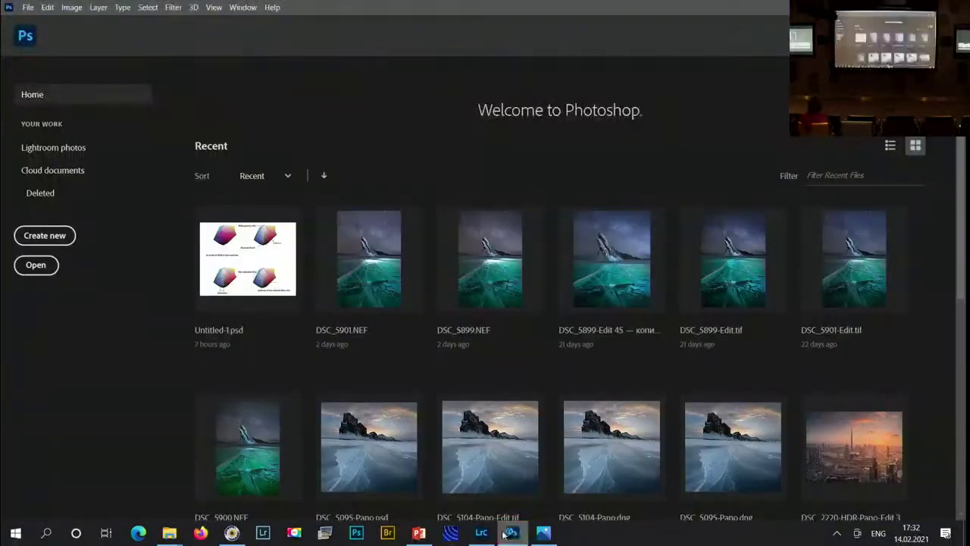
left_click(483, 533)
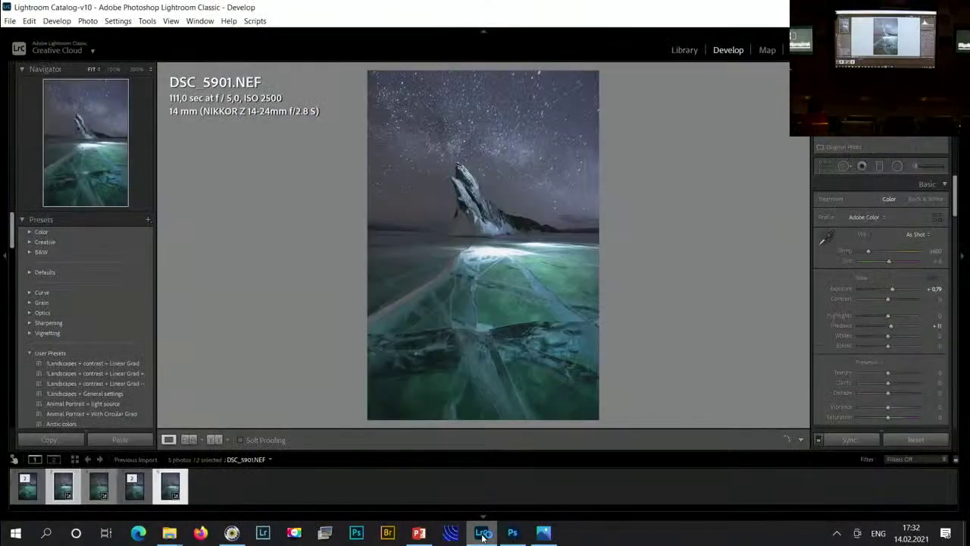
mouse_move(543, 533)
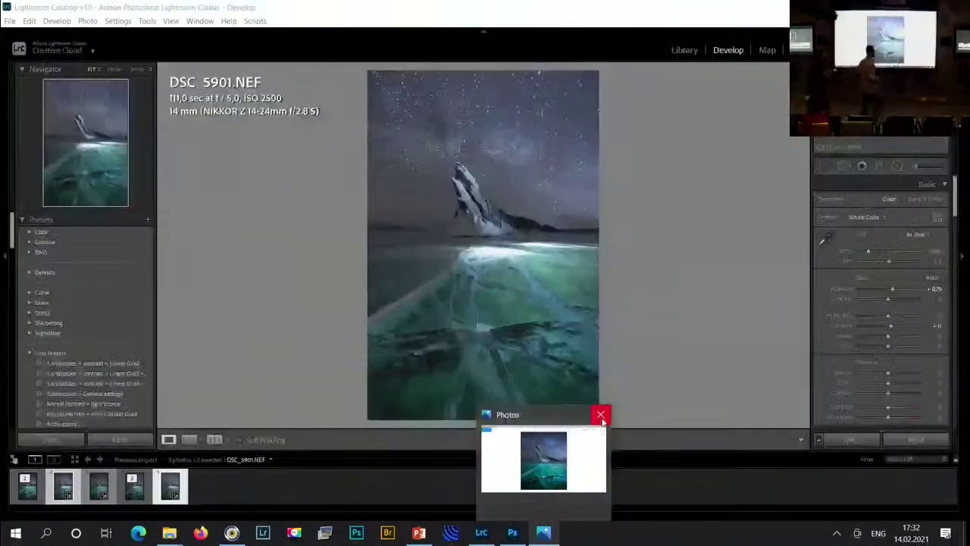
left_click(601, 416)
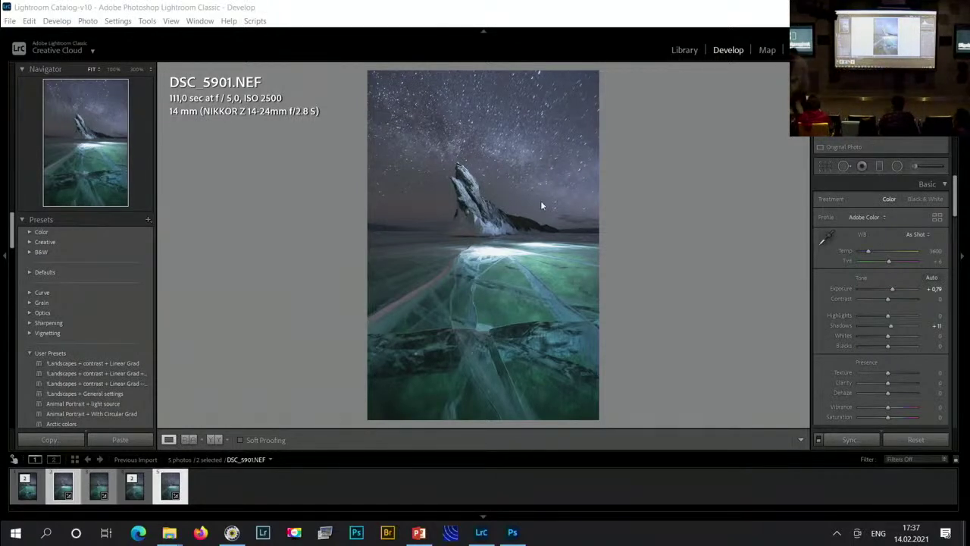
- Start a photo import and select the raw photos DSC_1064.DNG through DSC_9722.DNG in the desktop's Workshop folder
left_click(9, 20)
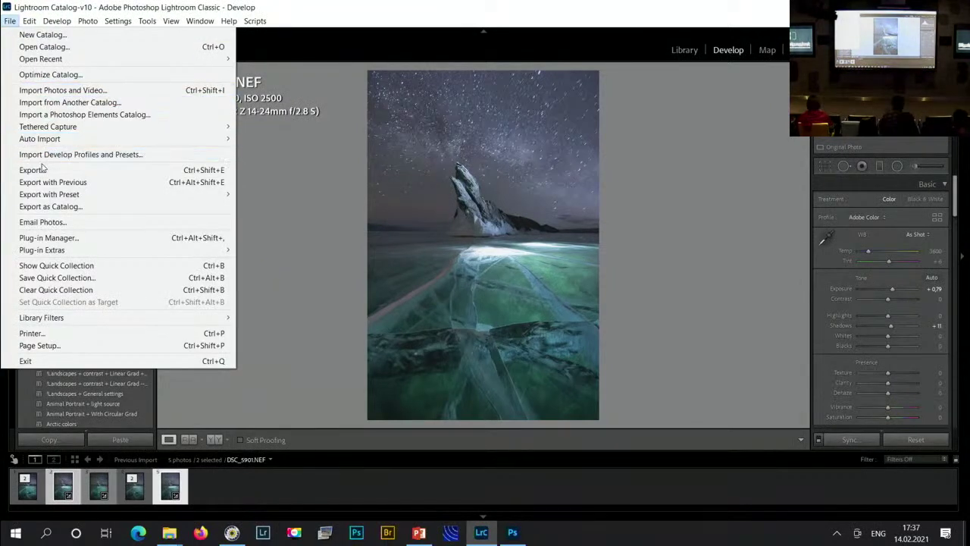
left_click(50, 91)
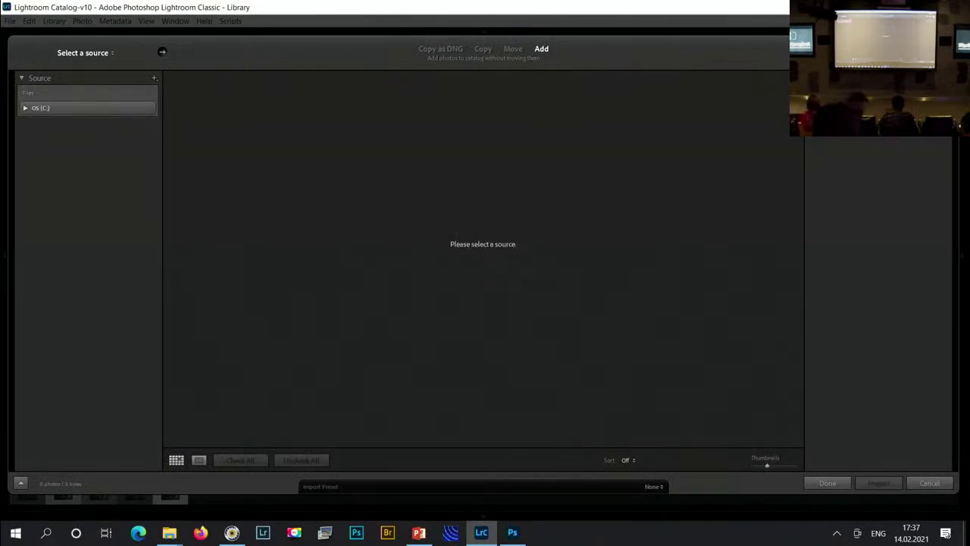
key("alt+Tab")
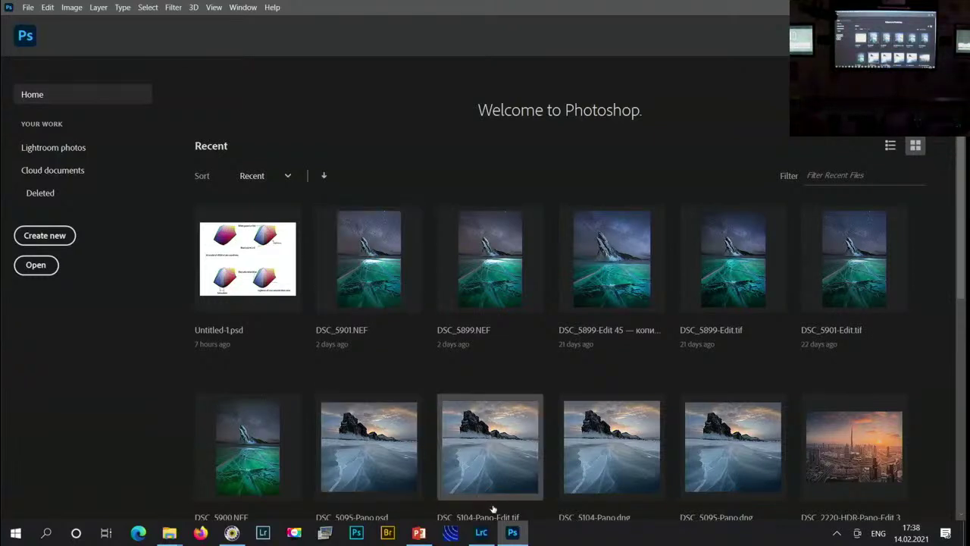
mouse_move(513, 535)
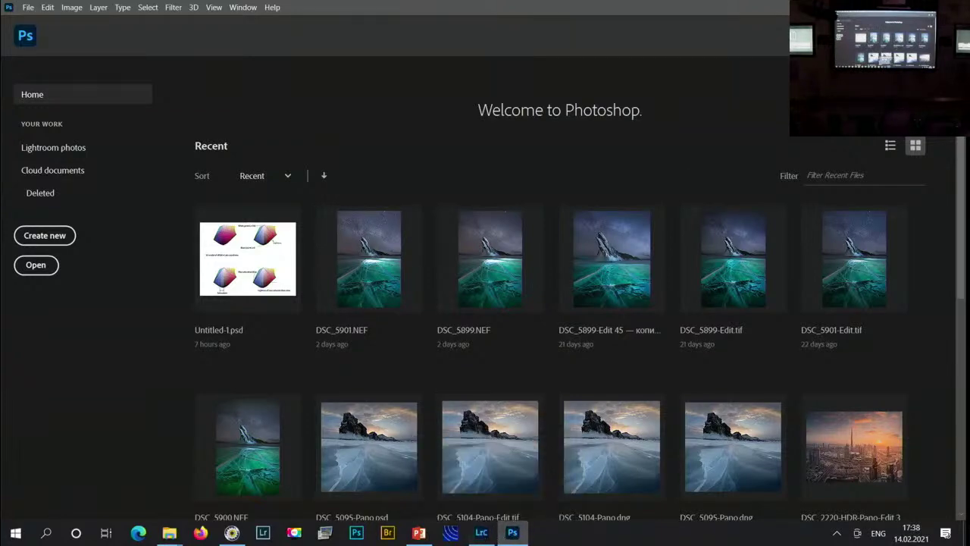
key("super+d")
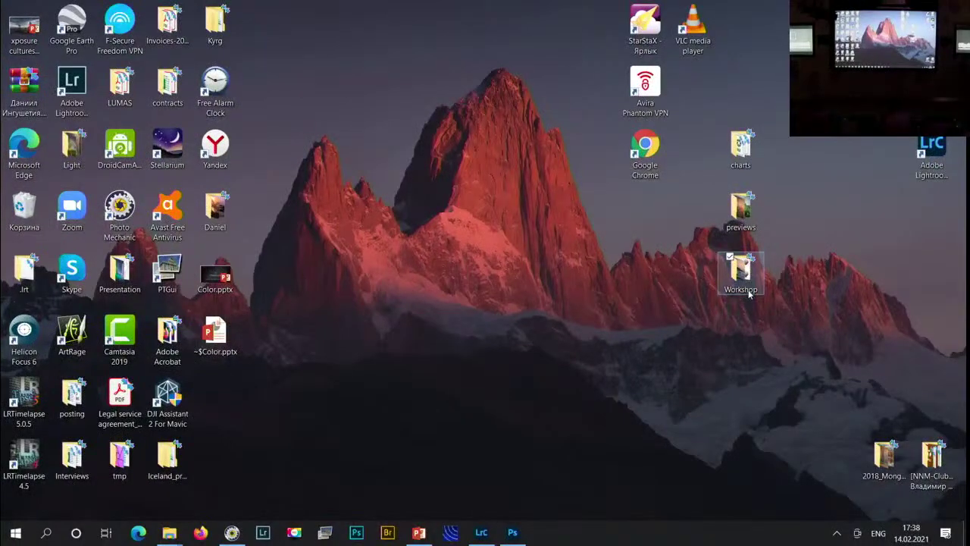
double_click(749, 294)
scroll(635, 269, "down", 3)
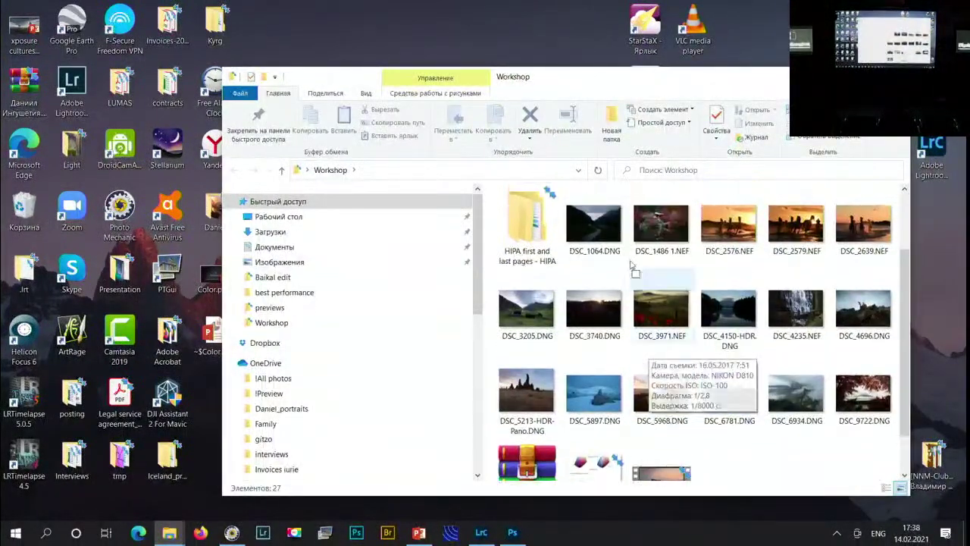
left_click(620, 250)
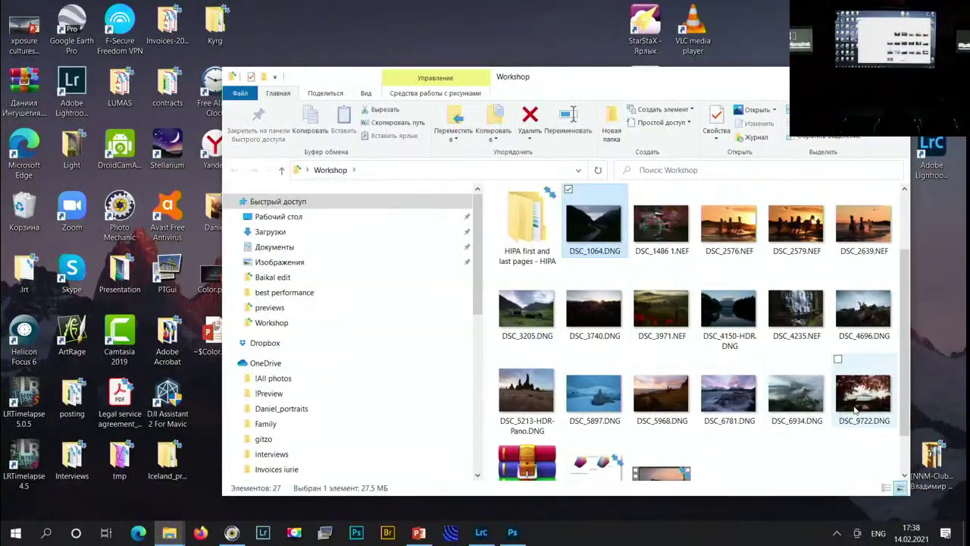
left_click(857, 409, "shift")
scroll(617, 387, "up", 1)
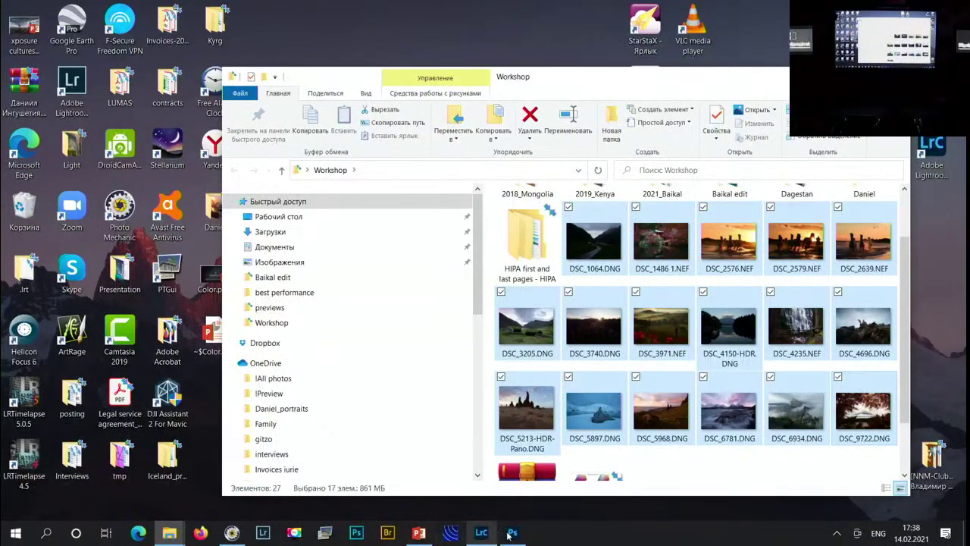
- Bring the selected Workshop photos into Lightroom Classic's import window and import them with the Add option
left_click(477, 535)
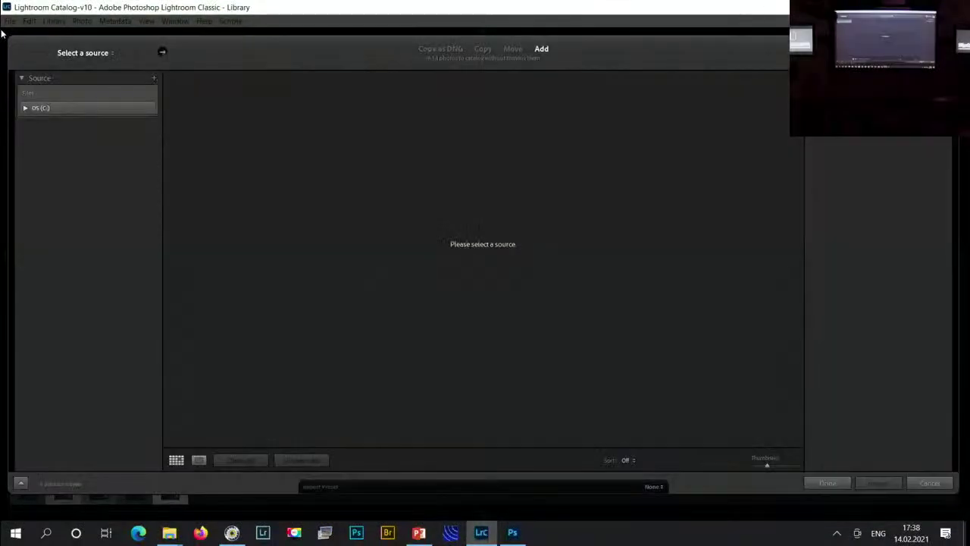
mouse_move(169, 533)
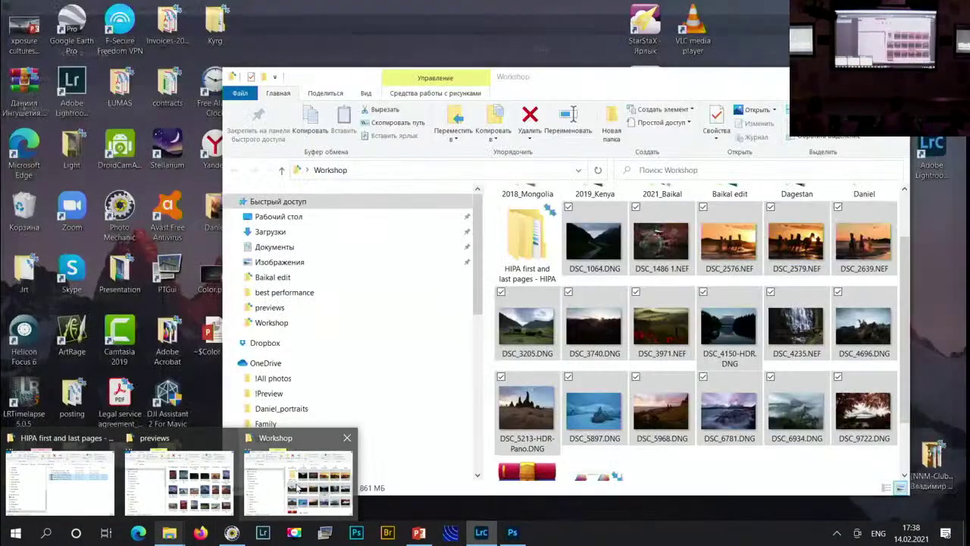
left_click(298, 487)
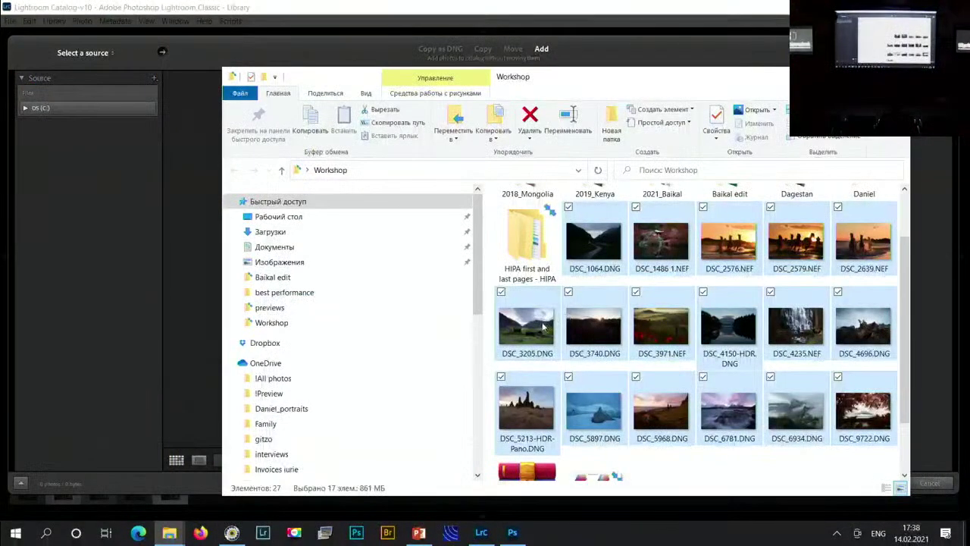
left_click_drag(186, 335, 185, 334)
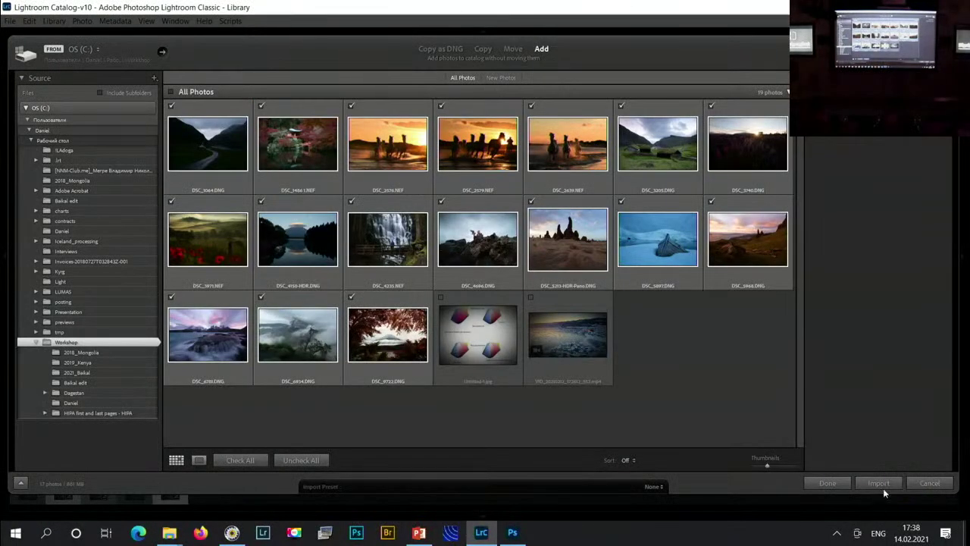
left_click(882, 485)
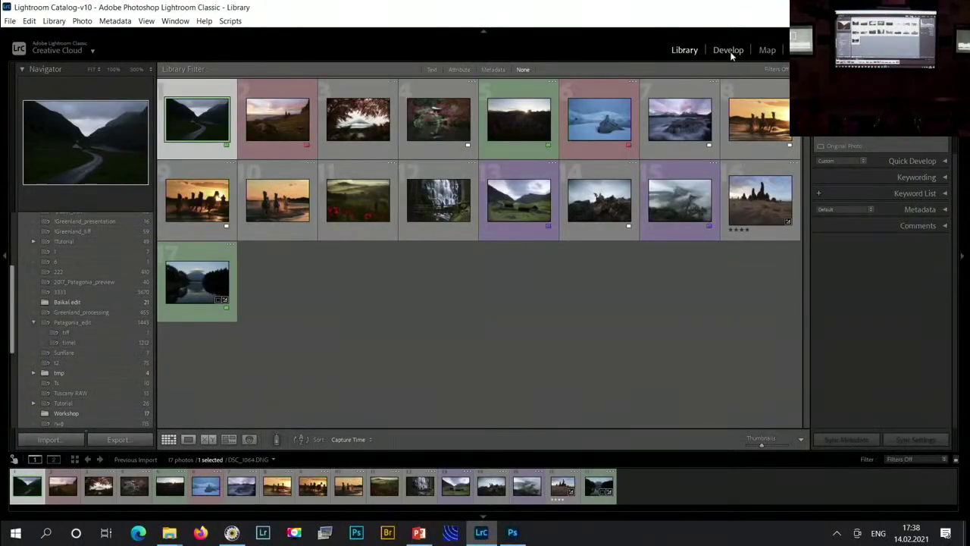
- Open the backlit running-horses photo DSC_2579.NEF in the Develop module
left_click(729, 51)
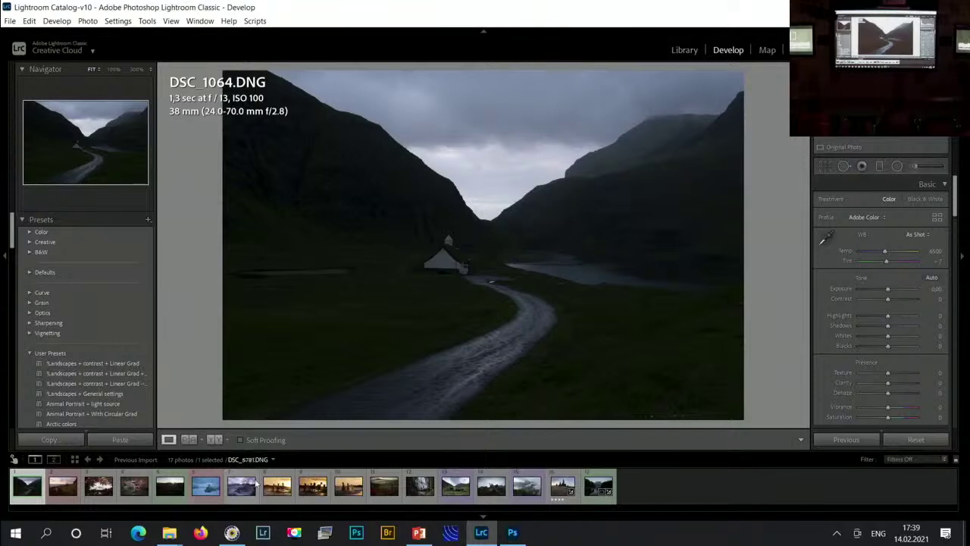
left_click(278, 486)
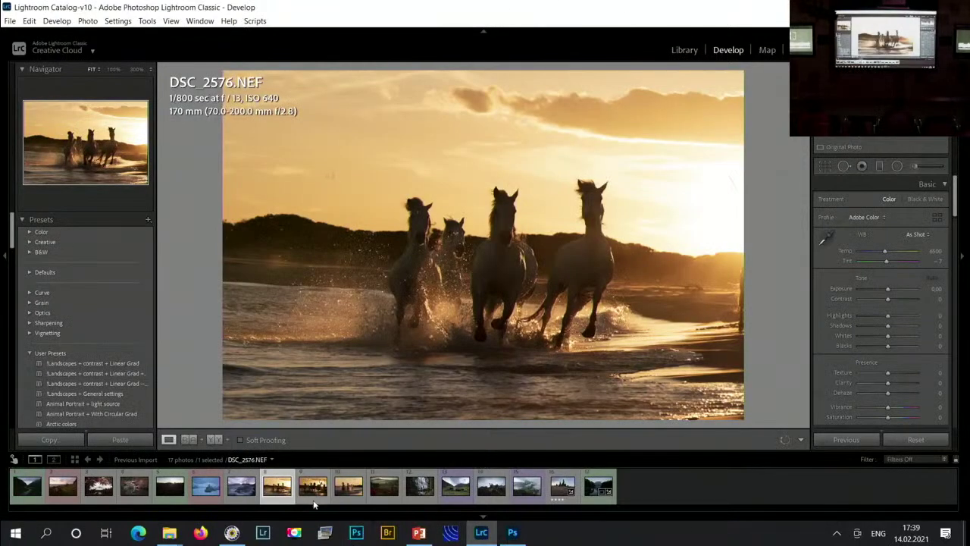
left_click(313, 489)
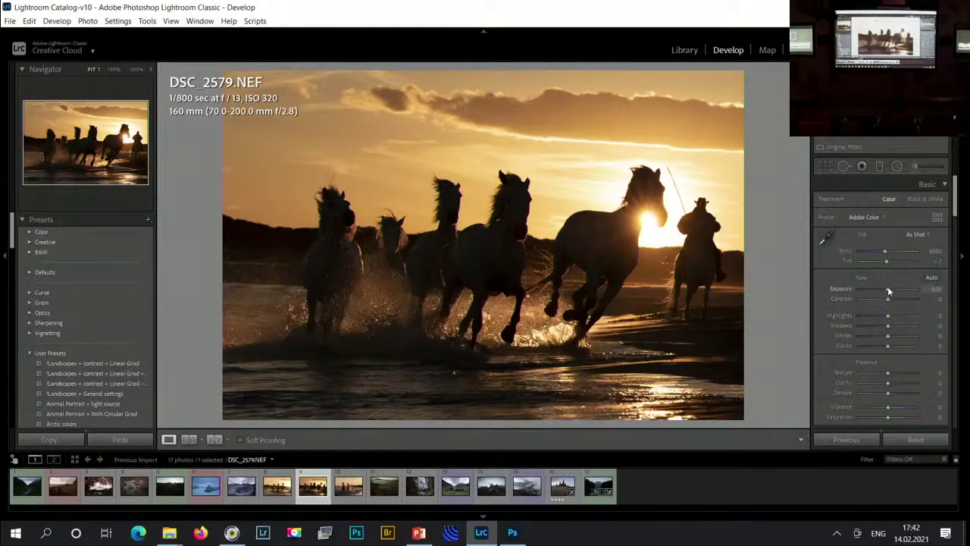
- Raise the horse photo's exposure to +2.54 and recover its bright areas with Highlights at -72 and Whites at -75
left_click_drag(889, 291, 902, 292)
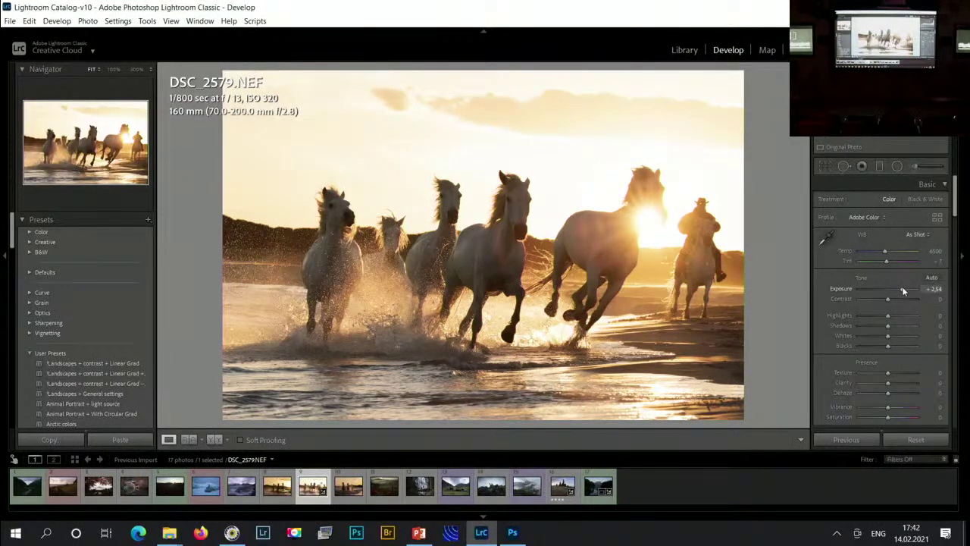
left_click_drag(887, 315, 869, 315)
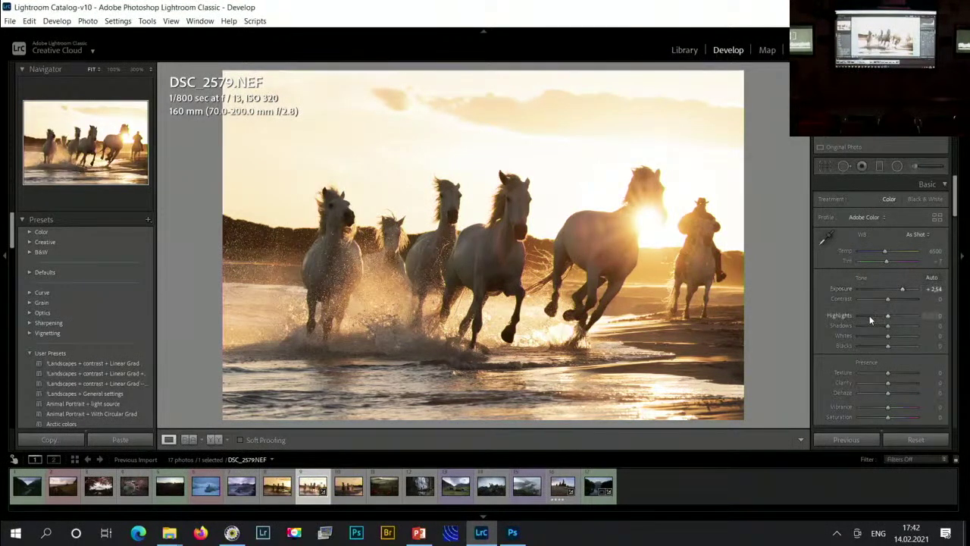
left_click(869, 336)
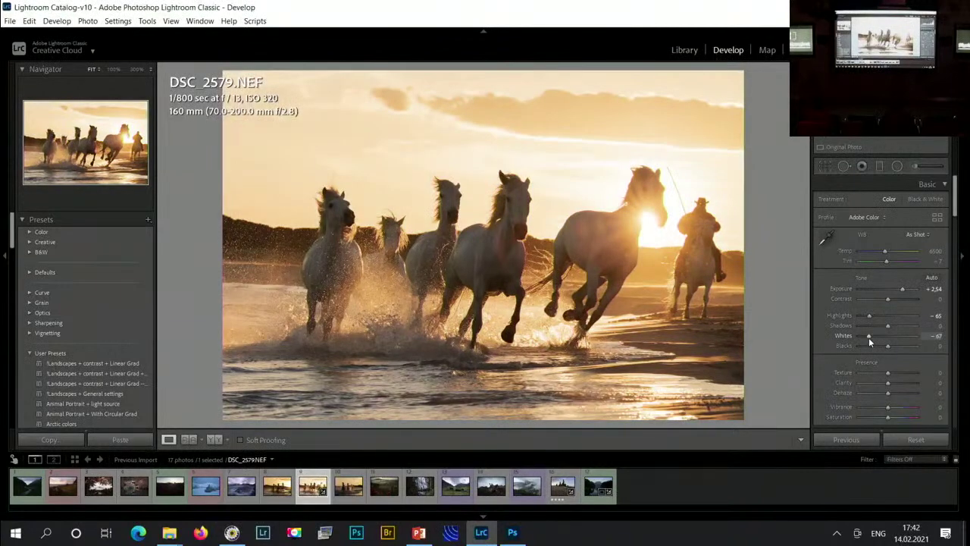
left_click_drag(868, 337, 868, 316)
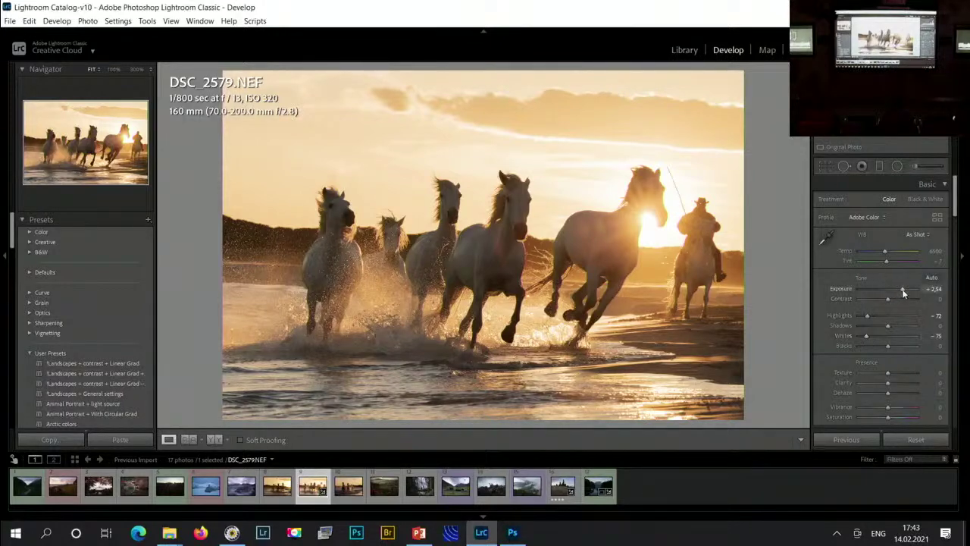
- Refine the exposure to +2.63 and lift the dark tones with Shadows at +58 and Blacks at +42
left_click_drag(903, 288, 904, 288)
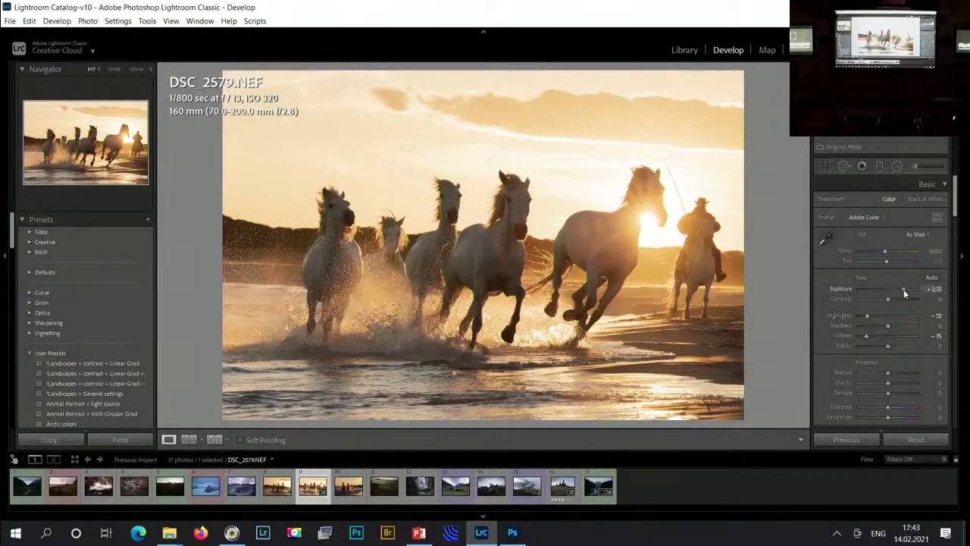
left_click_drag(888, 326, 901, 345)
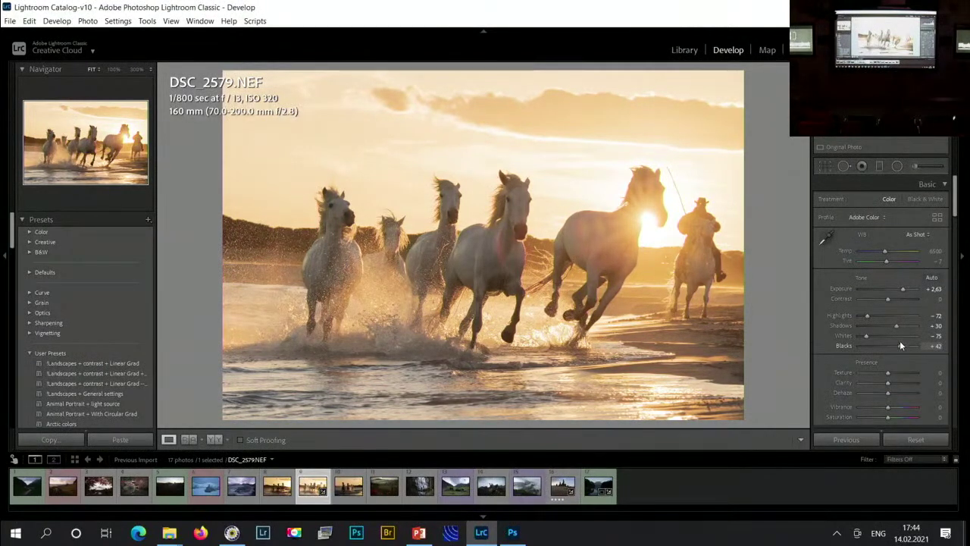
left_click(825, 238)
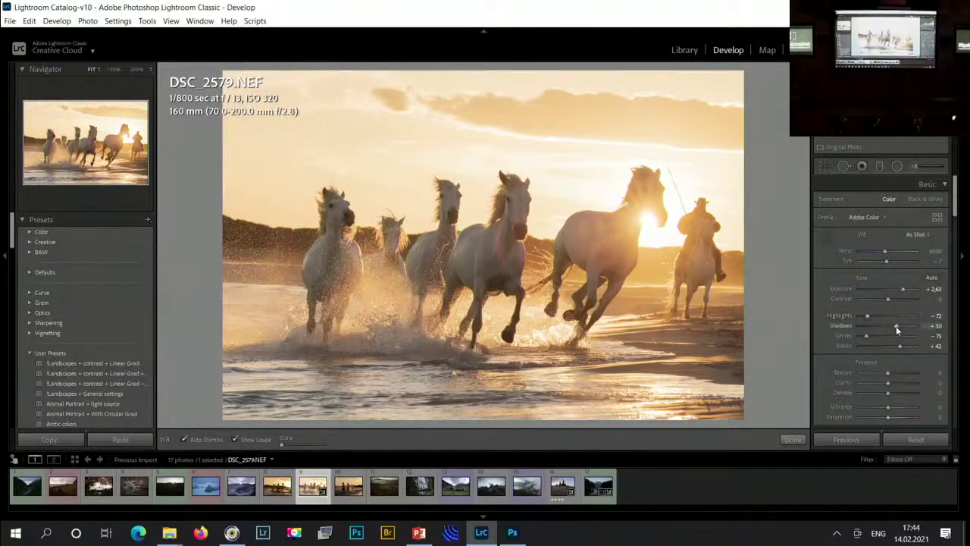
left_click_drag(895, 326, 904, 329)
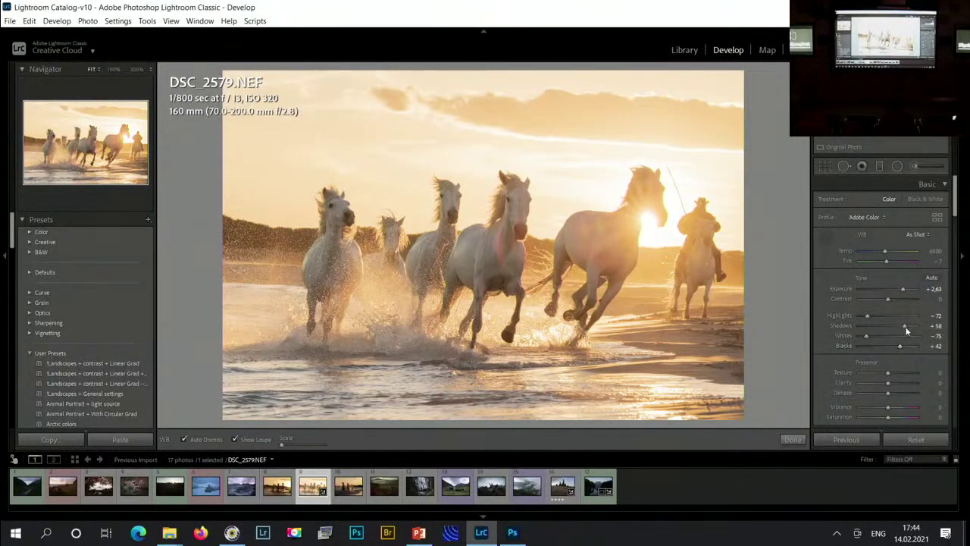
- Add a wide radial filter over the bright sky at the horse photo's right edge with Highlights -38 and Whites -38
left_click(898, 167)
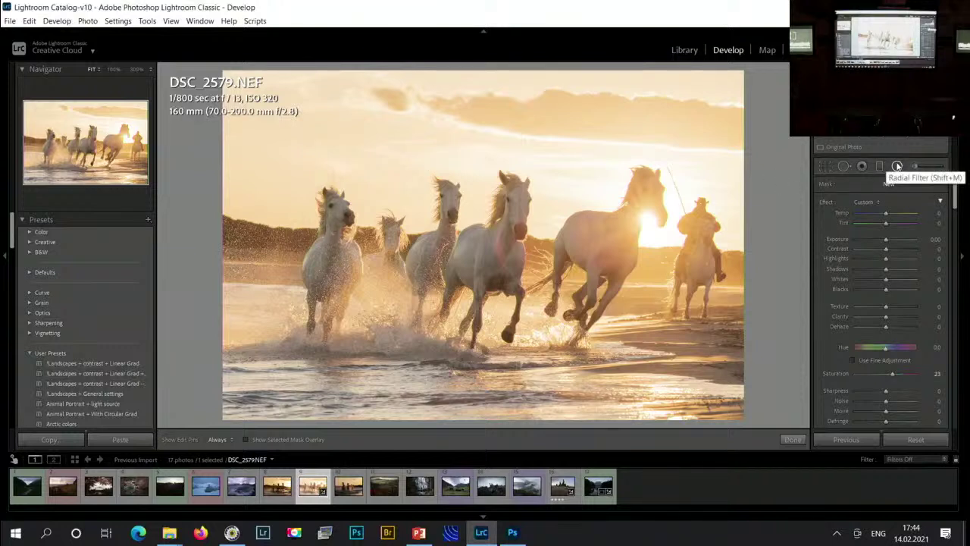
left_click_drag(489, 223, 386, 250)
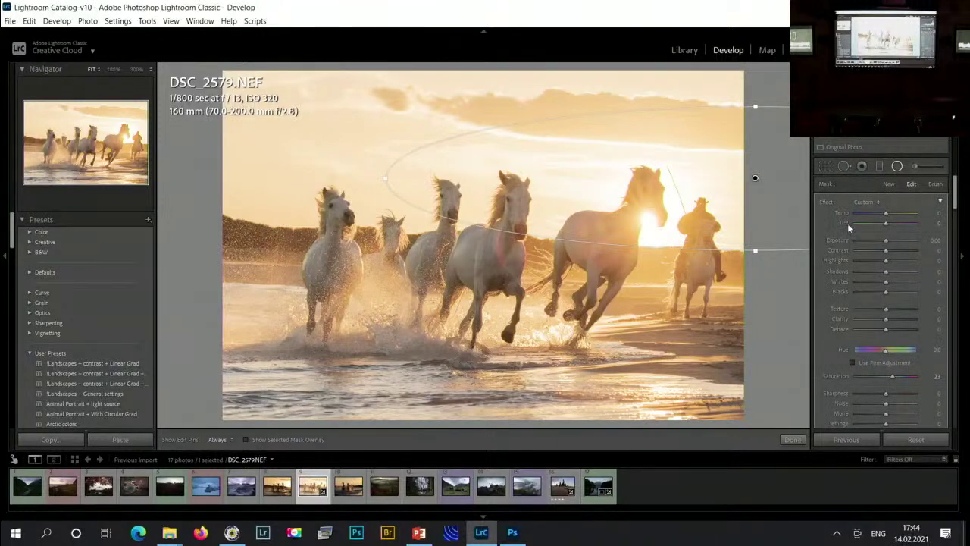
left_click(874, 281)
left_click(872, 260)
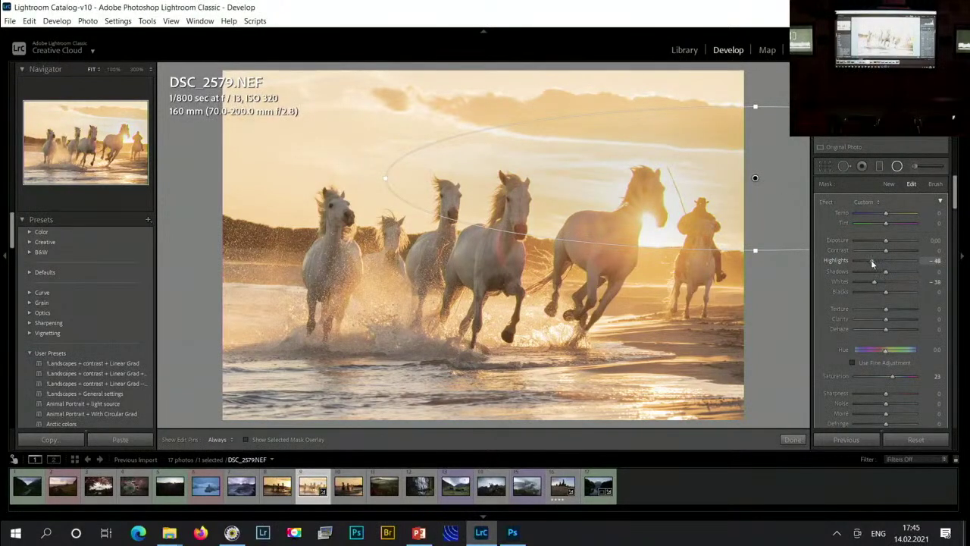
left_click_drag(870, 259, 874, 262)
left_click(873, 262)
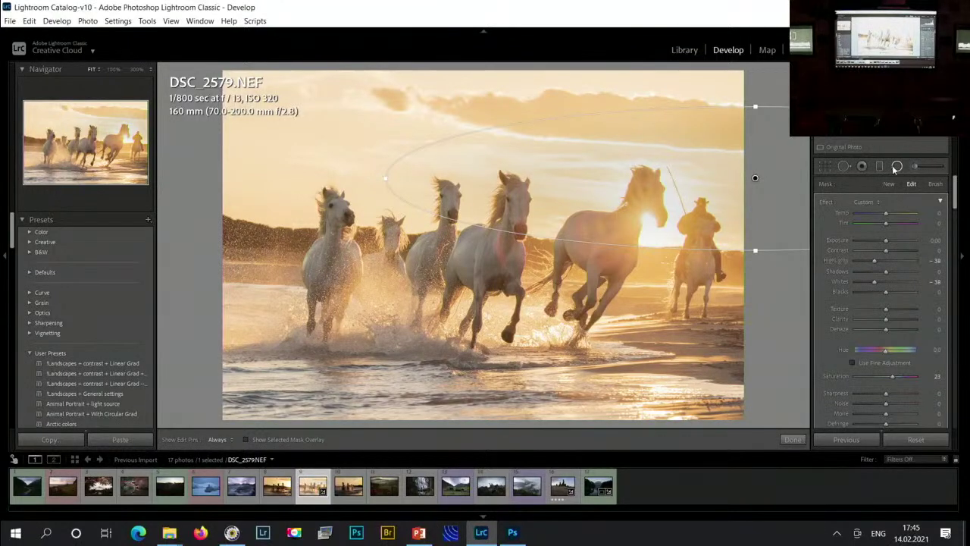
left_click(894, 167)
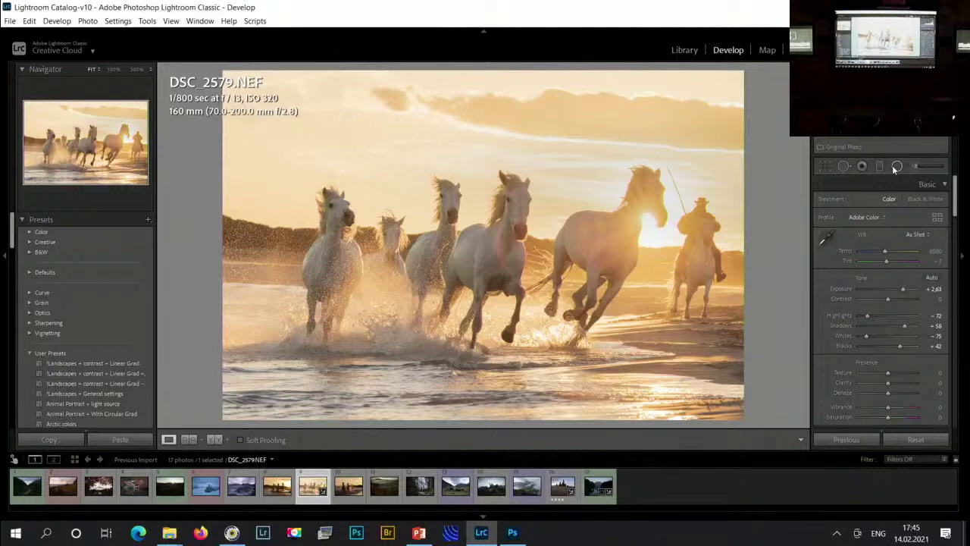
- Soften the horse photo's backlit haze by setting Dehaze to -7 and Clarity to -4
scroll(832, 300, "down", 2)
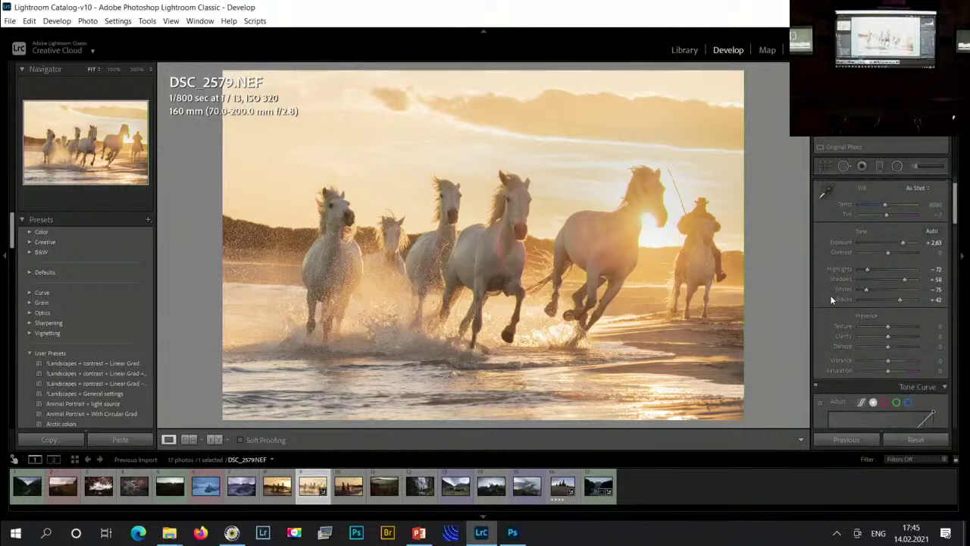
scroll(831, 299, "down", 1)
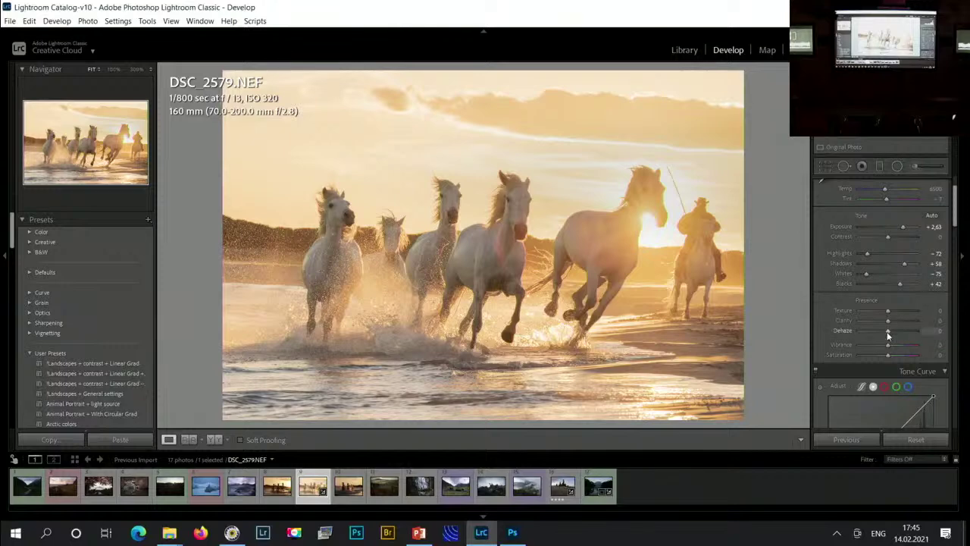
left_click_drag(887, 332, 883, 332)
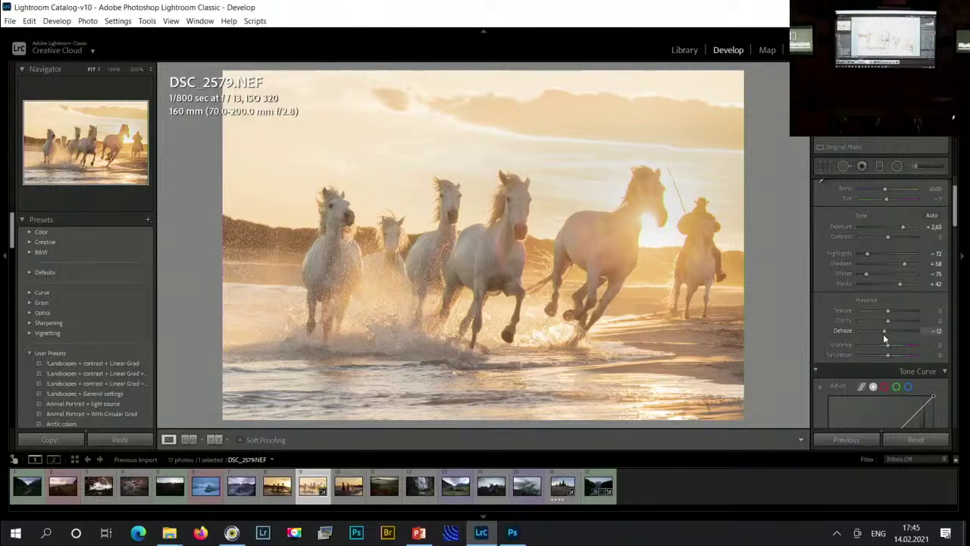
left_click_drag(884, 335, 911, 322)
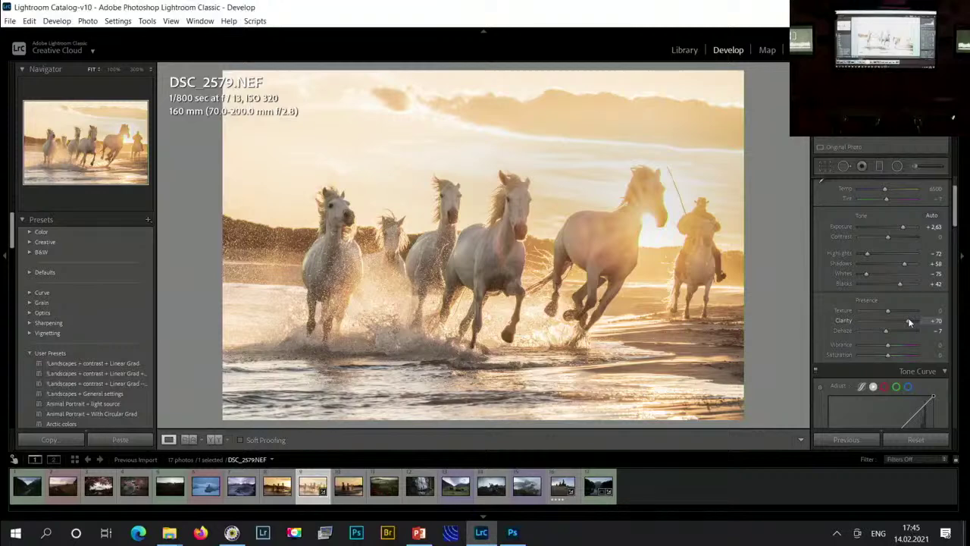
left_click_drag(908, 319, 888, 319)
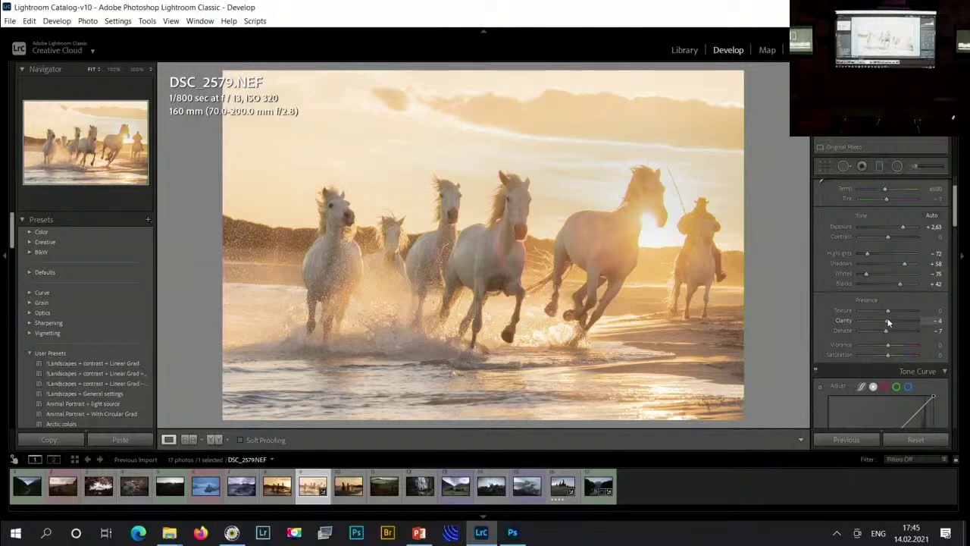
mouse_move(889, 310)
left_mouse_down()
mouse_move(904, 310)
mouse_move(890, 313)
left_mouse_up()
- Shape the tone curve with a midtone point at input 110, output 114, and lower the white endpoint's output to 245
scroll(819, 303, "down", 2)
scroll(819, 303, "down", 2)
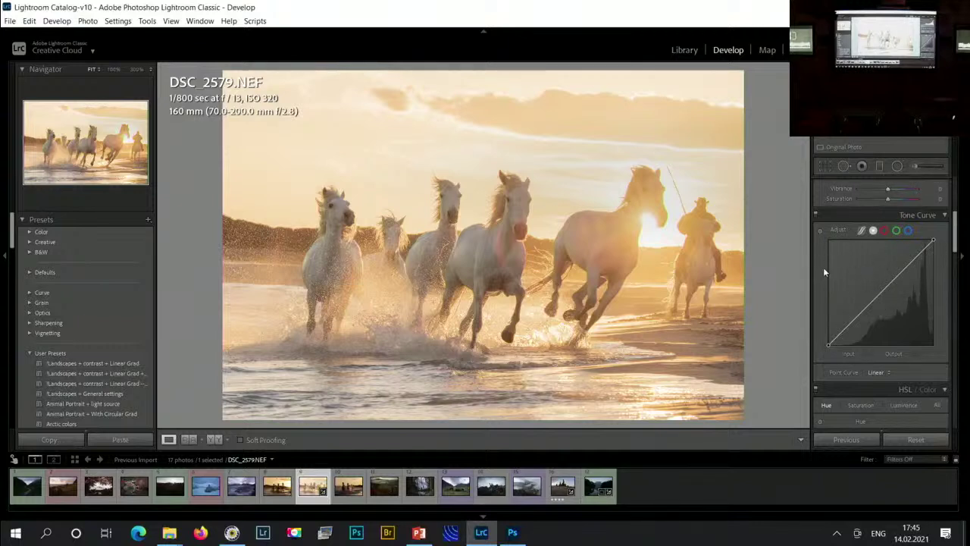
scroll(823, 270, "up", 1)
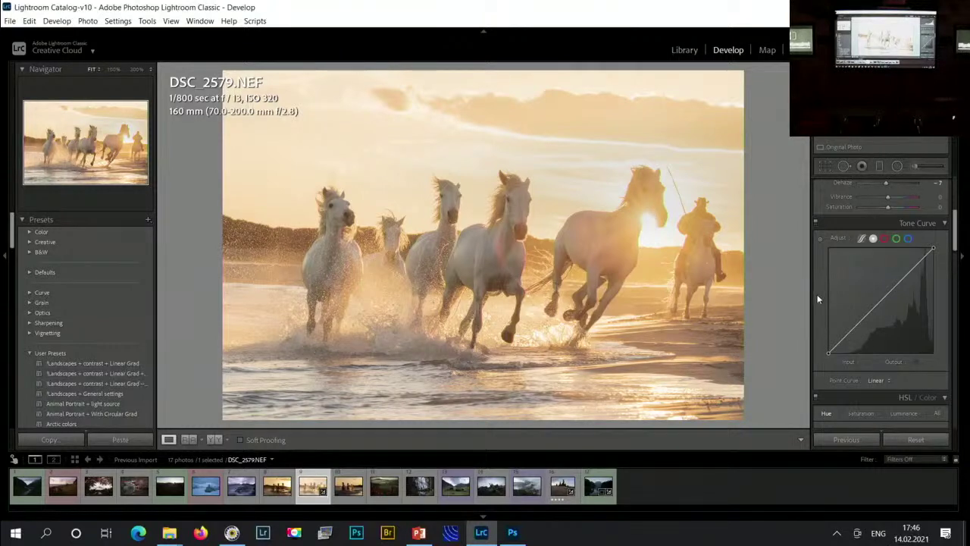
scroll(864, 318, "up", 1)
left_click(873, 315)
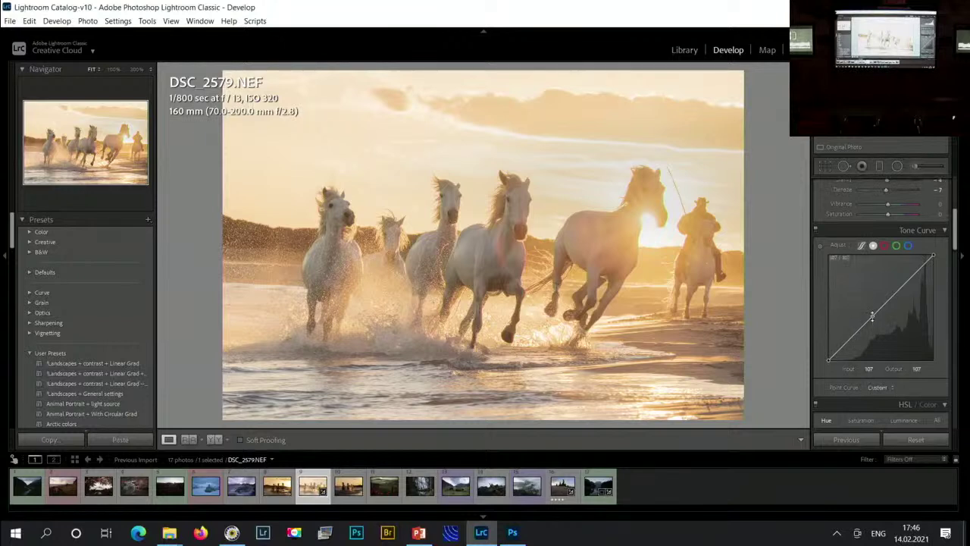
left_click_drag(873, 319, 872, 312)
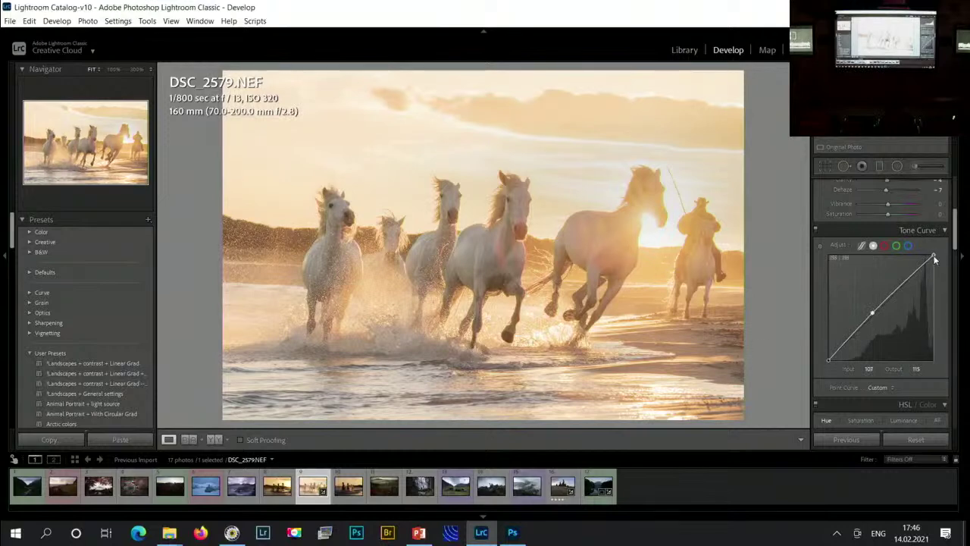
left_click_drag(934, 260, 937, 261)
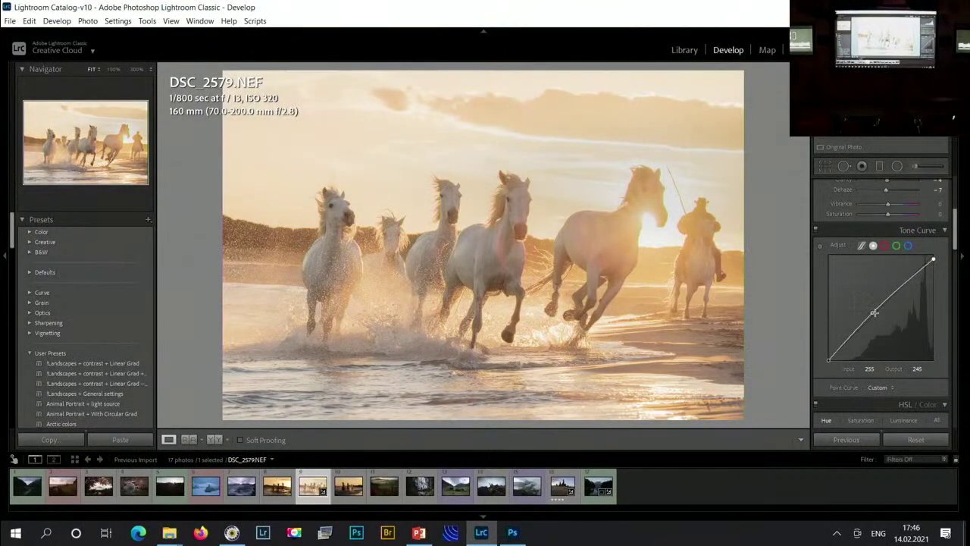
left_click_drag(875, 317, 877, 318)
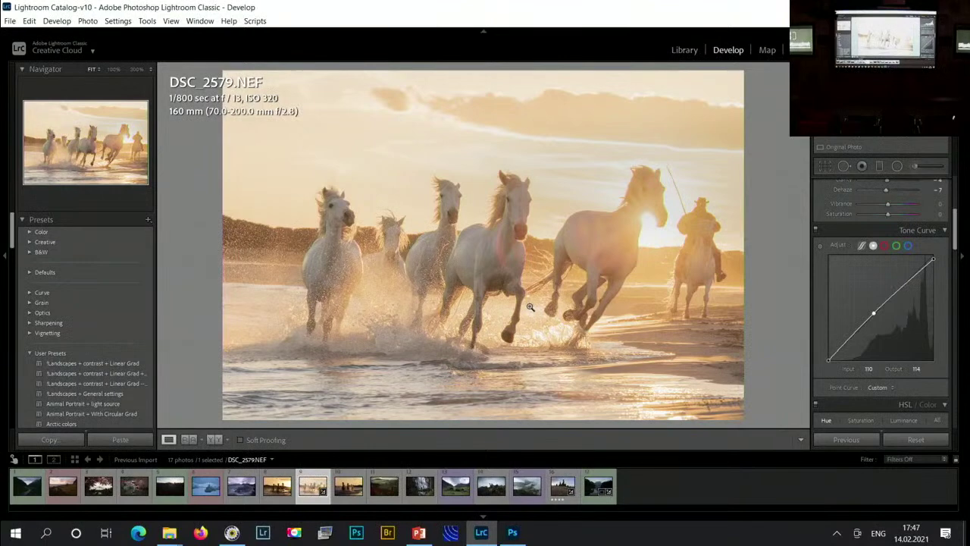
- Open the grass-roofed houses photo DSC_3205.DNG, crop in its right and bottom edges, and straighten it to an angle of -0.55
left_click(453, 496)
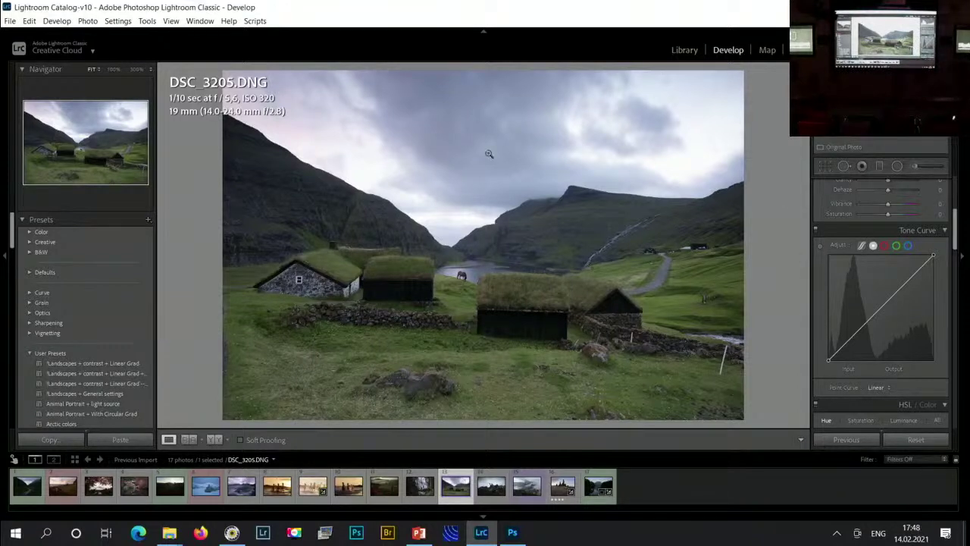
left_click(828, 167)
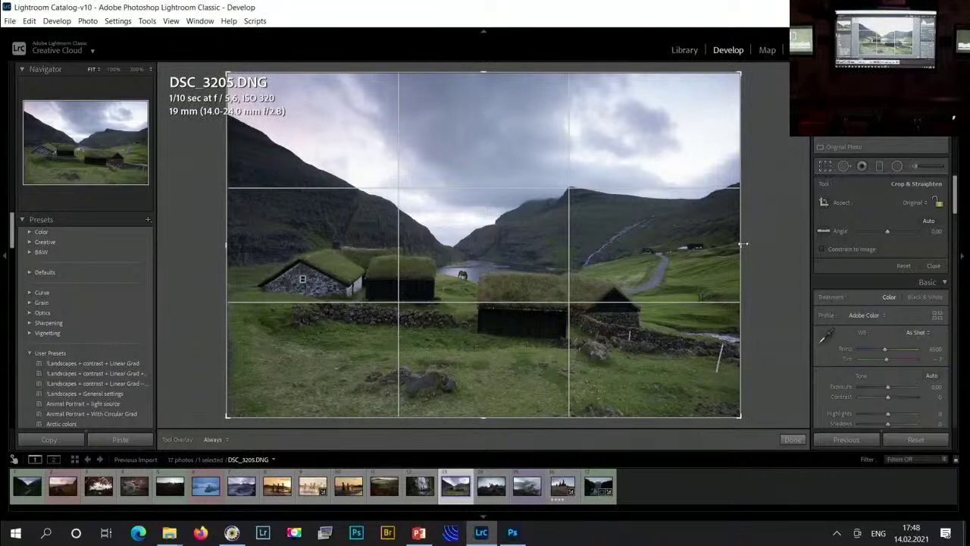
left_click_drag(743, 244, 712, 244)
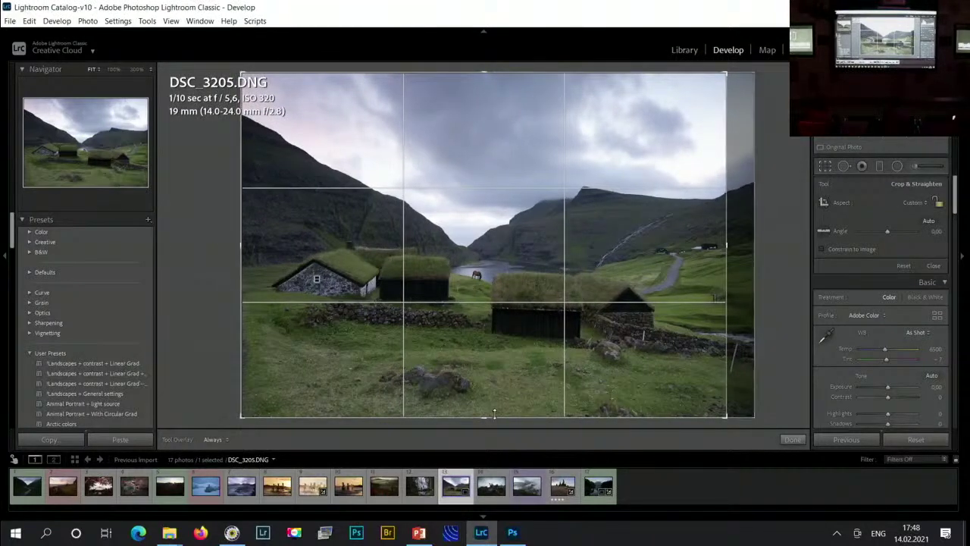
left_click_drag(494, 413, 494, 410)
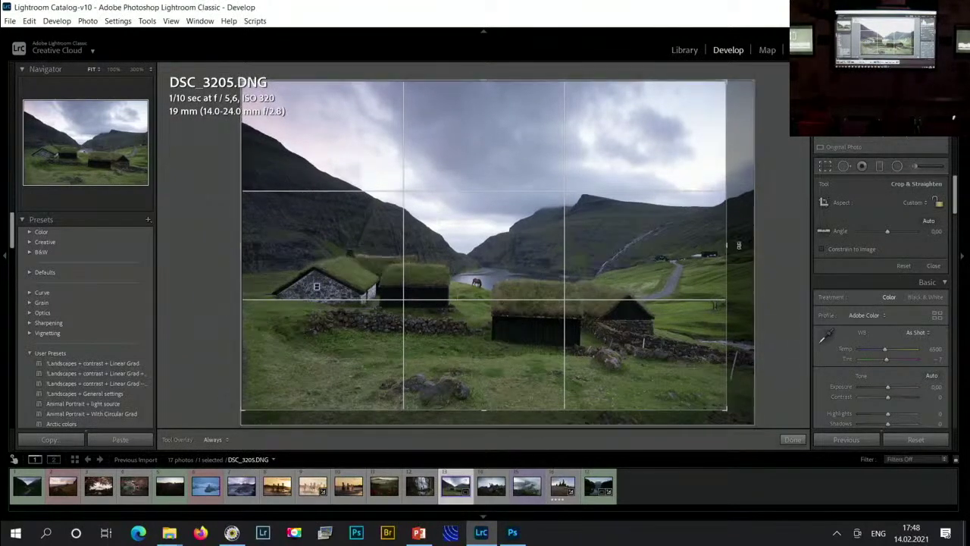
left_click_drag(739, 244, 744, 244)
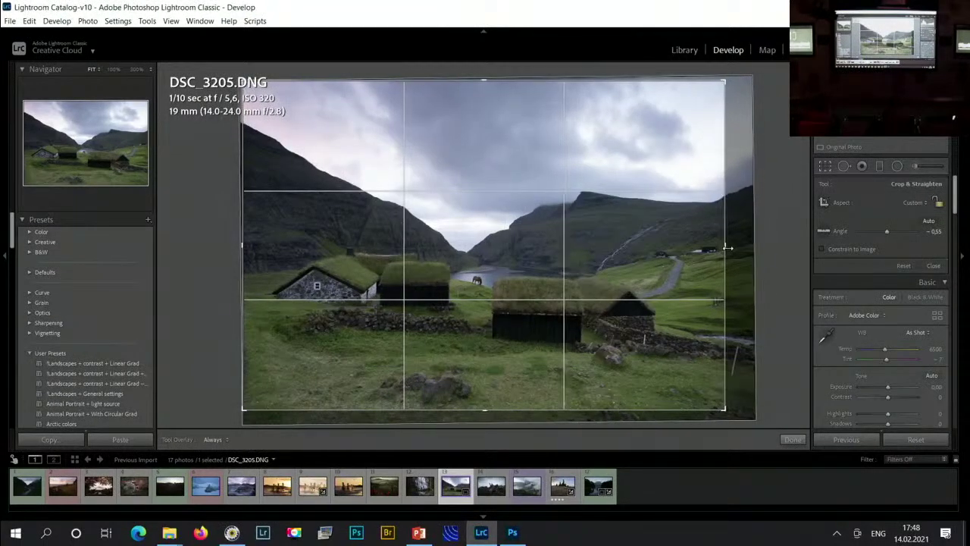
key("Return")
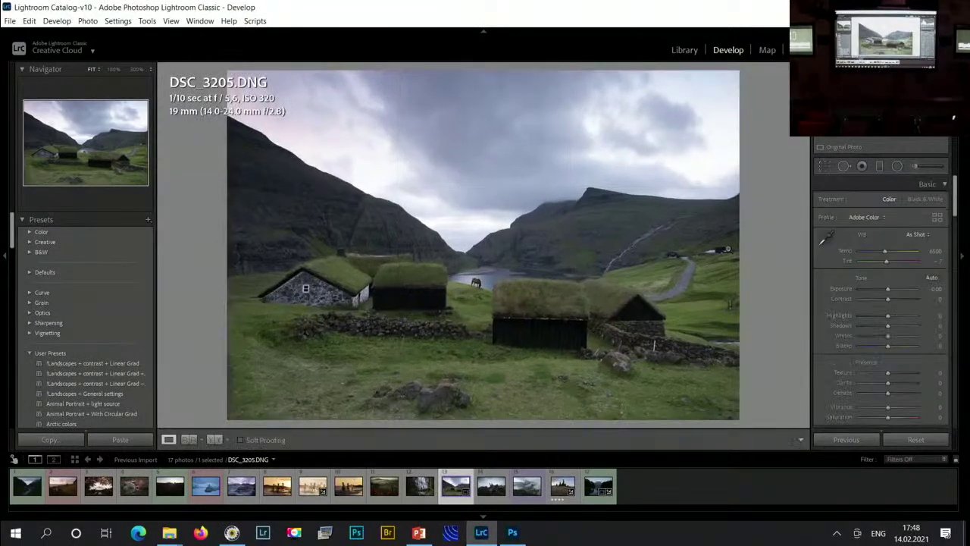
- Draw a graduated filter from the sky down to the foreground grass with Exposure -0.44, Highlights -90 and Whites -53
left_click(880, 164)
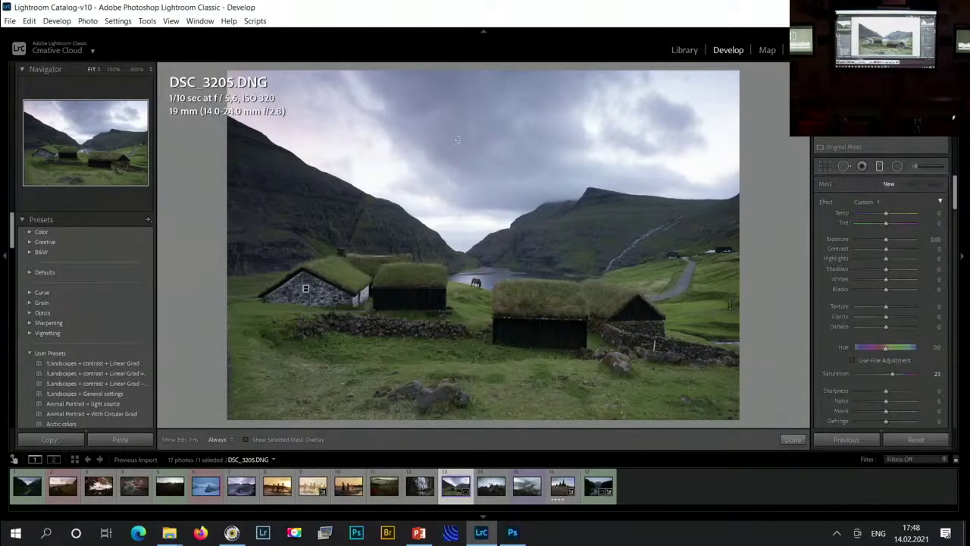
mouse_move(458, 139)
left_mouse_down()
mouse_move(446, 379)
mouse_move(447, 368)
left_mouse_up()
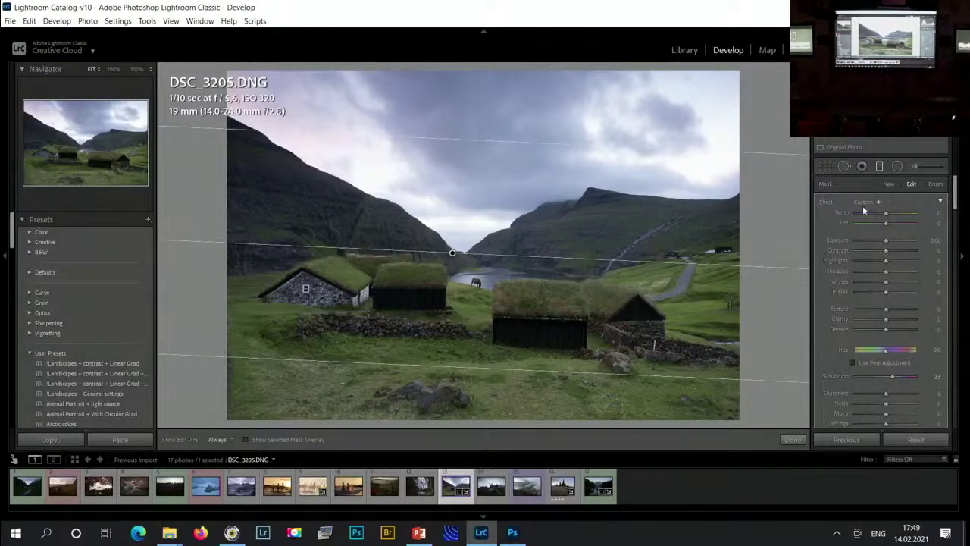
left_click_drag(885, 242, 882, 246)
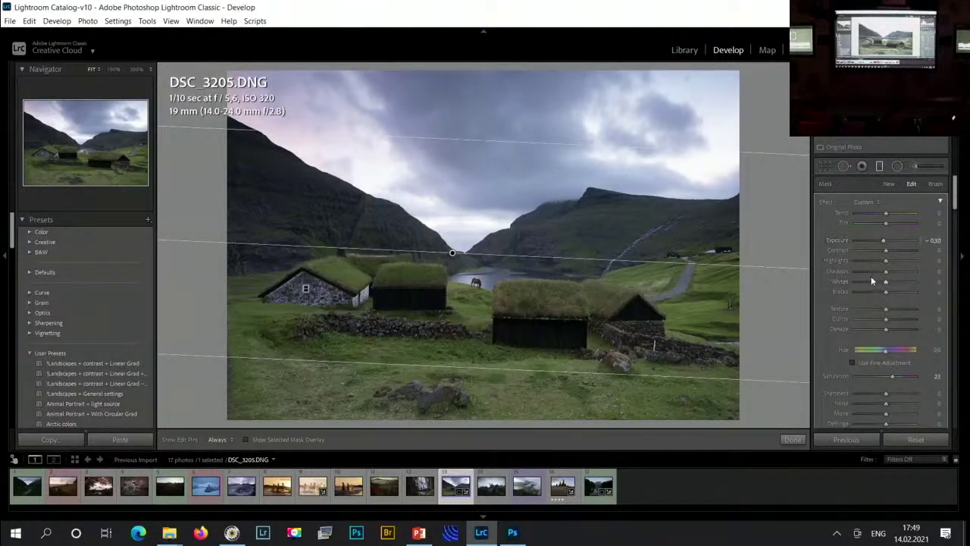
left_click_drag(871, 285, 880, 241)
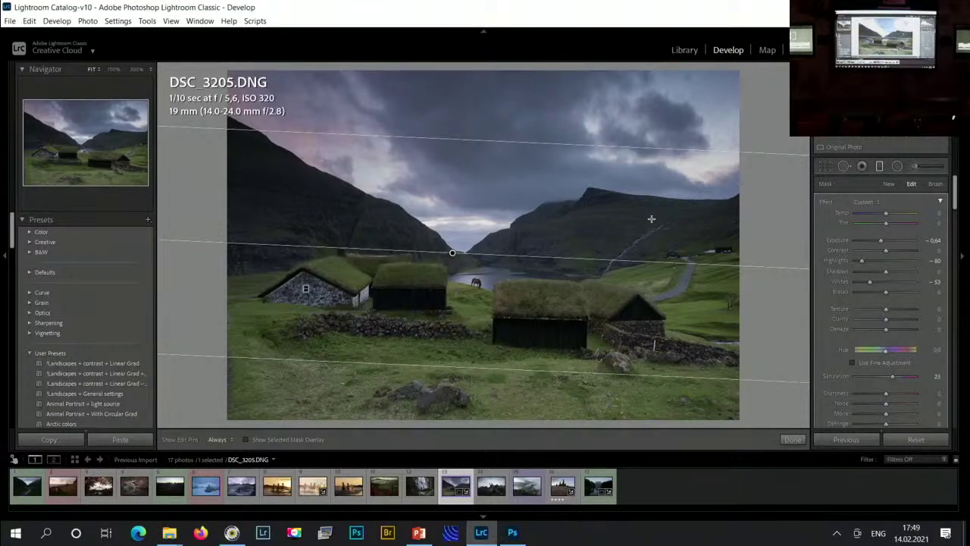
left_click(882, 241)
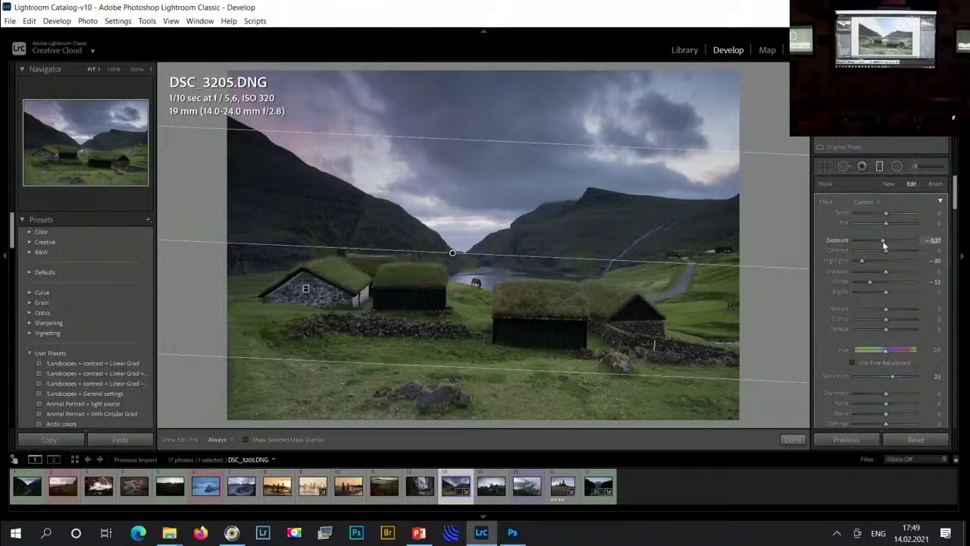
left_click_drag(883, 245, 882, 243)
left_click(860, 262)
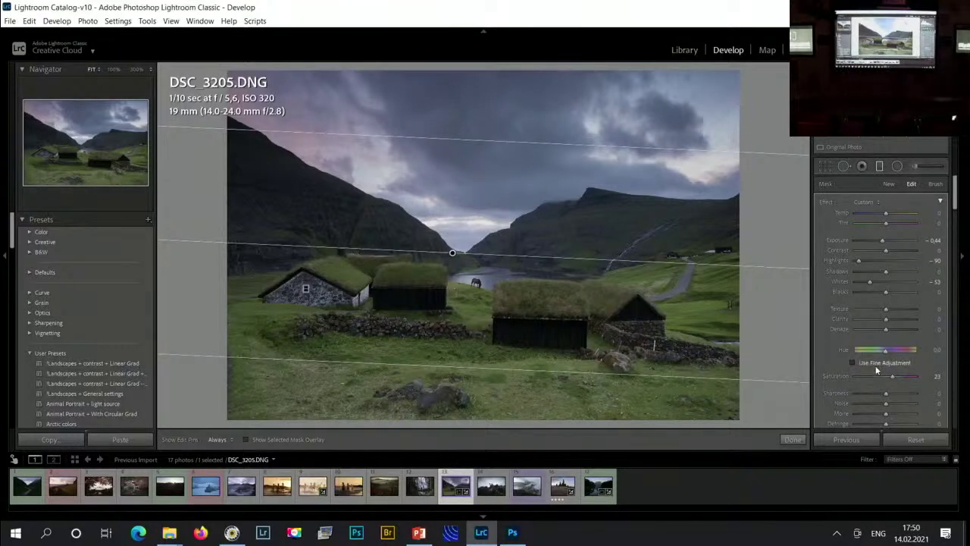
- Restrict the graduated filter with a Luminance range mask of 36/100, checking its coverage with the mask overlay
scroll(833, 337, "down", 4)
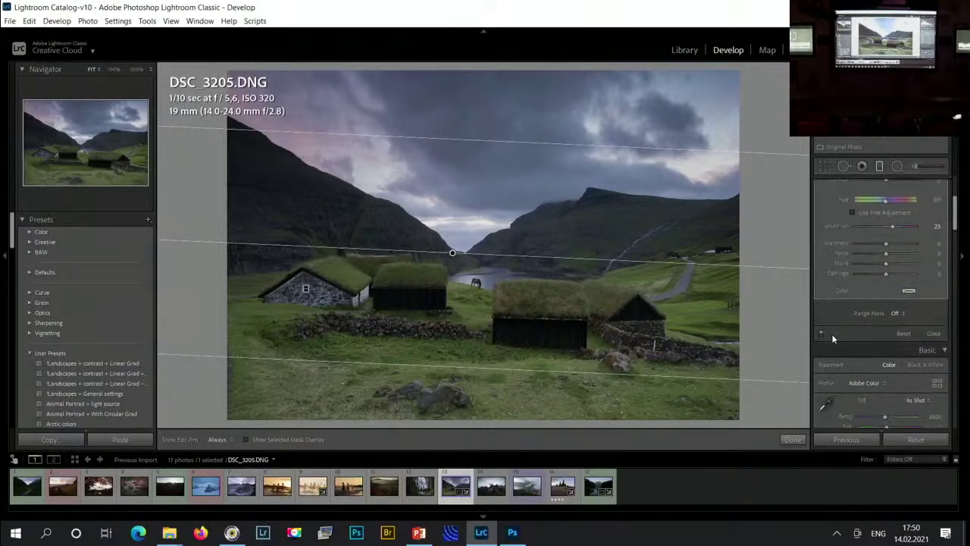
left_click(894, 313)
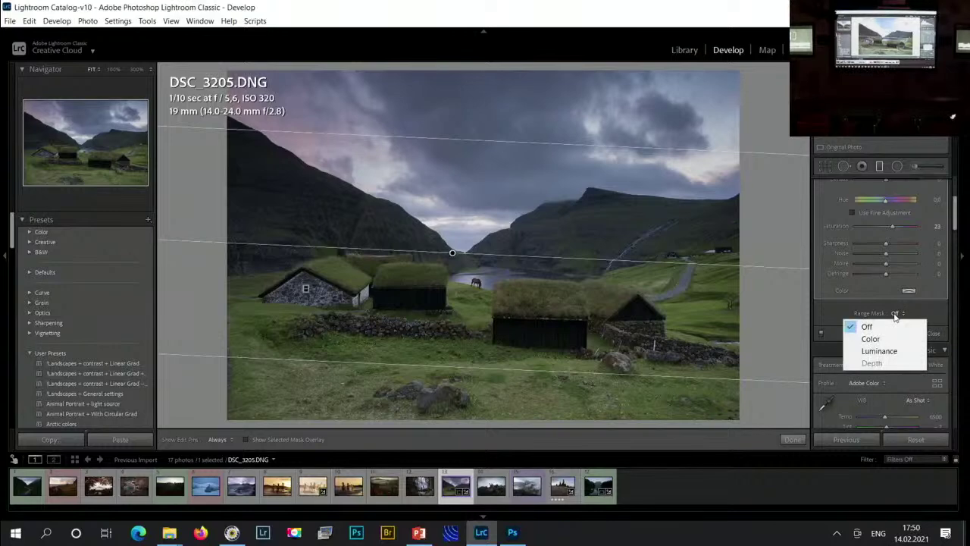
left_click(871, 354)
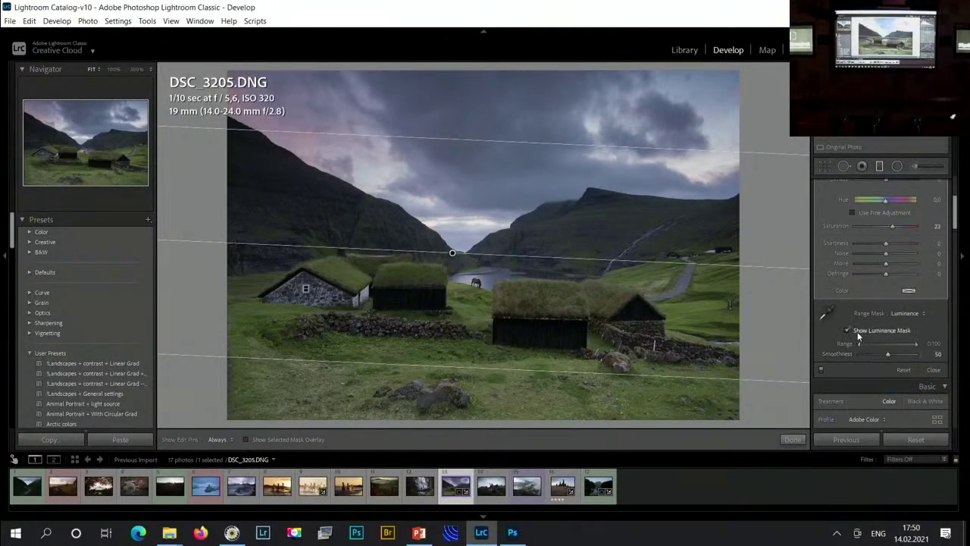
left_click(857, 331)
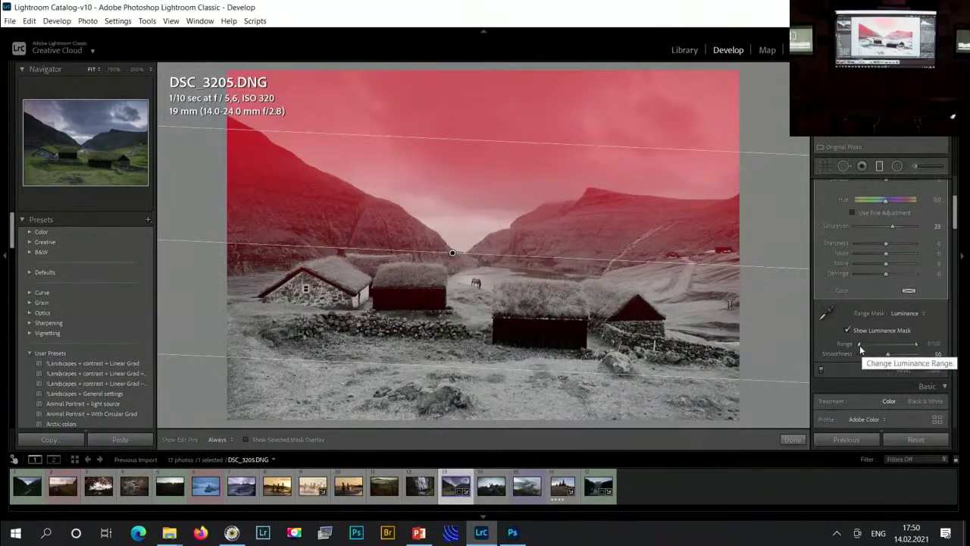
mouse_move(859, 344)
left_mouse_down()
mouse_move(886, 344)
mouse_move(848, 348)
left_mouse_up()
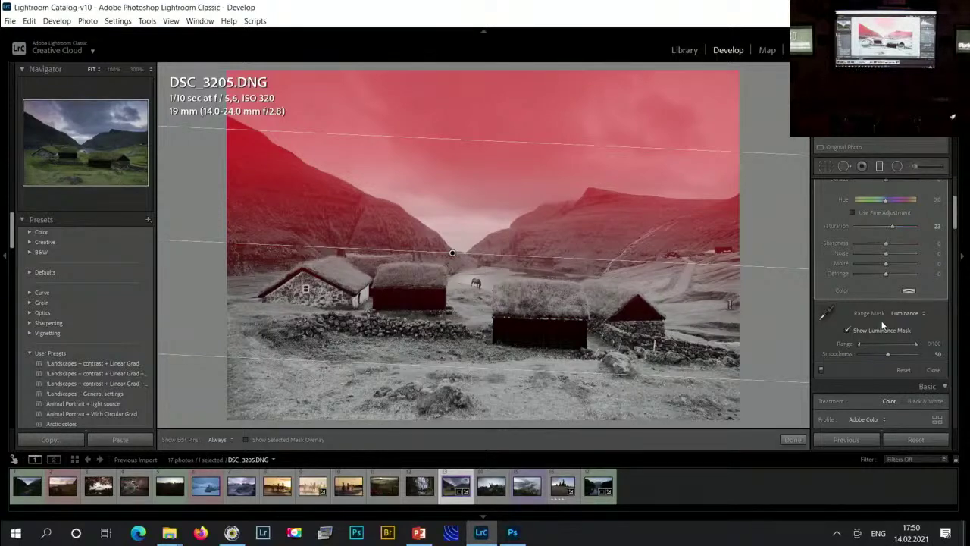
left_click_drag(859, 346, 881, 344)
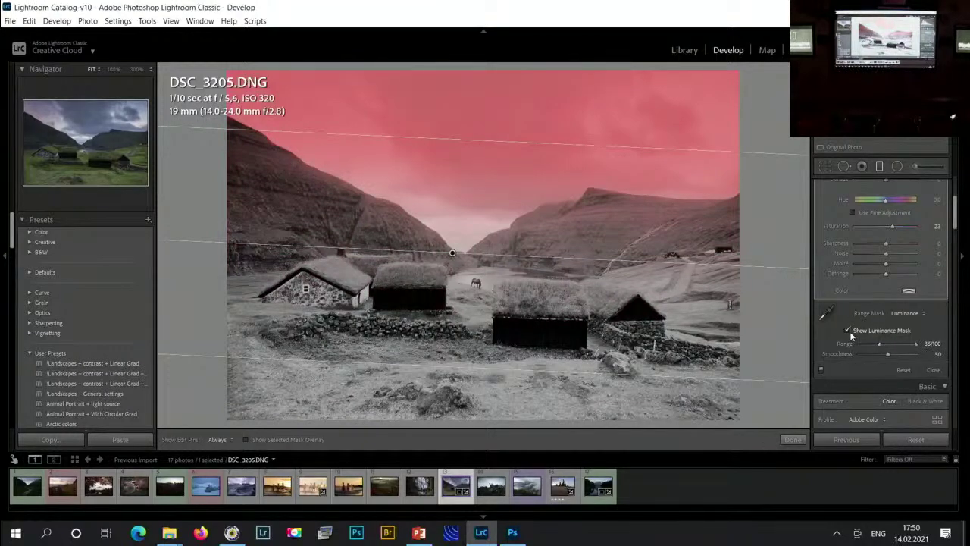
left_click(848, 330)
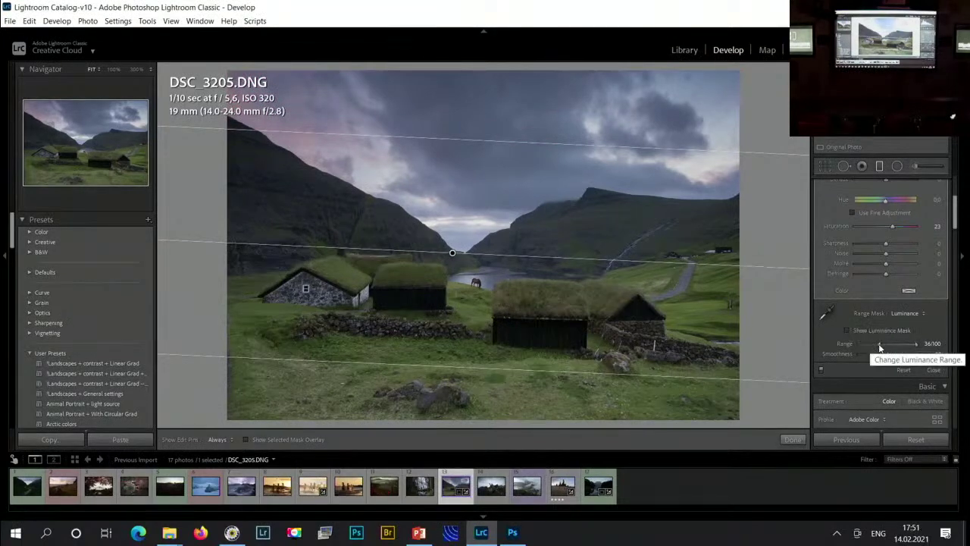
- Set the graduated filter's Luminance range to 39/100, fine-tune its Tint and Temp, and close the filter
mouse_move(880, 347)
left_mouse_down()
mouse_move(851, 344)
mouse_move(881, 347)
left_mouse_up()
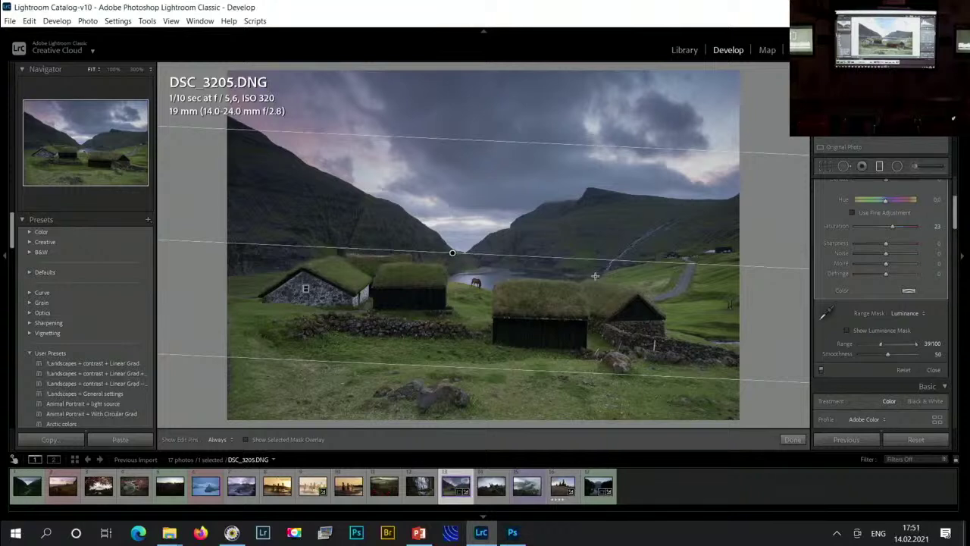
scroll(829, 232, "up", 4)
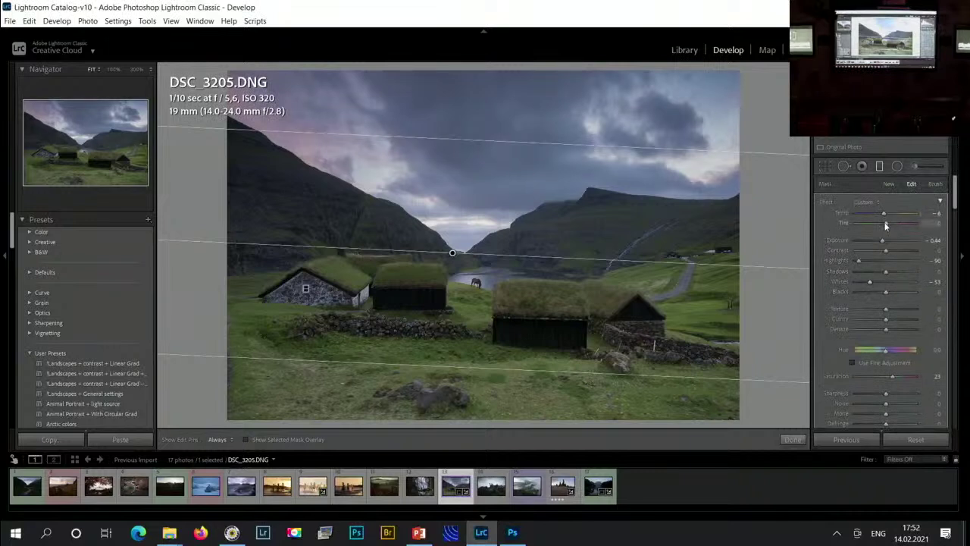
left_click_drag(885, 222, 891, 226)
left_click_drag(882, 217, 885, 219)
left_click(879, 166)
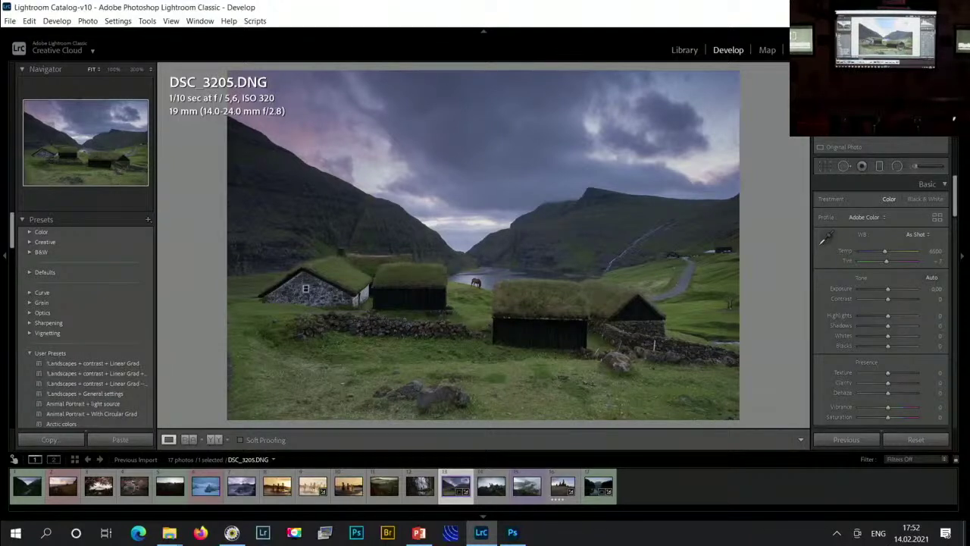
- Shift the HSL Hue to Yellow +37 and Green +30, and brighten the Luminance to Yellow +58 and Green +38
scroll(846, 265, "down", 10)
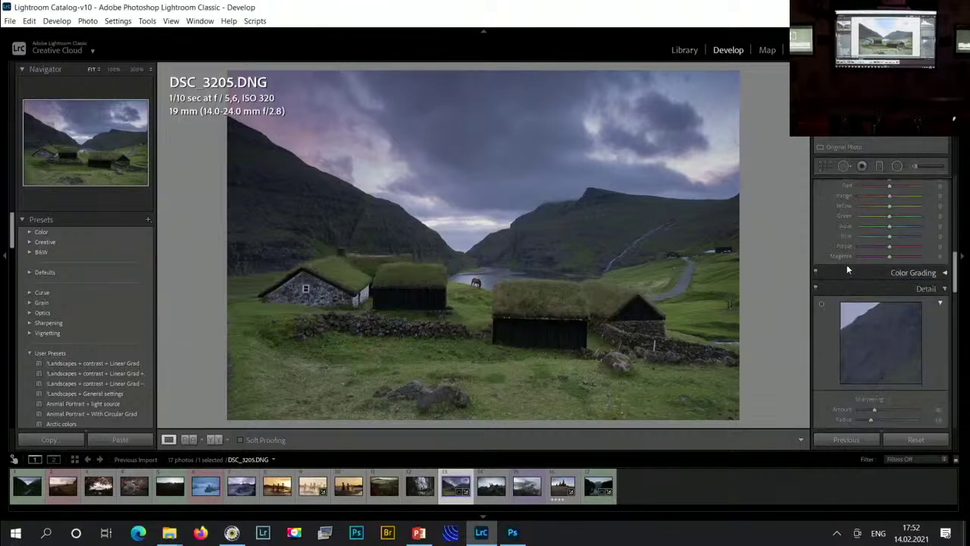
scroll(844, 261, "up", 3)
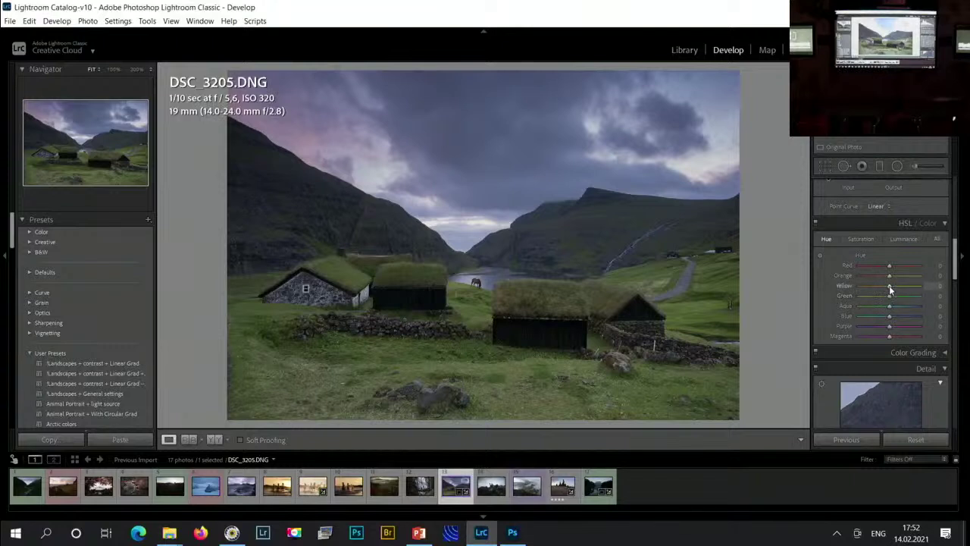
left_click_drag(889, 285, 910, 286)
left_click_drag(888, 298, 896, 297)
left_click_drag(898, 300, 900, 301)
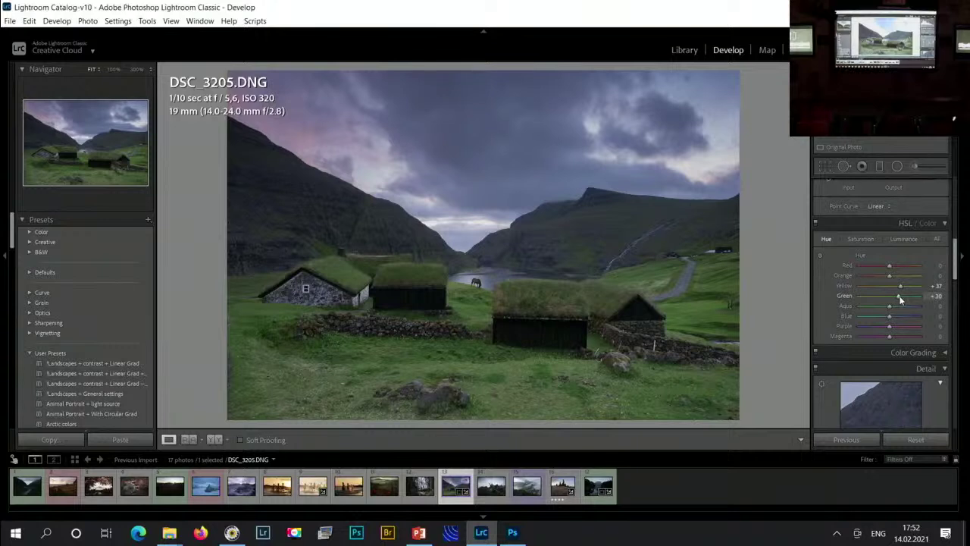
left_click(905, 238)
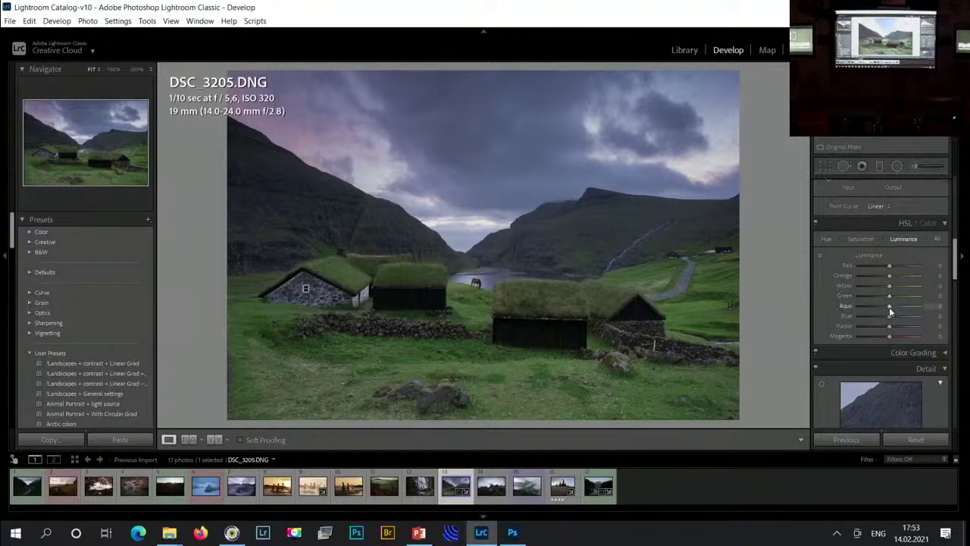
left_click_drag(889, 297, 908, 289)
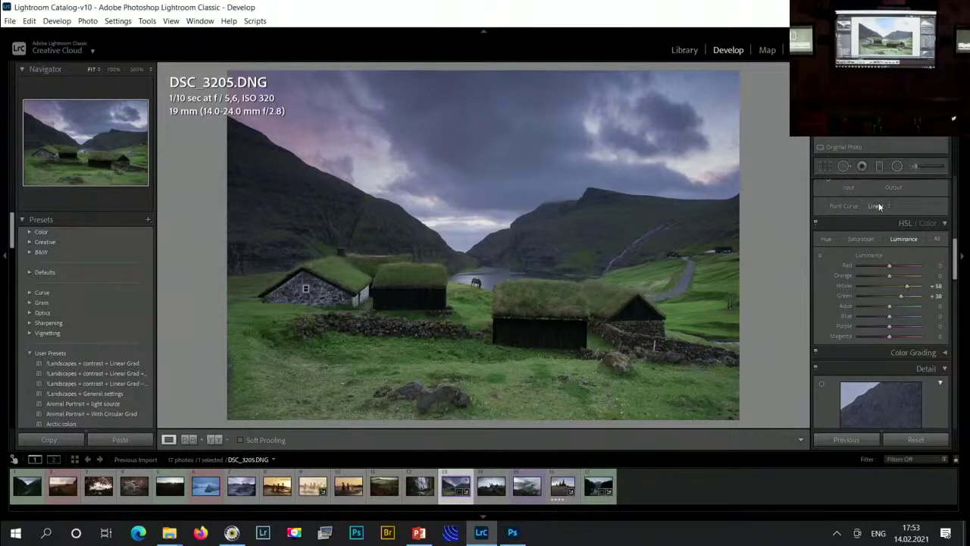
- Draw a wide radial filter over the grass-roofed houses, centre it on them, and set its Whites to 41
left_click(897, 166)
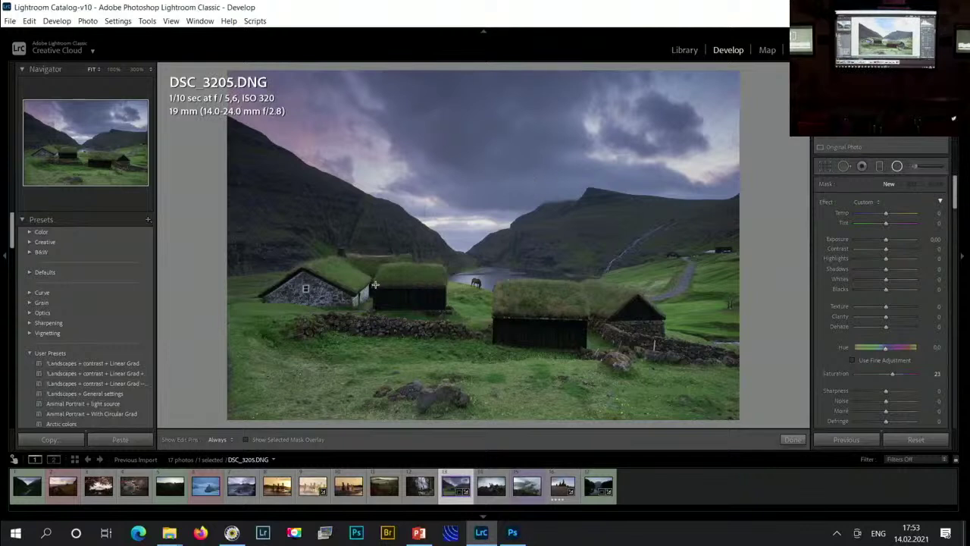
left_click_drag(438, 297, 754, 355)
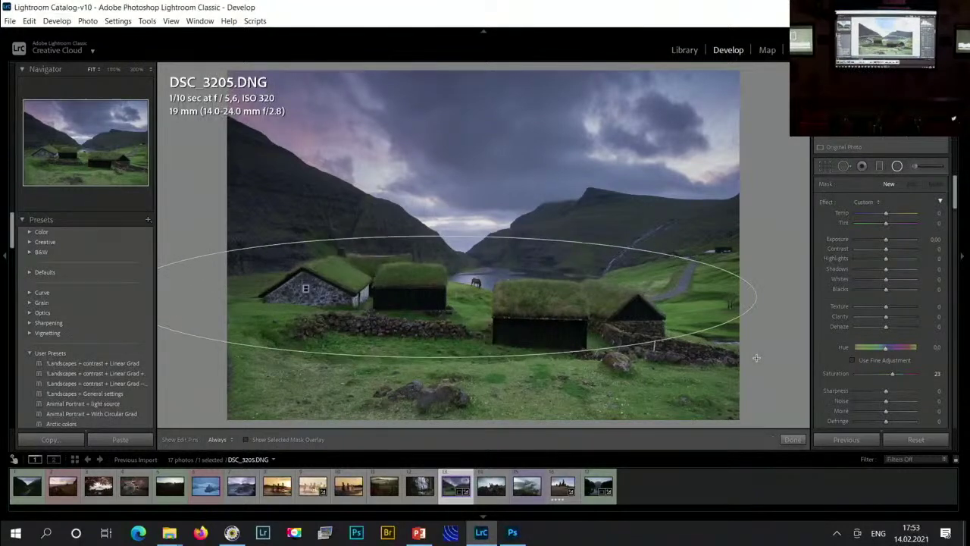
left_click_drag(440, 293, 505, 294)
mouse_move(885, 281)
left_mouse_down()
mouse_move(910, 285)
mouse_move(899, 285)
left_mouse_up()
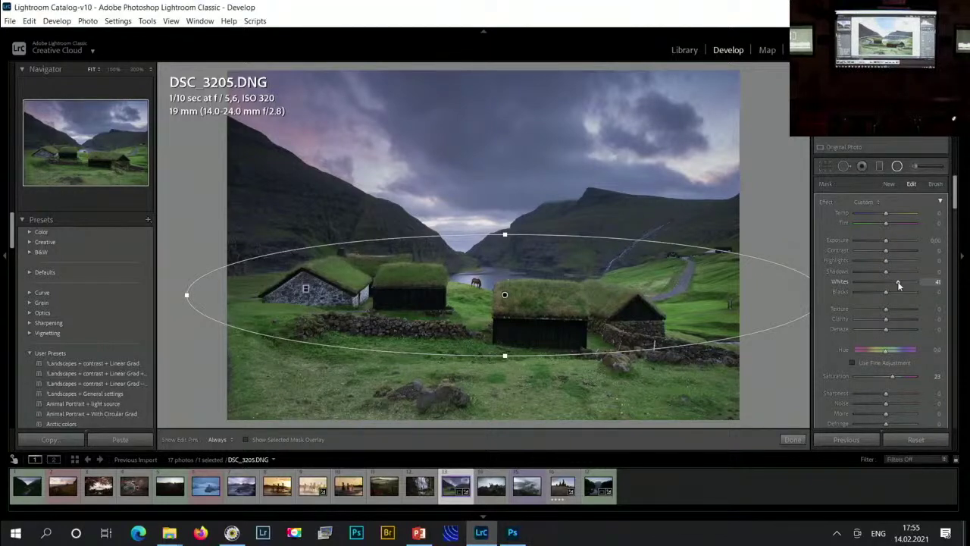
left_click(864, 166)
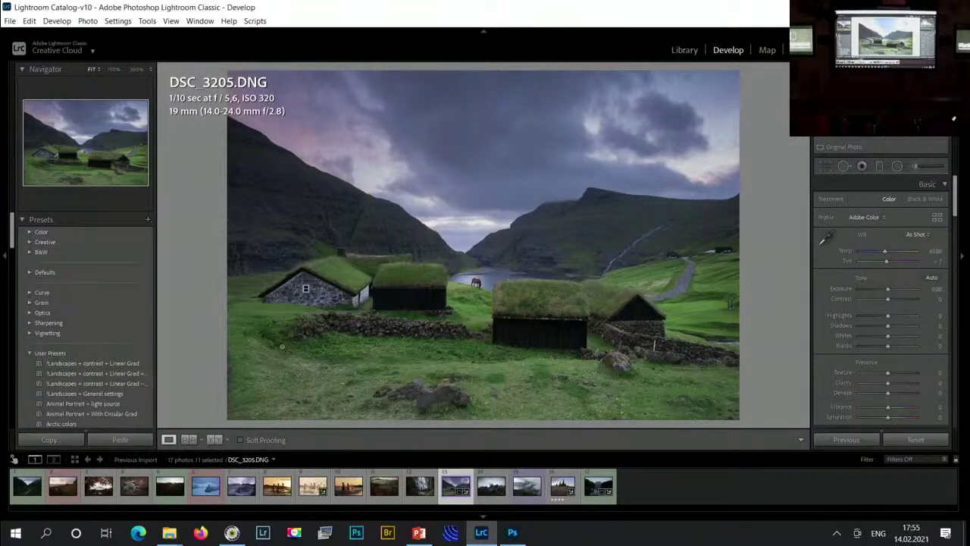
- Open the pagoda photo DSC_1486 1.NEF, show its HSL Saturation controls, and inspect the green shrub beside the stone steps at 100%
left_click(134, 485)
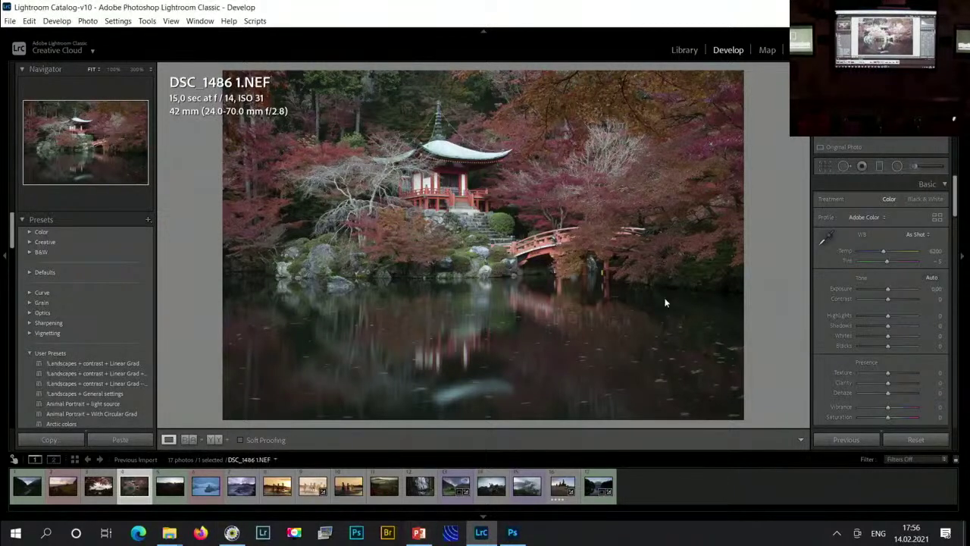
scroll(823, 318, "down", 10)
scroll(828, 328, "up", 2)
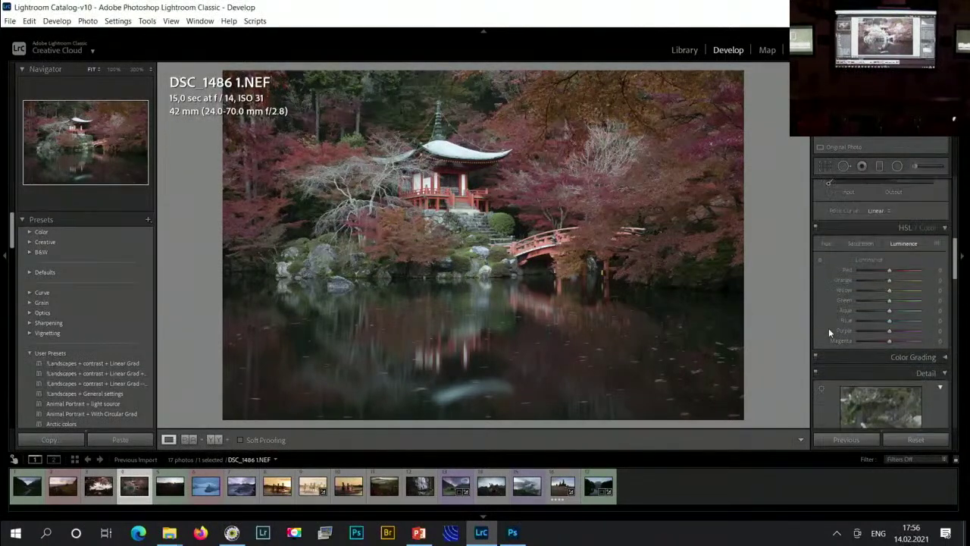
left_click(861, 244)
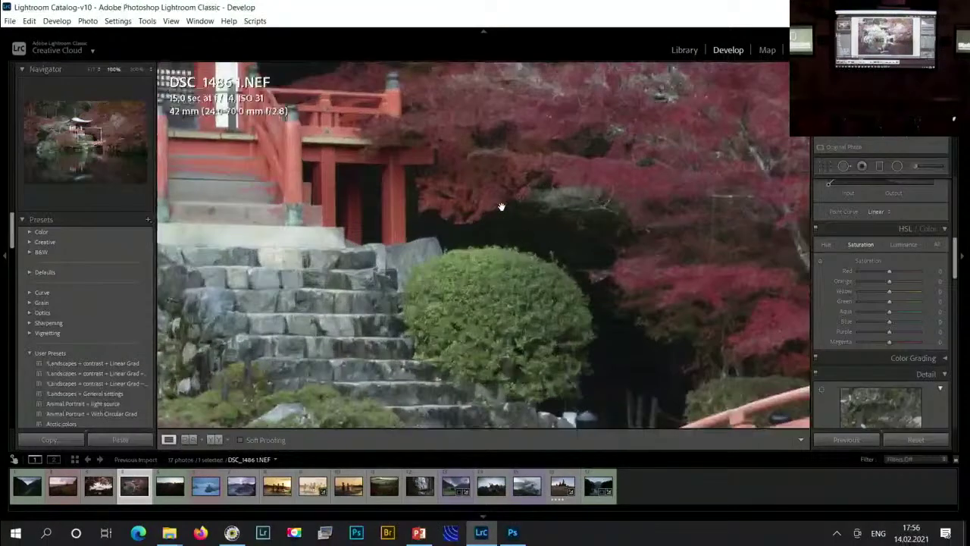
left_click(499, 215)
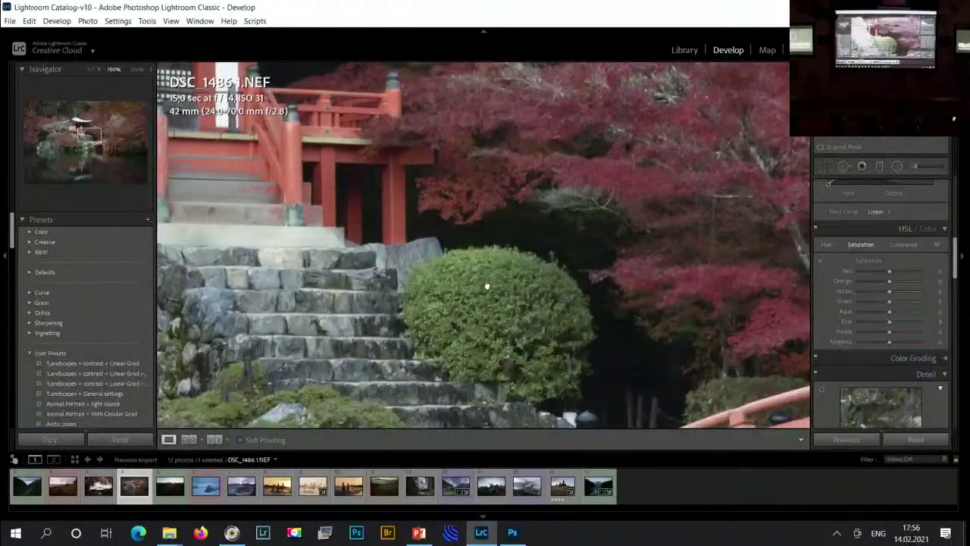
left_click_drag(486, 287, 548, 145)
left_click(548, 145)
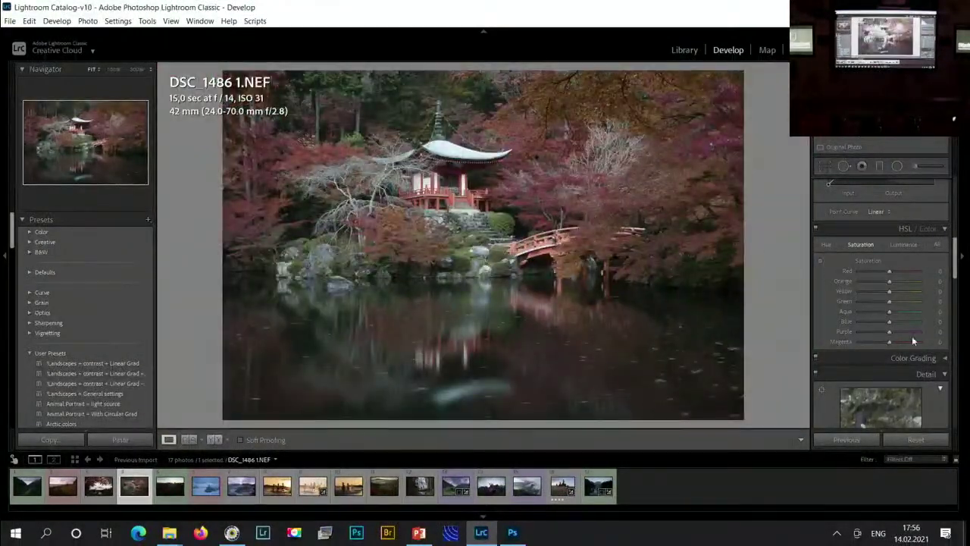
- Strongly reduce the HSL Saturation of the Green and Aqua ranges to mute the pagoda photo's greenery
left_click(870, 302)
left_click(865, 311)
left_click(858, 310)
left_click(865, 301)
left_click(860, 312)
- Shift the autumn foliage towards red by setting the HSL Hue to Orange -48 and Yellow -63
left_click(825, 245)
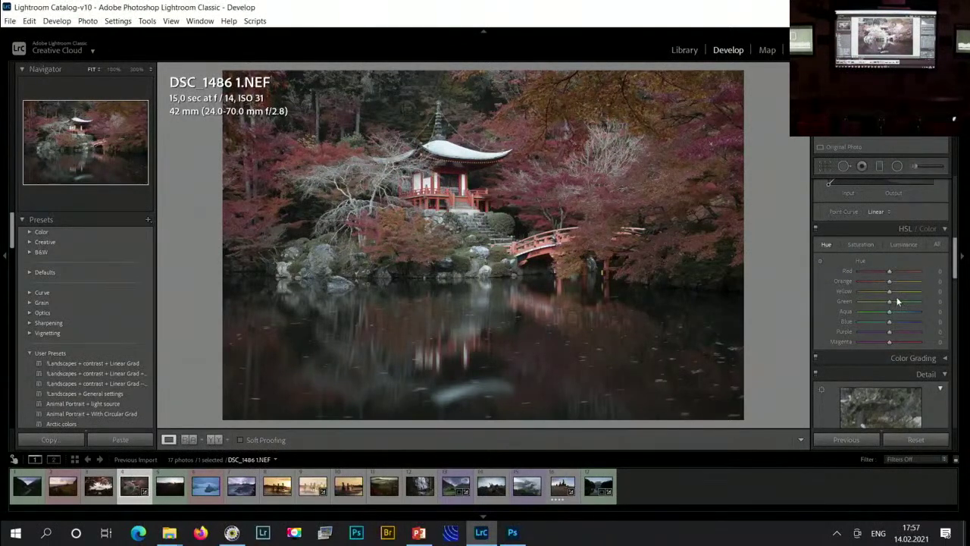
left_click_drag(890, 292, 871, 285)
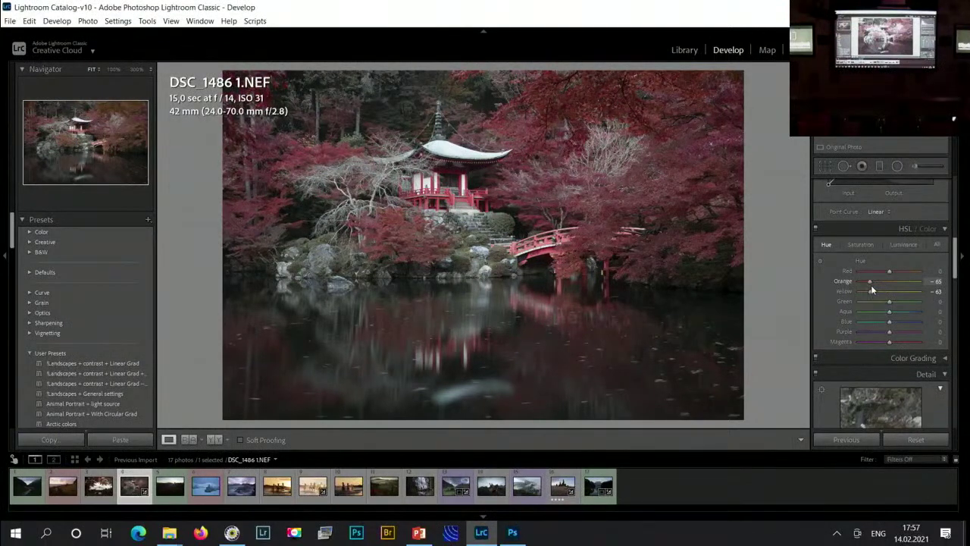
left_click_drag(870, 285, 853, 290)
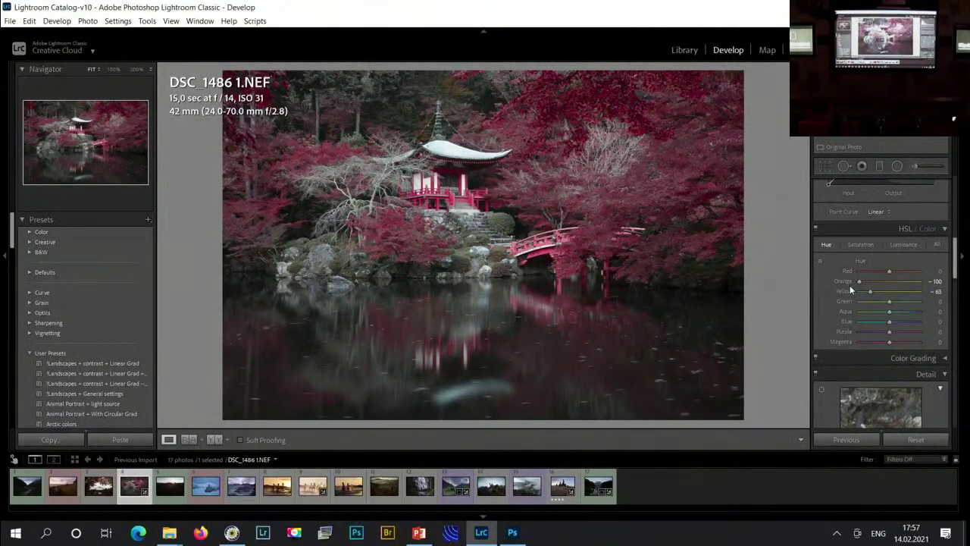
left_click_drag(859, 281, 874, 281)
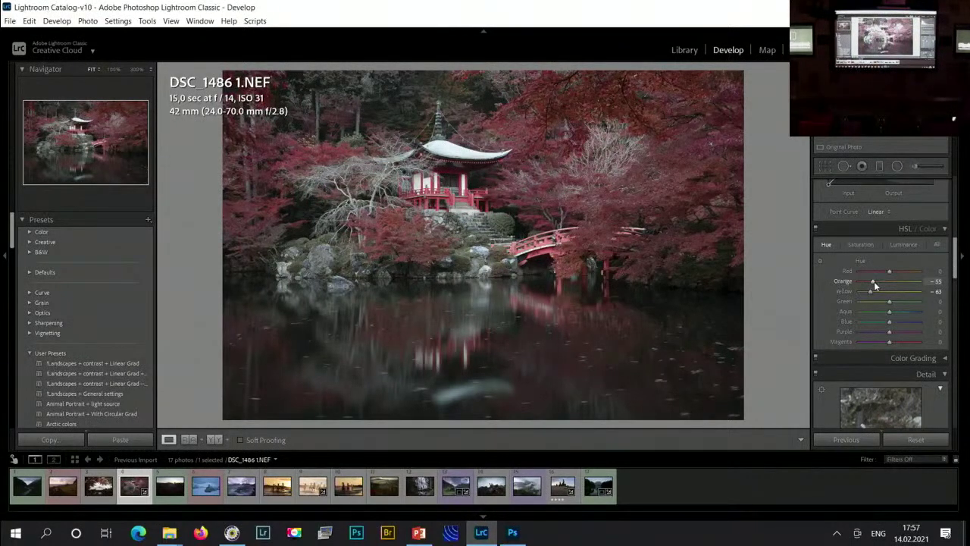
left_click_drag(882, 282, 878, 282)
left_click_drag(878, 283, 876, 283)
- Lift the black endpoint of the RGB tone curve to an output of 14 for a matte look
scroll(830, 268, "up", 5)
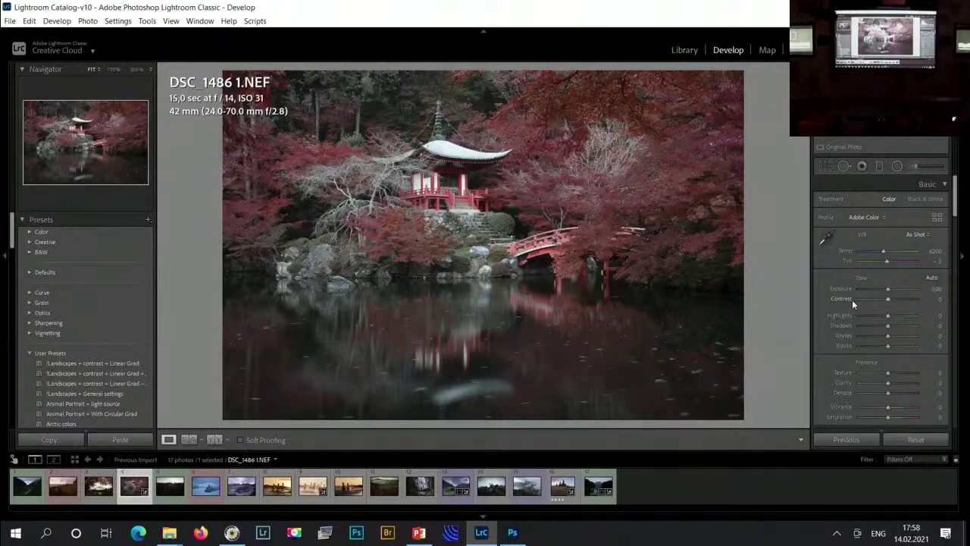
scroll(821, 325, "down", 10)
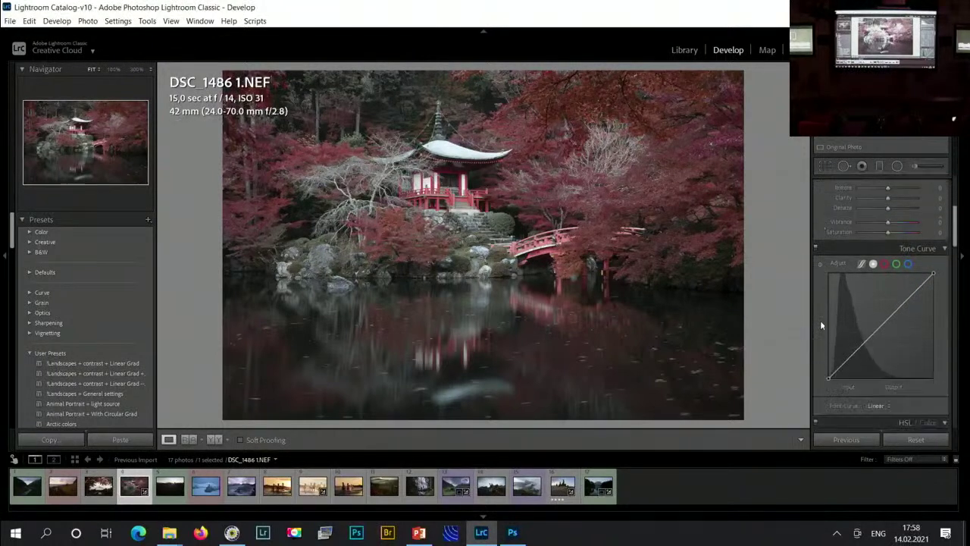
scroll(820, 289, "up", 1)
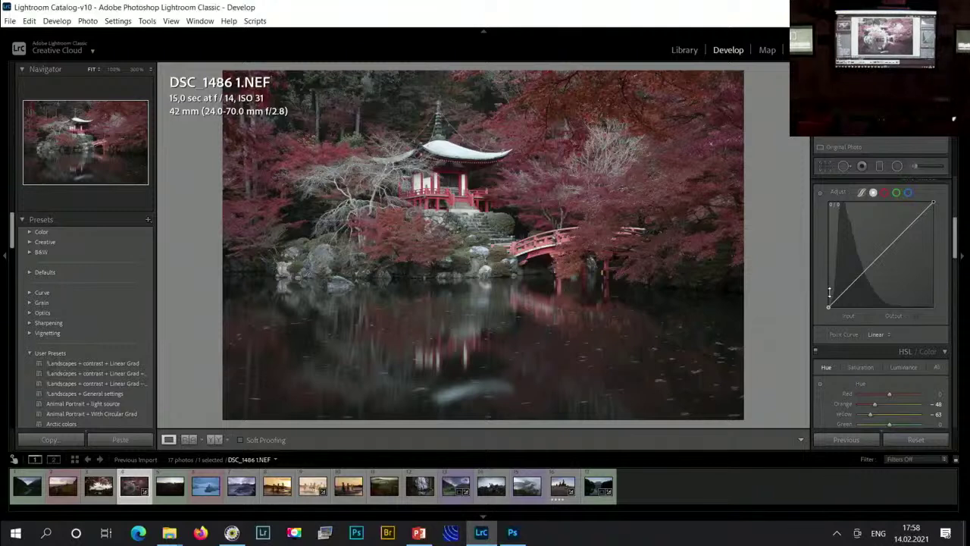
scroll(819, 276, "up", 2)
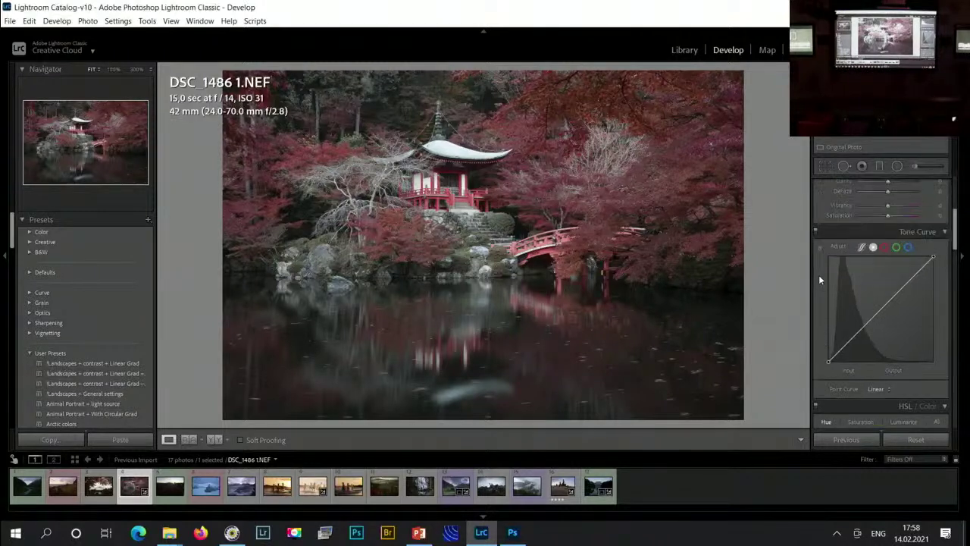
left_click_drag(831, 362, 827, 361)
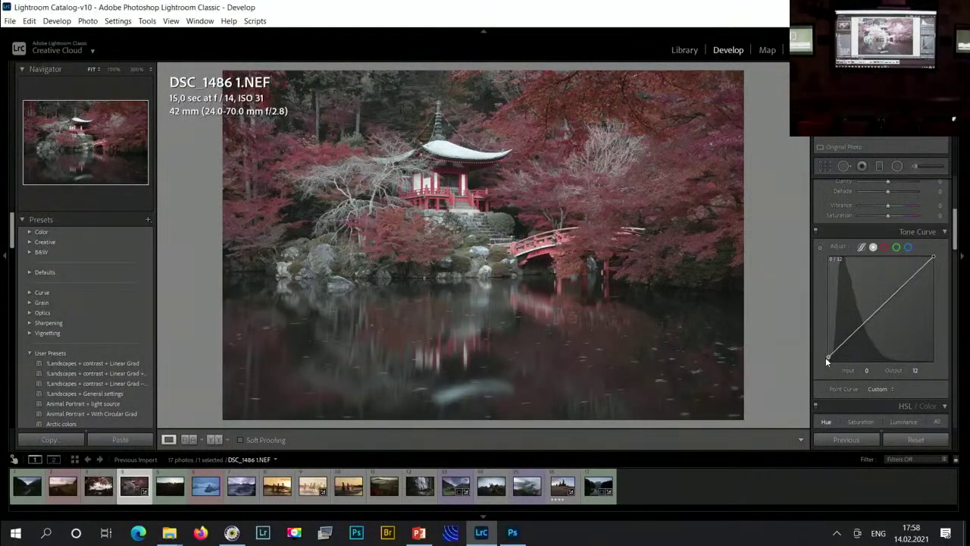
left_click_drag(825, 357, 827, 356)
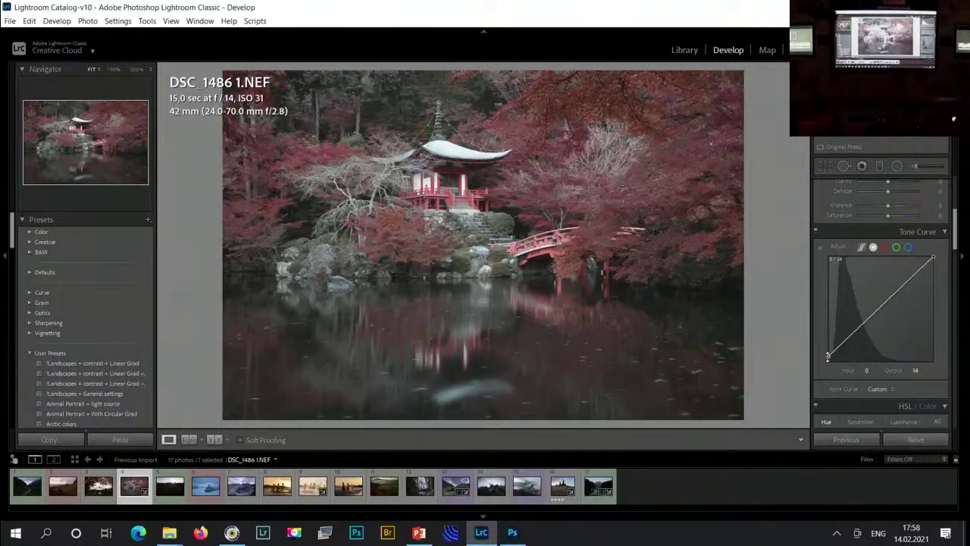
- Shape the RGB tone curve with an anchor point in the shadows and a midtone point at input 113, output 135
left_click(854, 331)
left_click_drag(854, 337, 854, 339)
left_click(828, 357)
left_click_drag(829, 363, 828, 355)
left_click_drag(900, 286, 886, 297)
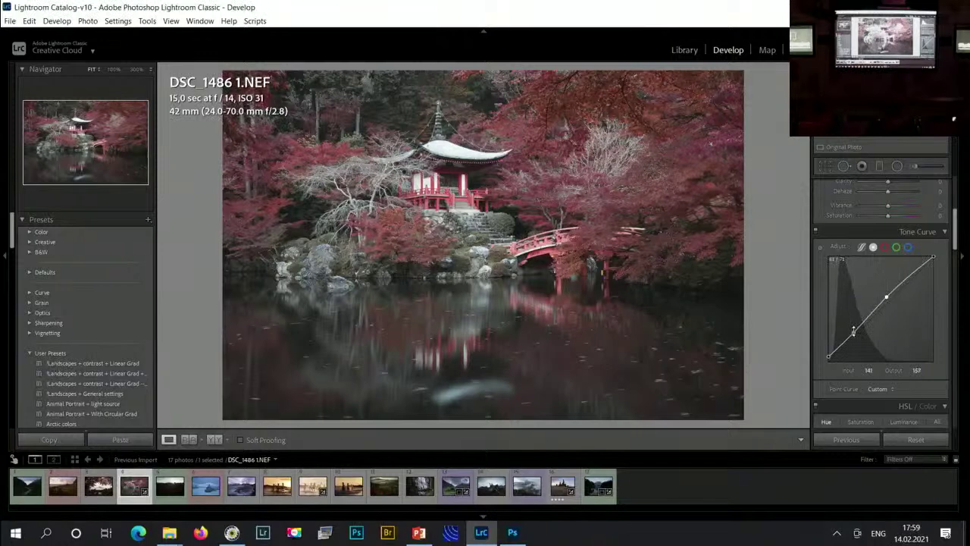
left_click_drag(854, 332, 845, 341)
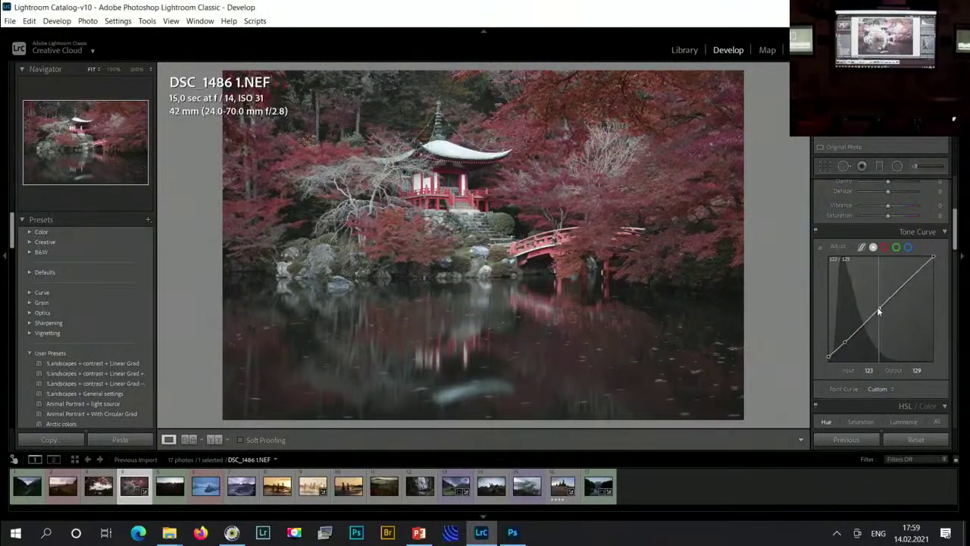
left_click_drag(877, 306, 874, 306)
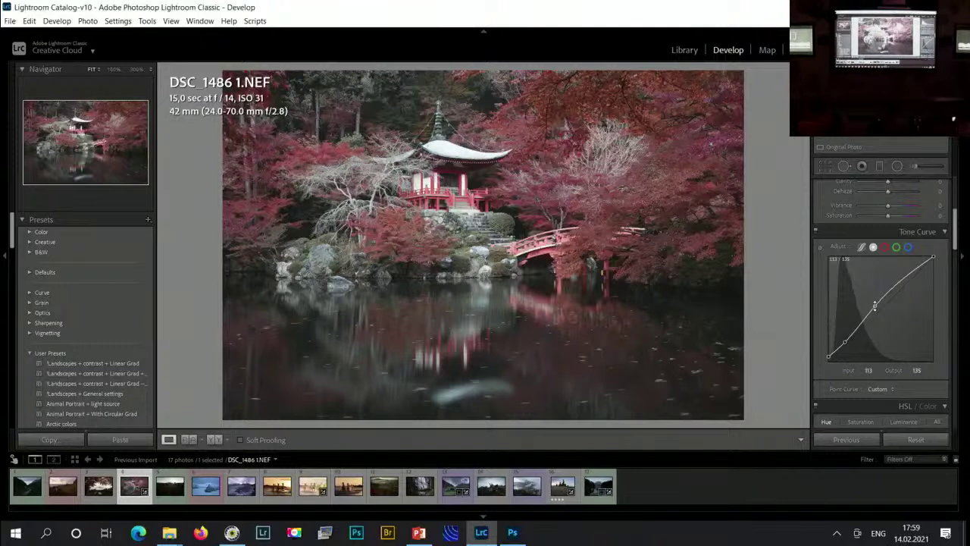
- Lift the Blue curve's black endpoint slightly, add points at 47/51 and 141/144, and return to the RGB point curve
left_click(908, 247)
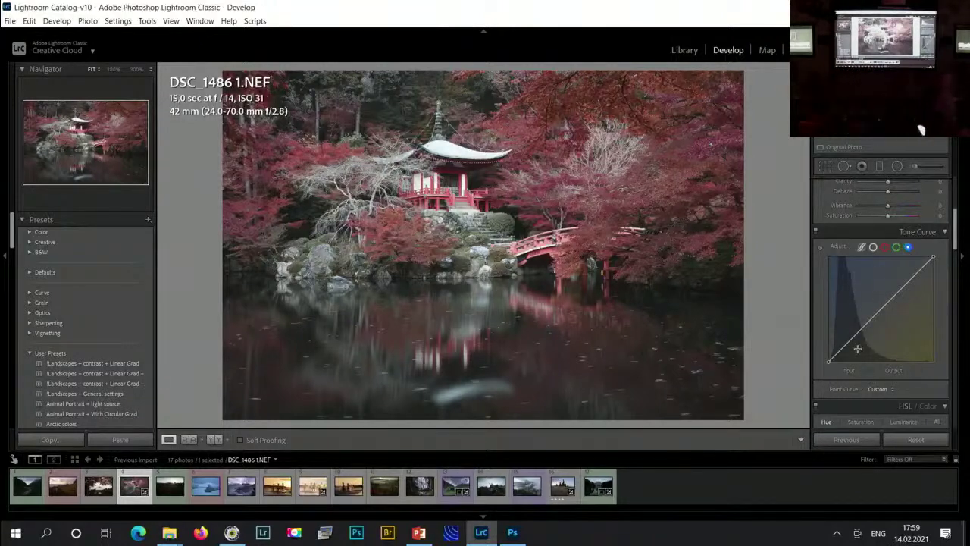
left_click_drag(828, 363, 848, 341)
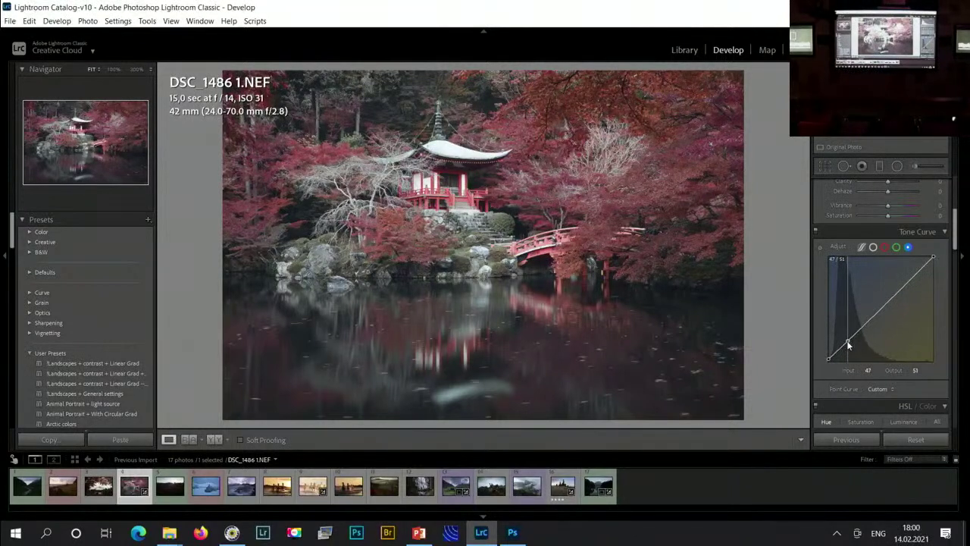
left_click(886, 302)
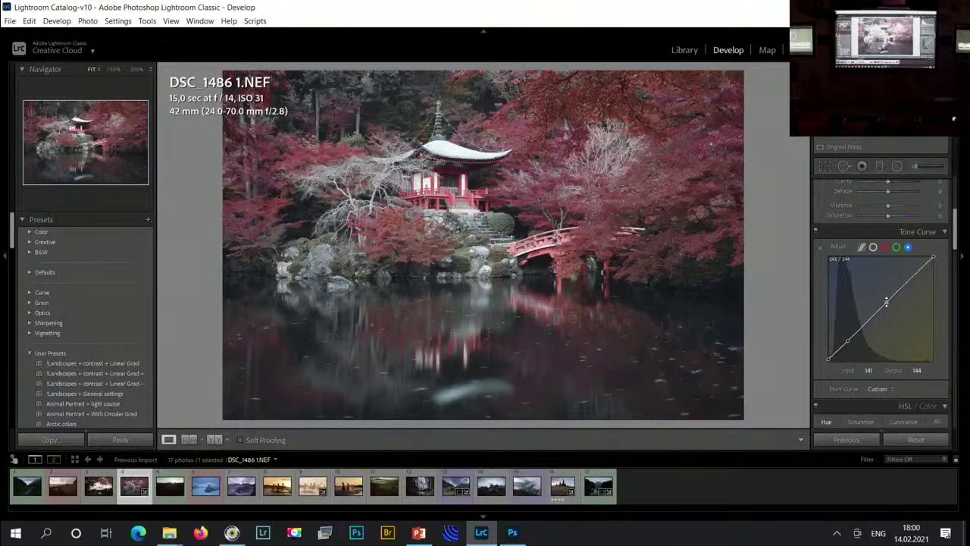
left_click(861, 247)
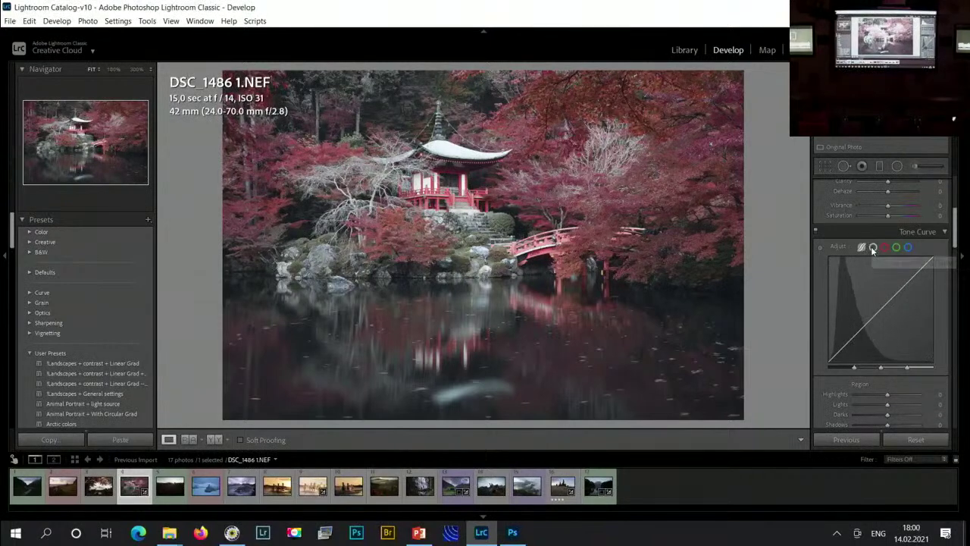
left_click(873, 248)
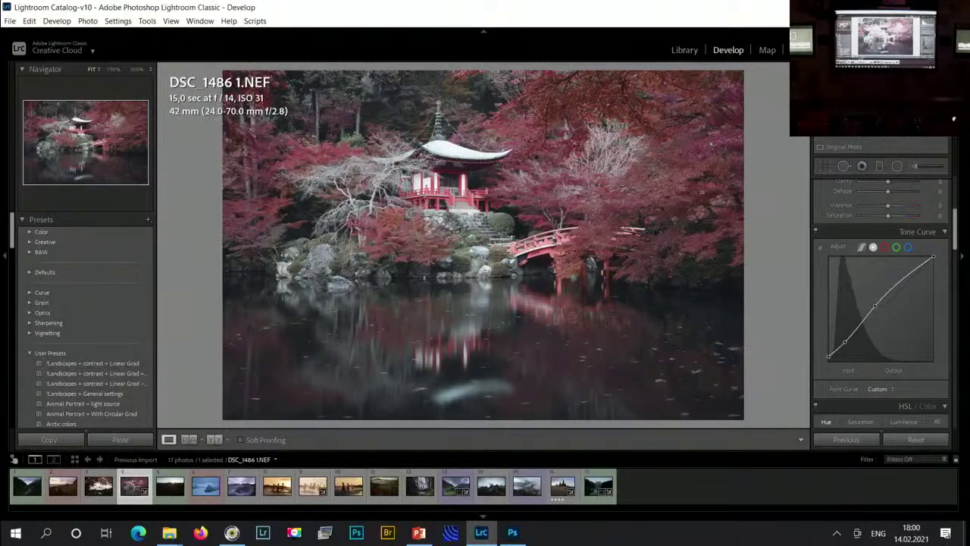
- Add a graduated filter over the upper part of the pagoda photo with Exposure -0.50 and Highlights -43
scroll(822, 288, "up", 5)
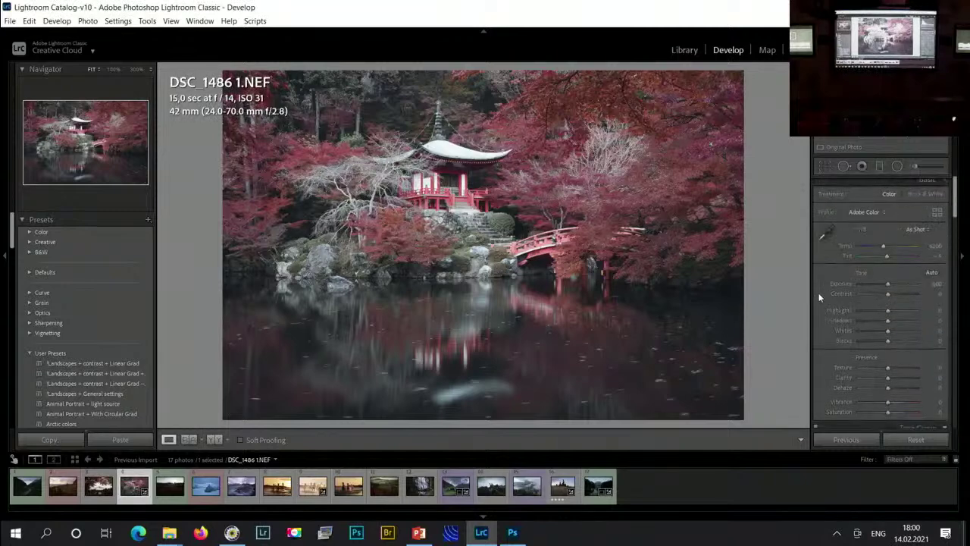
left_click(879, 165)
left_click_drag(426, 72, 428, 185)
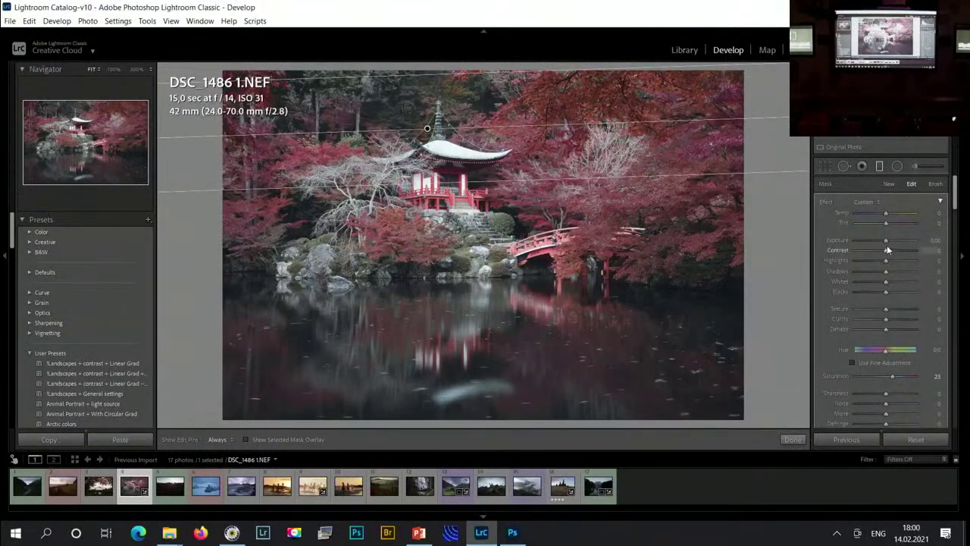
left_click_drag(887, 242, 882, 242)
left_click_drag(585, 179, 585, 237)
left_click_drag(429, 160, 434, 143)
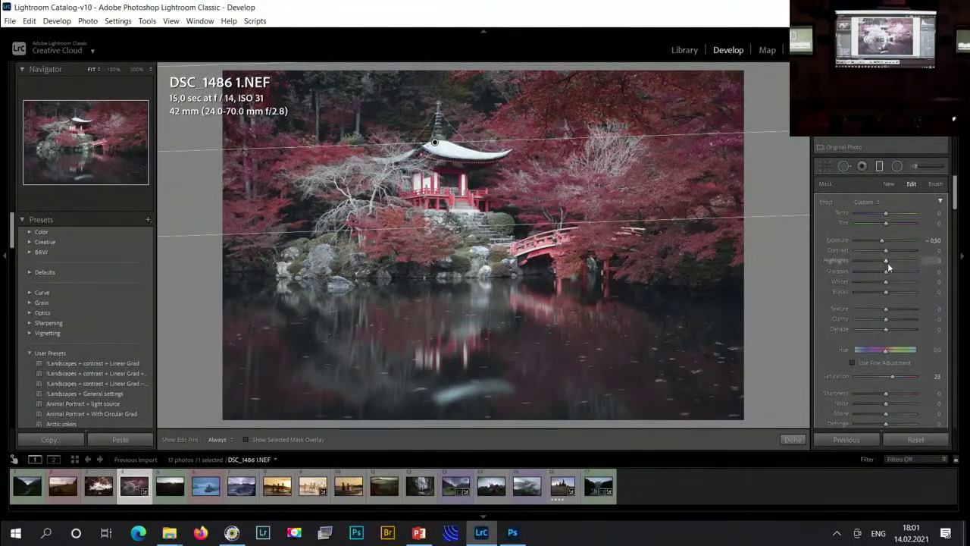
left_click_drag(888, 261, 872, 261)
left_click_drag(485, 239, 485, 241)
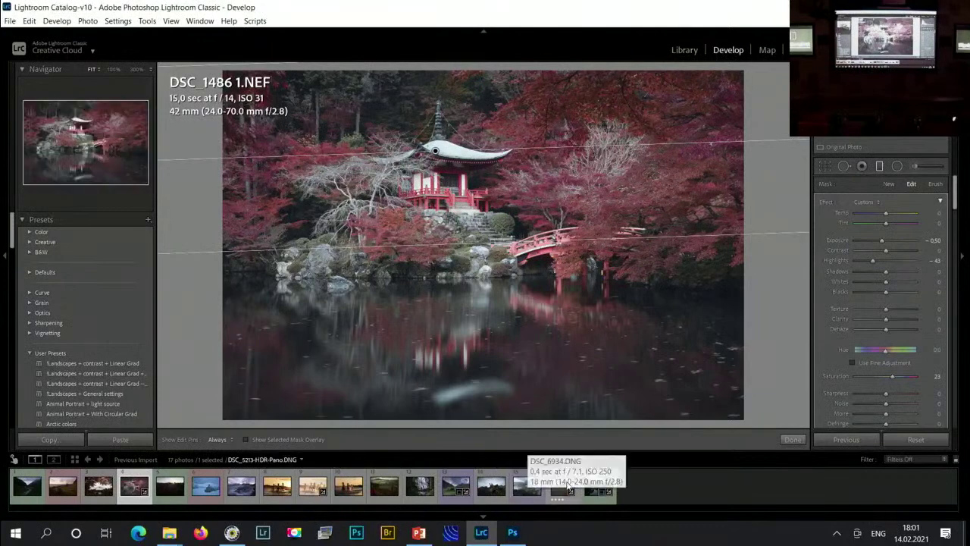
- Switch to the photo DSC_4150-HDR.DNG, leave the graduated filter, and inspect the mountain summit at 100% before returning to the full view
left_click(595, 486)
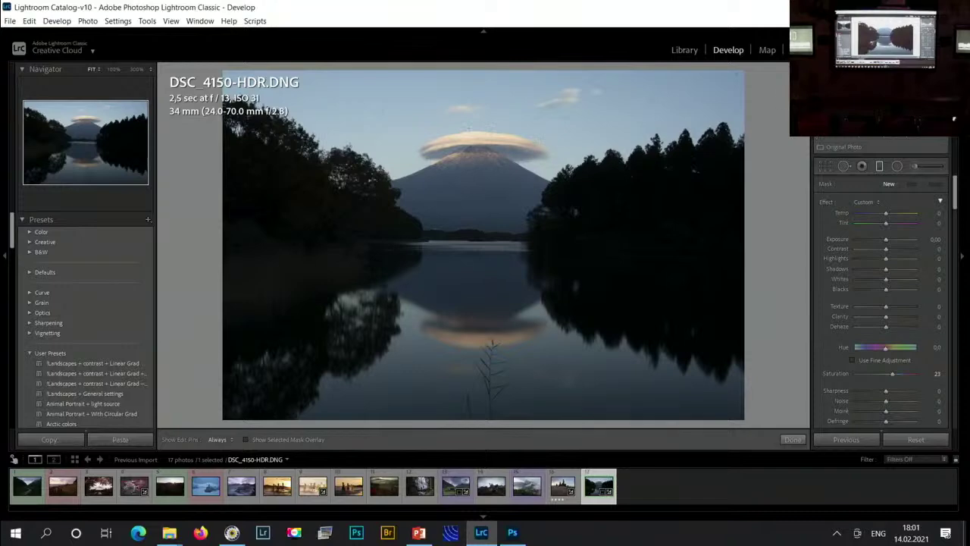
key("m")
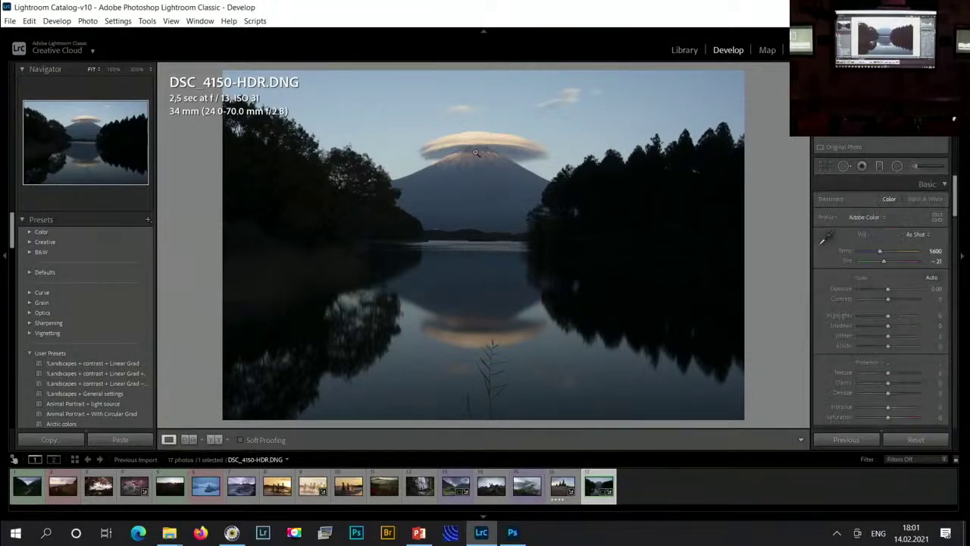
left_click(475, 152)
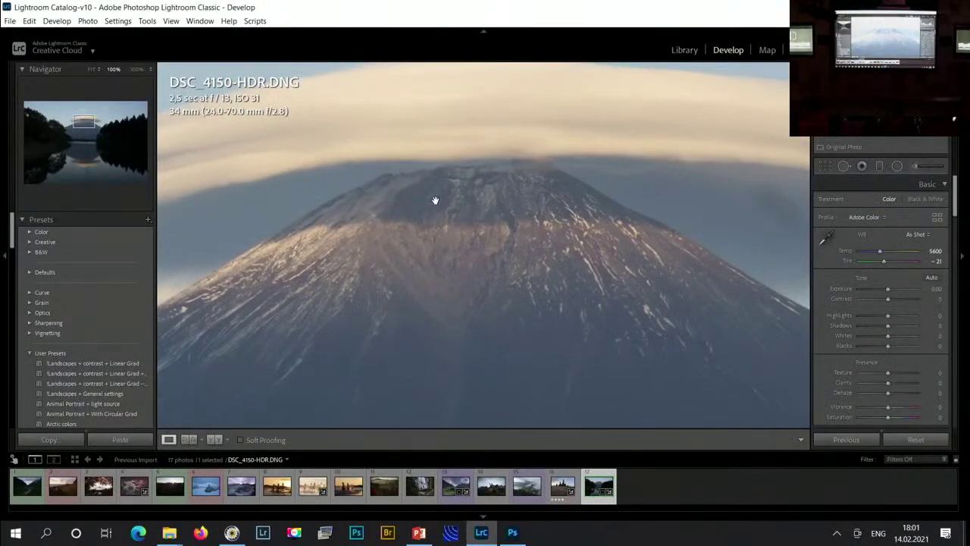
left_click(435, 200)
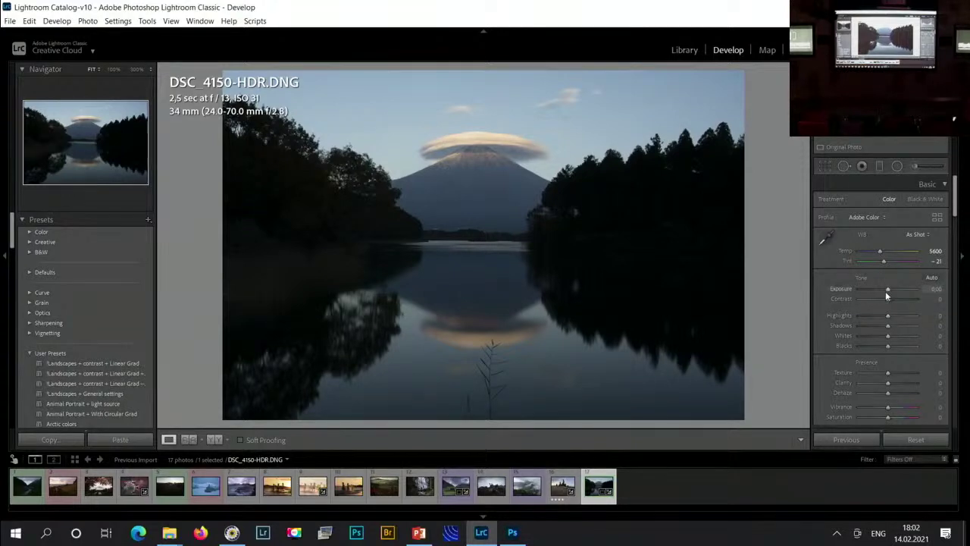
- Set the mountain lake photo's basic tone to Exposure +0.70, Highlights -49 and Whites -47
left_click_drag(890, 294, 891, 290)
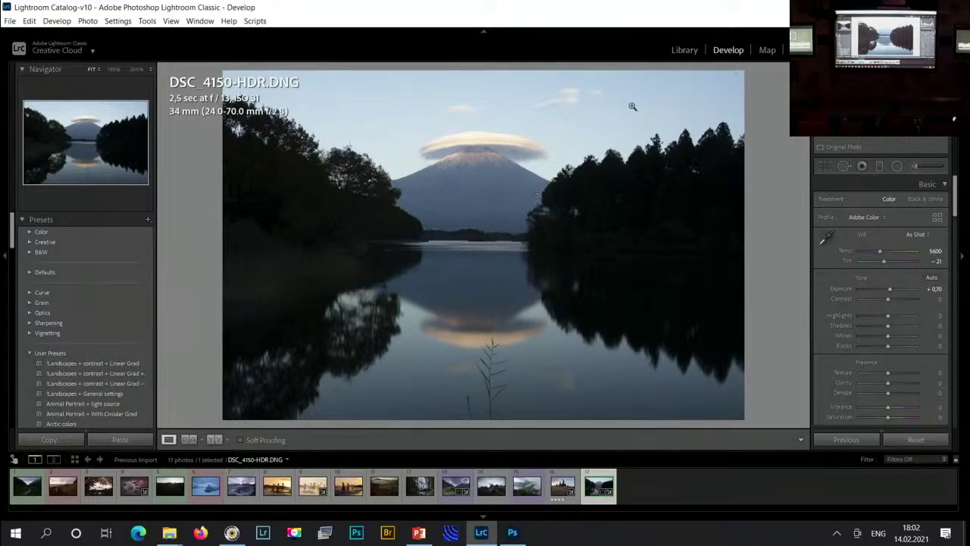
left_click(874, 336)
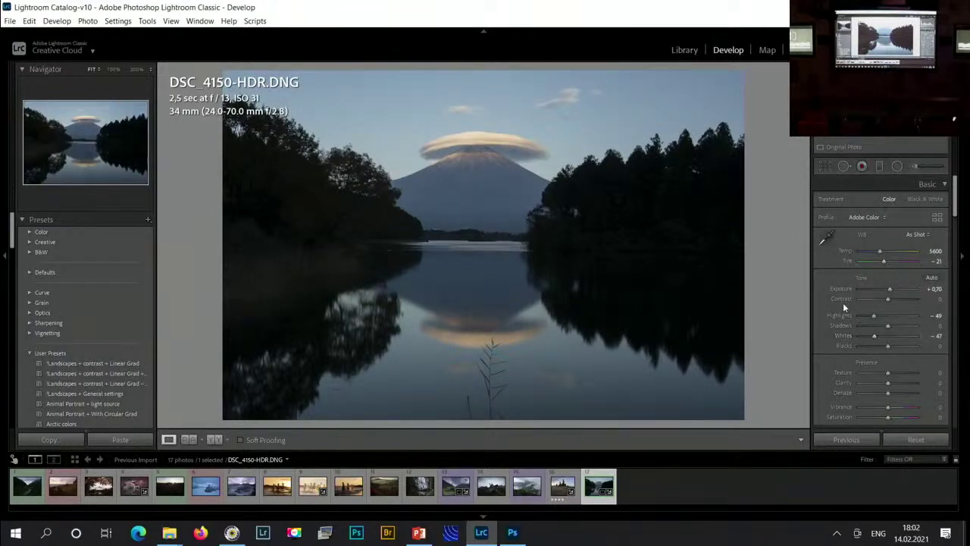
- Place a large radial filter over the dark trees on the lake's right shore and set its Exposure to 1.51
left_click(896, 167)
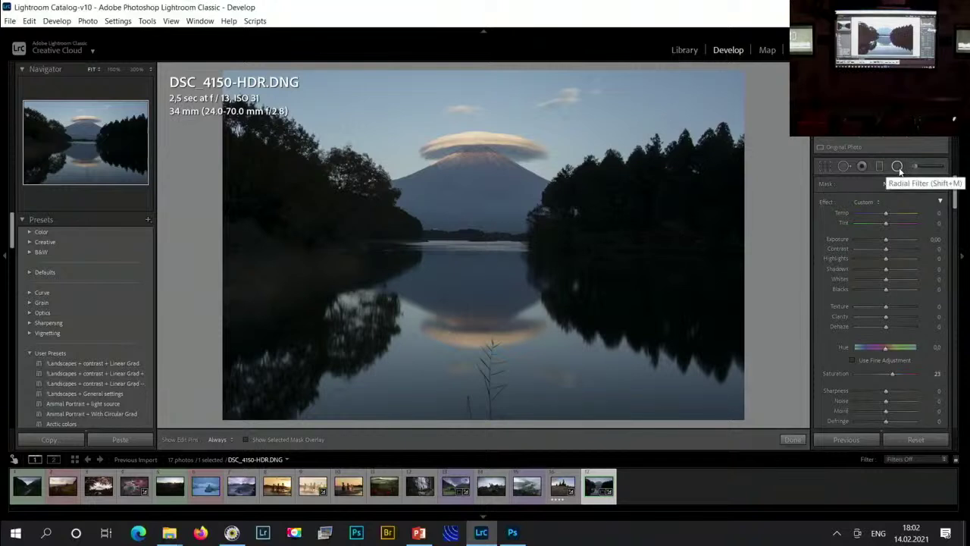
left_click_drag(755, 227, 539, 385)
left_click_drag(717, 232, 673, 251)
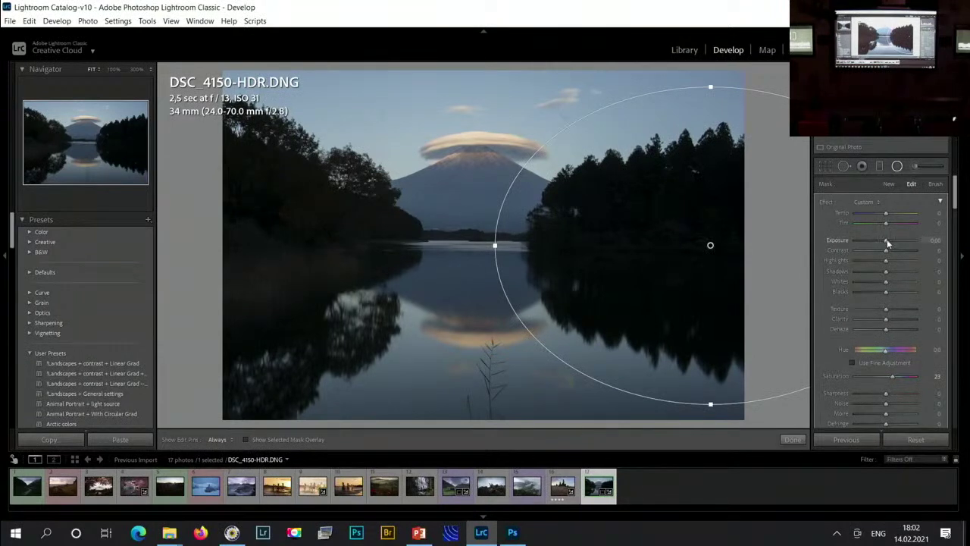
left_click_drag(885, 240, 898, 240)
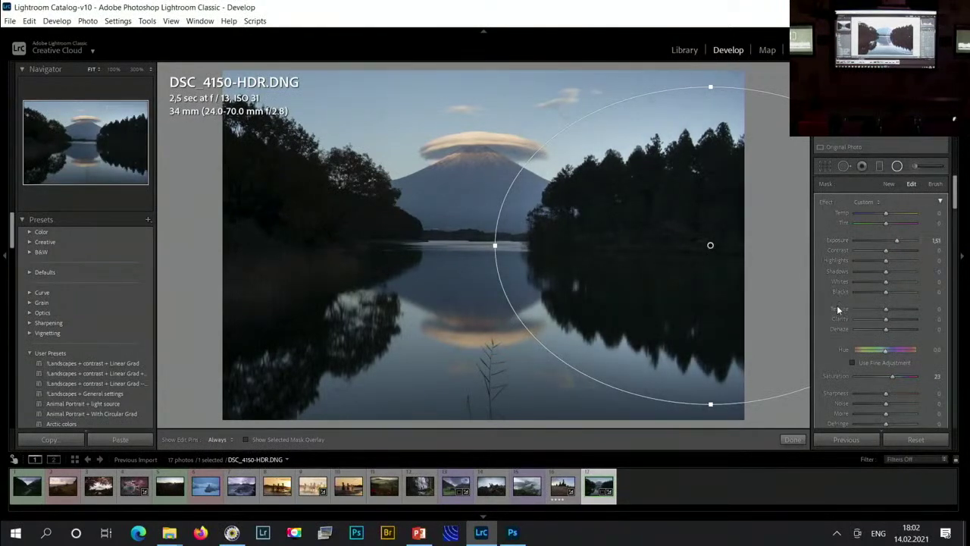
- Restrict the right-shore radial filter with a Luminance range mask of 0/50, checking the coverage with the luminance mask overlay
scroll(836, 305, "down", 5)
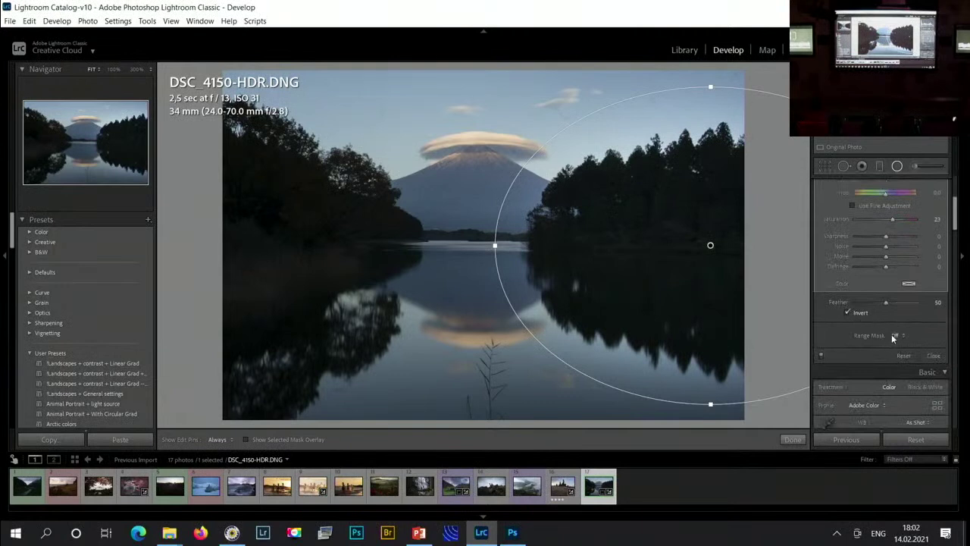
left_click(894, 335)
left_click(878, 372)
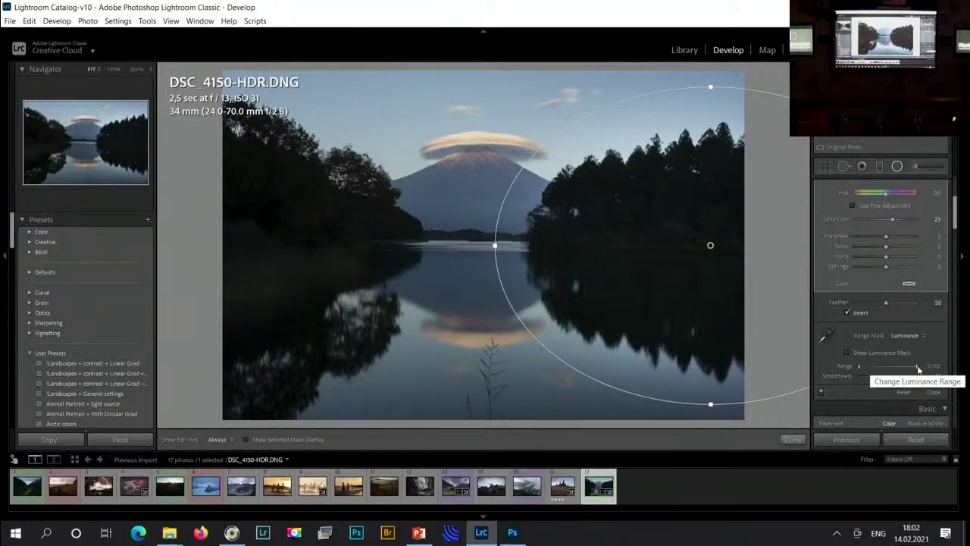
left_click_drag(917, 368, 892, 369)
left_click(859, 352)
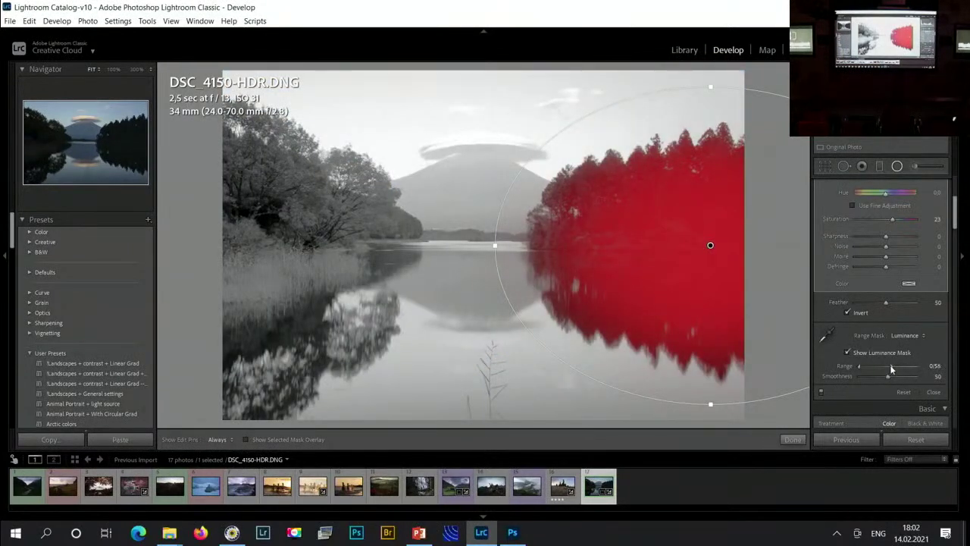
left_click(848, 352)
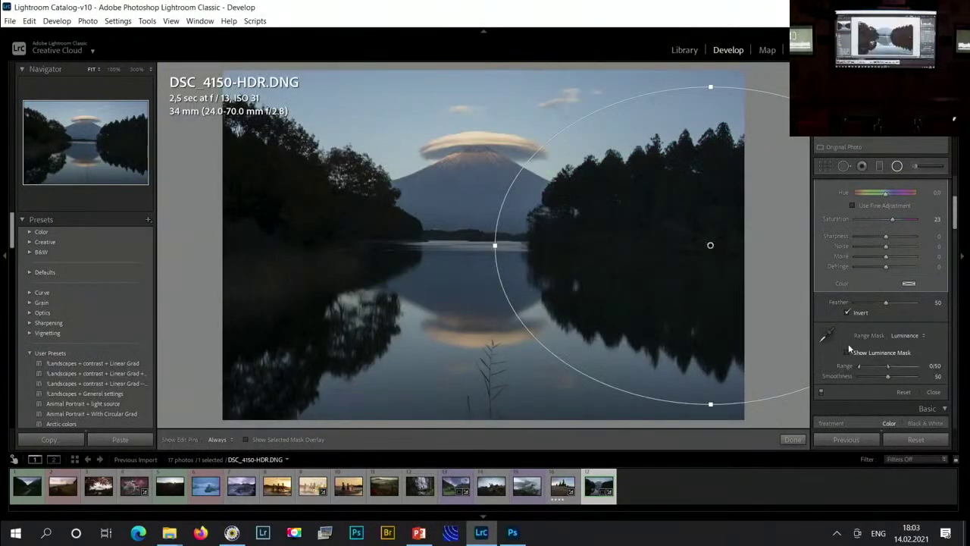
- Set the right-shore radial filter's Shadows to 26 and Blacks to 6, and shift the filter slightly towards the lake
scroll(872, 234, "up", 3)
scroll(873, 234, "up", 1)
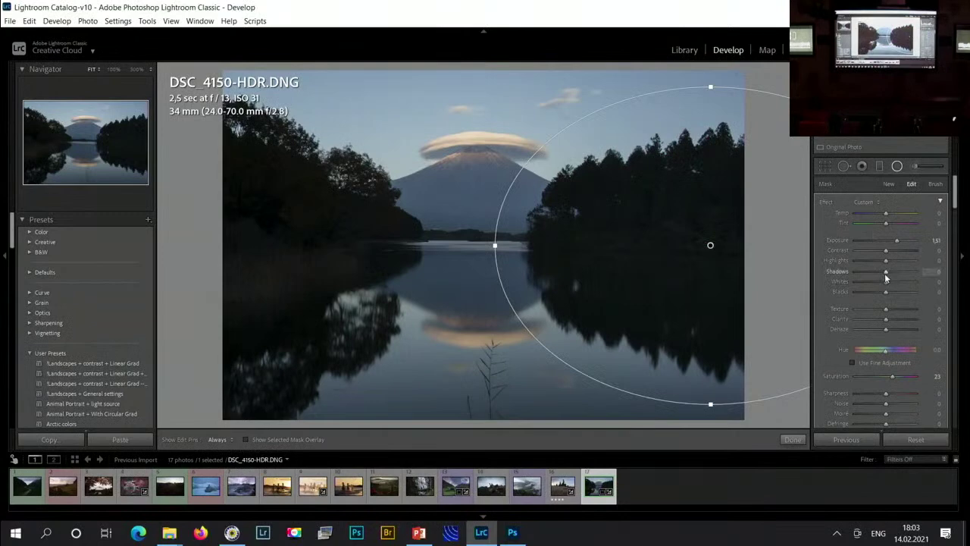
left_click_drag(887, 275, 895, 270)
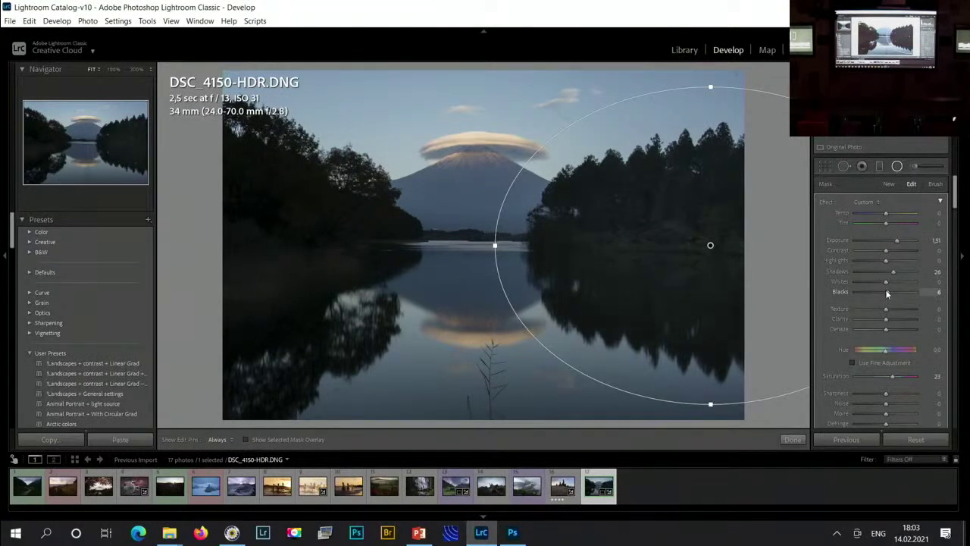
left_click_drag(710, 245, 705, 248)
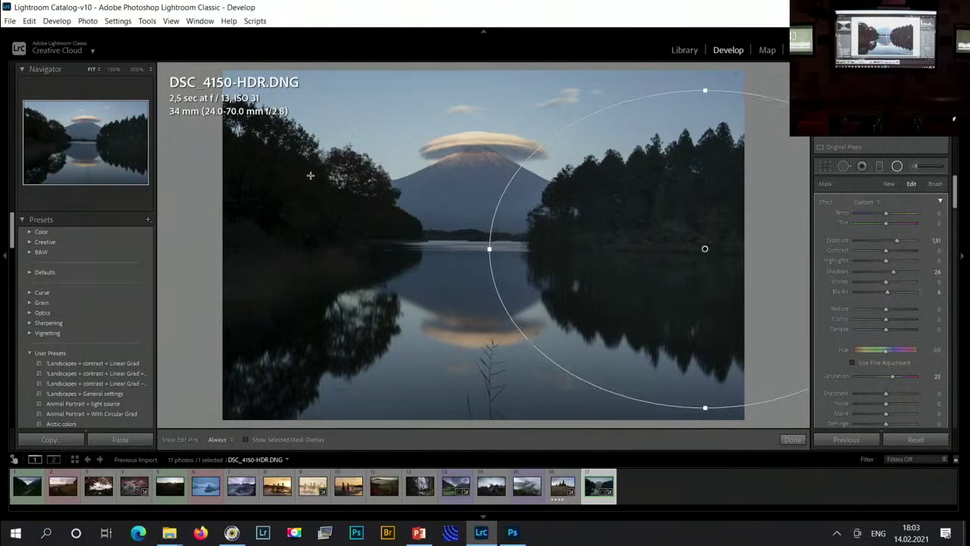
- Add a second radial filter over the left-shore trees with Exposure 1.18, Shadows 13 and Blacks 8, shifted slightly towards the lake
left_click_drag(272, 241, 446, 417)
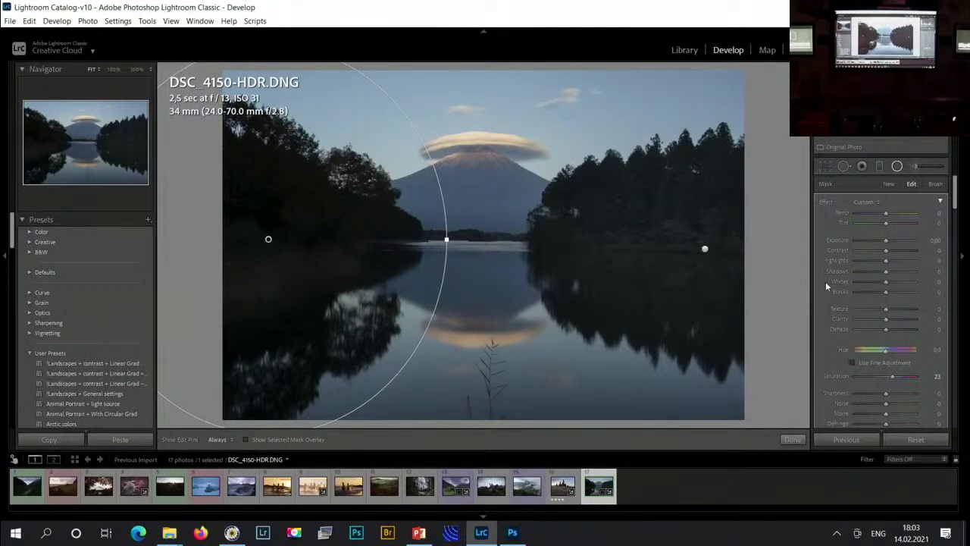
left_click_drag(889, 239, 898, 239)
left_click_drag(887, 273, 891, 295)
left_click_drag(370, 251, 383, 251)
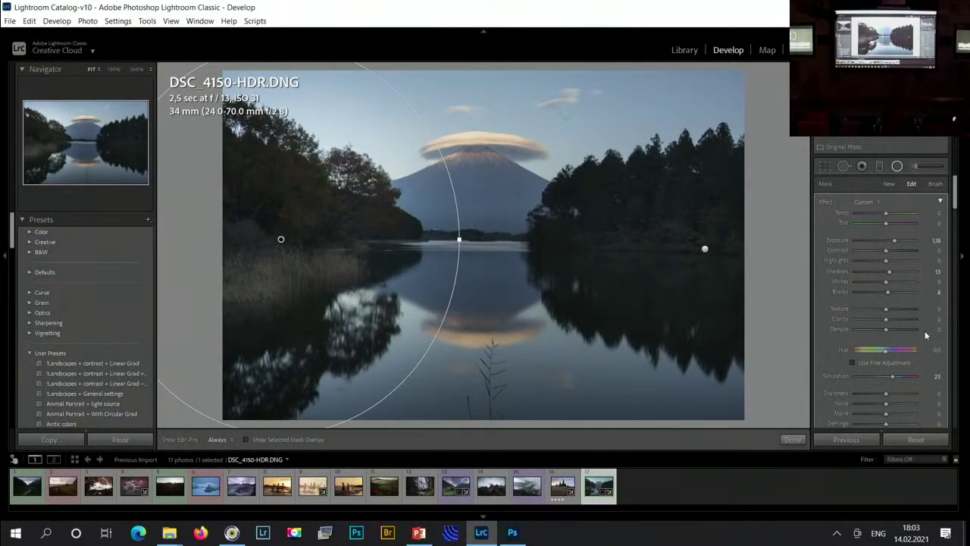
- Limit the left-shore radial filter with a Luminance range mask of 0/80 and close the radial filter tool
scroll(845, 367, "down", 10)
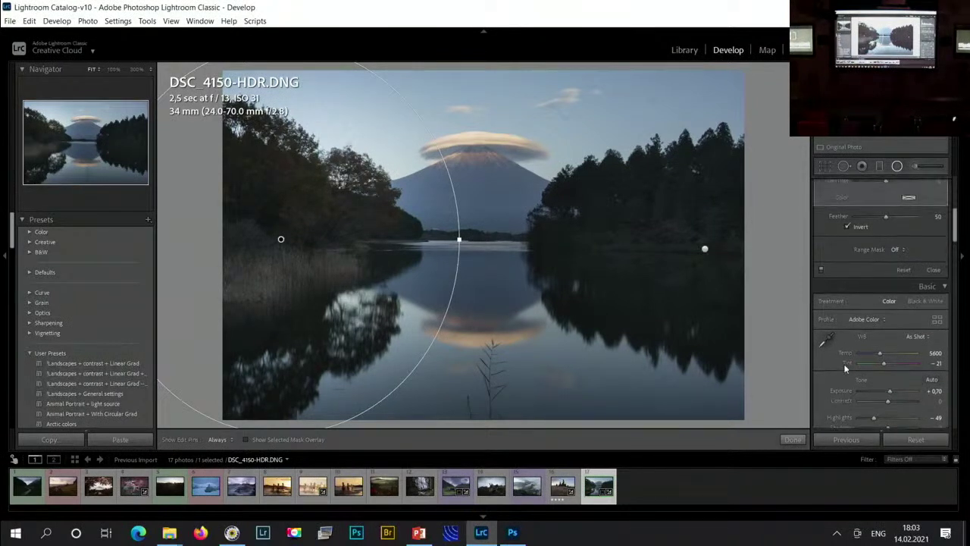
left_click(897, 249)
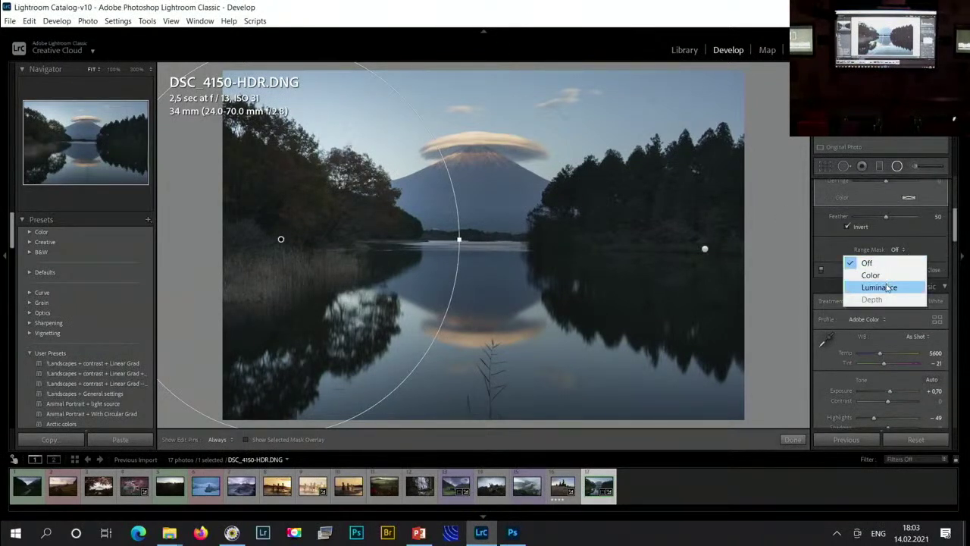
left_click(889, 288)
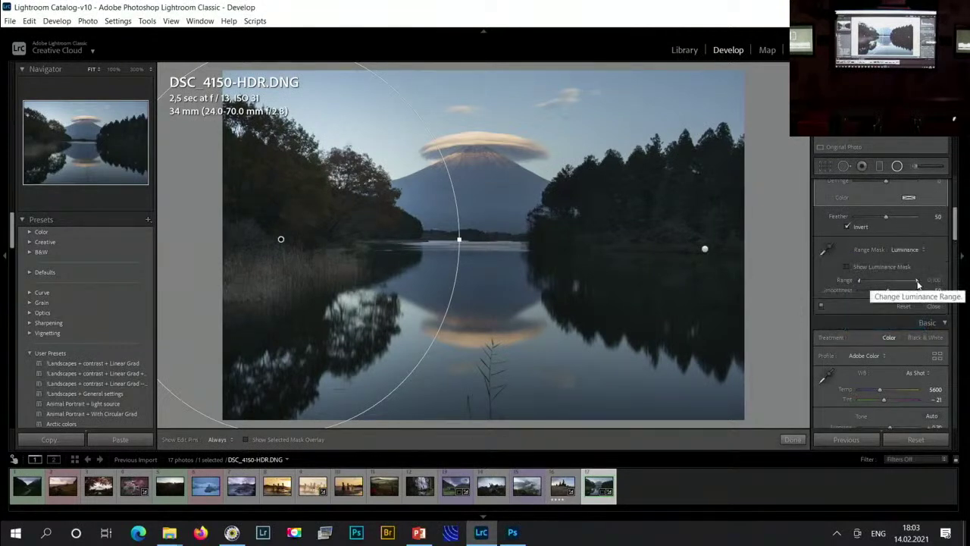
mouse_move(918, 283)
left_mouse_down()
mouse_move(895, 283)
mouse_move(904, 283)
left_mouse_up()
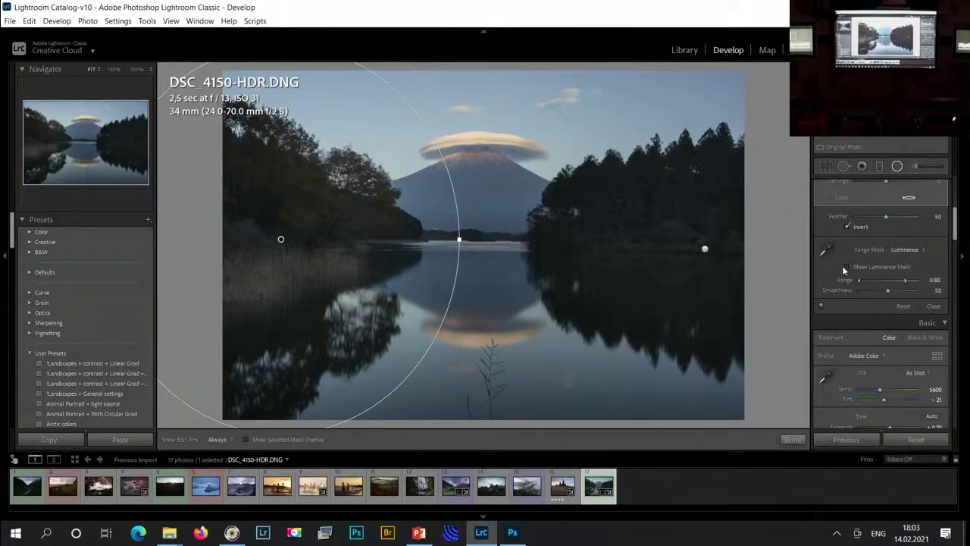
scroll(842, 266, "up", 5)
left_click(895, 167)
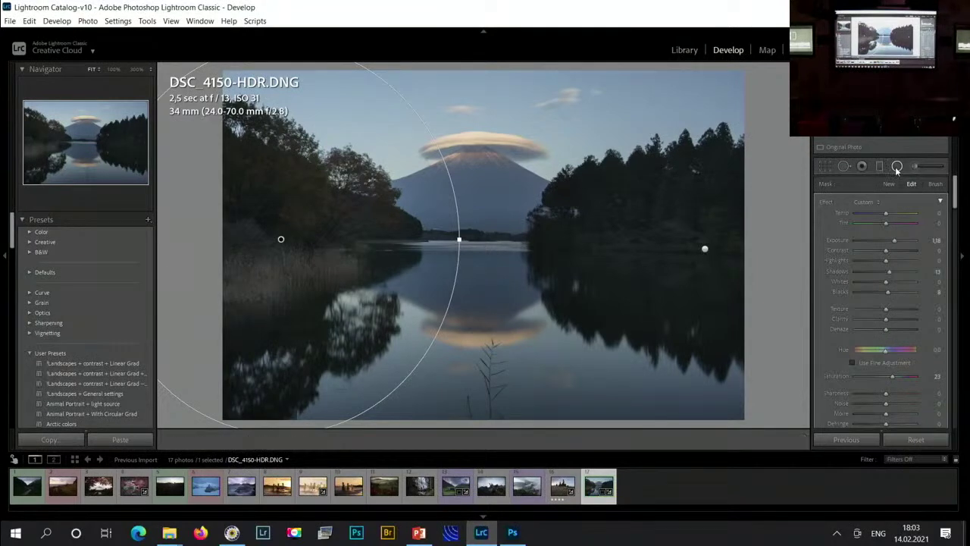
- Lift the RGB tone curve's black endpoint to output 12 and add a midtone point at input 101, output 116
scroll(835, 330, "up", 2)
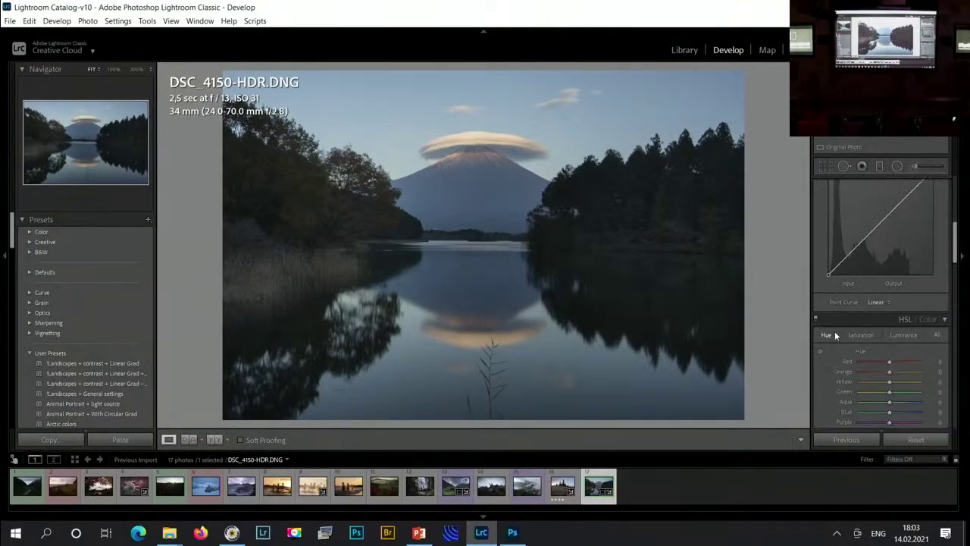
left_click_drag(828, 291, 825, 290)
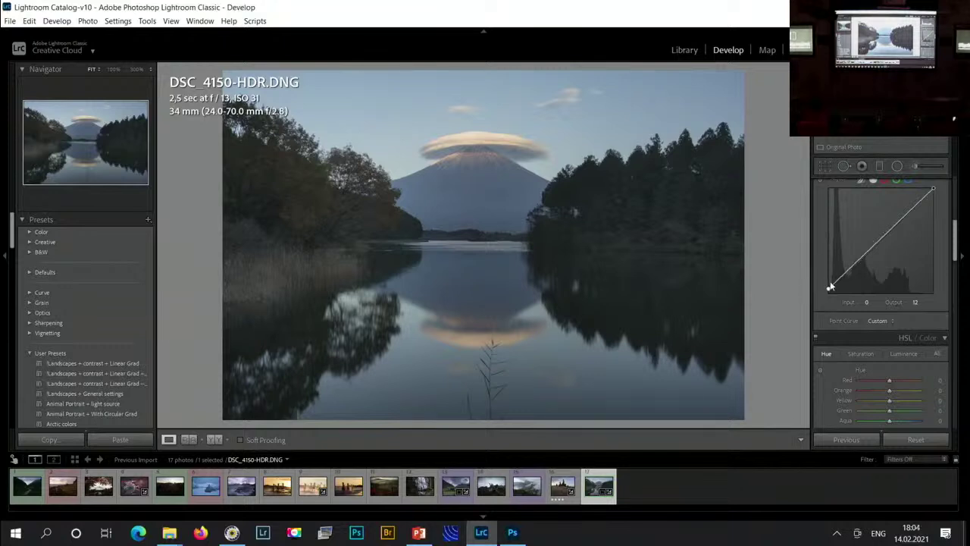
left_click(871, 247)
left_click_drag(870, 247, 870, 245)
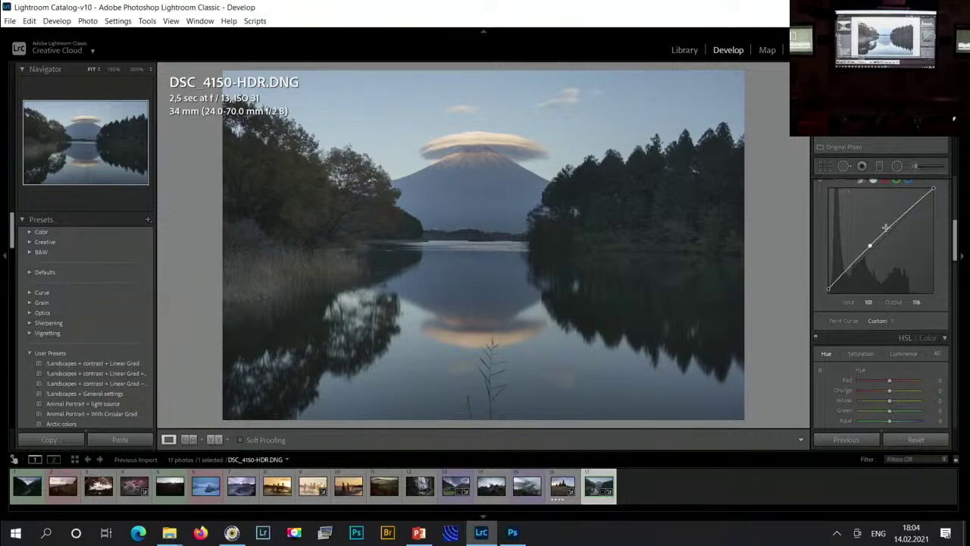
left_click_drag(894, 220, 896, 217)
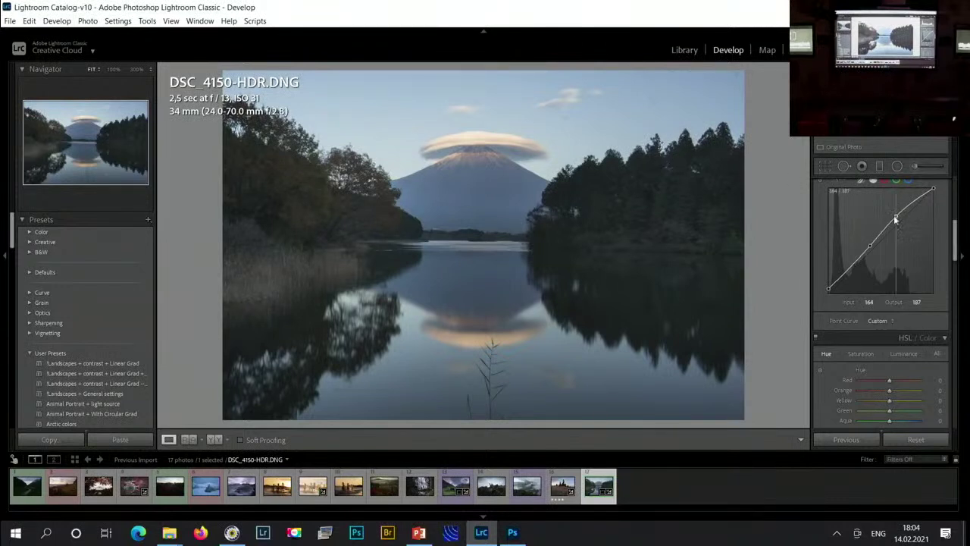
mouse_move(895, 219)
left_mouse_down()
mouse_move(912, 203)
mouse_move(915, 217)
mouse_move(909, 209)
left_mouse_up()
right_click(844, 212)
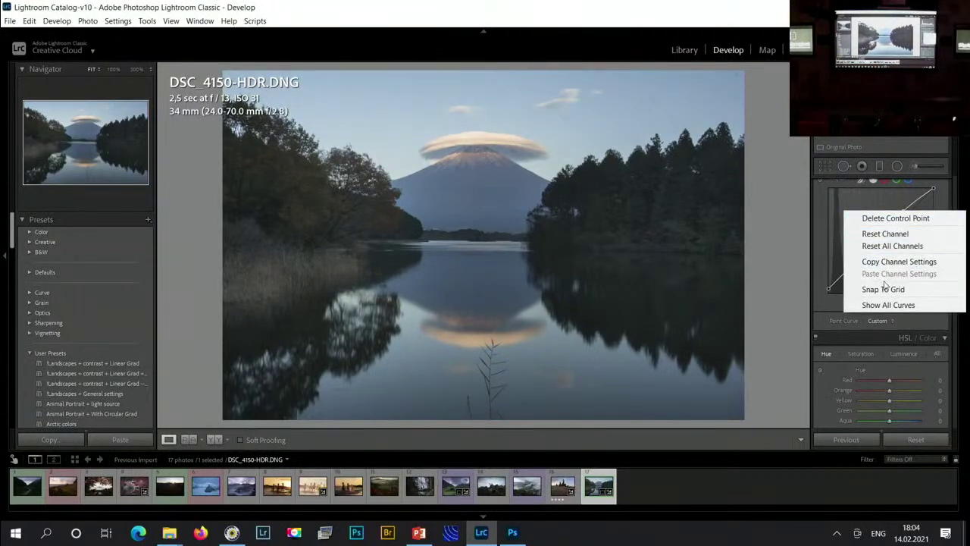
left_click(883, 218)
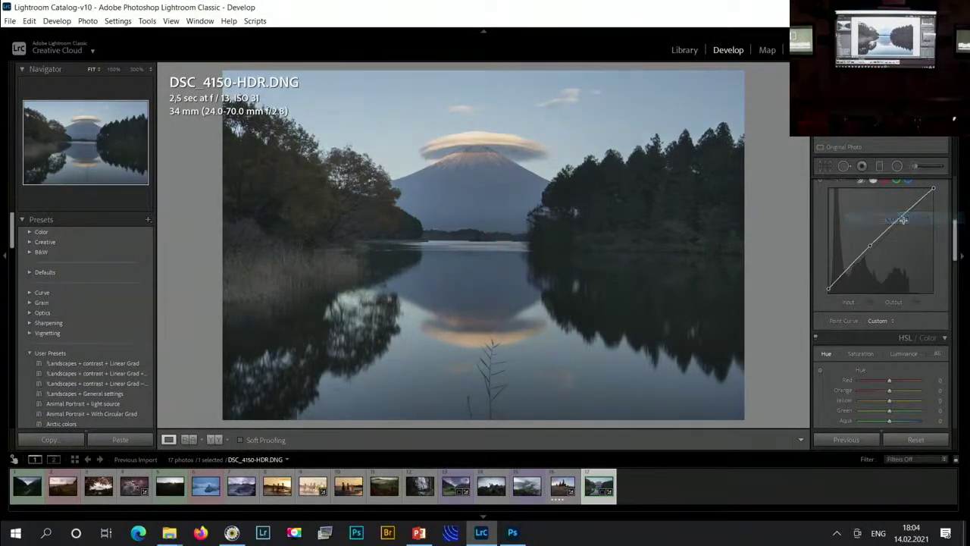
- Move the RGB curve's midtone point to input 97, output 116
left_click(868, 245)
scroll(857, 326, "up", 5)
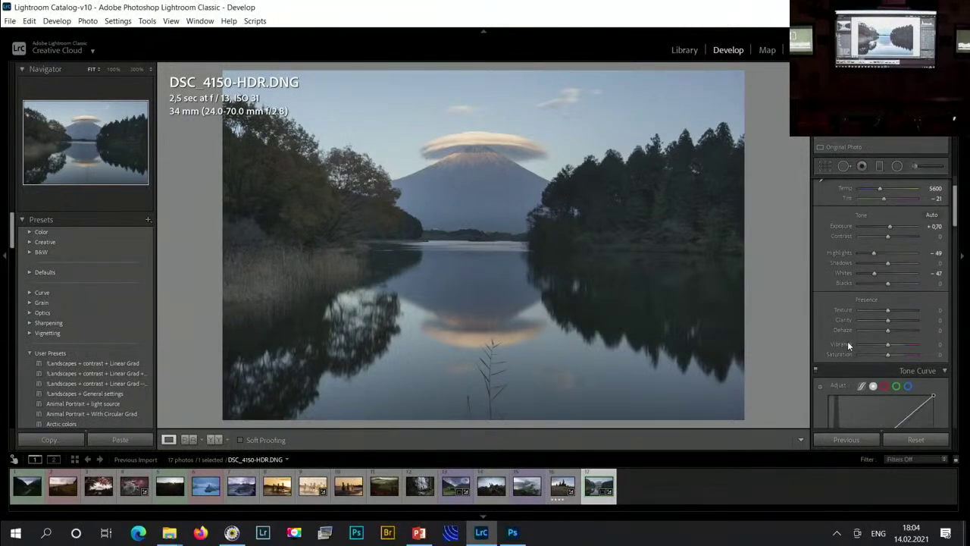
scroll(848, 341, "down", 5)
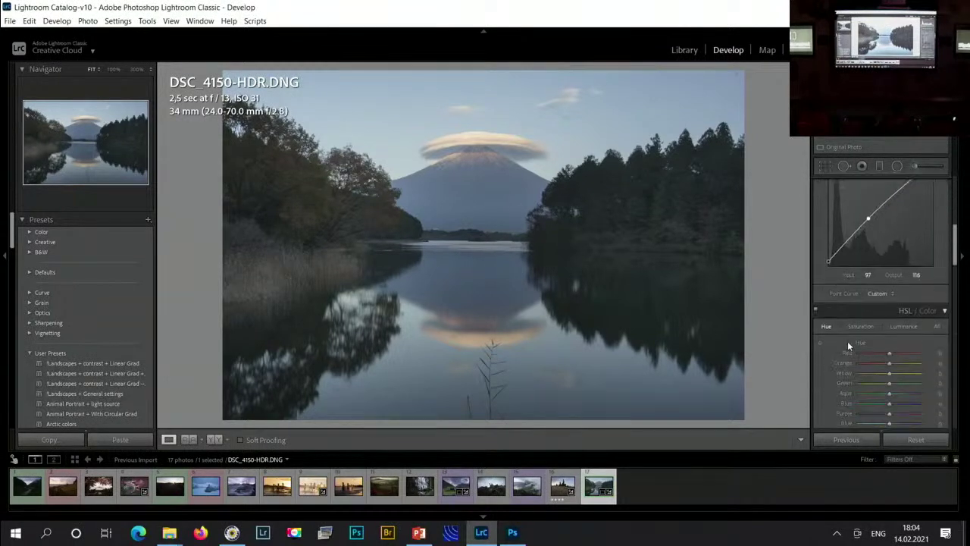
- Set the Blue luminance of the mountain lake HDR to −47 in the HSL adjustments
left_click(902, 271)
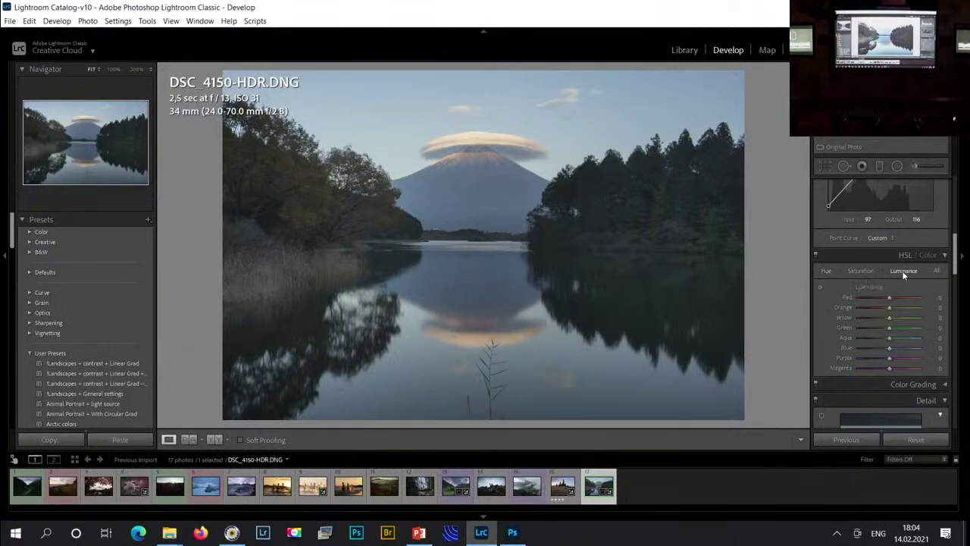
mouse_move(879, 350)
left_mouse_down()
mouse_move(864, 348)
mouse_move(875, 351)
left_mouse_up()
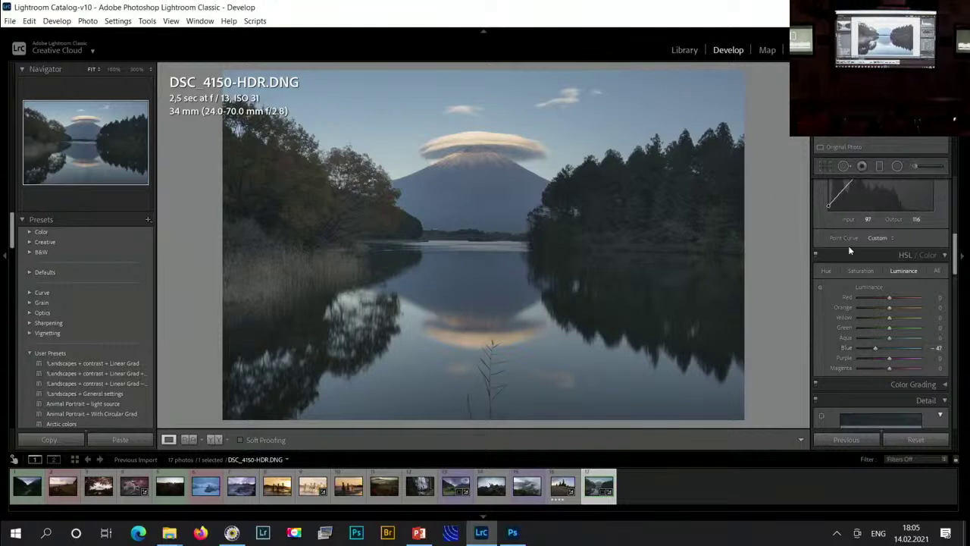
- Add a radial filter around the mountain's cap cloud with Temp 4 and Tint 11, and close the radial filter tool
scroll(832, 348, "up", 3)
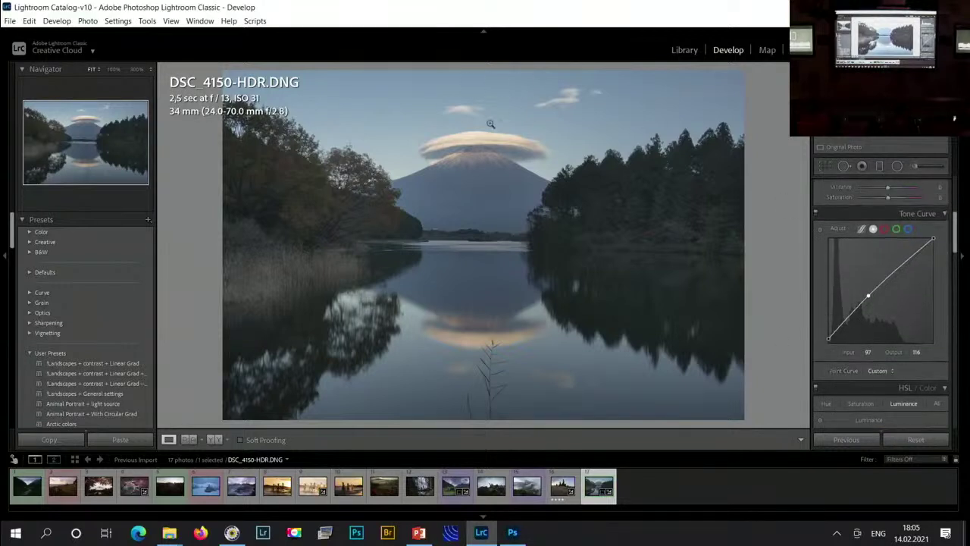
left_click(897, 166)
mouse_move(478, 150)
left_mouse_down()
mouse_move(535, 170)
mouse_move(482, 150)
left_mouse_up()
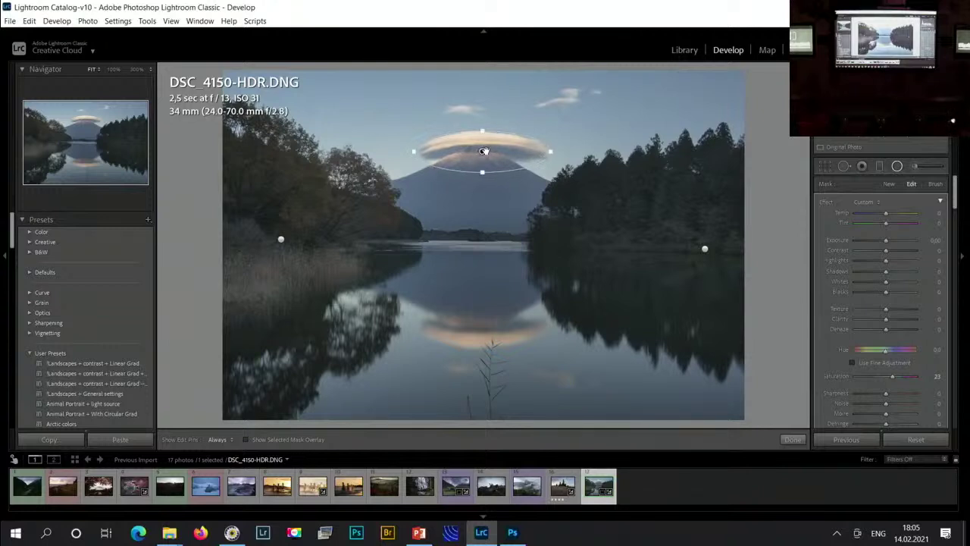
left_click_drag(885, 215, 890, 227)
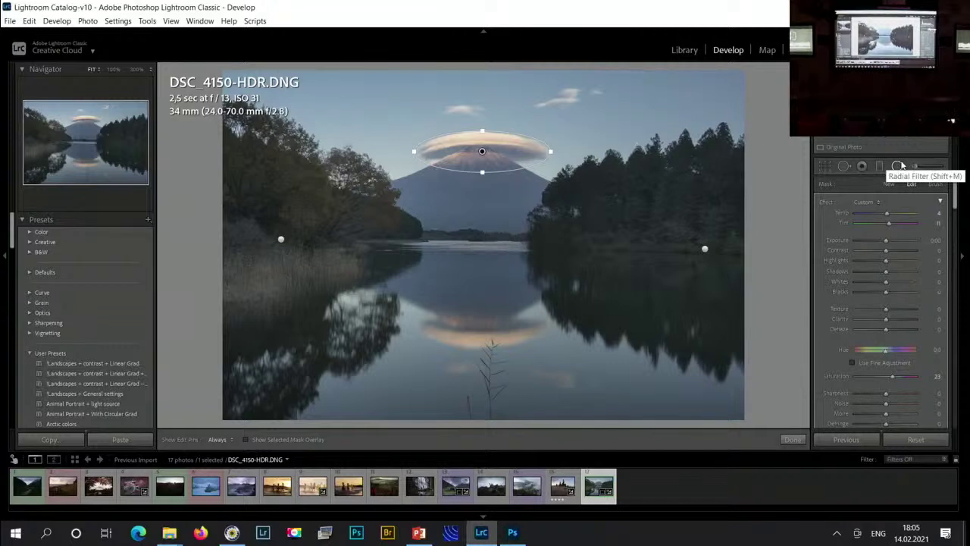
left_click(899, 166)
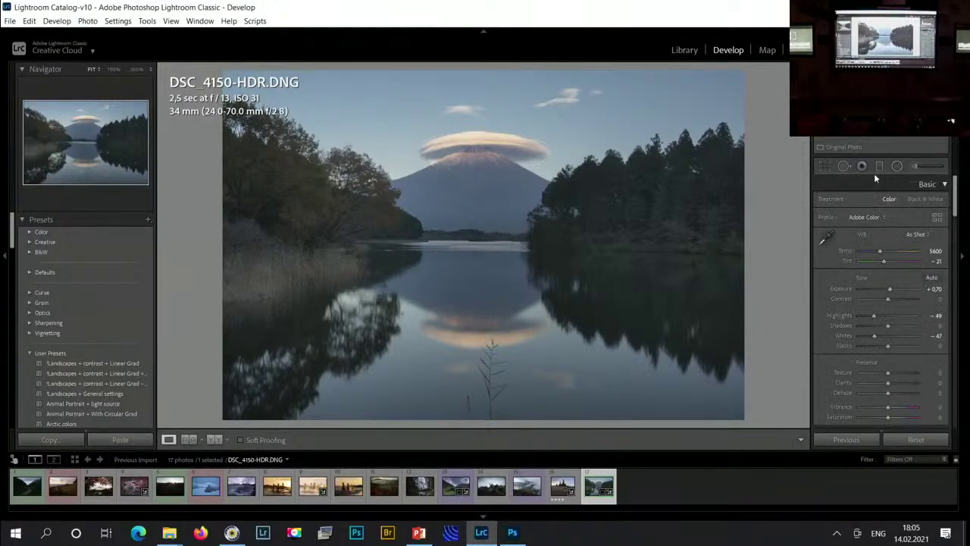
- Add a graduated filter from the top of the sky down to the waterline with Contrast 51
left_click(879, 166)
mouse_move(493, 84)
left_mouse_down()
mouse_move(503, 216)
mouse_move(489, 248)
left_mouse_up()
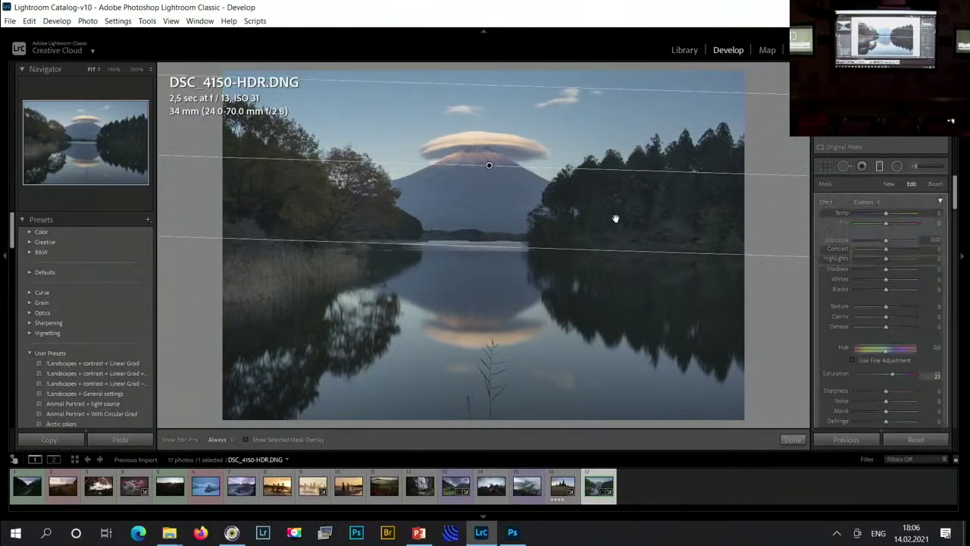
left_click(898, 250)
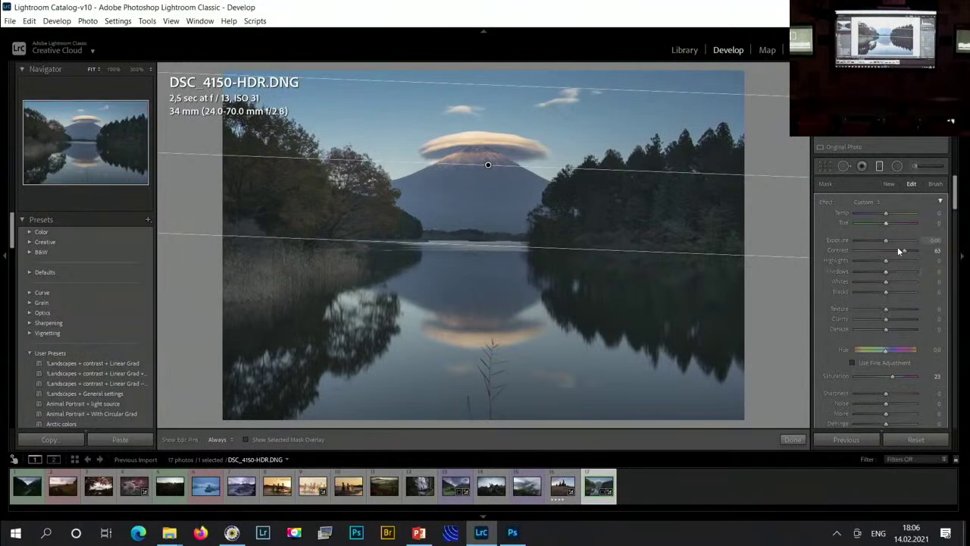
left_click_drag(909, 250, 901, 251)
- Set the Blue saturation to −37 in the HSL adjustments
scroll(821, 342, "down", 10)
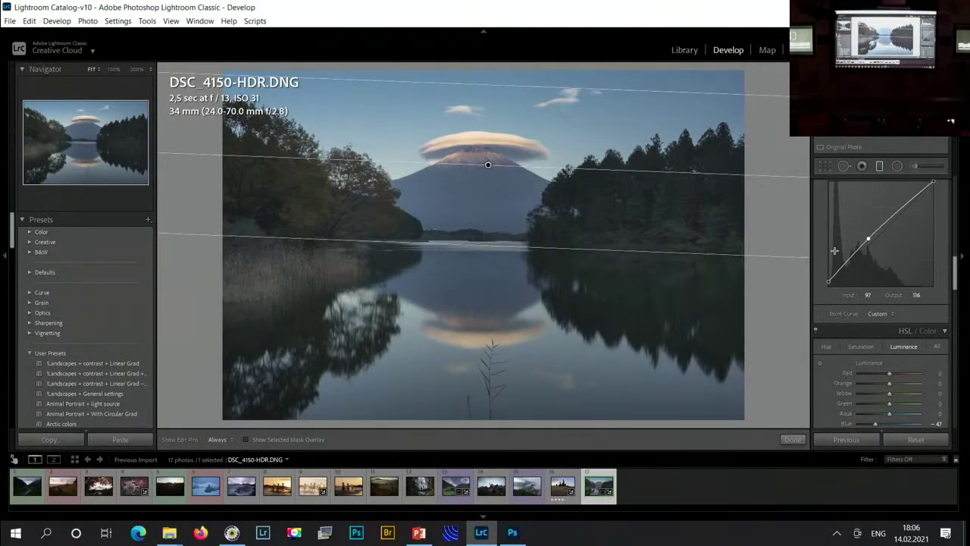
scroll(825, 272, "down", 3)
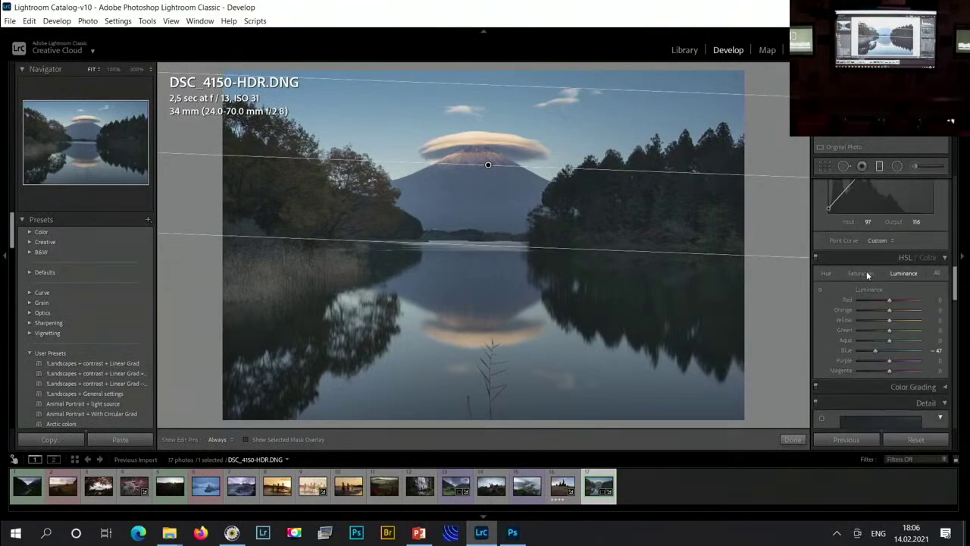
left_click(861, 272)
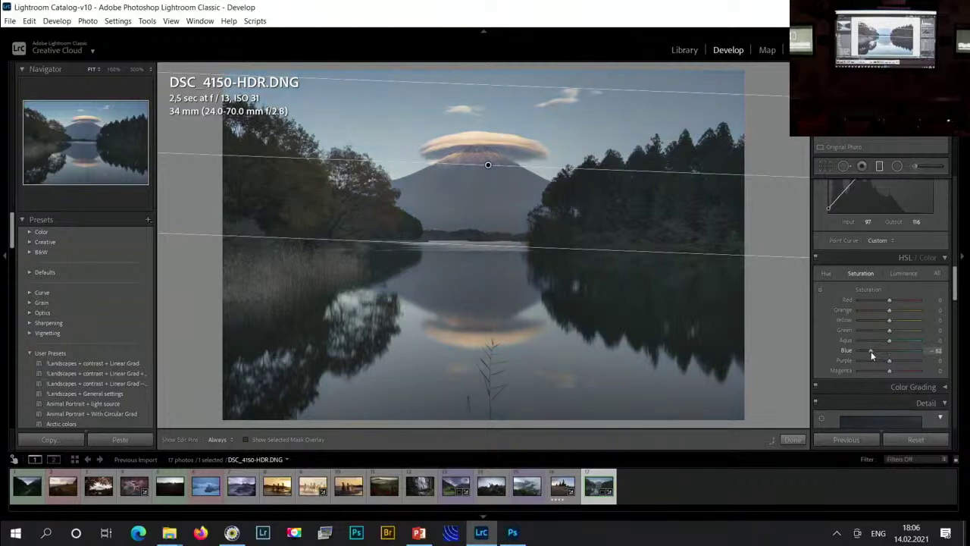
left_click_drag(871, 352, 878, 352)
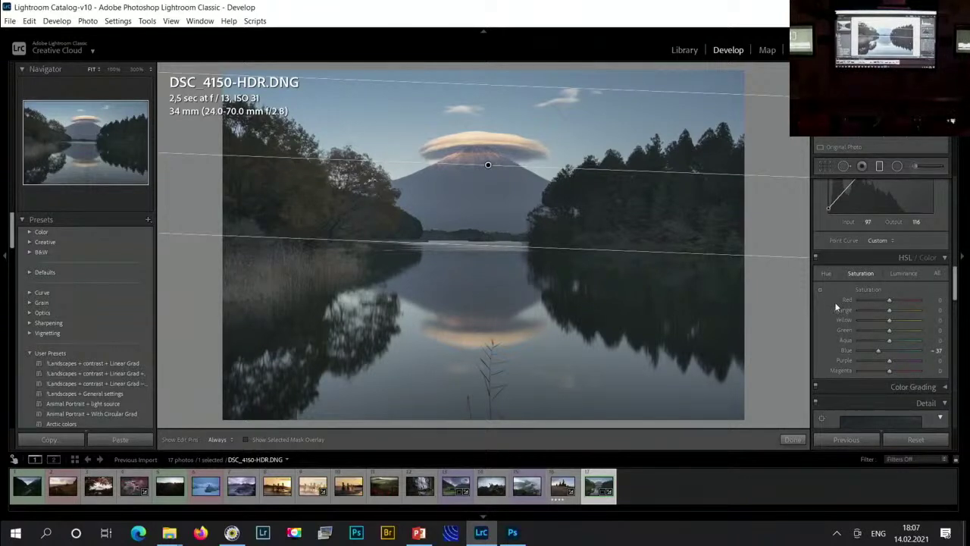
- Reduce the sky graduated filter's Contrast to 36 and set its Exposure to −0.57
scroll(853, 333, "up", 10)
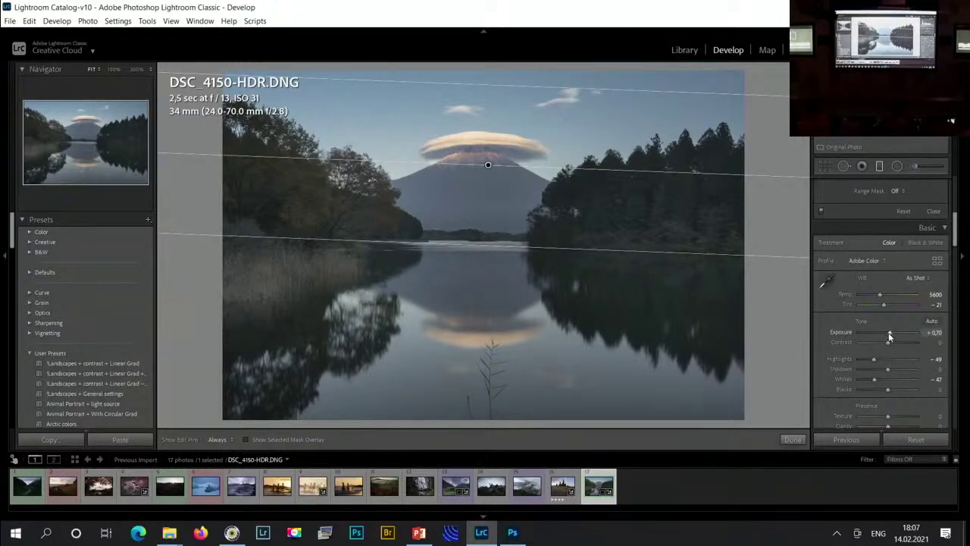
scroll(854, 341, "up", 5)
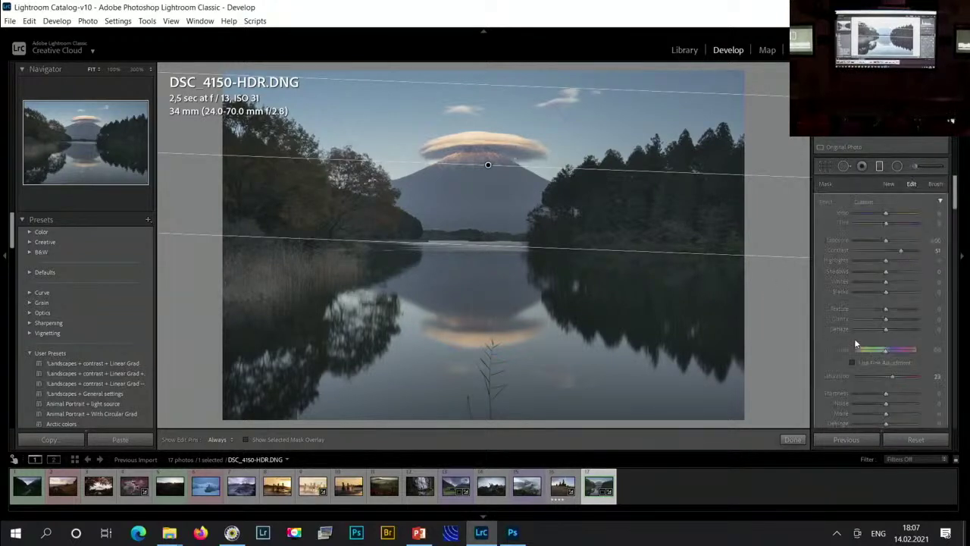
left_click(894, 251)
left_click_drag(885, 241, 879, 241)
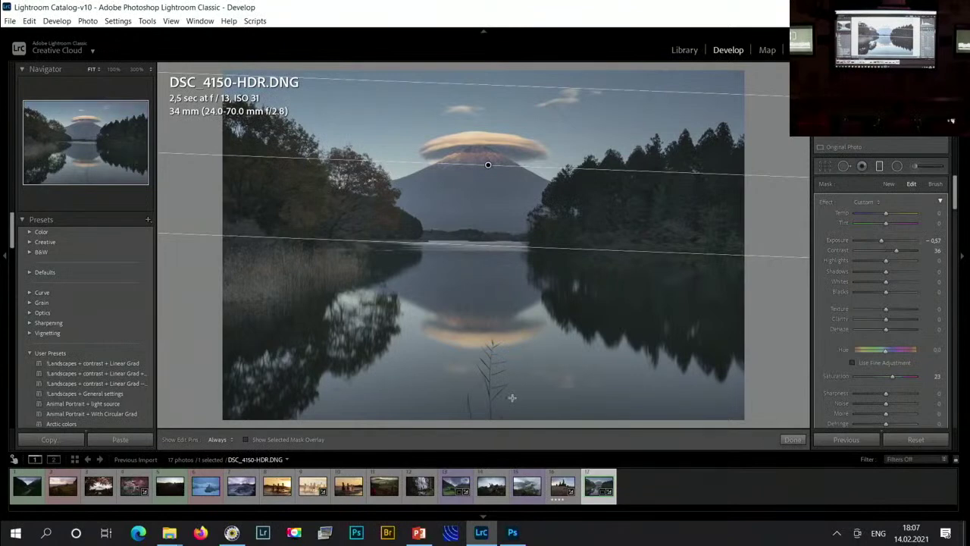
- Add a second graduated filter rising from the bottom over the lake with Exposure −0.71, and compare the photo before and after
left_click_drag(513, 398, 515, 259)
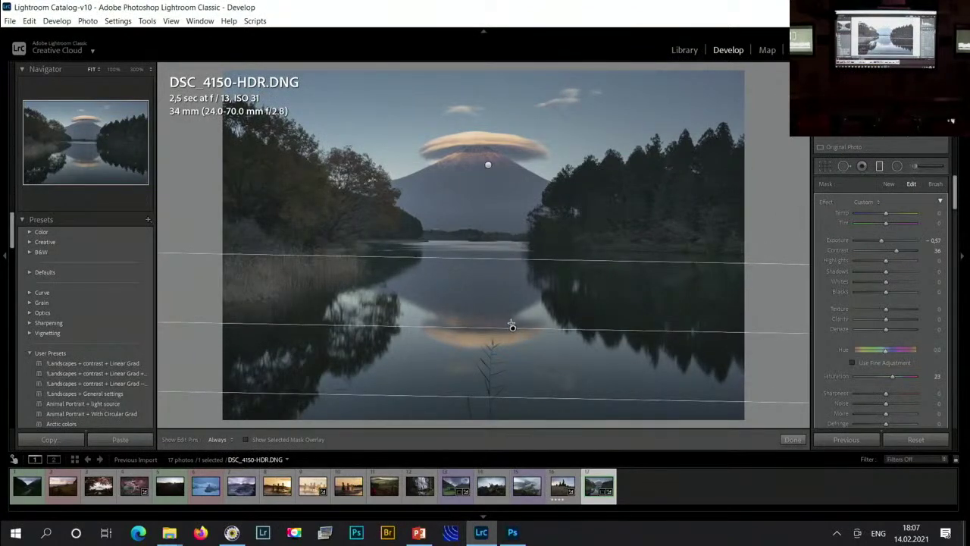
left_click_drag(511, 328, 511, 334)
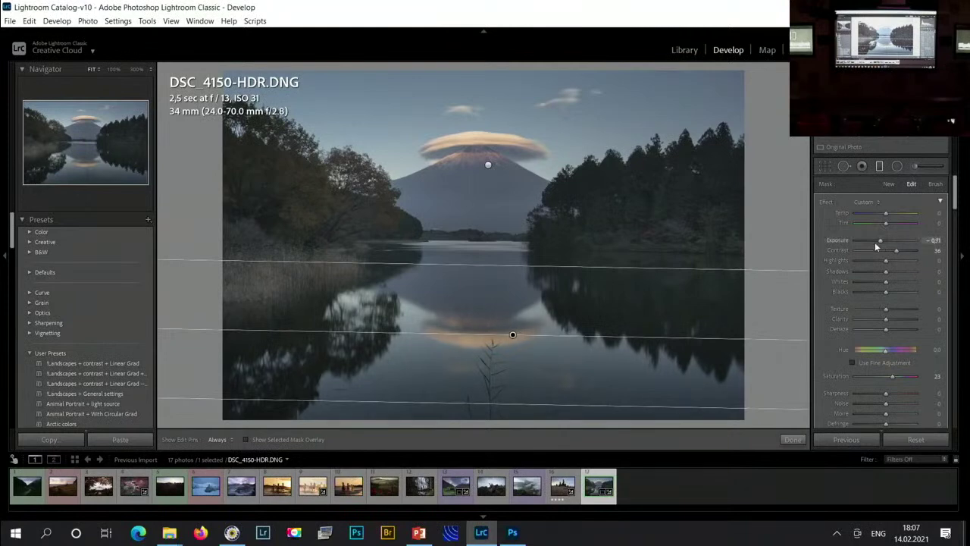
left_click(880, 166)
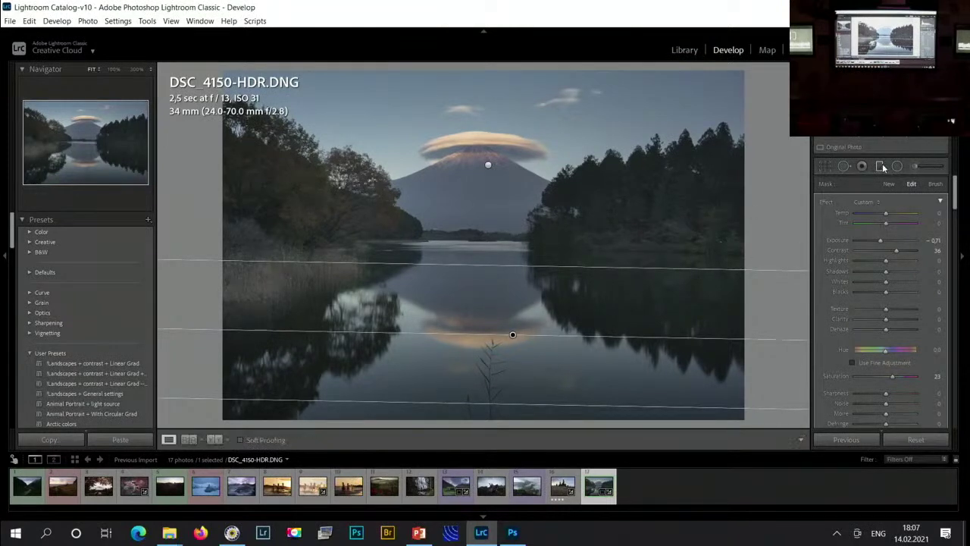
key("y")
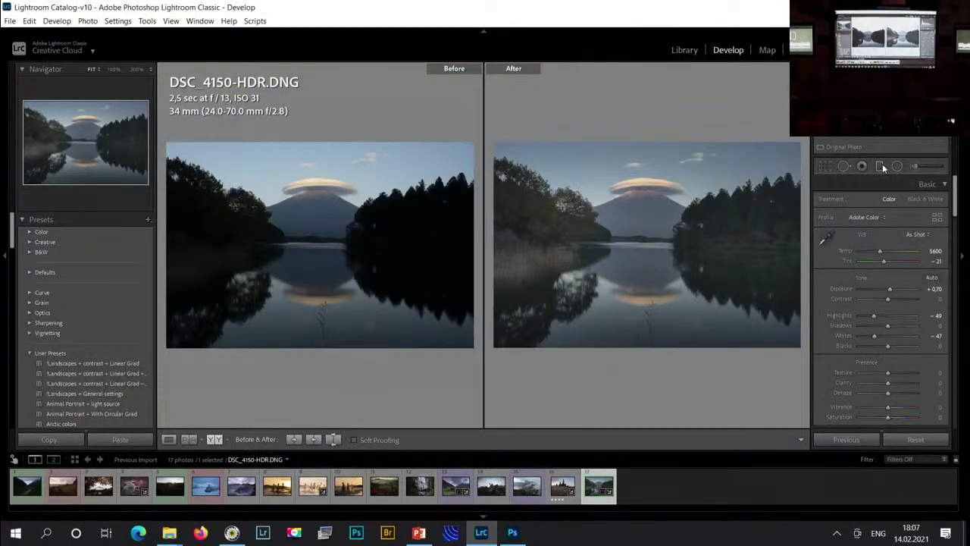
key("y")
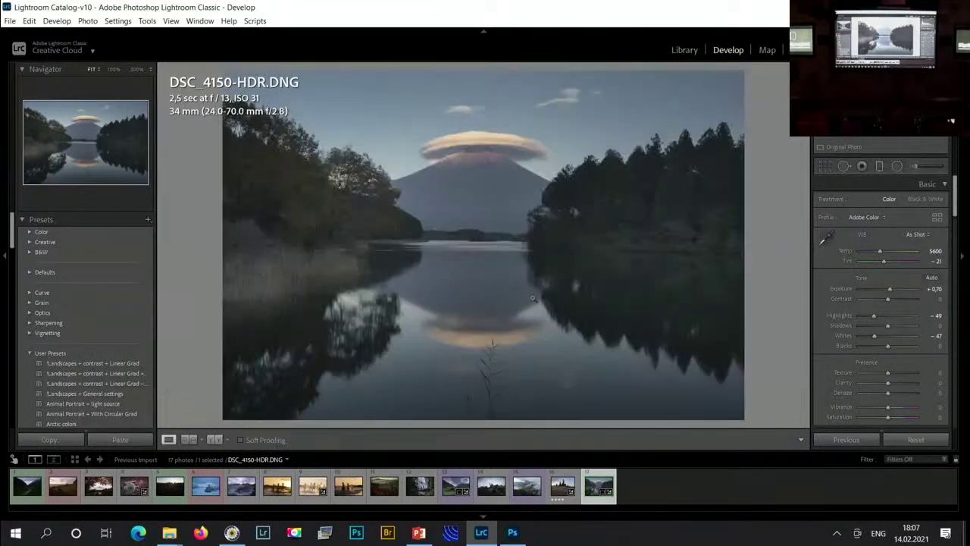
- Open the waterfall photo DSC_4235.NEF and set Vibrance to −49, Saturation to −49 and Temp to 2263
left_click(413, 489)
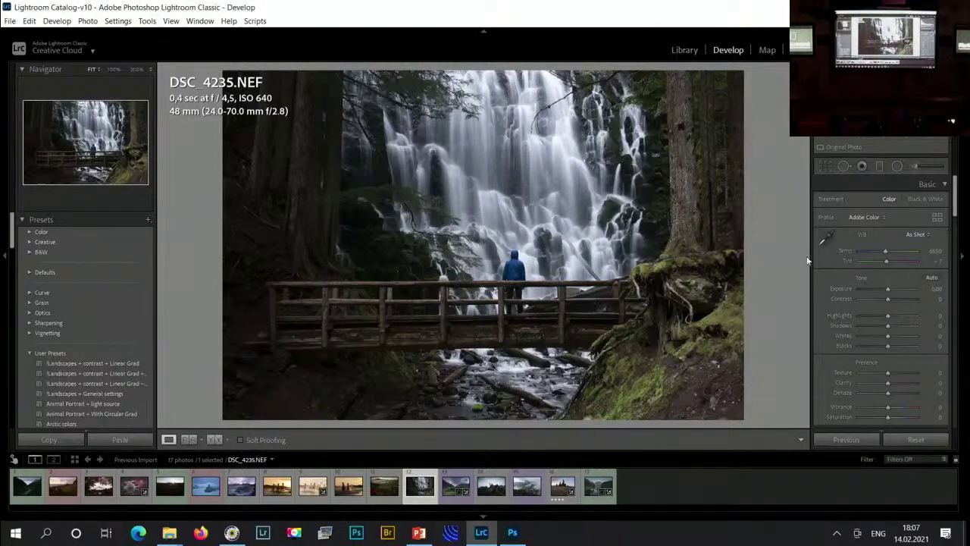
scroll(829, 335, "down", 3)
left_click_drag(859, 308, 874, 292)
scroll(849, 265, "up", 3)
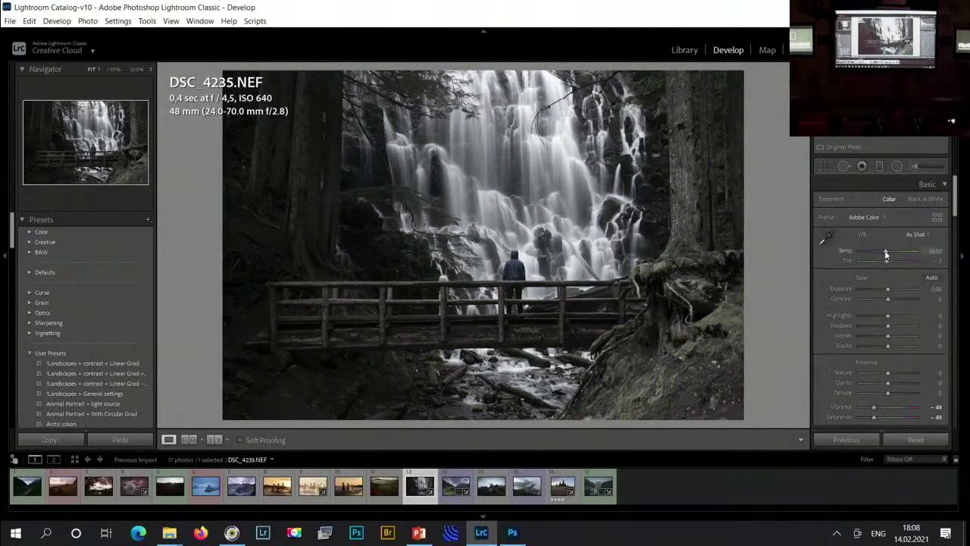
left_click_drag(884, 255, 861, 259)
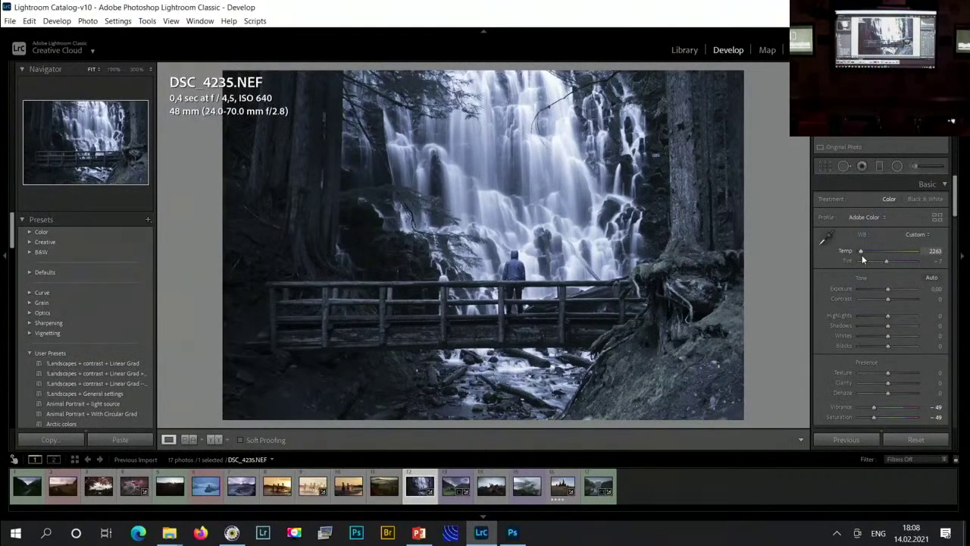
- Darken the waterfall photo's lower-right corner and right edge with two graduated filters at Exposure −1.18, and close the tool
left_click(878, 168)
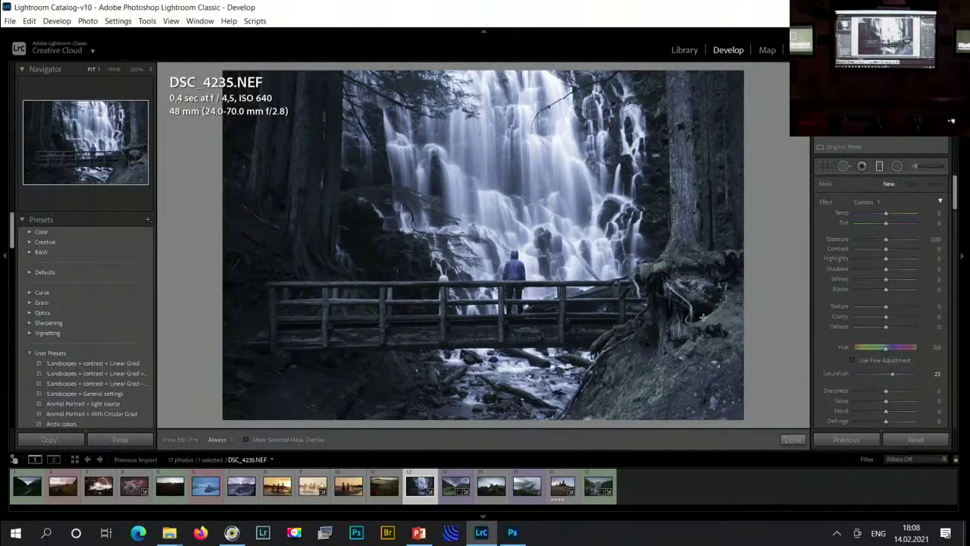
left_click_drag(754, 368, 647, 187)
left_click_drag(886, 239, 872, 241)
left_click_drag(777, 89, 675, 103)
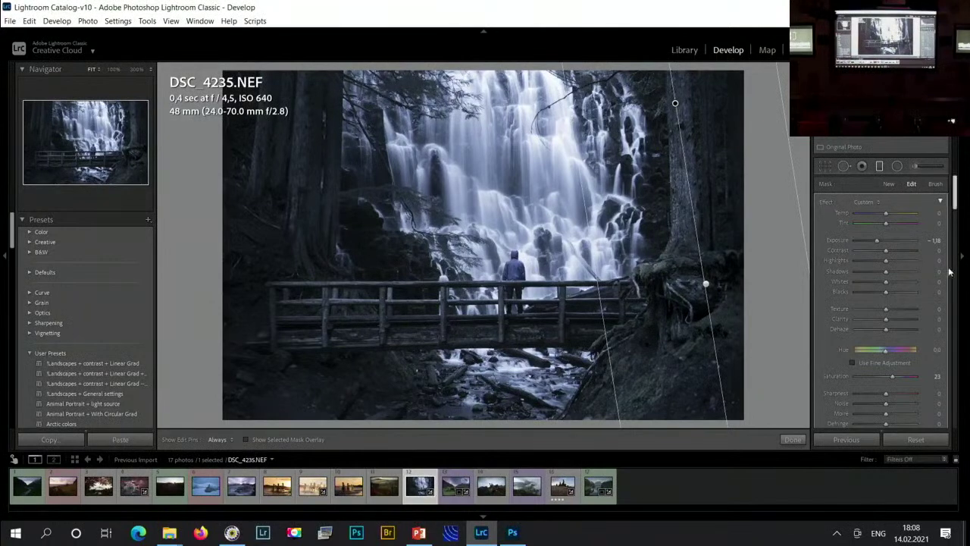
left_click(881, 168)
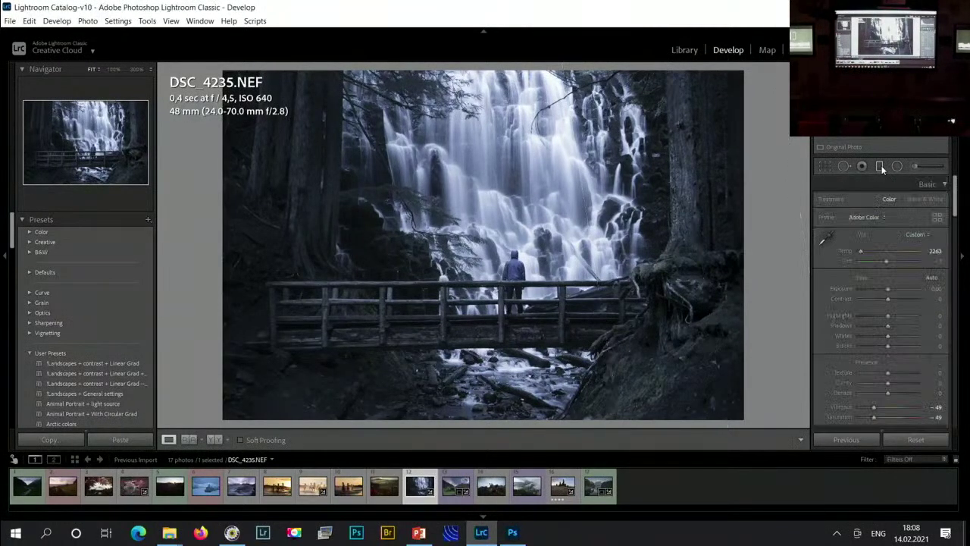
- Lift the RGB tone curve's black endpoint to output 13 and add a midtone point at input 107, output 101
scroll(824, 310, "down", 5)
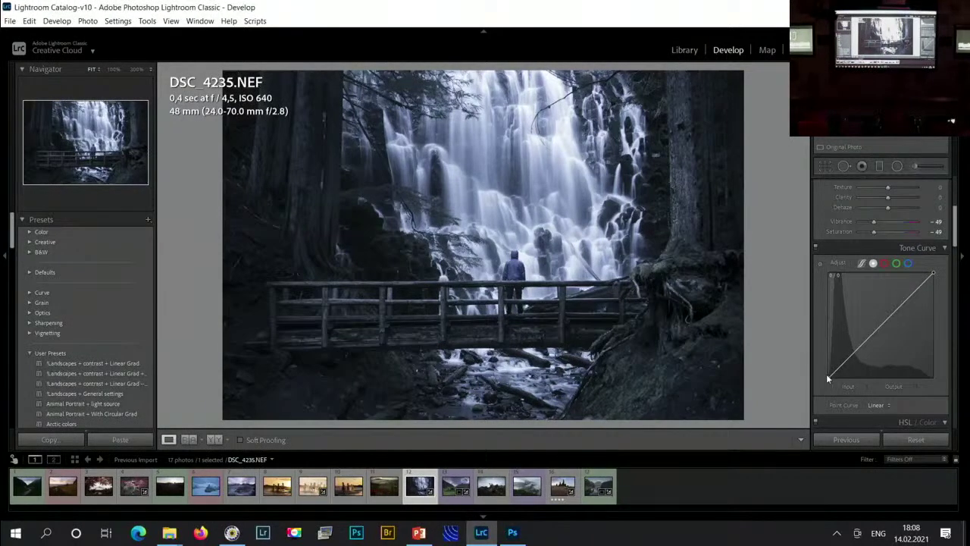
left_click_drag(826, 374, 827, 370)
left_click(870, 338)
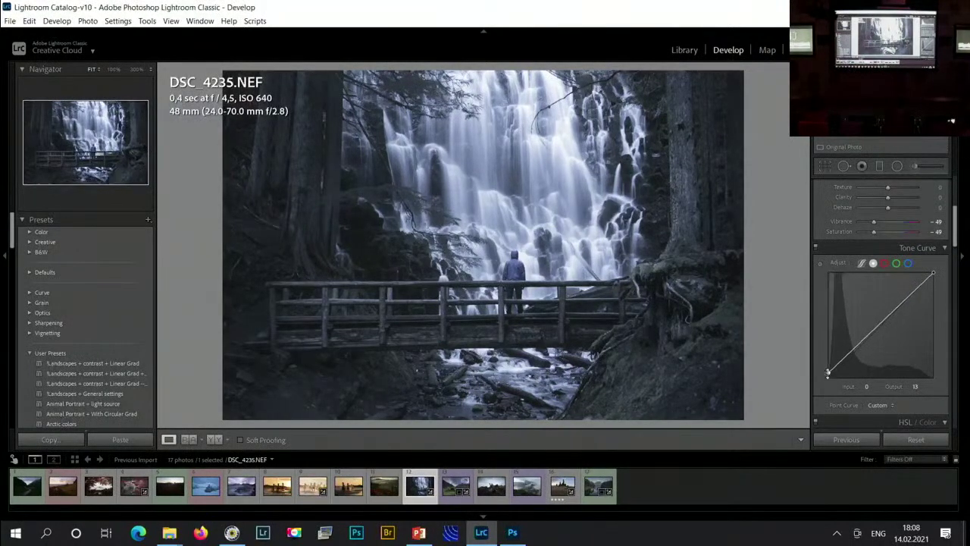
left_click_drag(870, 338, 874, 336)
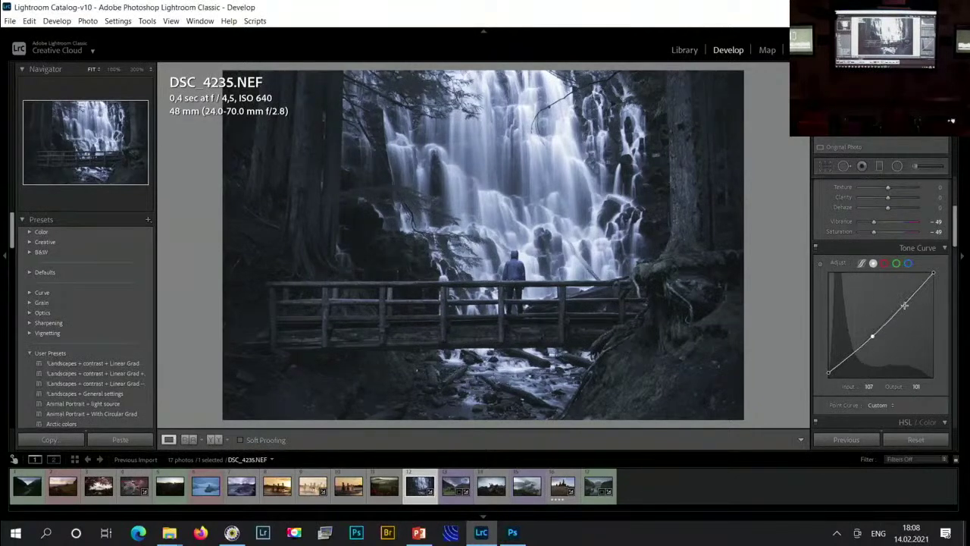
- Add a radial filter centred on the waterfall and set its Exposure to −0.50
left_click(896, 166)
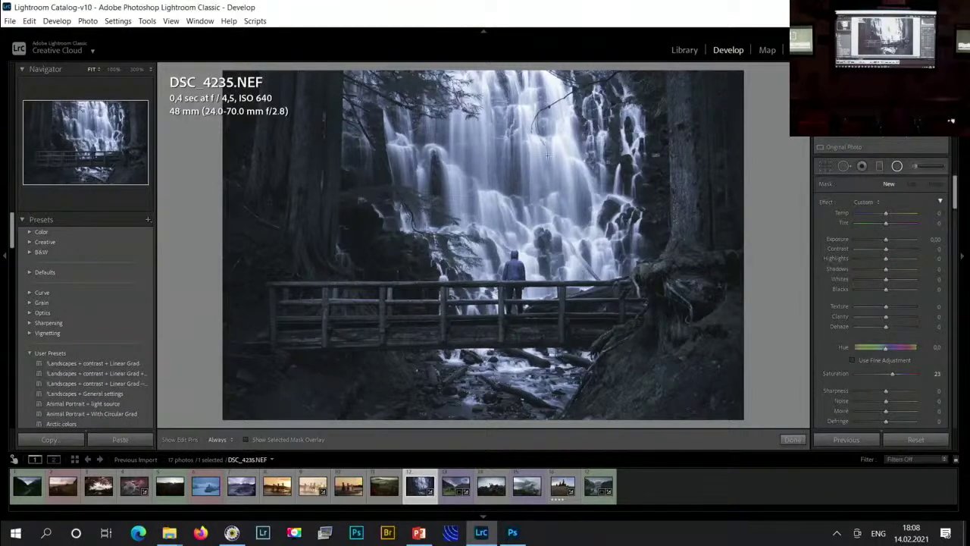
left_click_drag(498, 120, 667, 258)
left_click_drag(491, 97, 524, 146)
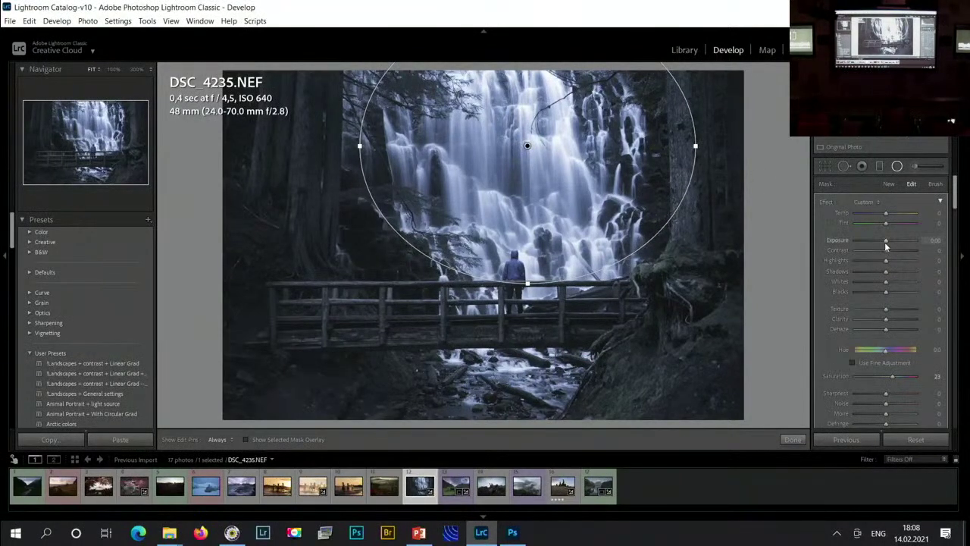
left_click_drag(885, 241, 881, 243)
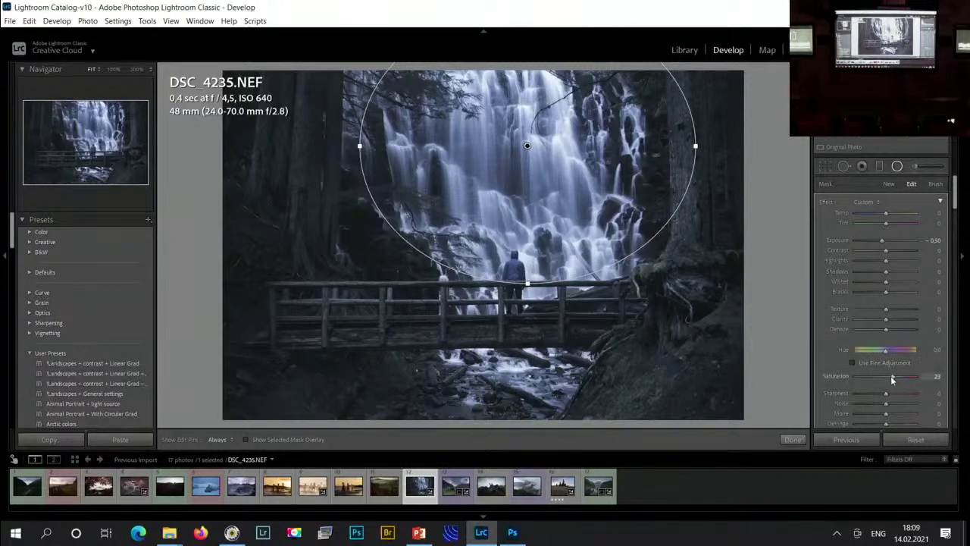
- Lower the waterfall radial filter's Saturation to −18
left_click_drag(891, 376, 882, 379)
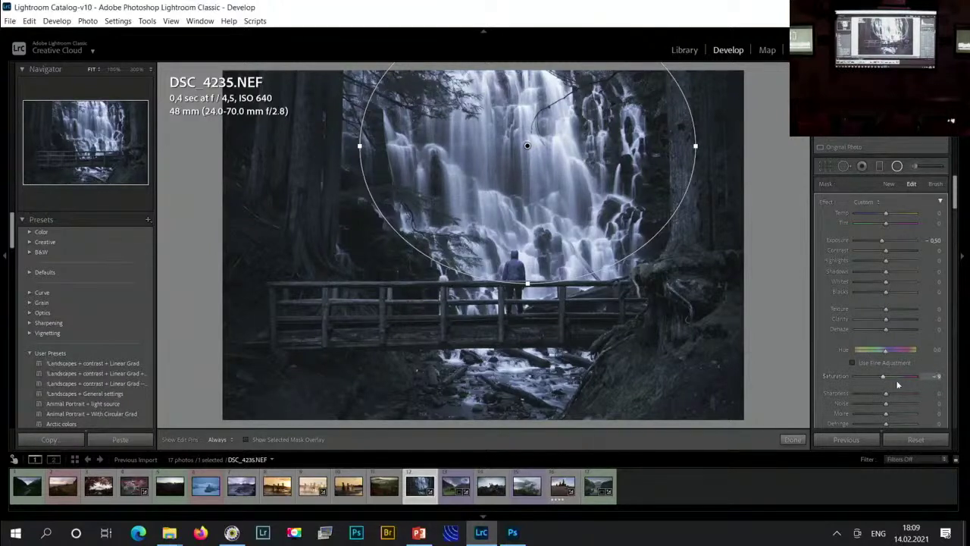
scroll(827, 338, "down", 1)
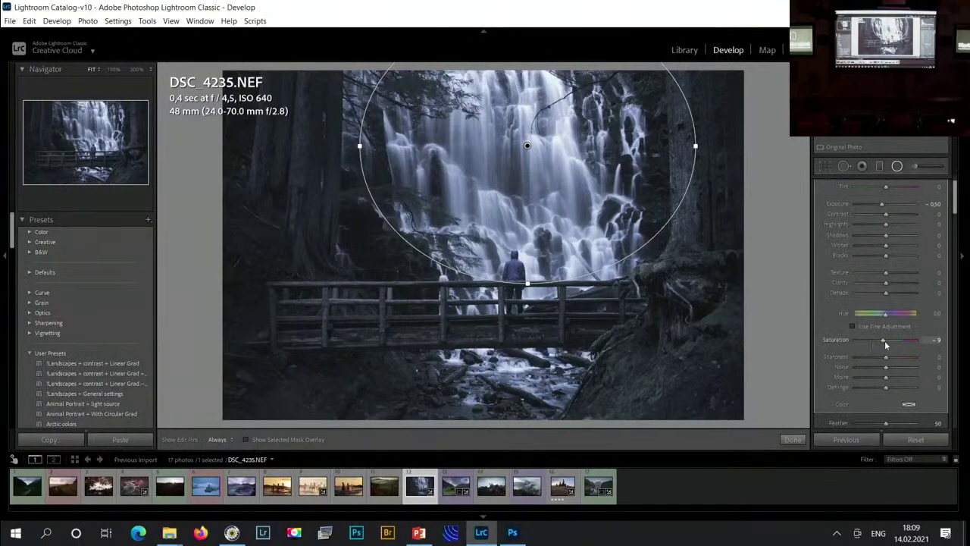
left_click_drag(885, 340, 884, 341)
scroll(854, 256, "up", 1)
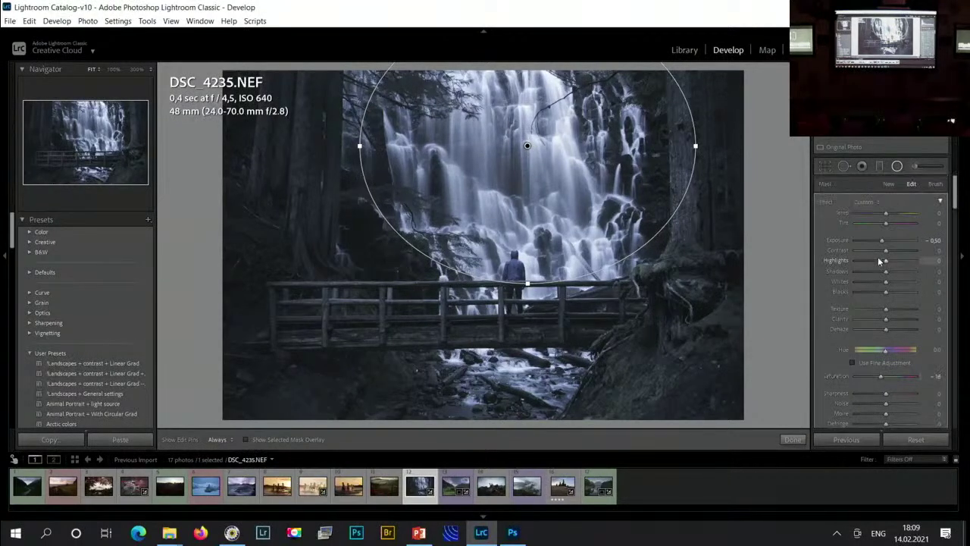
- Set the waterfall radial filter's Contrast to 39, Texture to 3 and Clarity to 21, nudge it upward, and close the tool
left_click(897, 251)
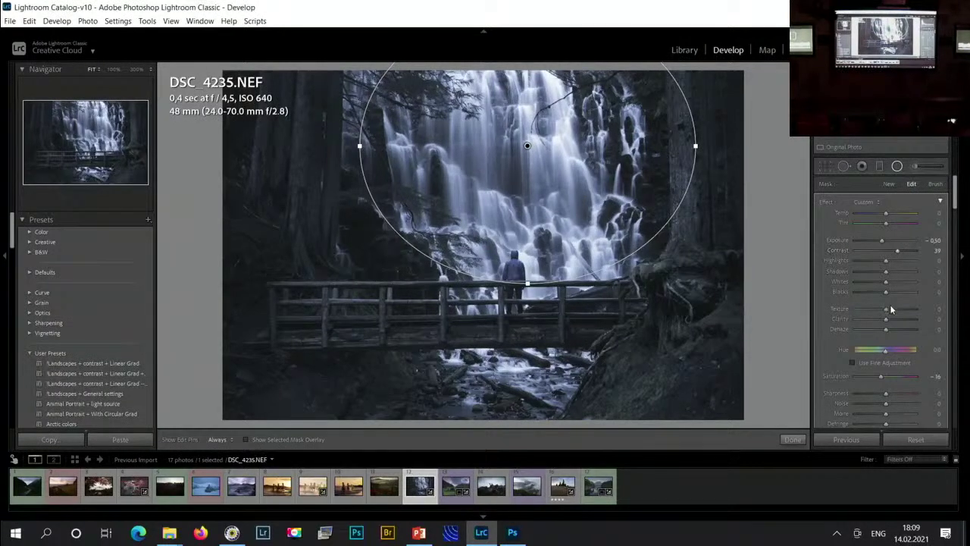
left_click_drag(900, 319, 886, 312)
left_click_drag(526, 145, 529, 140)
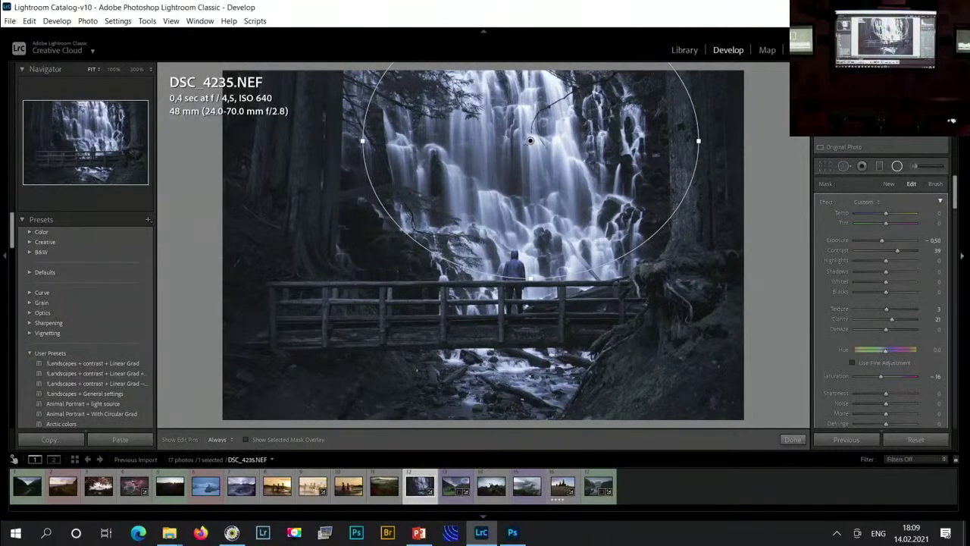
left_click(896, 166)
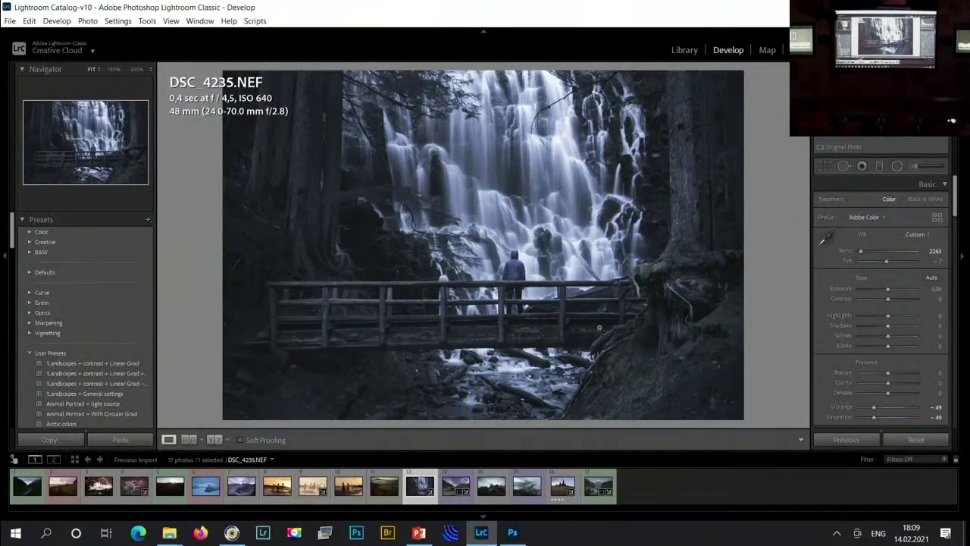
- Compare the waterfall photo's before and after versions side by side, and return to the single view
key("y")
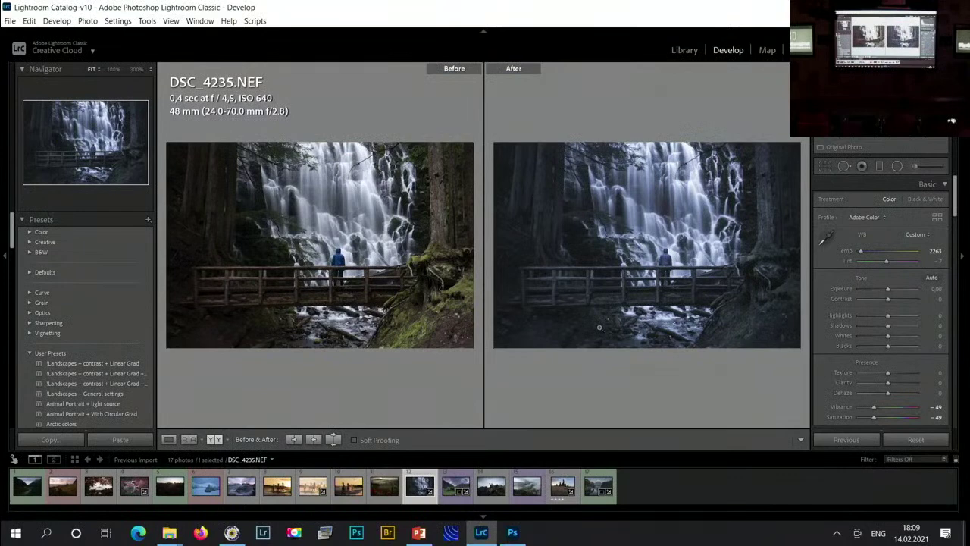
key("y")
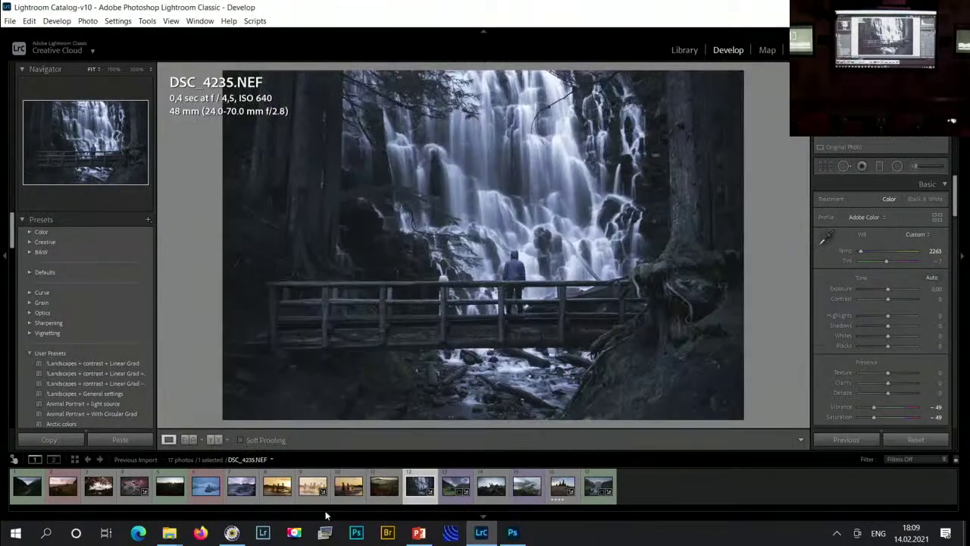
- Open DSC_6934.DNG and add a graduated filter over the sky with Exposure −0.44 and Contrast 95
left_click(534, 496)
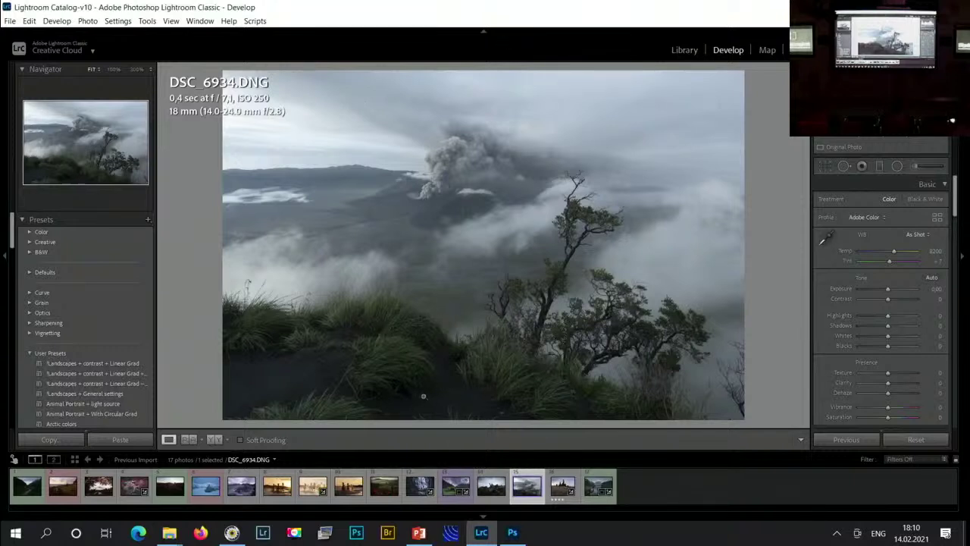
left_click(879, 166)
left_click_drag(431, 98, 430, 267)
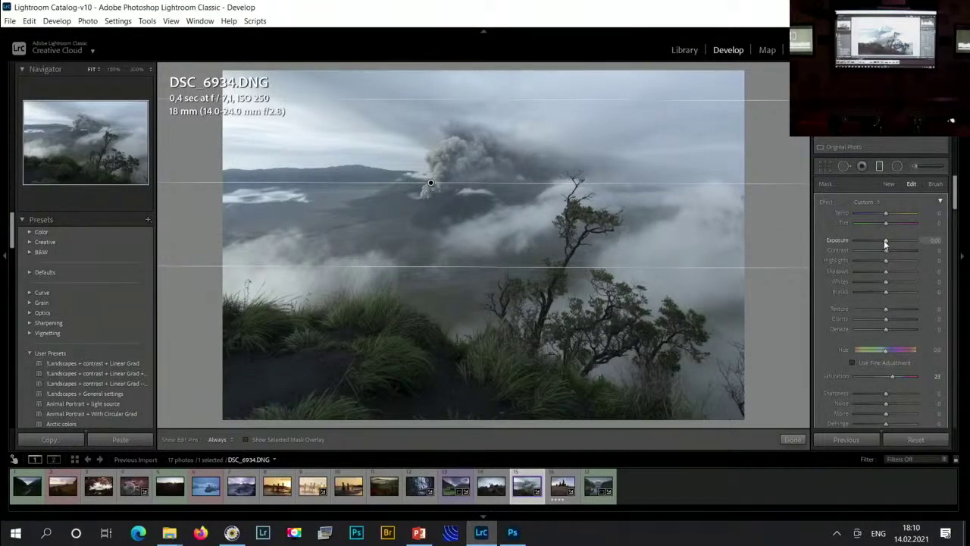
left_click_drag(885, 243, 880, 241)
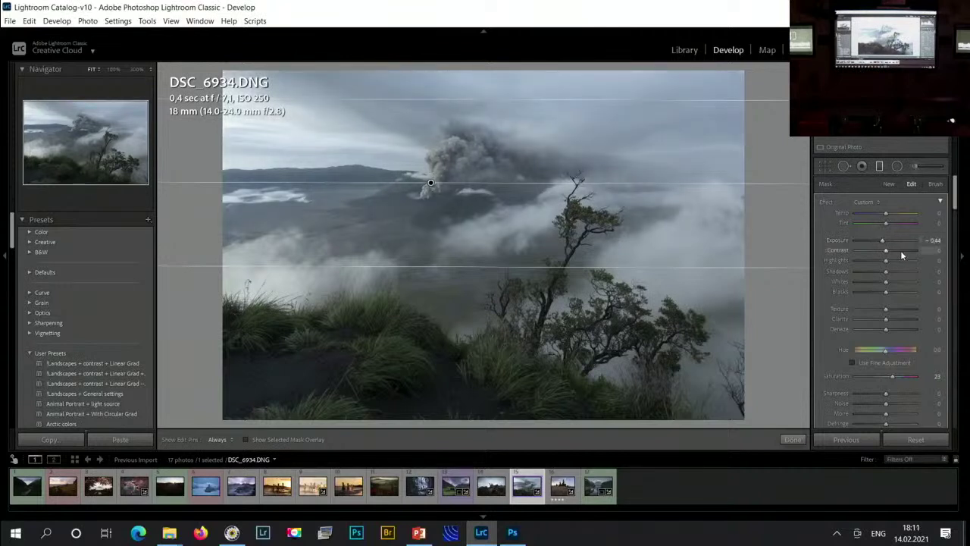
left_click(903, 251)
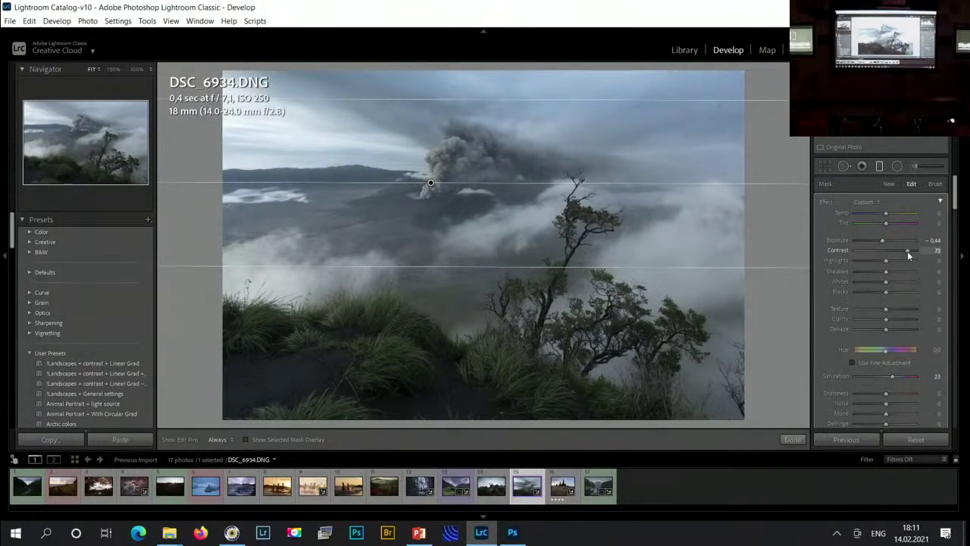
mouse_move(907, 251)
left_mouse_down()
mouse_move(899, 250)
mouse_move(914, 251)
left_mouse_up()
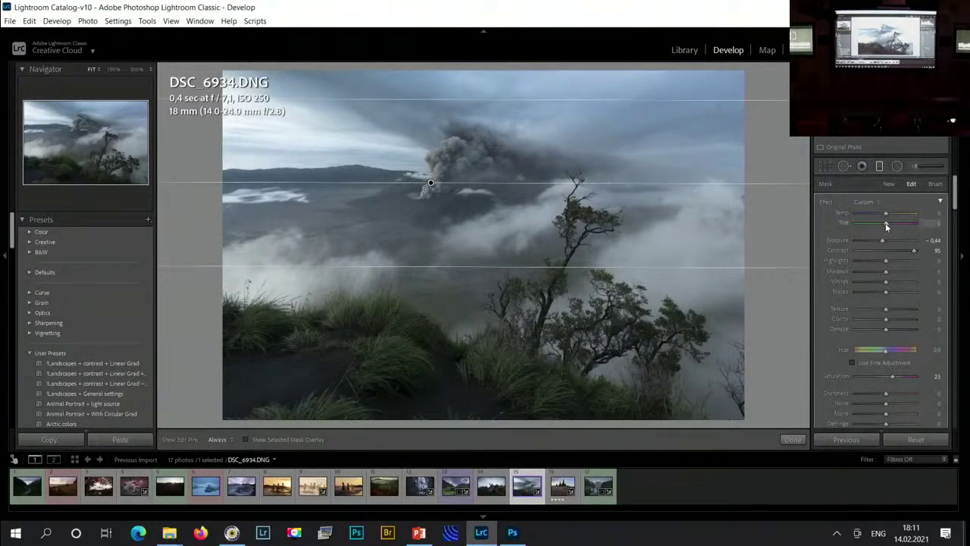
- Set the sky graduated filter's Tint to 23 and Highlights to −21, widening its transition and centring it on the volcano's smoke
left_click_drag(890, 224, 893, 222)
left_click_drag(516, 265, 513, 327)
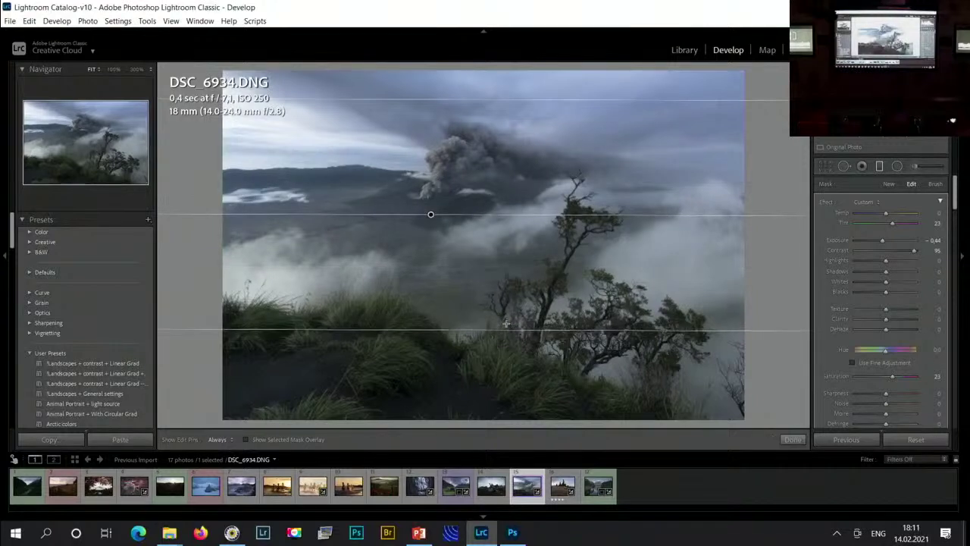
left_click_drag(430, 216, 438, 166)
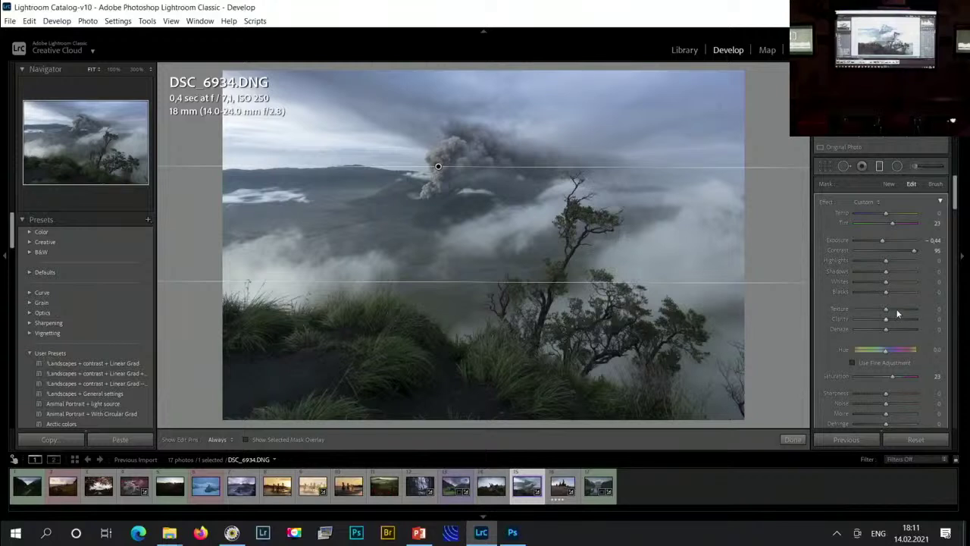
left_click(870, 260)
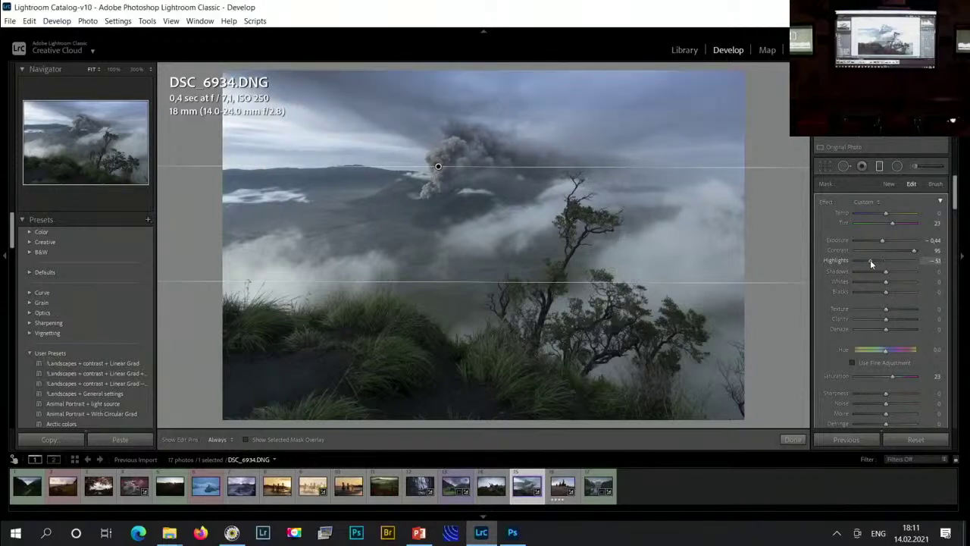
left_click_drag(870, 260, 879, 260)
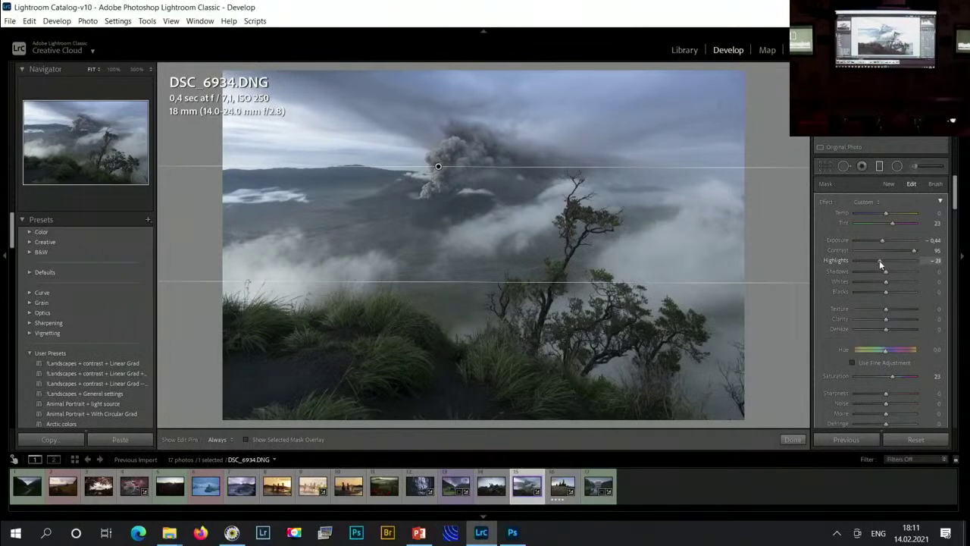
- Add a slanted graduated filter over the grassy foreground, reset its Contrast, Tint and Saturation, and set Exposure to 0.91
left_click_drag(536, 368, 516, 140)
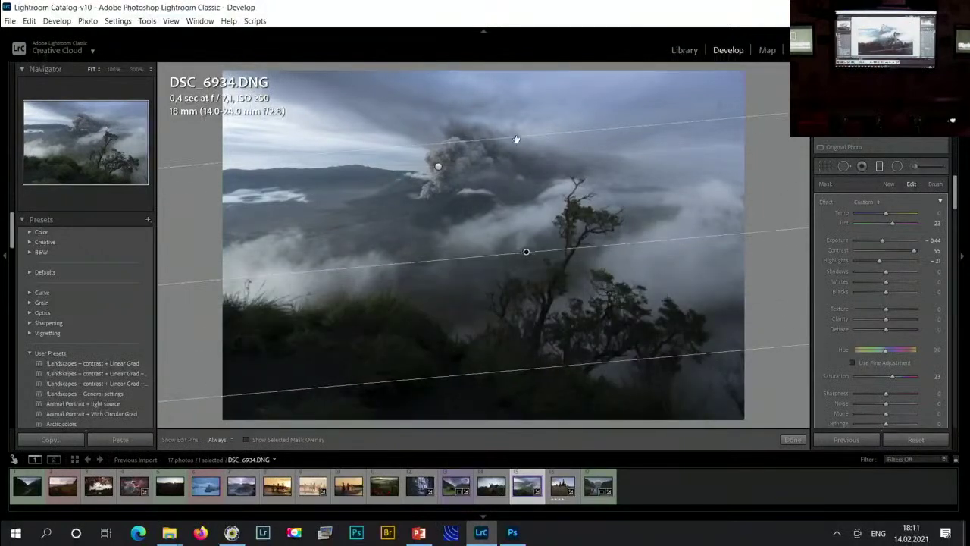
double_click(842, 252)
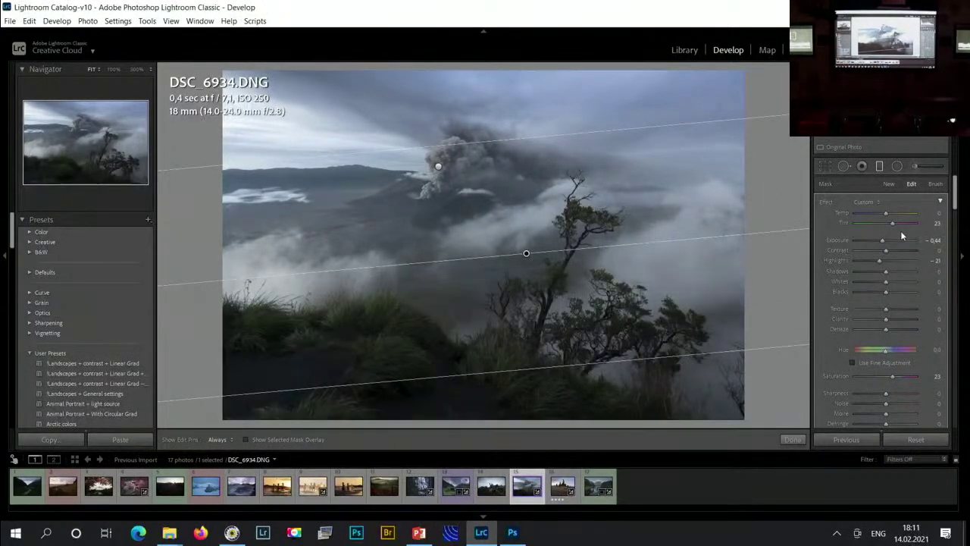
double_click(844, 222)
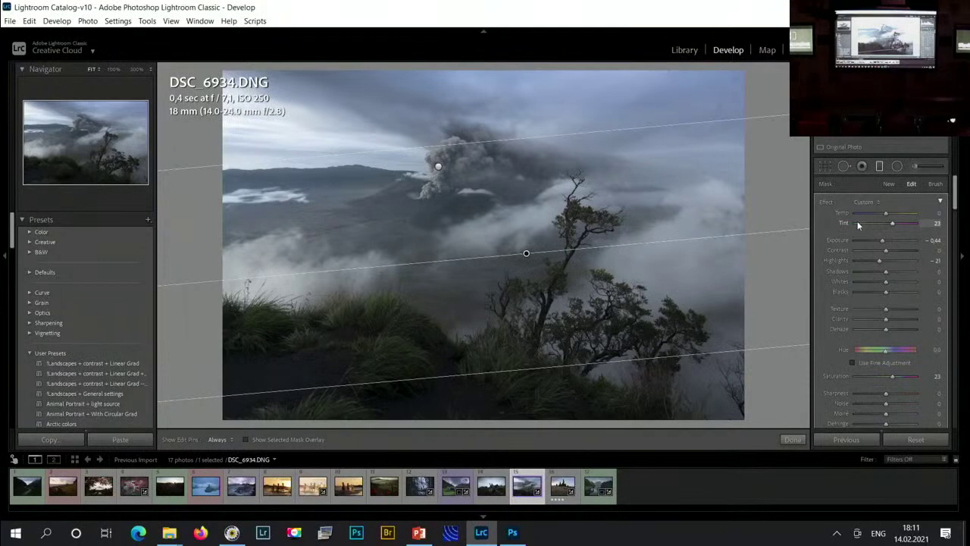
double_click(837, 376)
left_click_drag(882, 240, 893, 240)
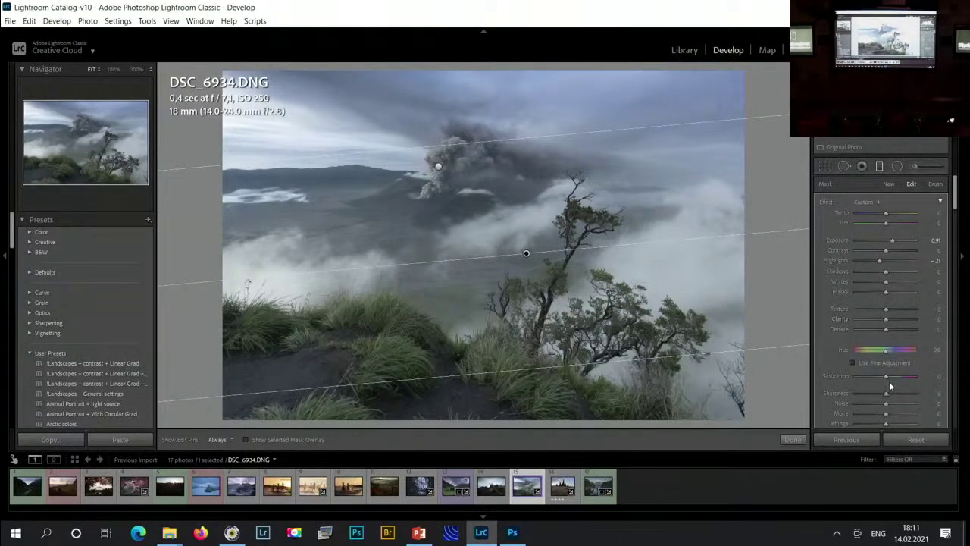
- Raise the foreground graduated filter's Saturation slightly and close the filter tool
scroll(889, 381, "down", 2)
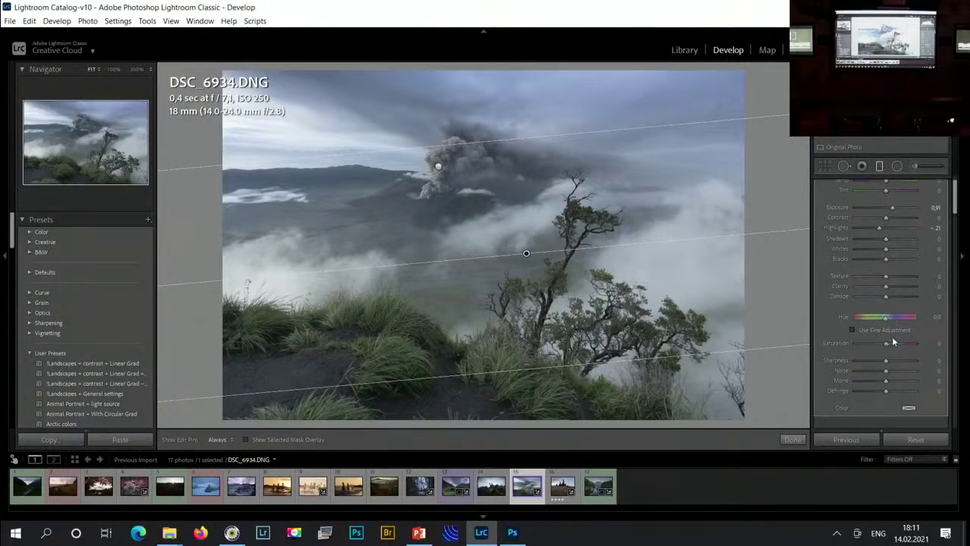
left_click_drag(892, 337, 896, 345)
left_click(898, 165)
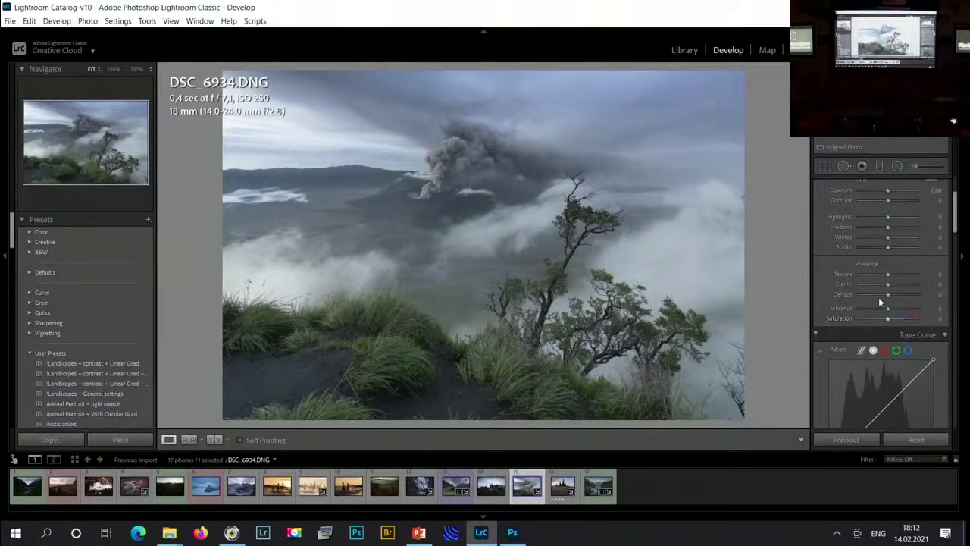
- Set the volcano photo's overall Vibrance to +26 and white balance Tint to +16
mouse_move(890, 308)
left_mouse_down()
mouse_move(910, 310)
mouse_move(896, 310)
left_mouse_up()
left_click_drag(893, 312, 889, 313)
scroll(841, 246, "up", 3)
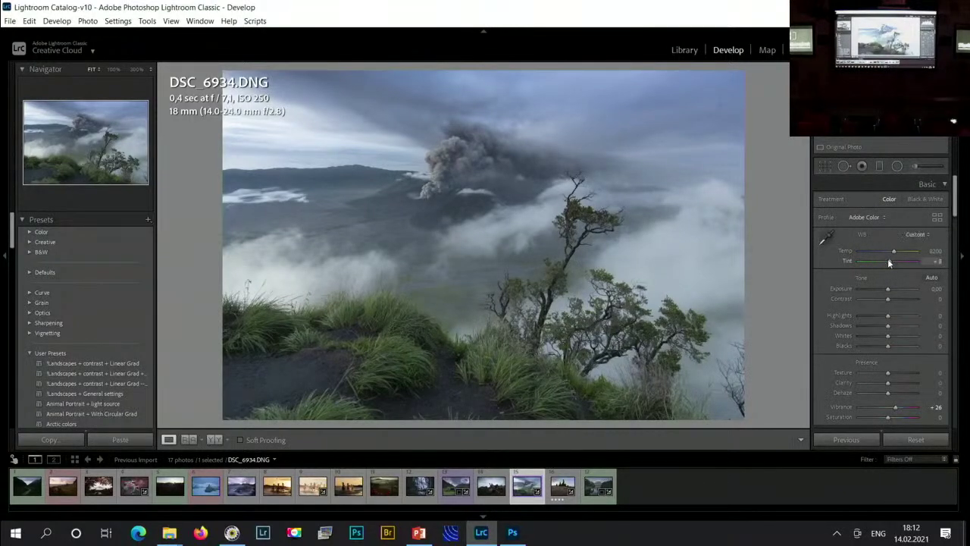
left_click_drag(889, 260, 890, 262)
scroll(838, 317, "down", 1)
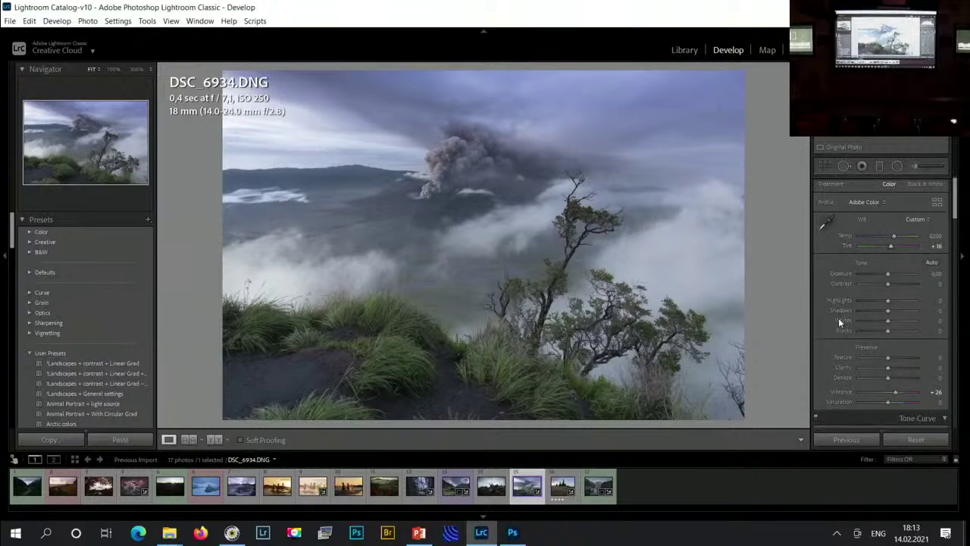
scroll(838, 318, "up", 1)
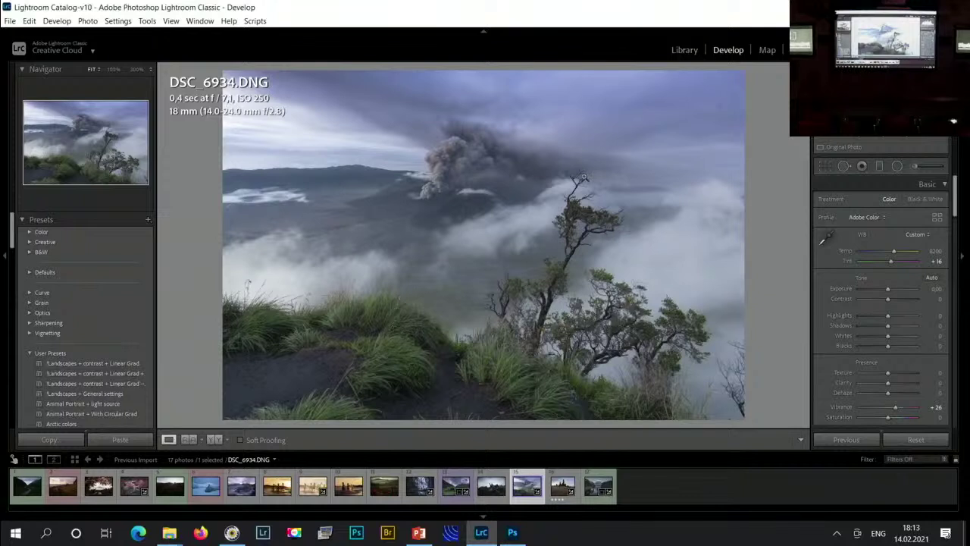
- Add a wide radial filter over the misty valley on the photo's left side with Exposure 0.23 and Shadows 85
left_click(896, 165)
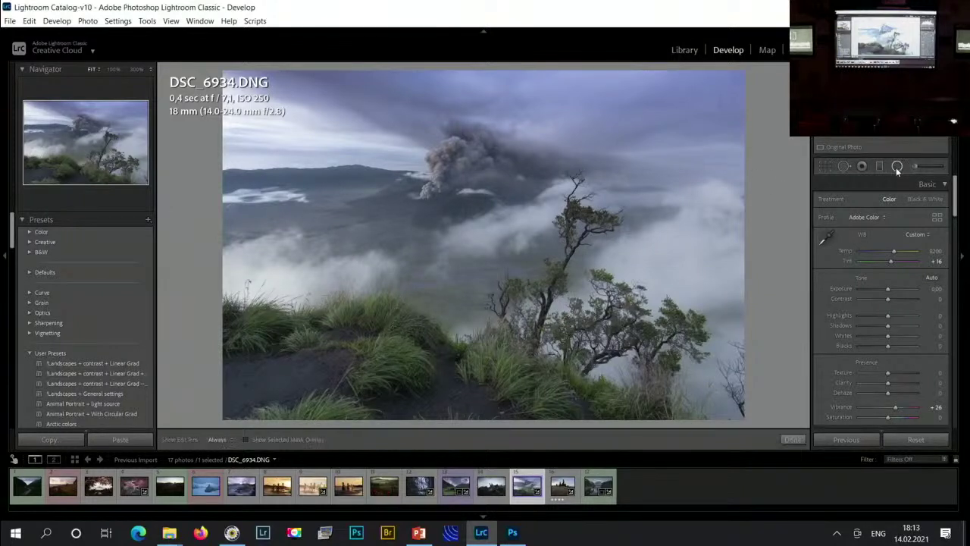
left_click_drag(287, 188, 723, 270)
left_click_drag(280, 269, 280, 319)
left_click_drag(273, 197, 300, 225)
left_click_drag(889, 244, 911, 271)
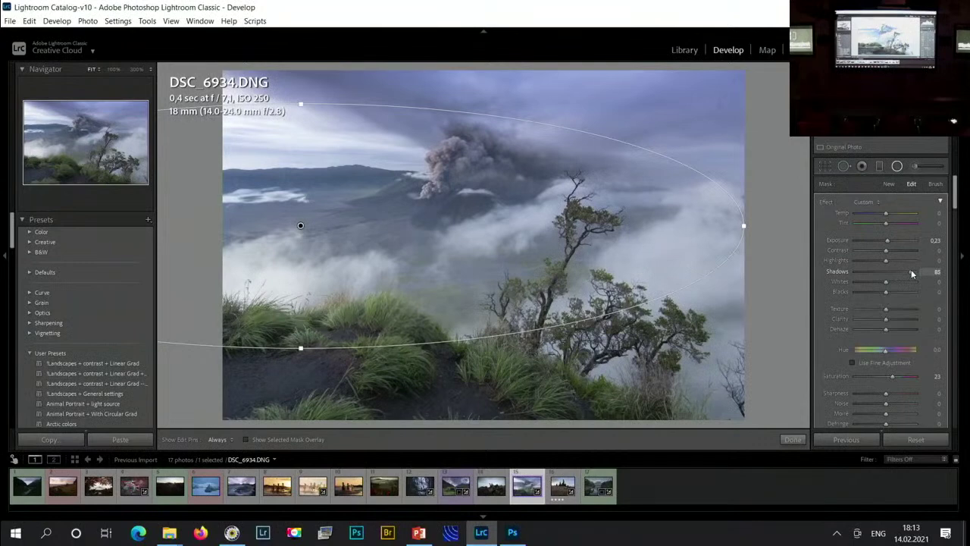
- Darken the volcano photo's upper-right area with a diagonal graduated filter at Exposure −0.98
left_click(879, 165)
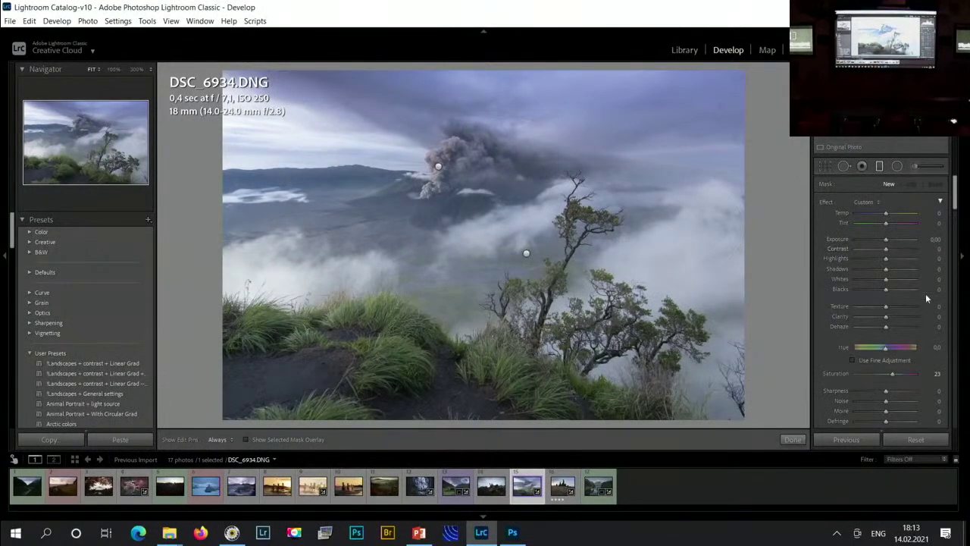
left_click_drag(885, 239, 881, 244)
left_click_drag(881, 242, 877, 239)
left_click_drag(746, 177, 511, 366)
left_click_drag(645, 224, 753, 177)
left_click_drag(694, 236, 680, 253)
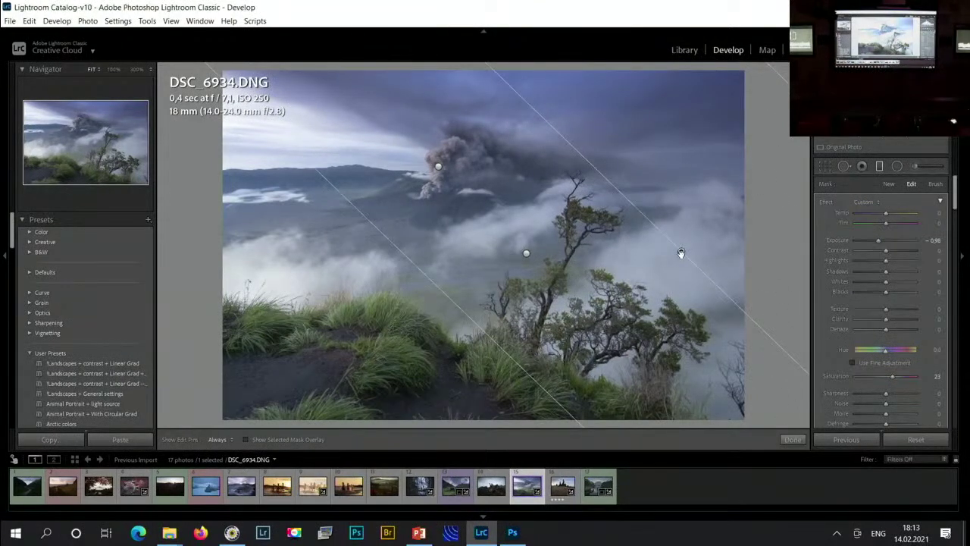
mouse_move(680, 253)
- Add another slanted graduated filter at Exposure −0.98 over the photo's lower-right foreground, refine its position and transition, and close the tool
left_click_drag(476, 413, 450, 336)
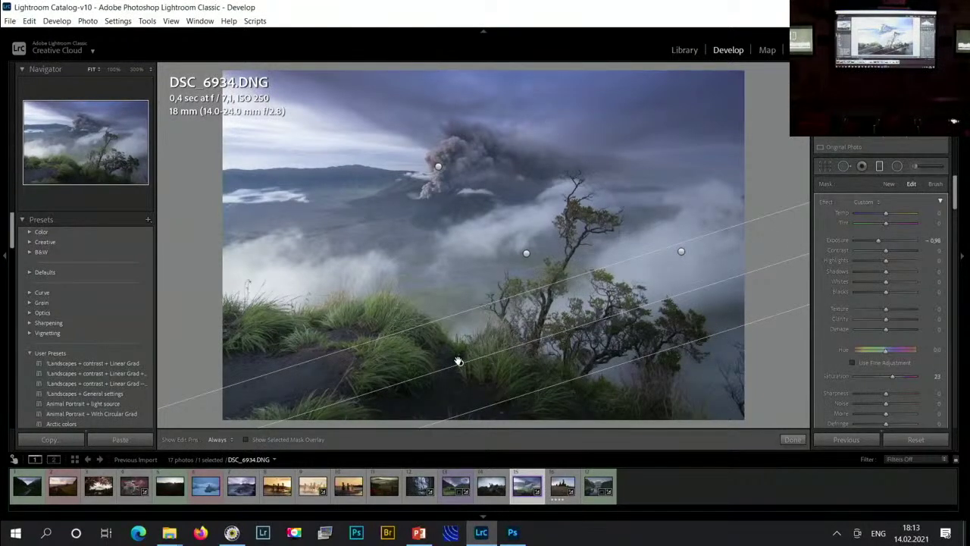
left_click_drag(463, 380, 548, 419)
left_click_drag(520, 388, 486, 338)
mouse_move(541, 396)
left_mouse_down()
mouse_move(556, 405)
mouse_move(505, 357)
mouse_move(543, 391)
left_mouse_up()
left_click_drag(504, 320, 492, 300)
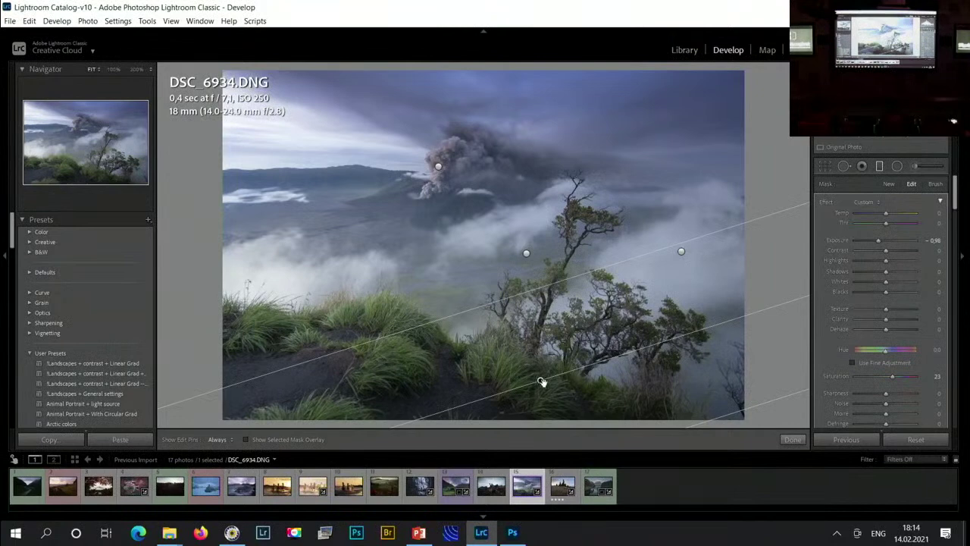
left_click_drag(544, 382, 554, 396)
mouse_move(554, 396)
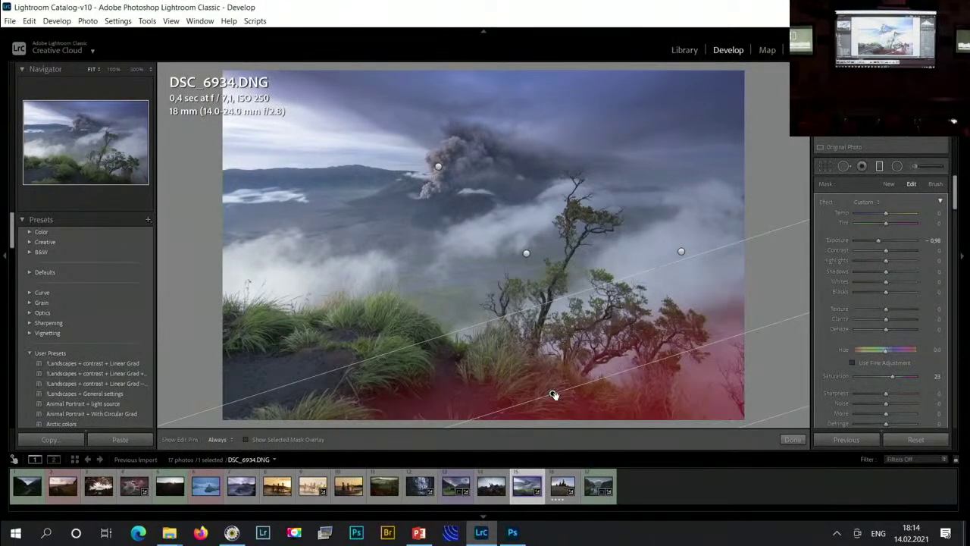
left_click(878, 170)
- Compare the volcano photo's before and after versions side by side, and return to the single view
key("y")
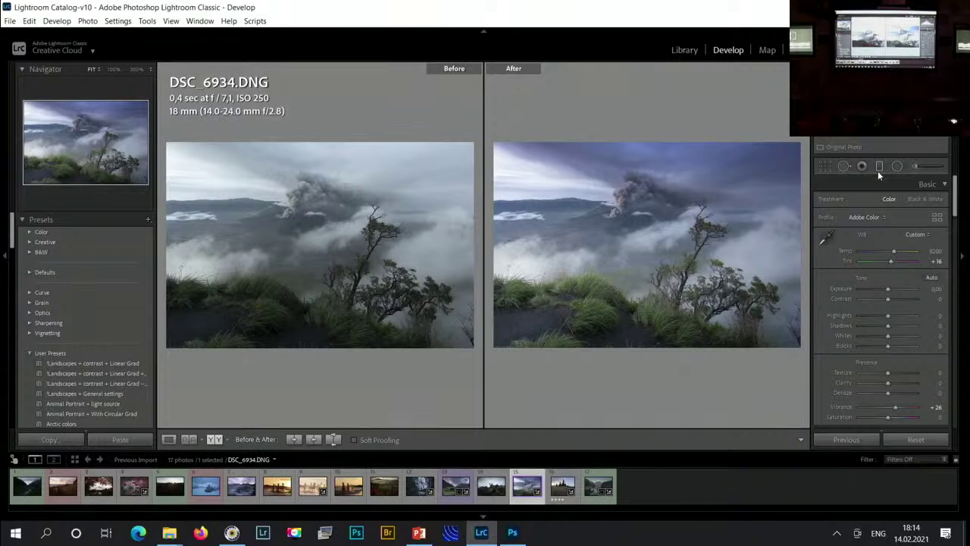
key("y")
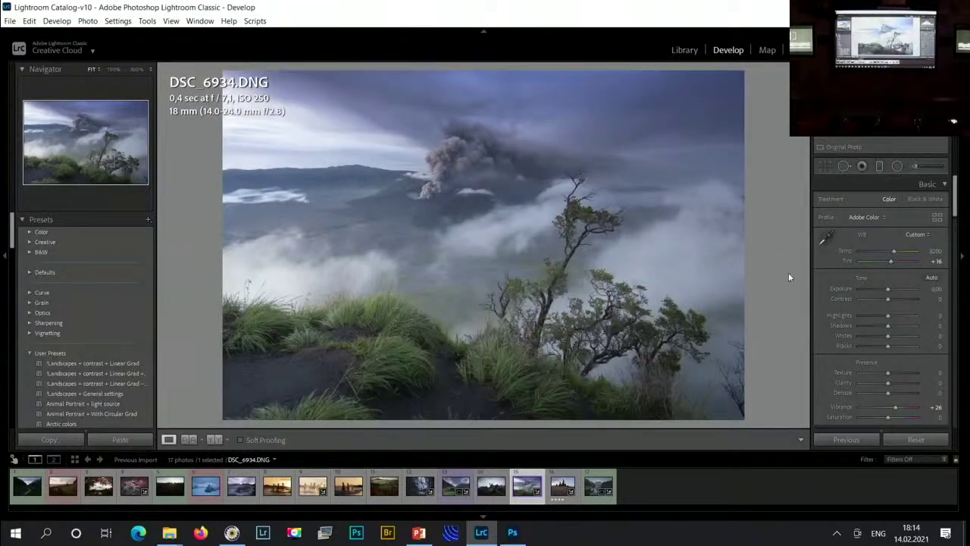
- Open the desert rock HDR panorama DSC_5213-HDR-Pano.DNG and straighten its horizon with an angle of about −1.68
left_click(561, 489)
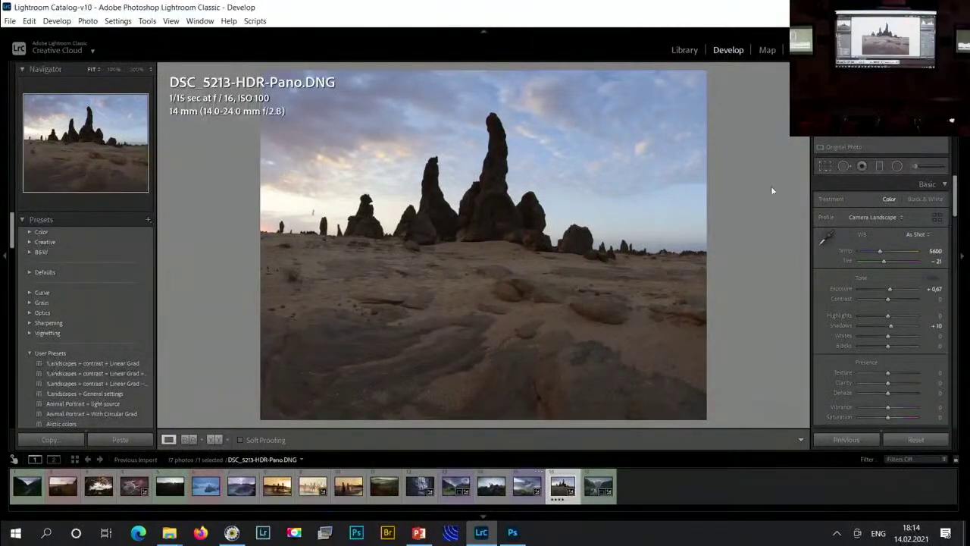
key("r")
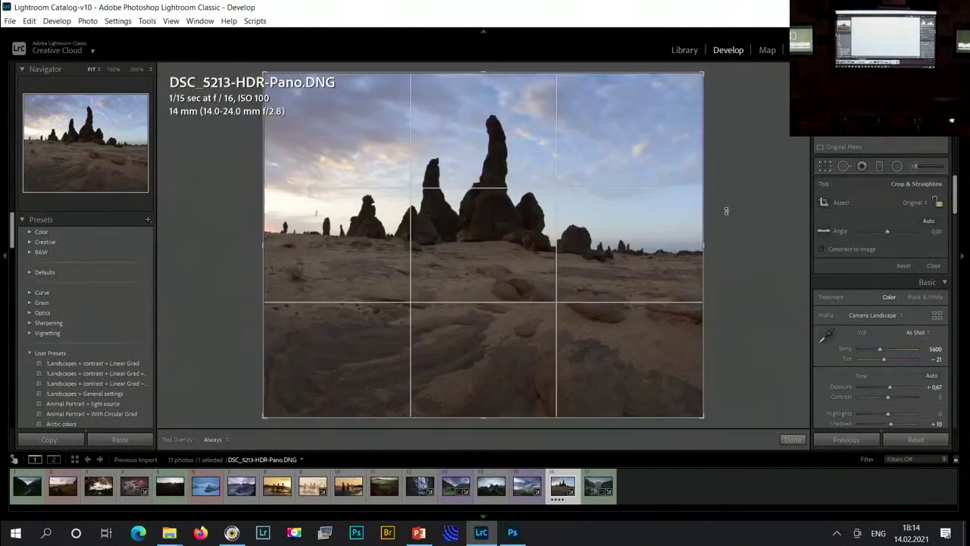
left_click_drag(726, 211, 727, 203)
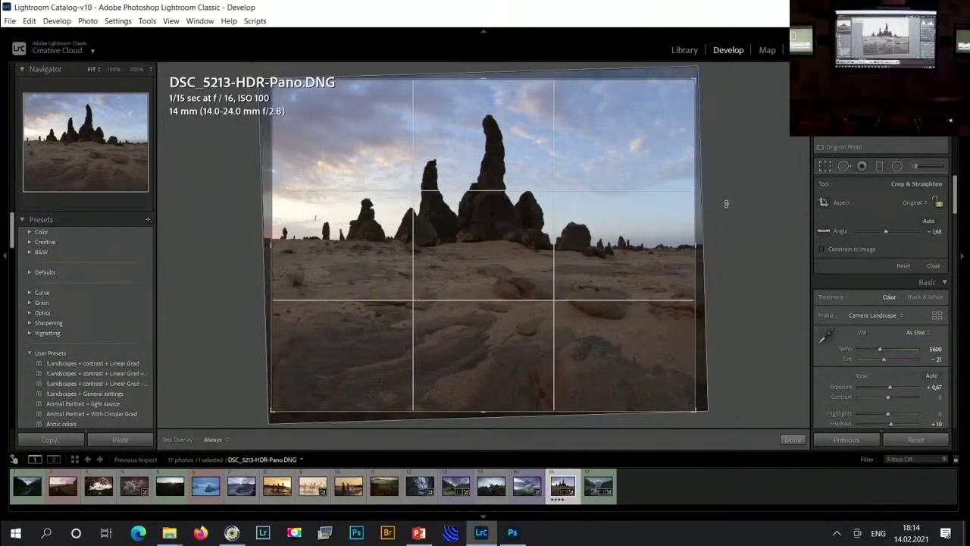
key("Return")
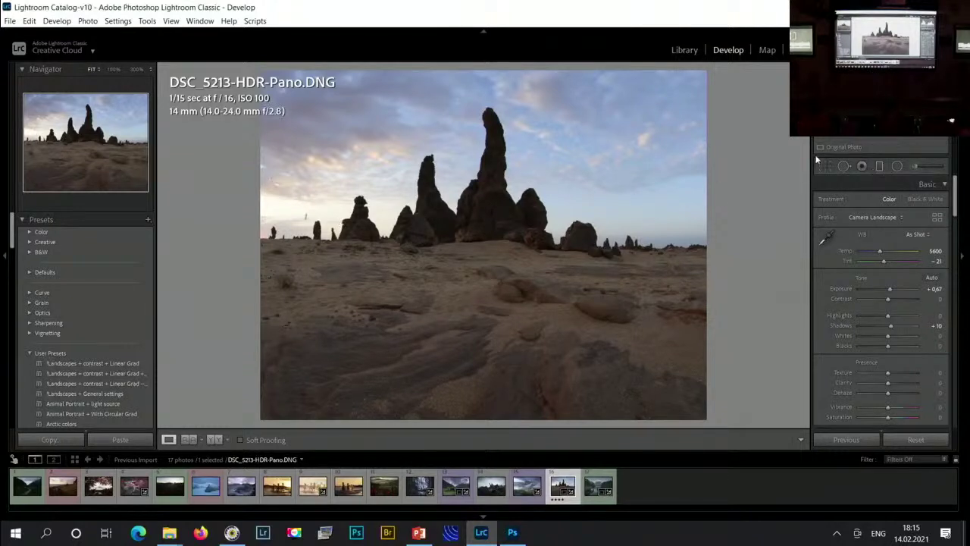
- Add a slightly slanted graduated filter over the desert sky with Exposure −0.44 and Saturation 26
left_click(879, 165)
left_click_drag(511, 160, 504, 315)
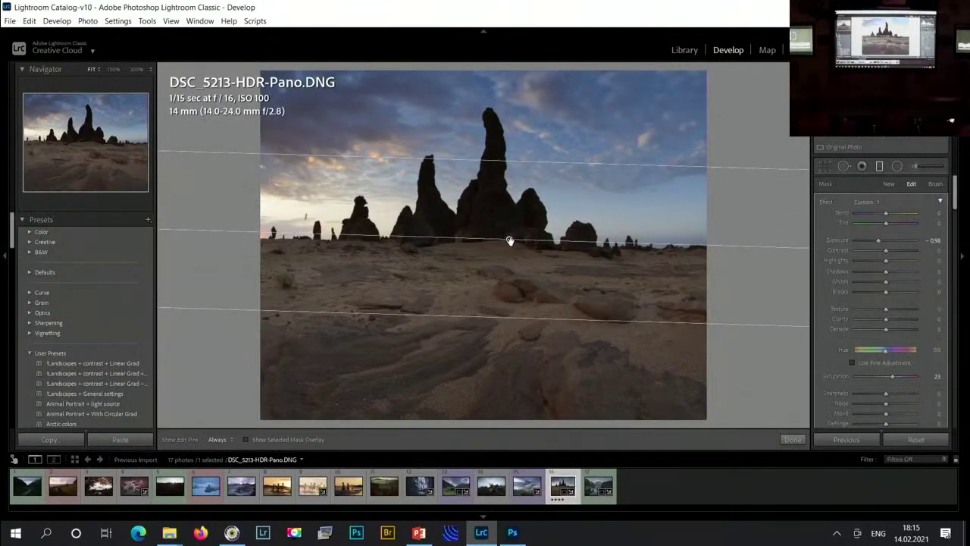
left_click_drag(509, 238, 512, 213)
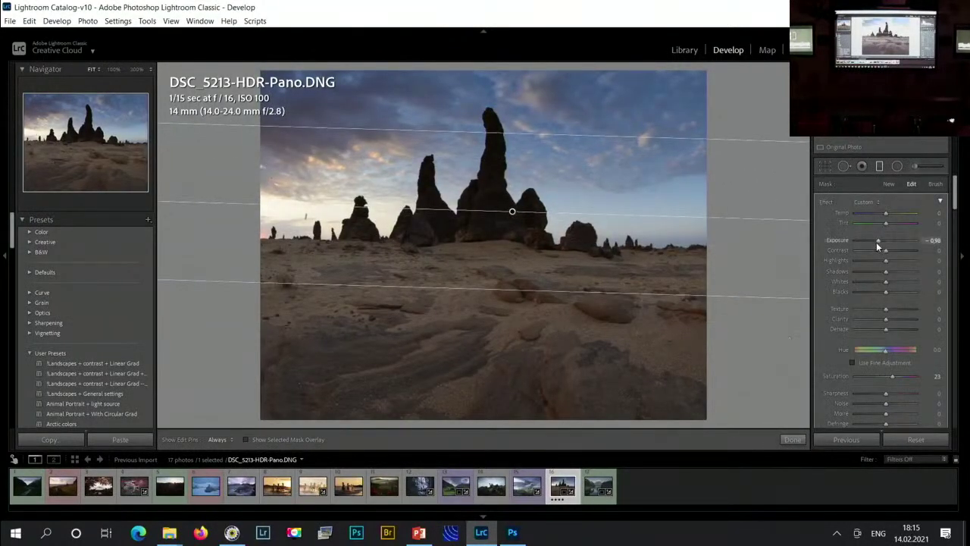
left_click_drag(878, 242, 879, 242)
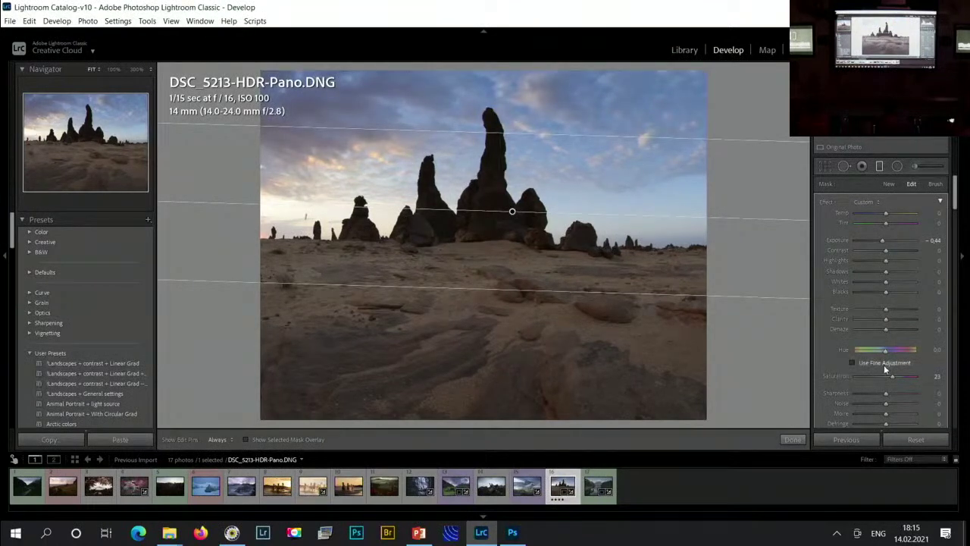
left_click_drag(899, 376, 901, 377)
- Try different white balance shifts on the sky filter and settle on Temp 26 and Tint 14
mouse_move(885, 213)
left_mouse_down()
mouse_move(896, 215)
mouse_move(889, 224)
left_mouse_up()
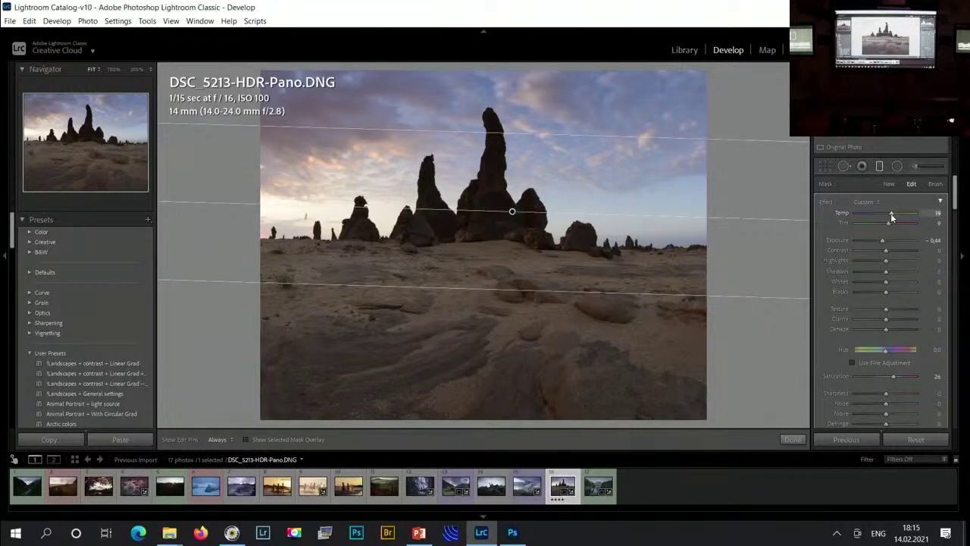
mouse_move(891, 213)
left_mouse_down()
mouse_move(904, 216)
mouse_move(894, 224)
left_mouse_up()
double_click(840, 209)
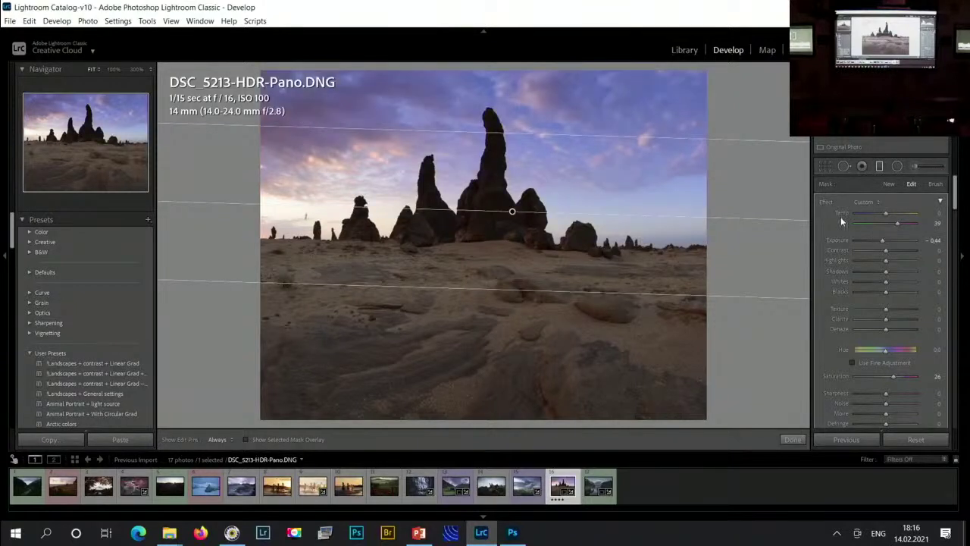
double_click(841, 220)
left_click_drag(886, 214, 890, 225)
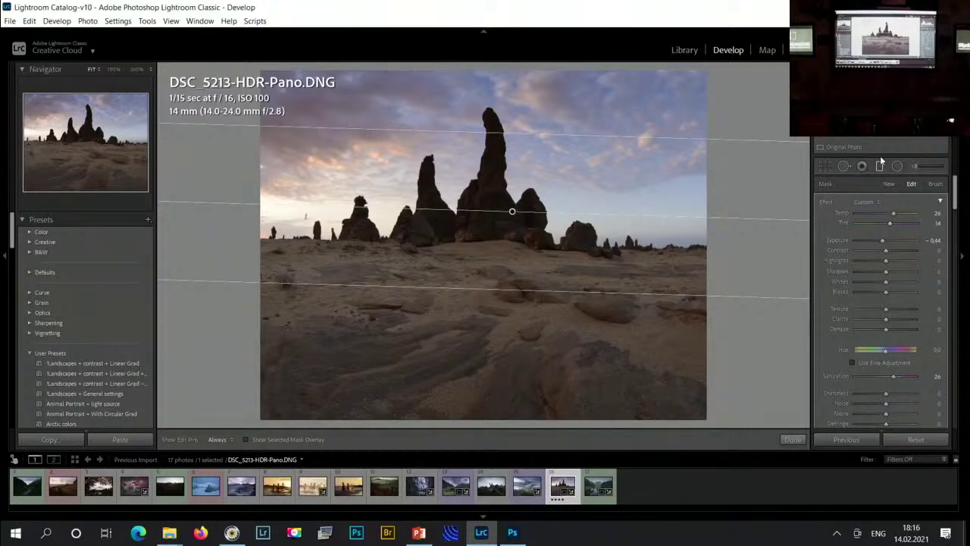
- Draw a wide radial filter with zeroed settings around the rock towers and give it a Luminance range mask
left_click(896, 166)
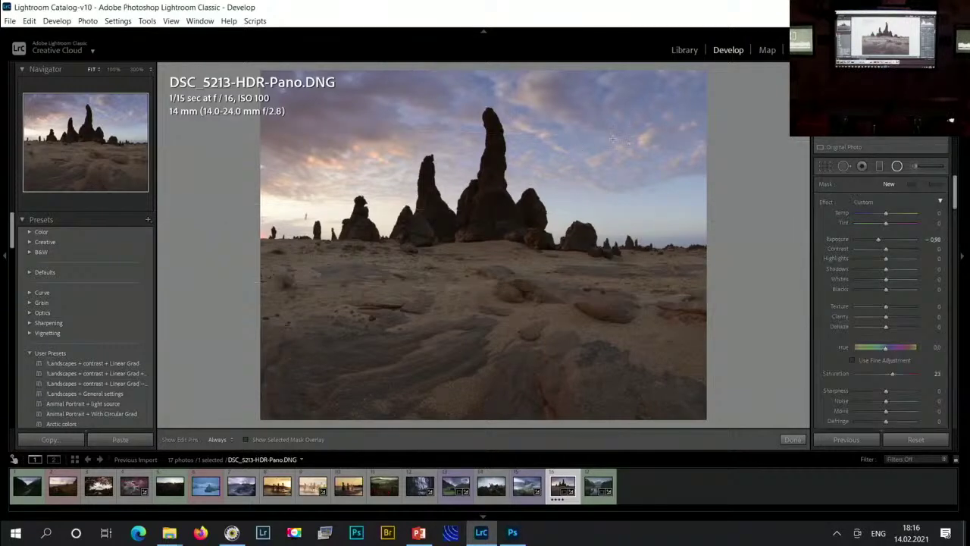
left_click(898, 167)
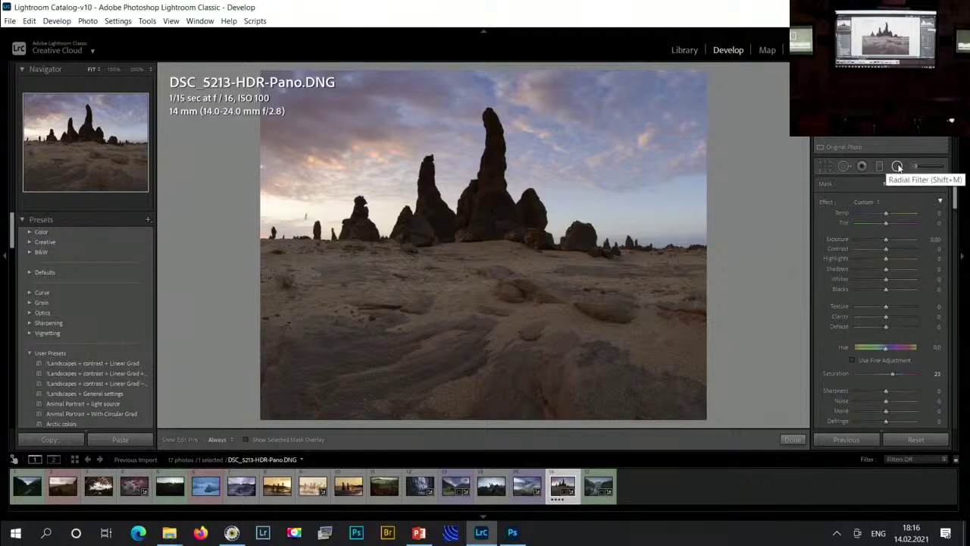
double_click(830, 373)
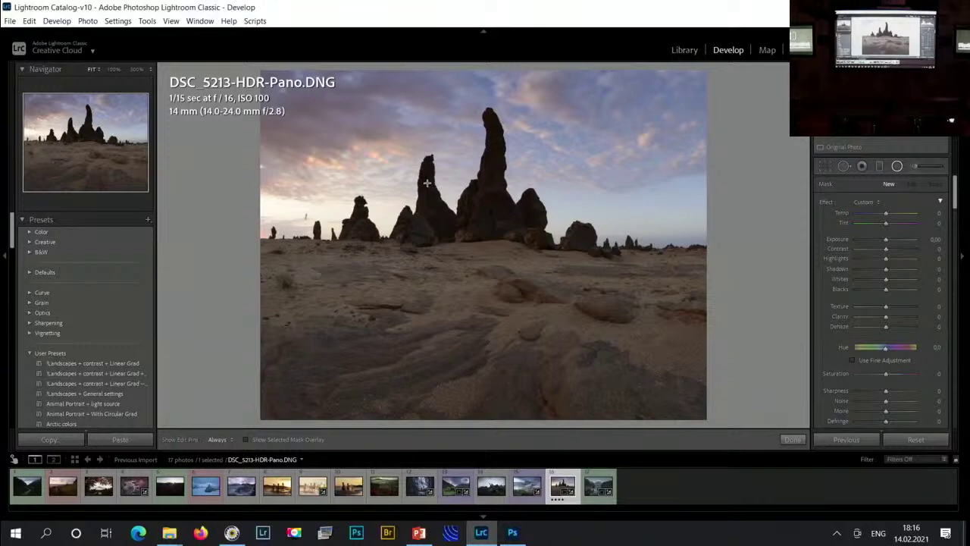
left_click_drag(429, 185, 680, 282)
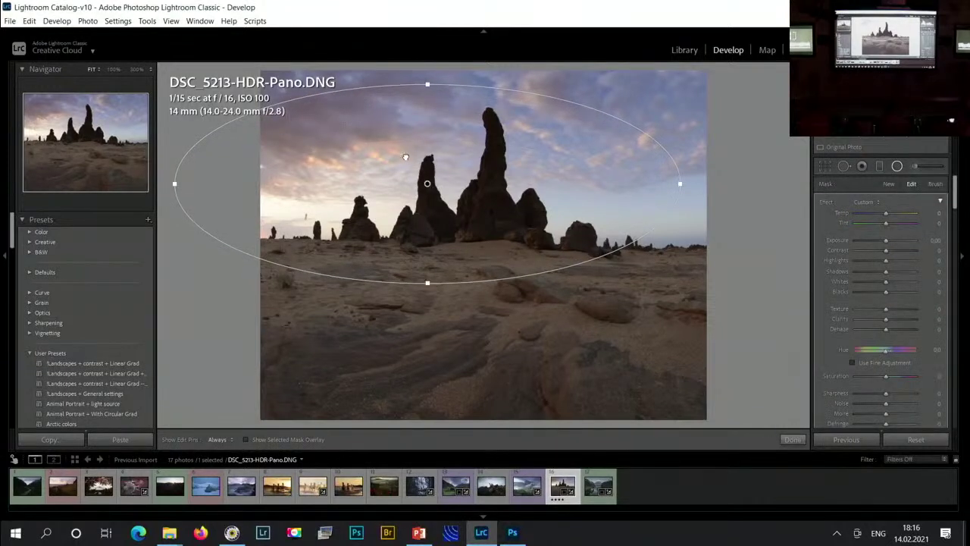
left_click_drag(429, 185, 494, 188)
scroll(829, 362, "down", 3)
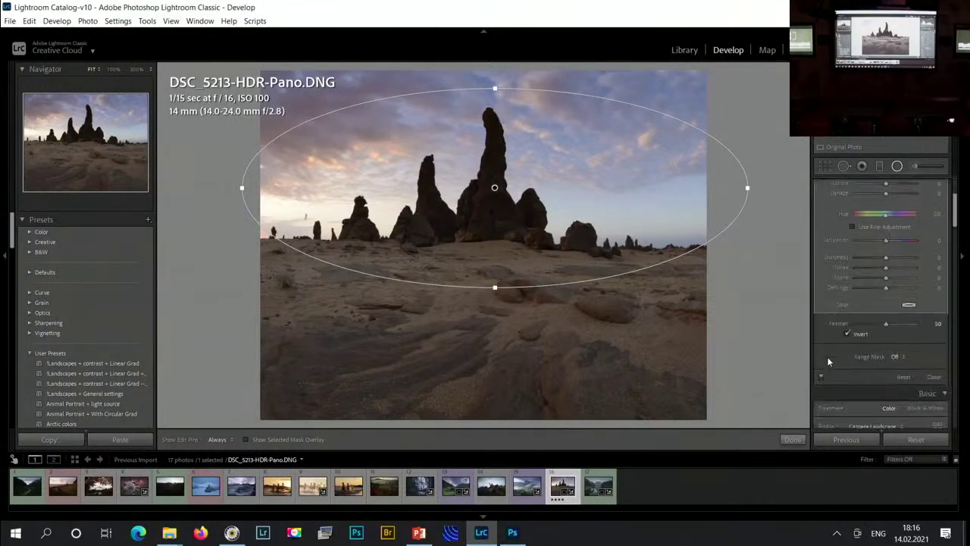
left_click(897, 356)
left_click(871, 383)
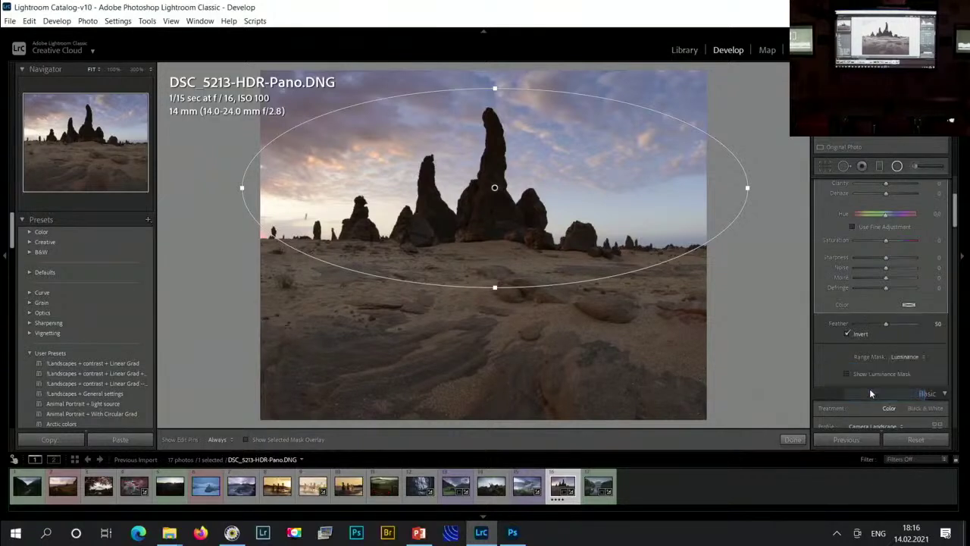
- Brighten the rock towers' radial filter with Exposure 1.18 and raised Shadows, and limit its luminance range to 0/50
scroll(839, 237, "up", 4)
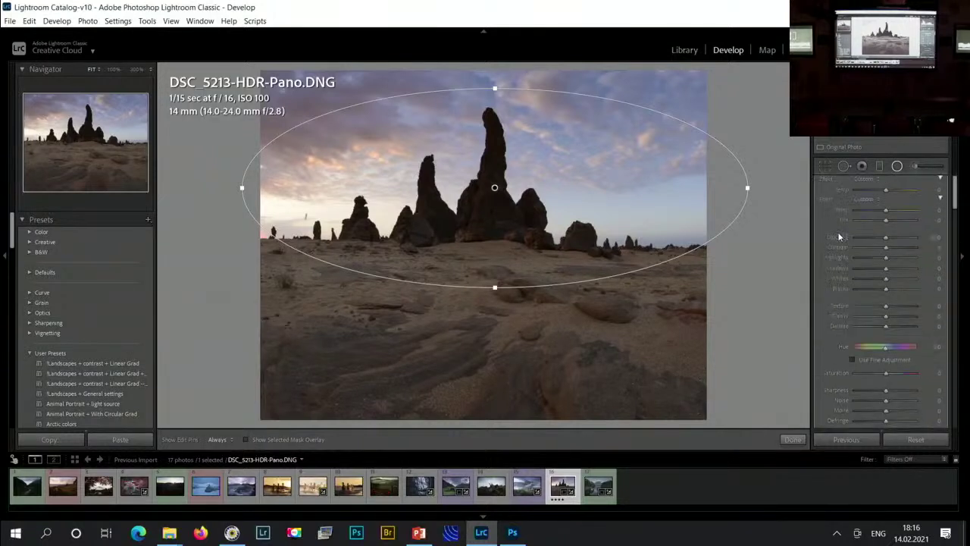
left_click(889, 240)
left_click_drag(893, 240, 898, 239)
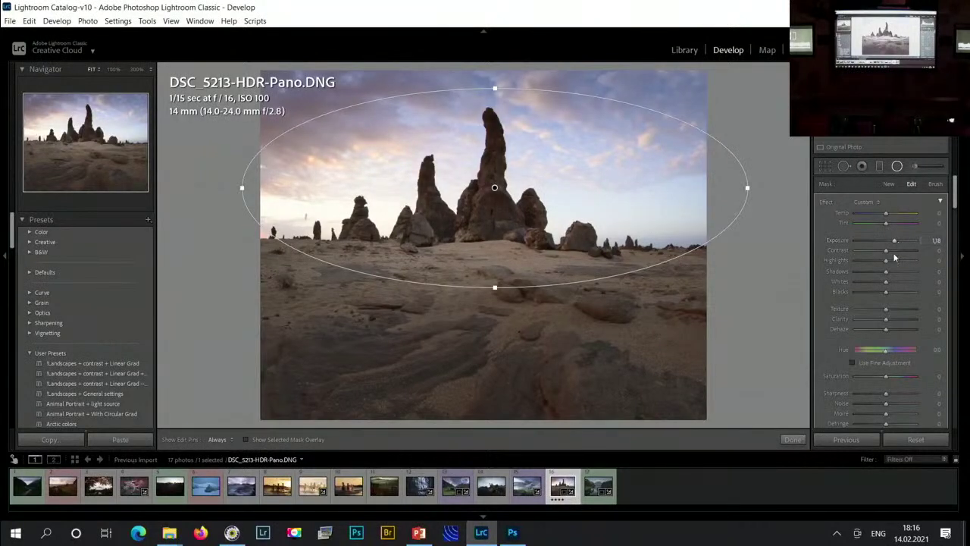
left_click(896, 272)
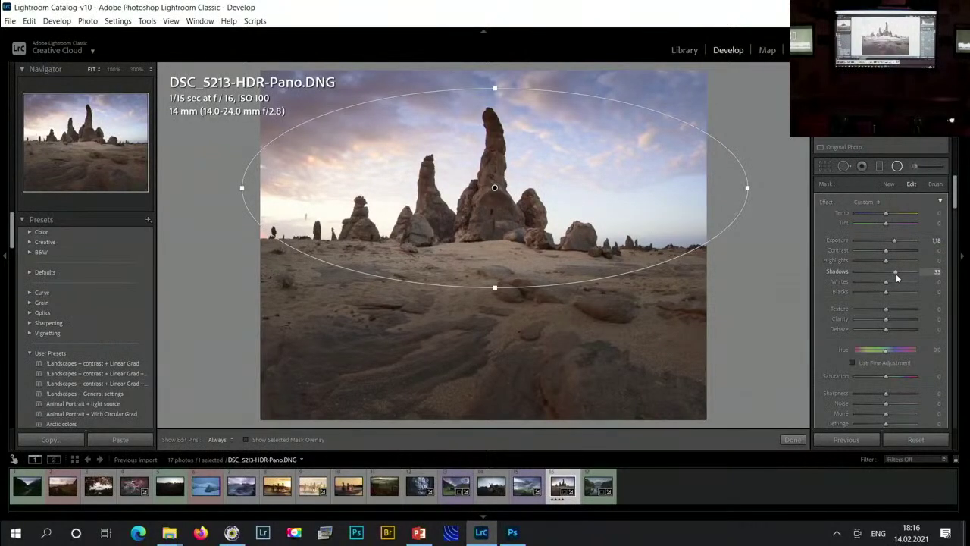
left_click_drag(896, 274, 892, 273)
scroll(820, 316, "down", 5)
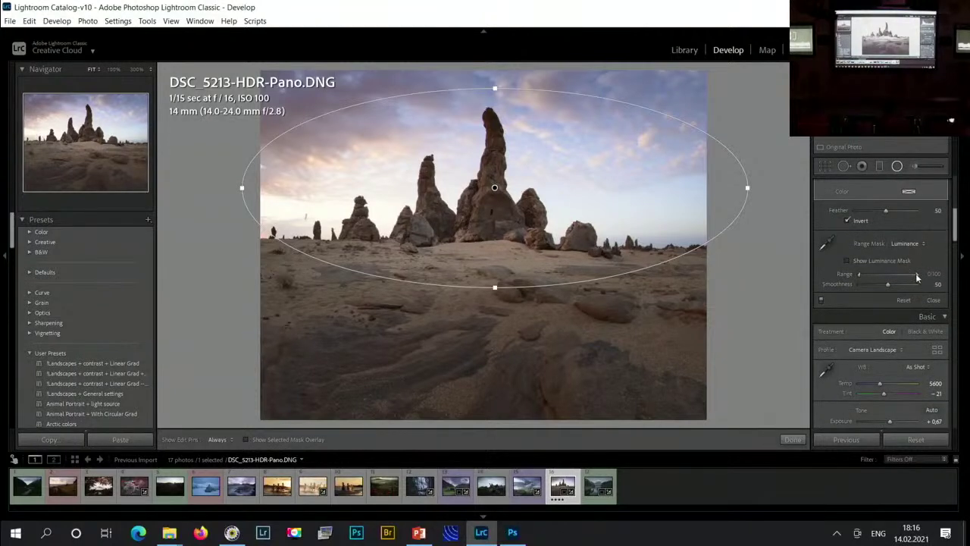
left_click_drag(914, 273, 888, 279)
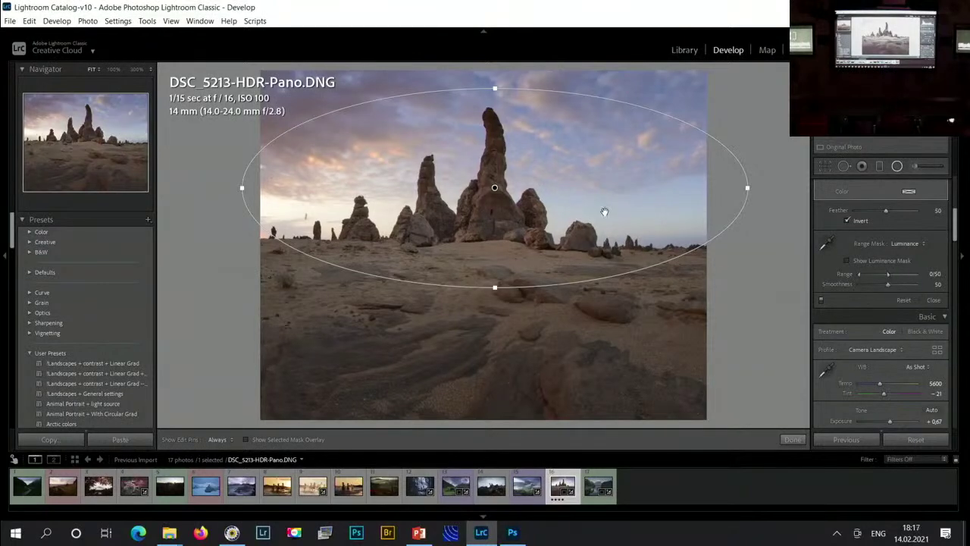
- Make the radial filter slightly taller, recentre it on the tallest rock tower, and close the tool
left_click_drag(604, 212, 581, 210)
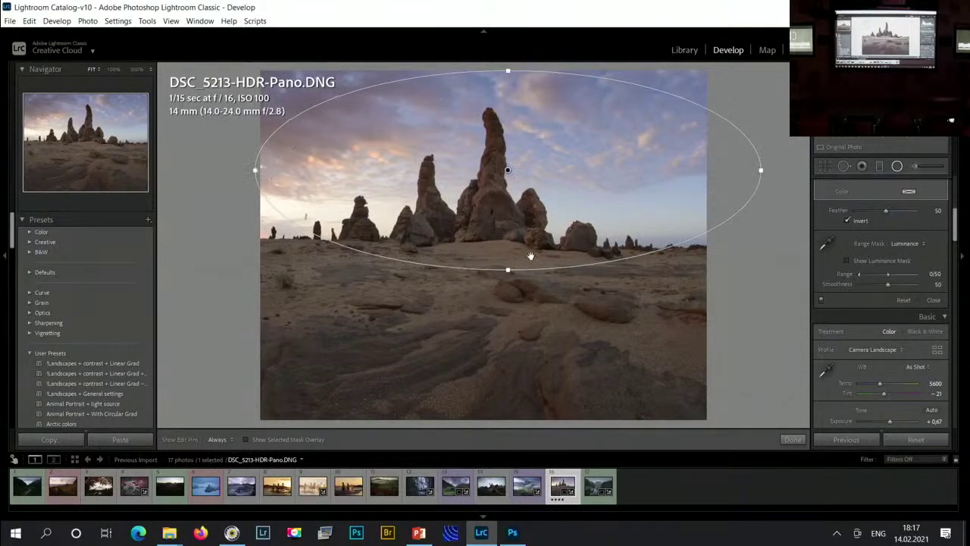
left_click_drag(508, 270, 508, 279)
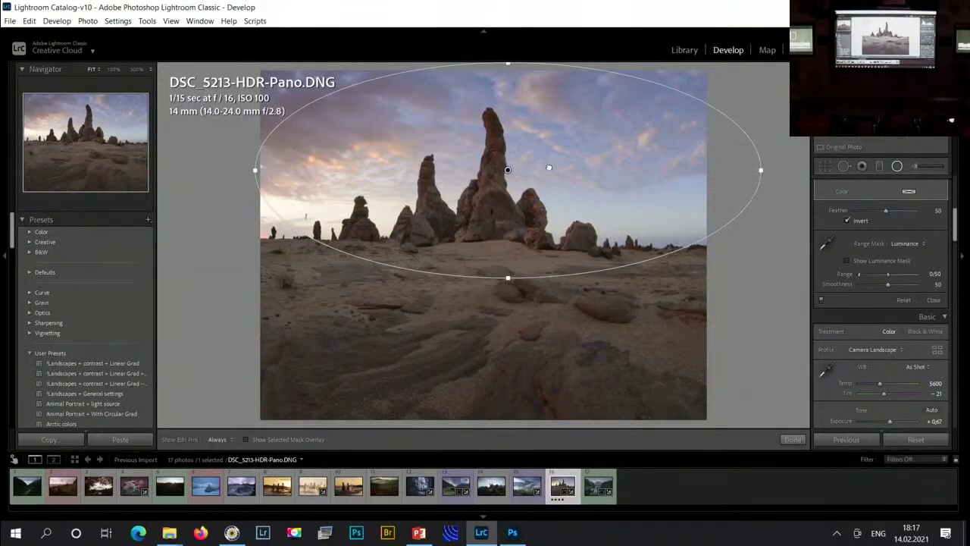
left_click_drag(549, 167, 534, 177)
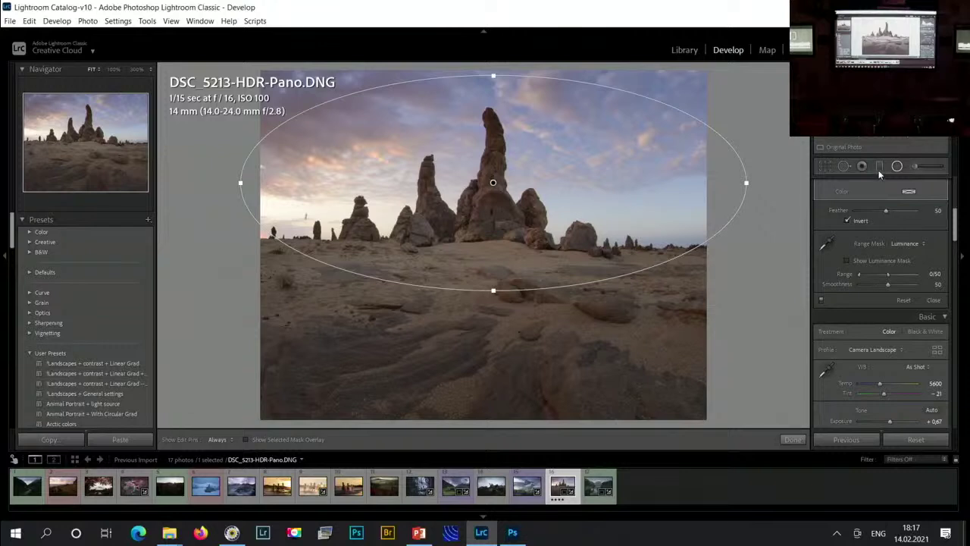
left_click(897, 166)
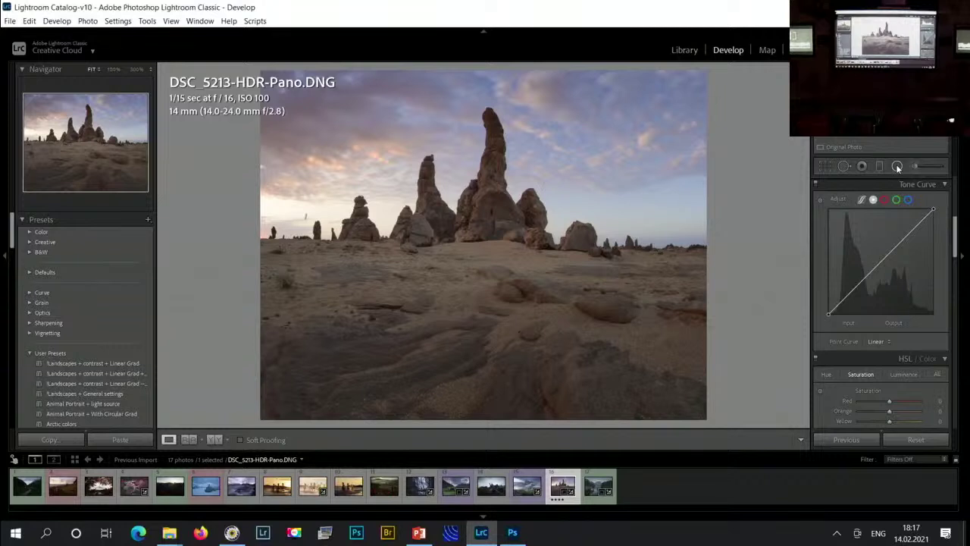
- Darken the blue tones of the sky by setting the Blue luminance to −70
scroll(825, 327, "down", 5)
scroll(825, 328, "up", 4)
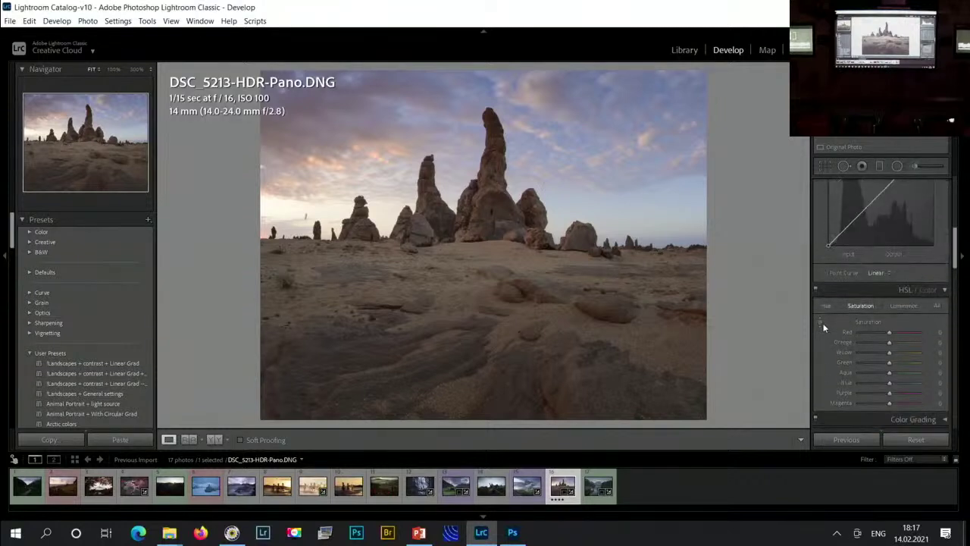
left_click(901, 290)
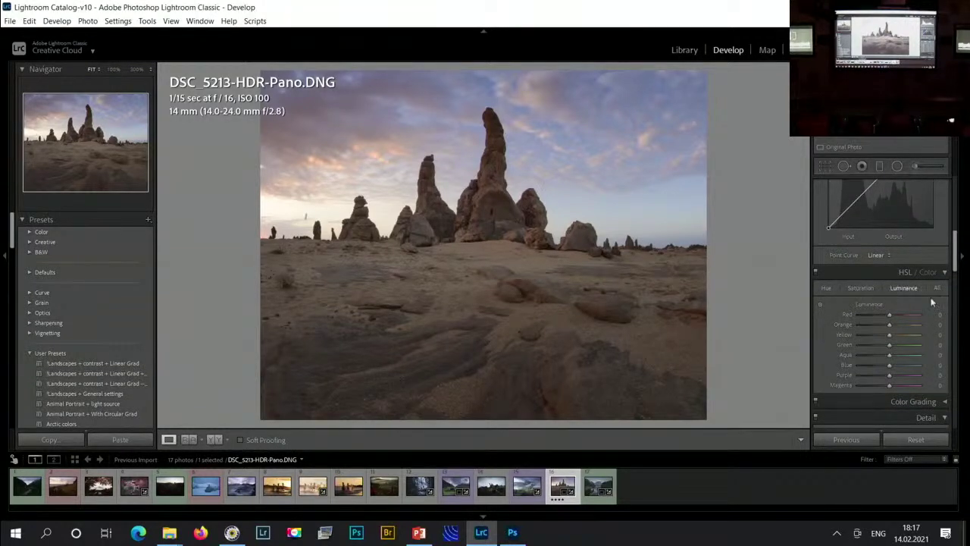
left_click_drag(875, 366, 876, 369)
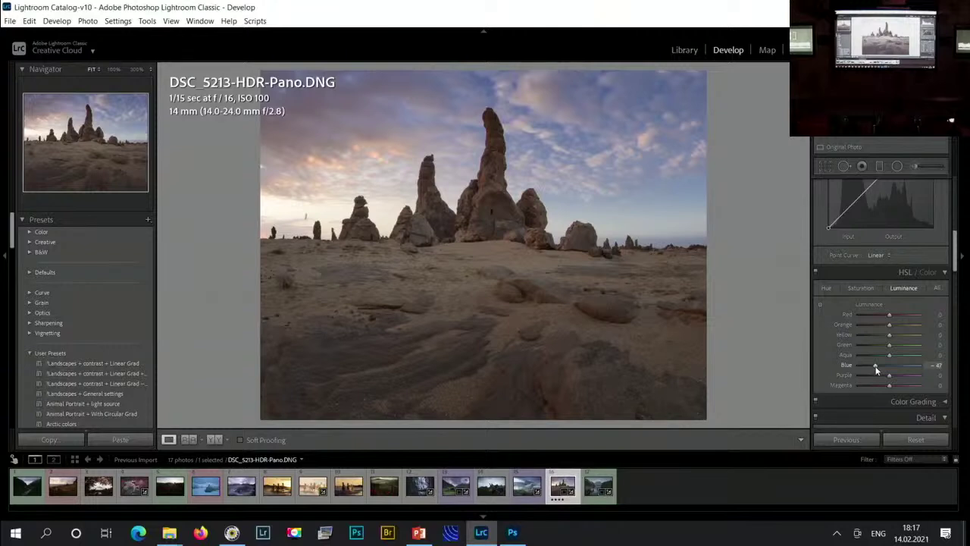
mouse_move(876, 370)
left_mouse_down()
mouse_move(854, 370)
mouse_move(868, 366)
left_mouse_up()
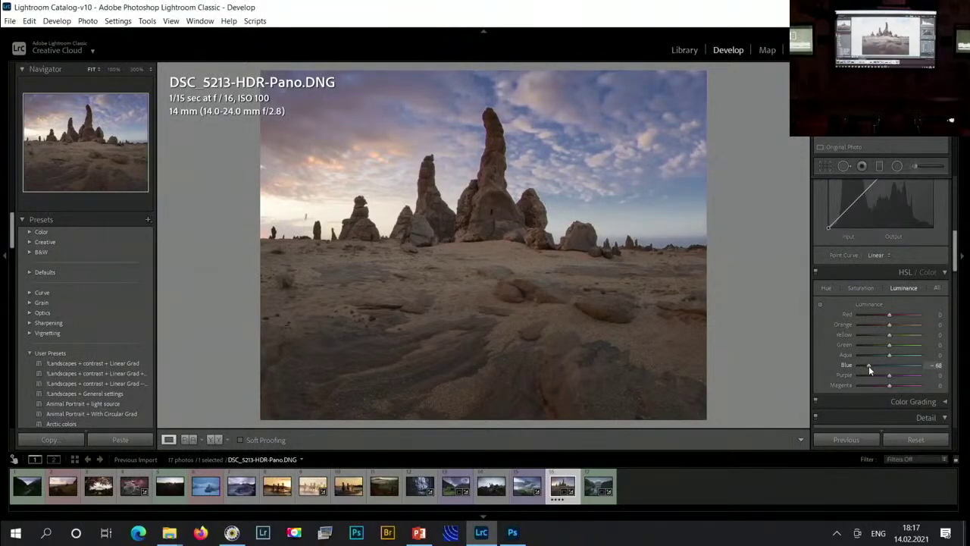
- Inspect the tall rock tower's edges at 100% and ease the Blue luminance to −40 and slightly closer to zero
left_click(493, 146)
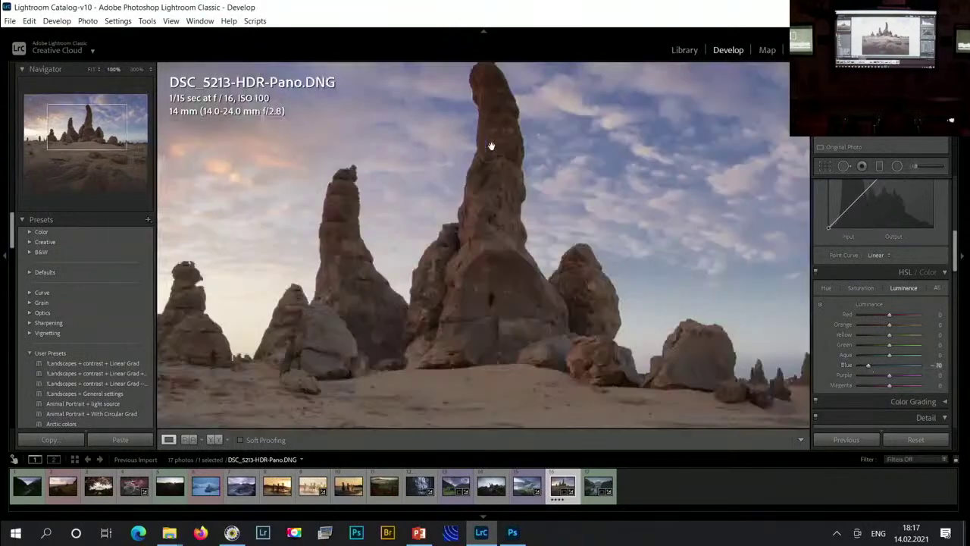
left_click_drag(596, 122, 498, 259)
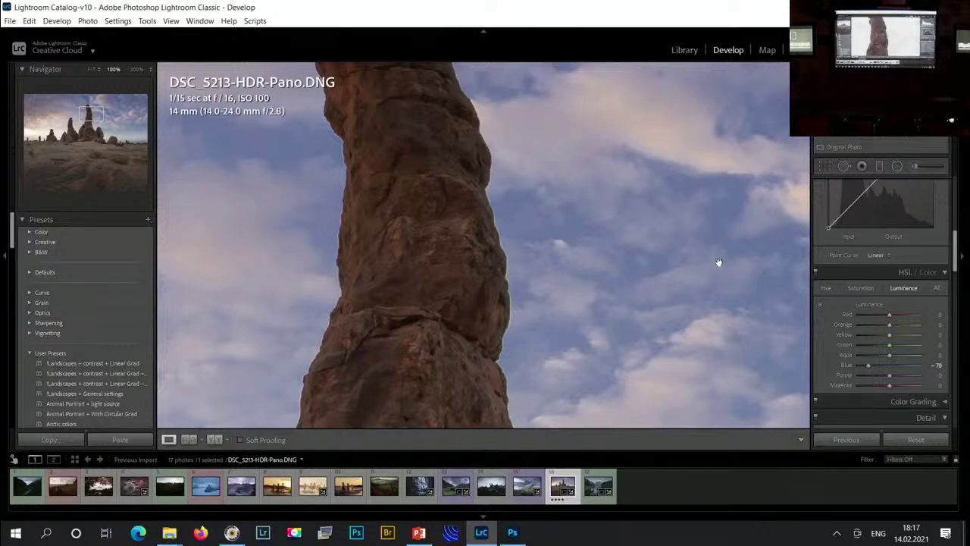
left_click(880, 364)
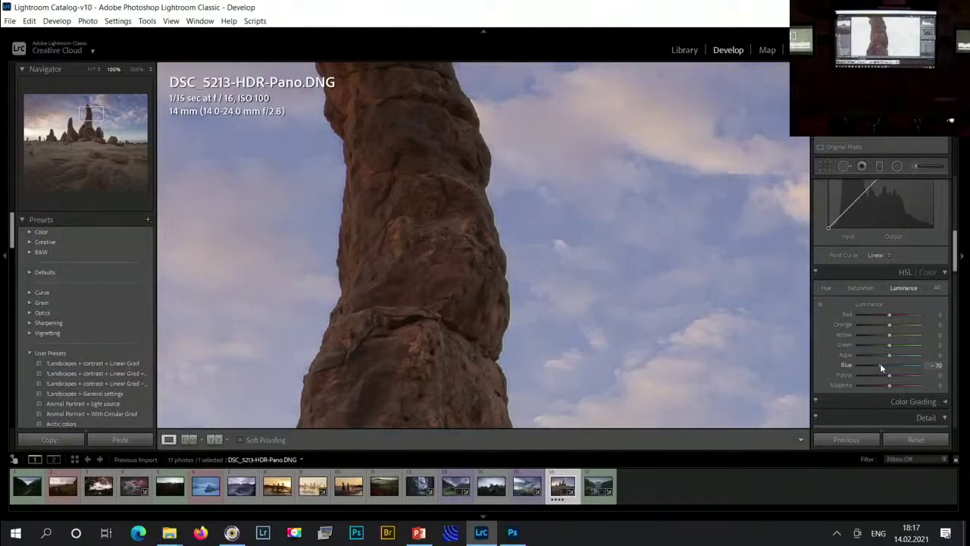
left_click_drag(877, 364, 878, 367)
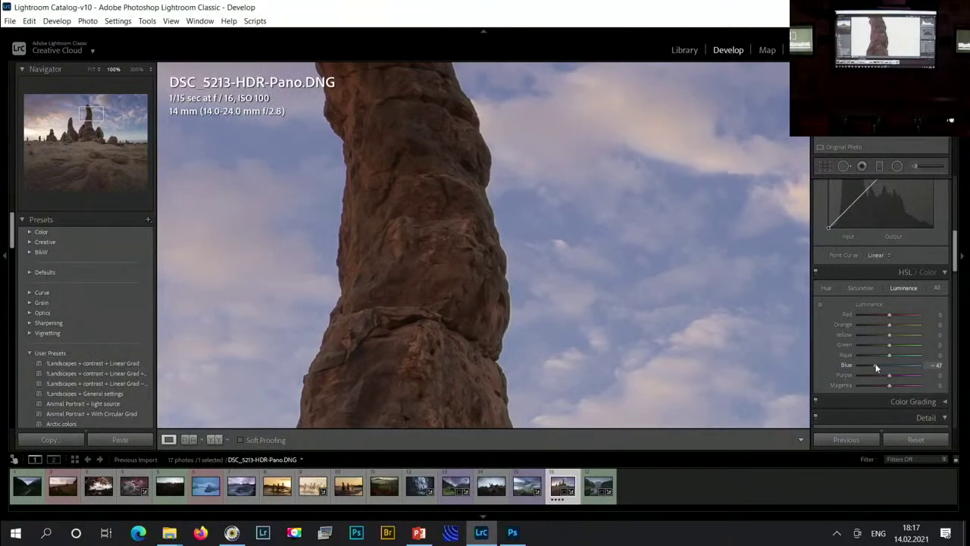
left_click(561, 277)
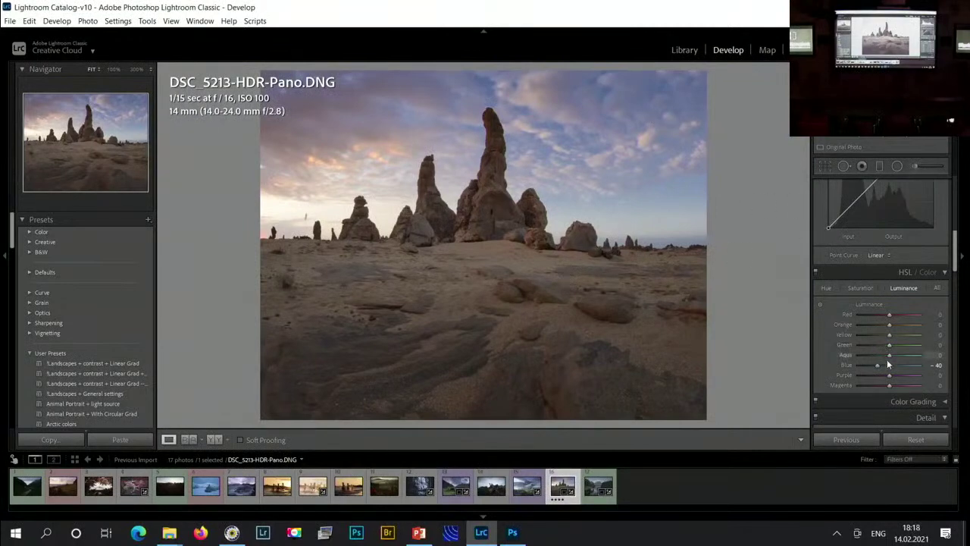
left_click_drag(877, 365, 881, 365)
- Add a wide radial filter over the rocky foreground with Exposure 0.30, Highlights 65, Whites 38 and Clarity 9, and extend it upward
left_click(901, 169)
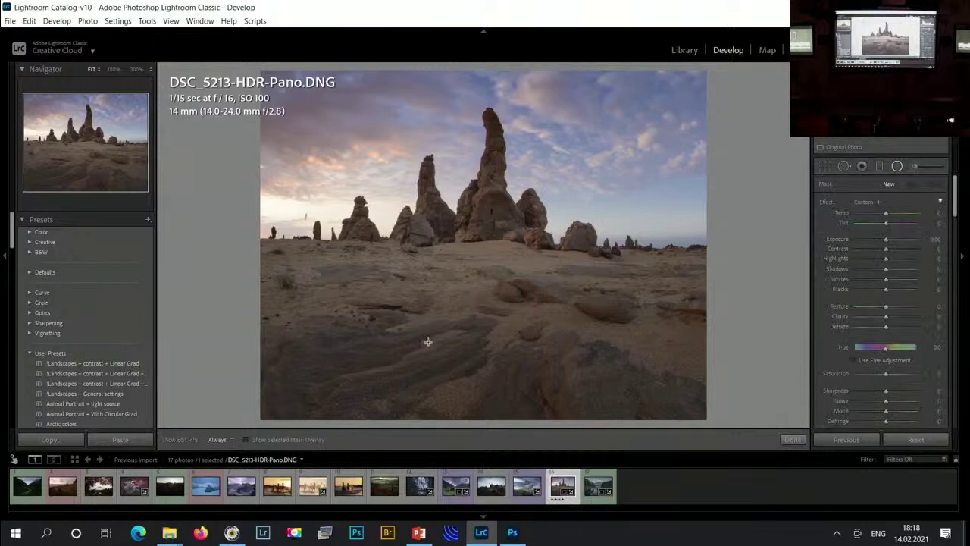
left_click_drag(427, 342, 686, 432)
left_click_drag(429, 342, 447, 392)
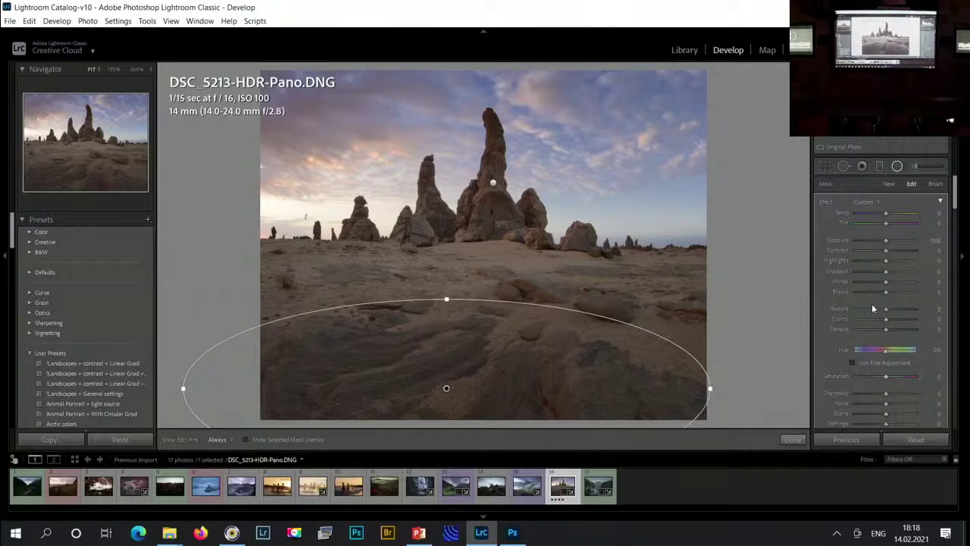
scroll(899, 326, "up", 2)
scroll(899, 327, "up", 2)
left_click(905, 260)
left_click(897, 282)
scroll(889, 243, "up", 3)
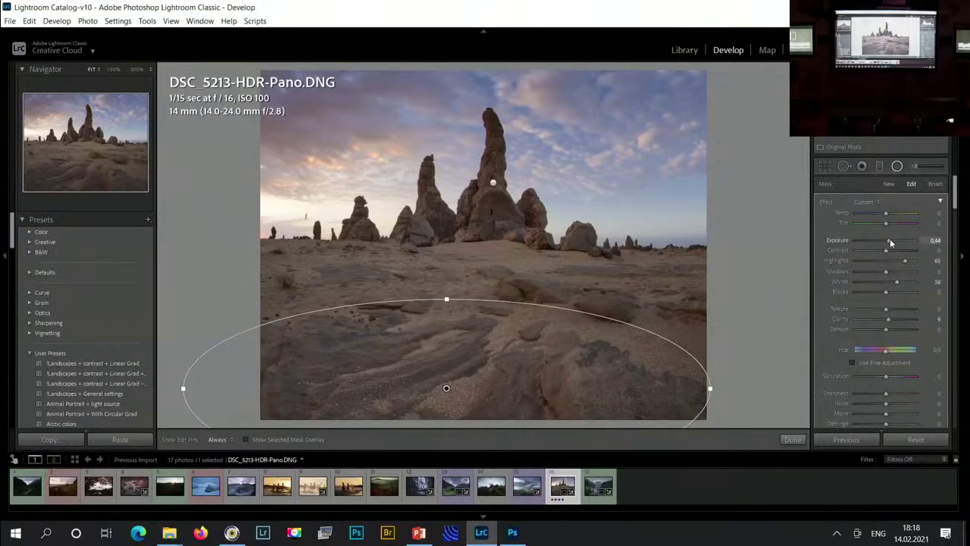
scroll(889, 242, "up", 2)
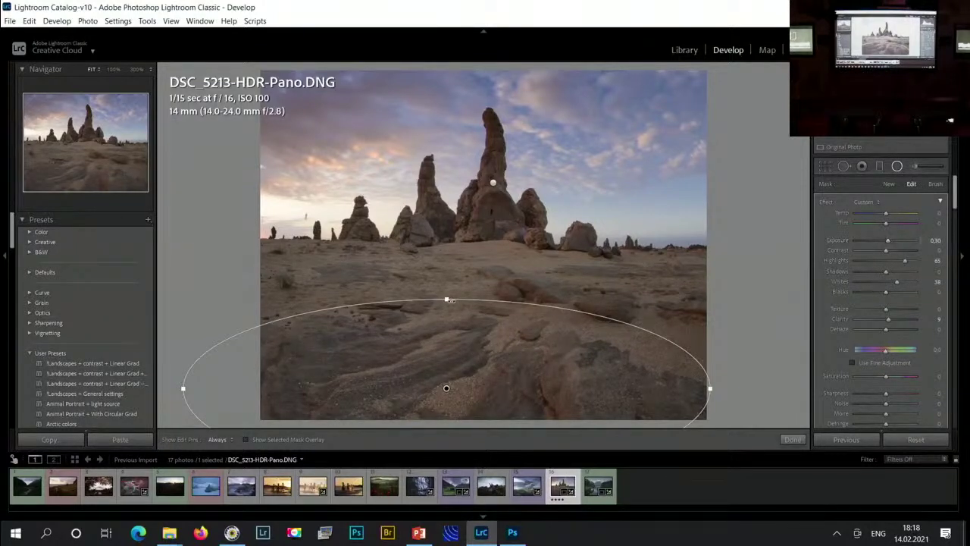
left_click_drag(446, 300, 451, 265)
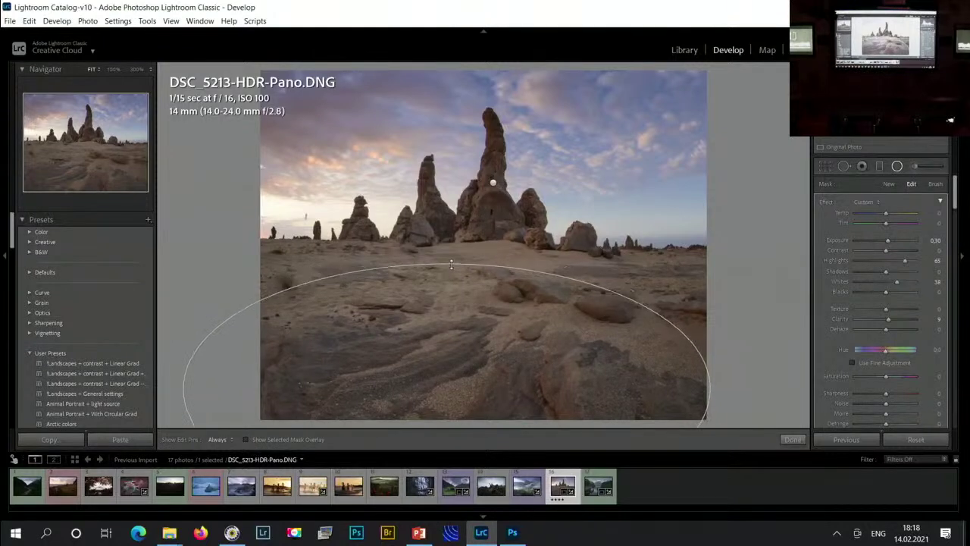
left_click_drag(481, 326, 479, 336)
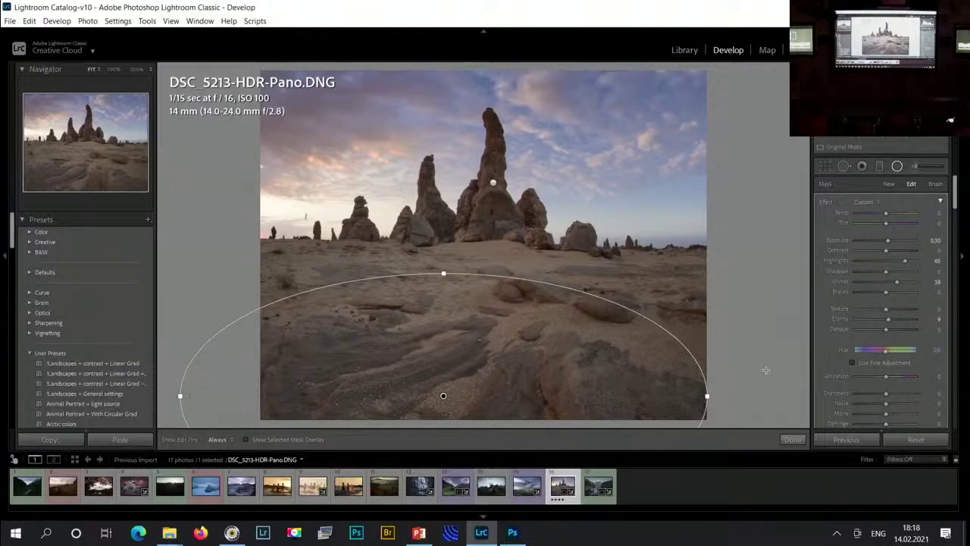
- Add a second, smaller radial filter over the nearest foreground rocks with slightly raised Clarity, and close the tool
left_click_drag(760, 372, 538, 455)
left_click_drag(728, 380, 427, 419)
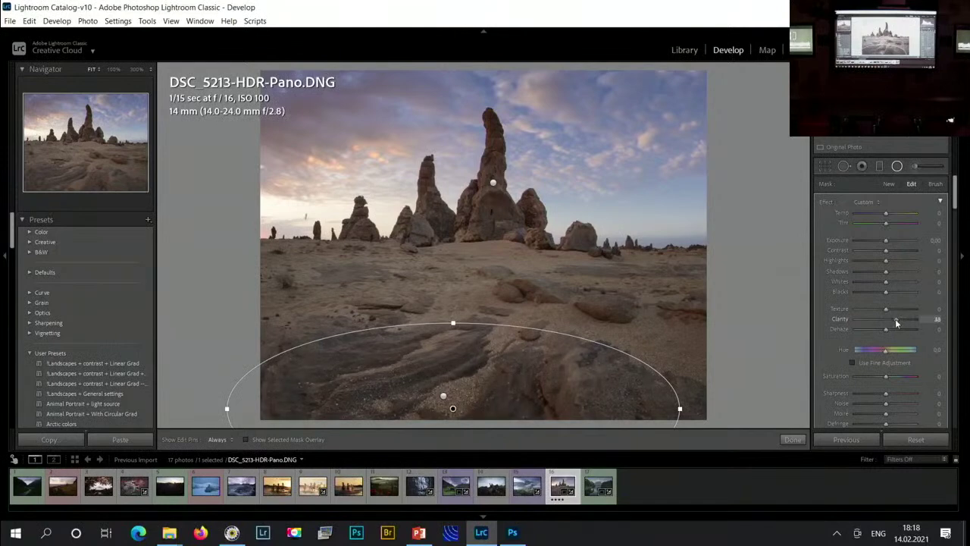
left_click_drag(895, 319, 890, 319)
left_click(897, 166)
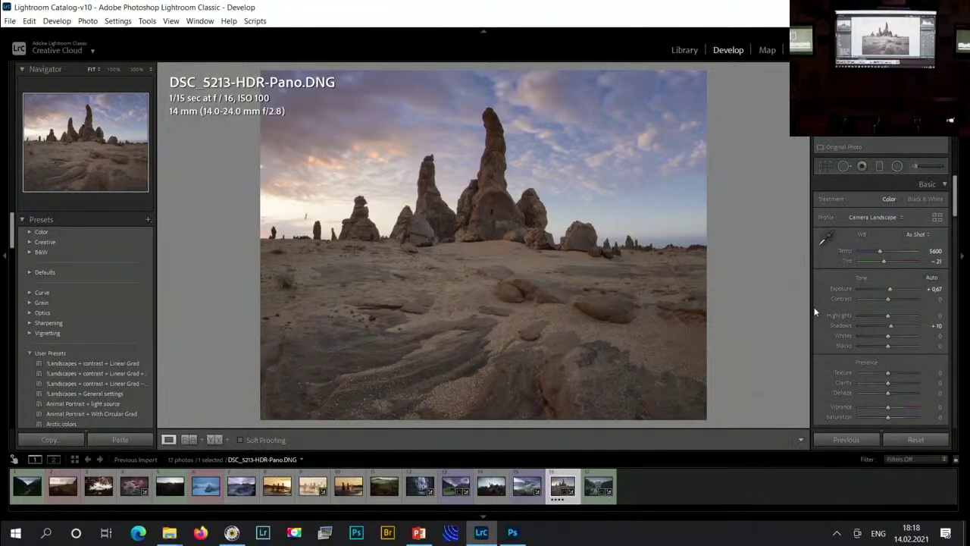
- Reduce the sky's Blue saturation to −23 and compare the panorama before and after side by side
scroll(856, 327, "down", 5)
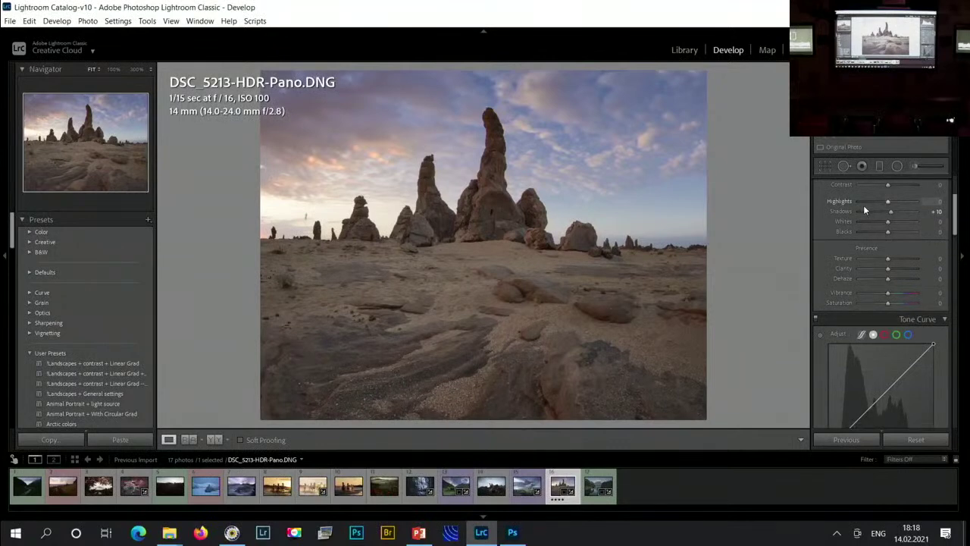
scroll(863, 205, "down", 5)
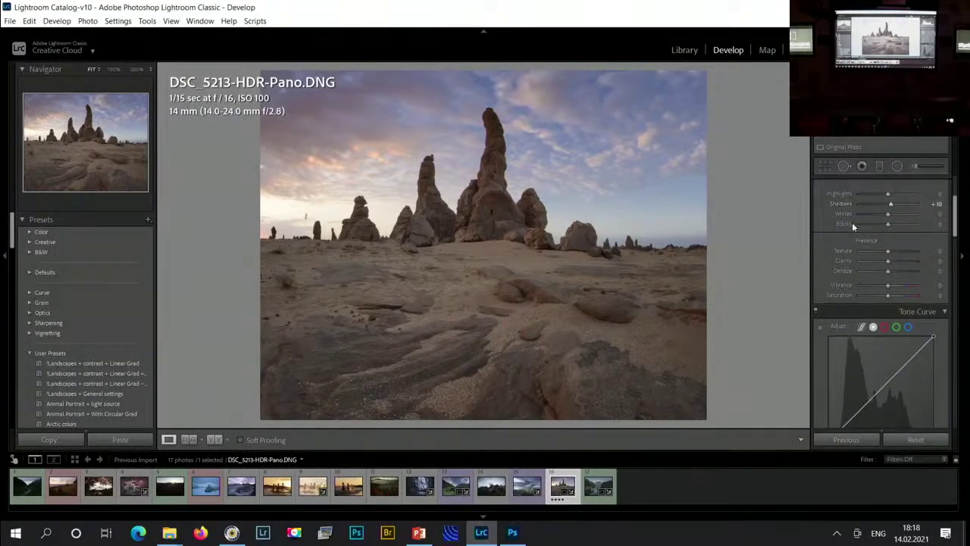
scroll(830, 244, "down", 4)
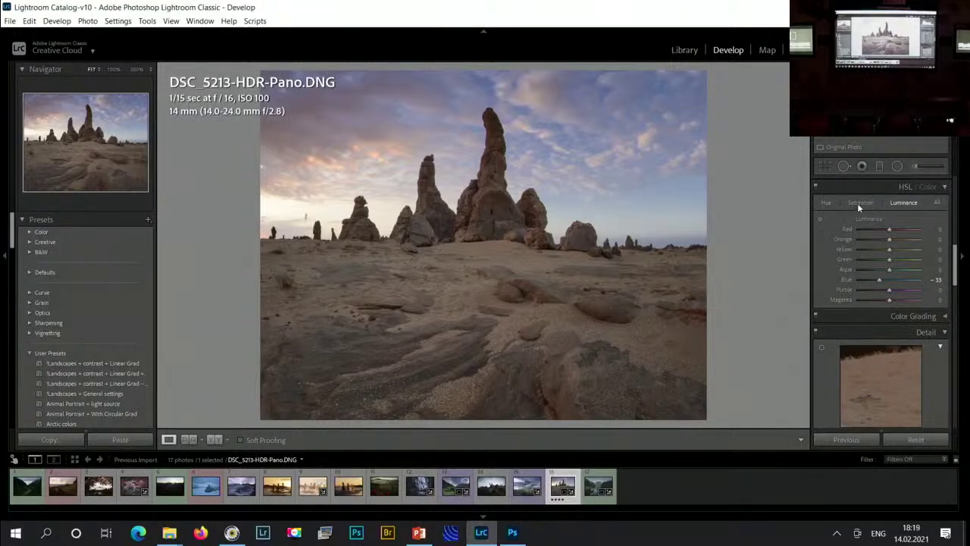
left_click(858, 202)
left_click_drag(889, 280, 878, 279)
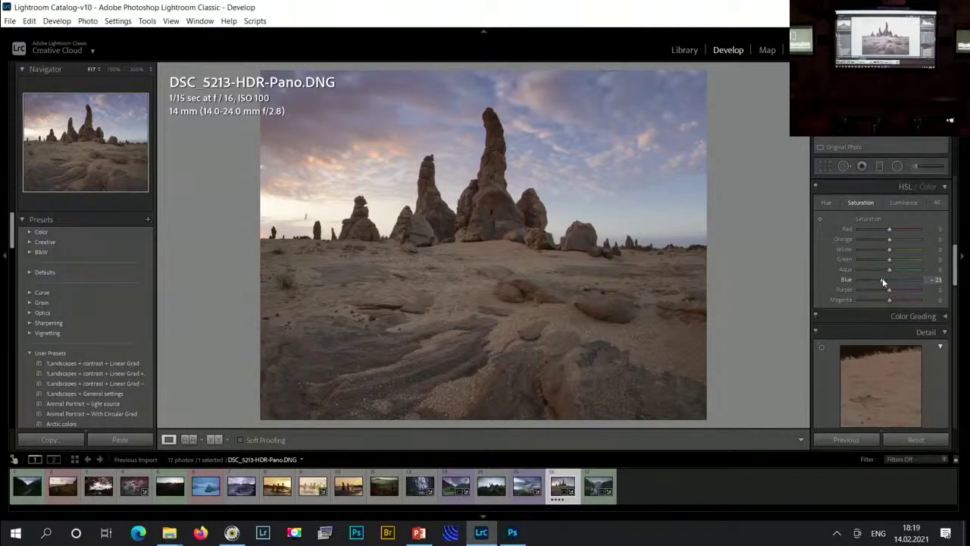
key("y")
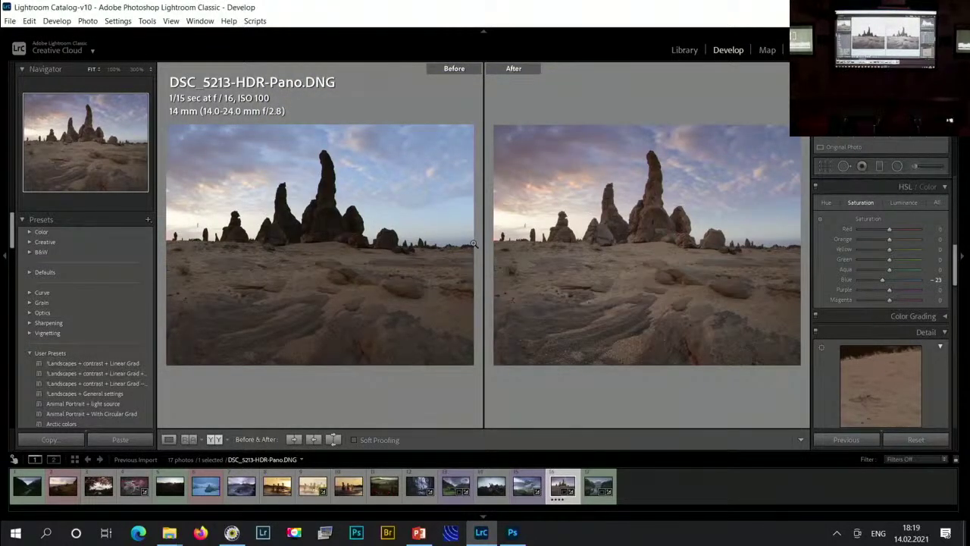
key("y")
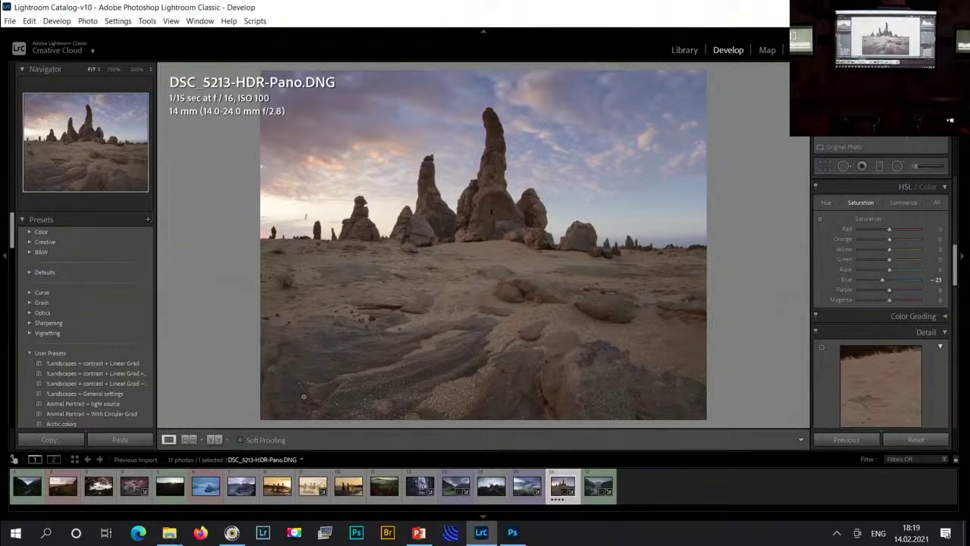
- Send the developed panorama to Adobe Photoshop 2021 for editing and maximize the Photoshop window
right_click(560, 491)
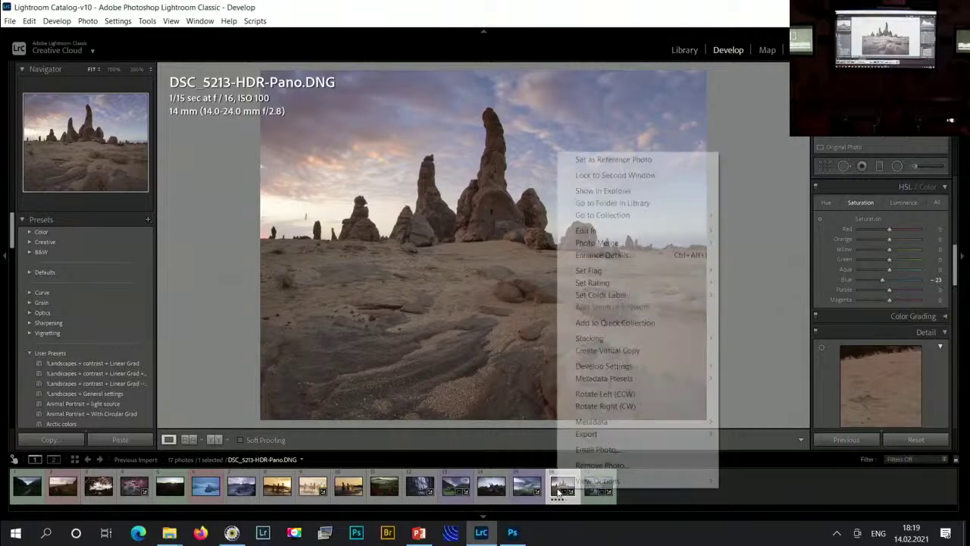
mouse_move(672, 231)
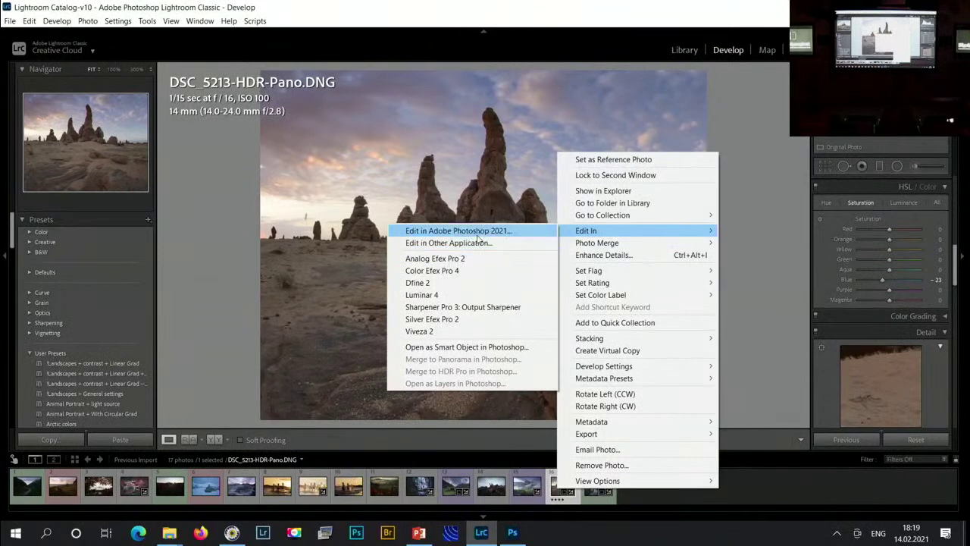
left_click(477, 233)
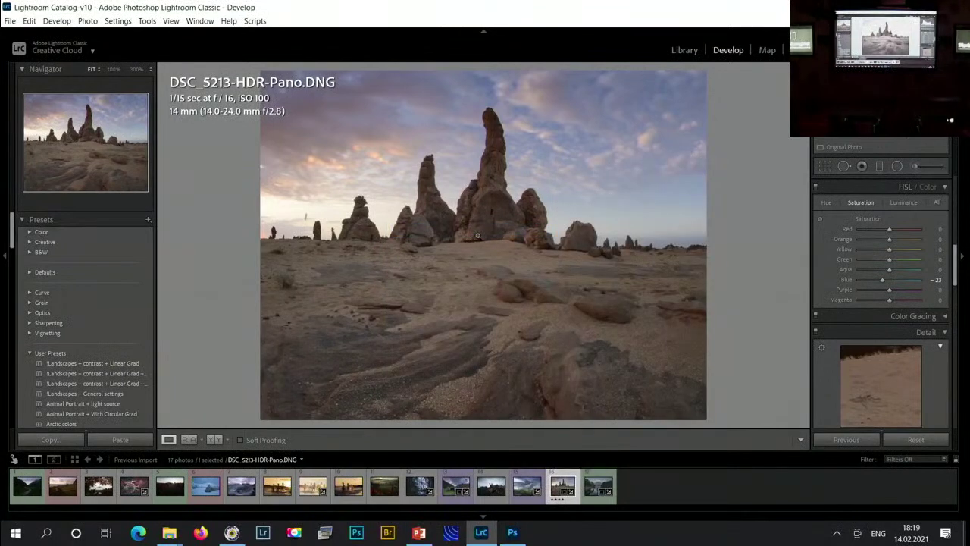
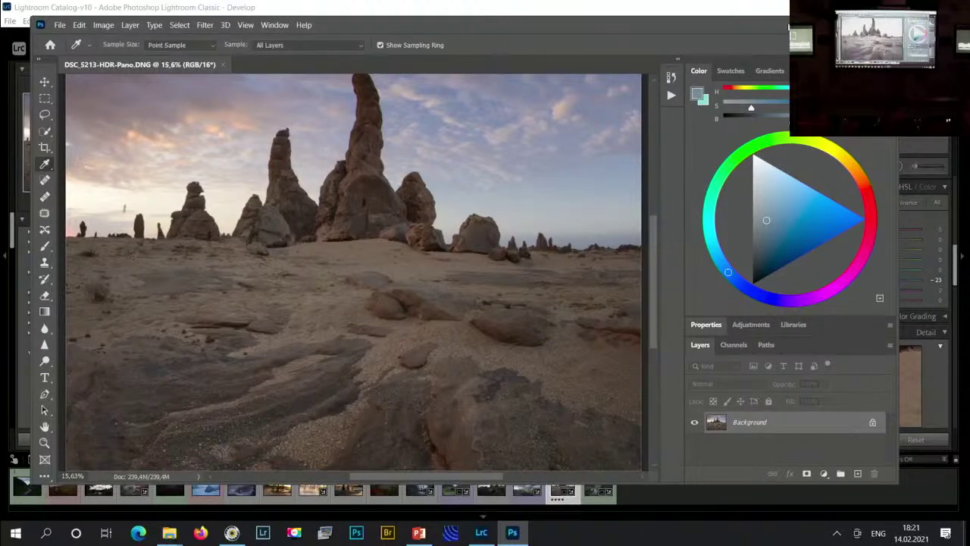
key("super+Up")
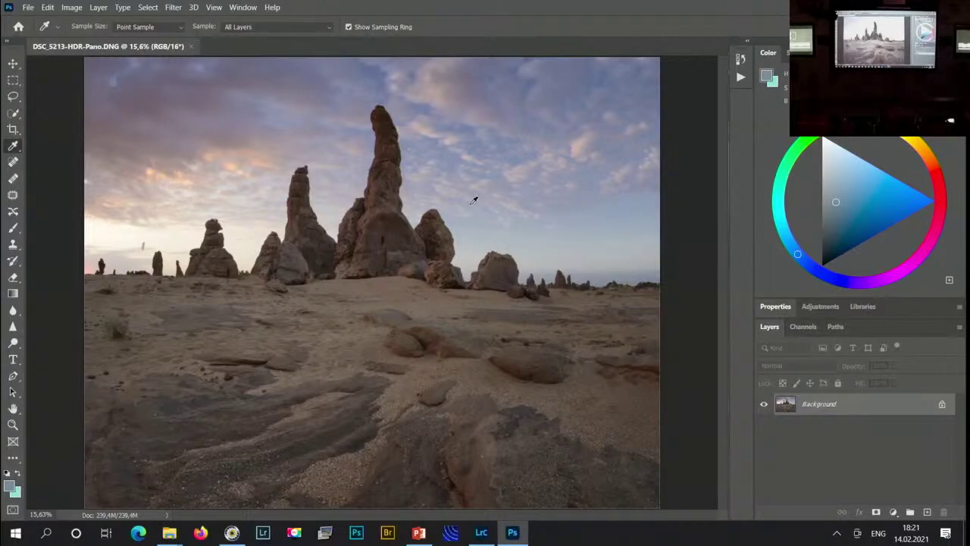
- Sample colours from the blue sky and the sandy ground with the Eyedropper to compare their hues on the colour wheel
left_click(476, 143)
left_click_drag(476, 143, 596, 181)
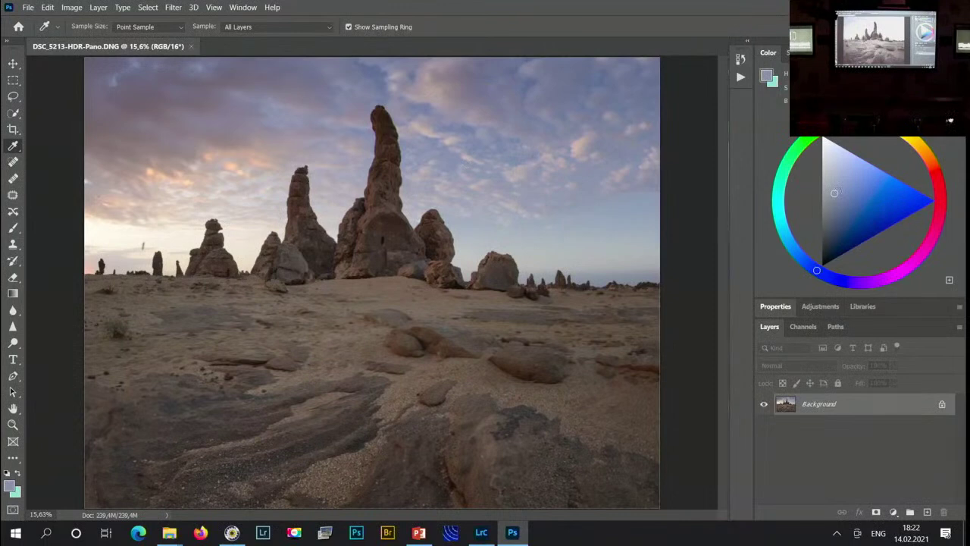
left_click_drag(364, 307, 455, 307)
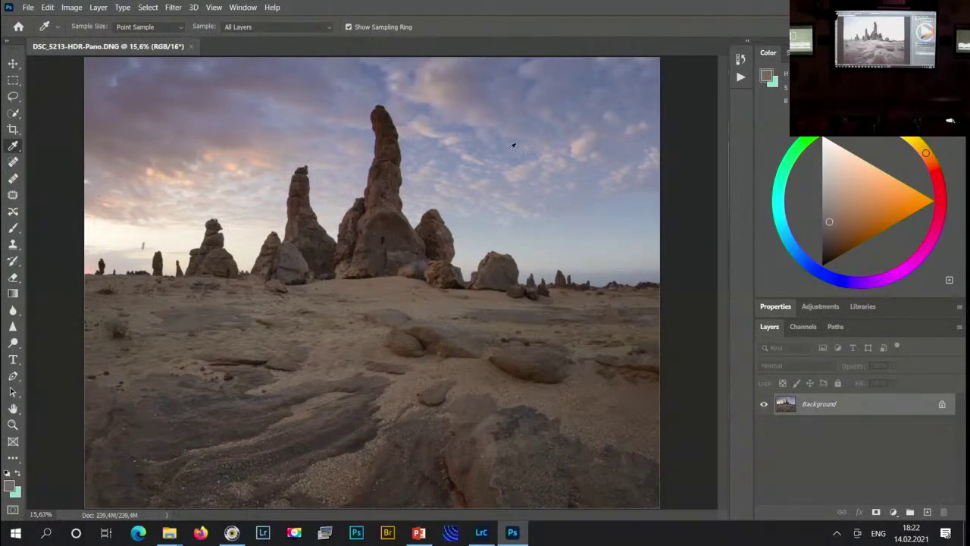
left_click(514, 141)
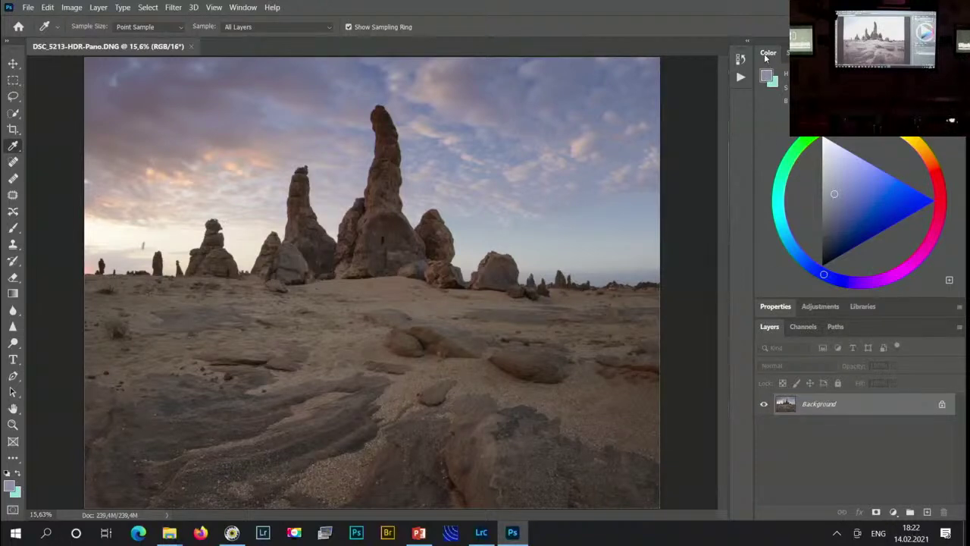
- Collapse the colour wheel, add an empty layer and set up a radial gradient with a pale pink colour sampled from the sunset sky
double_click(766, 55)
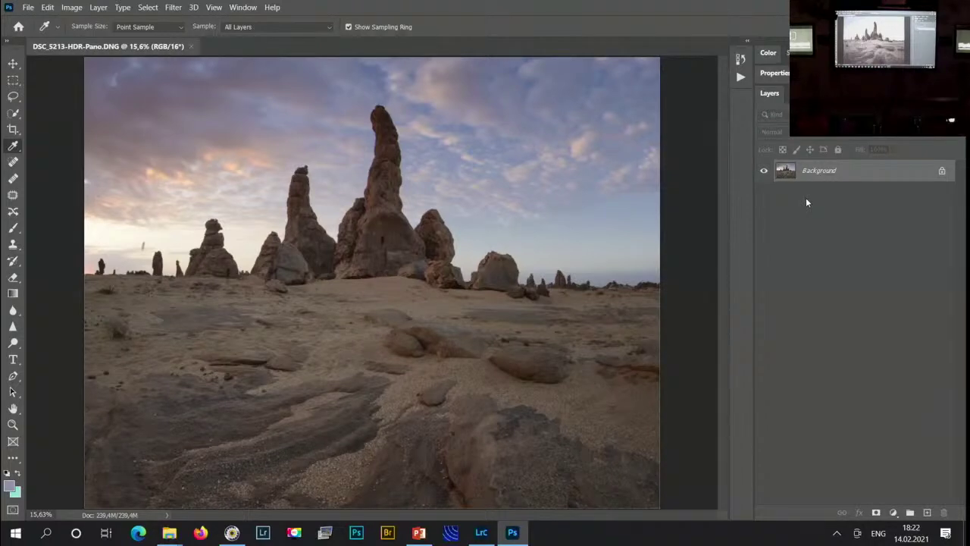
left_click(928, 514)
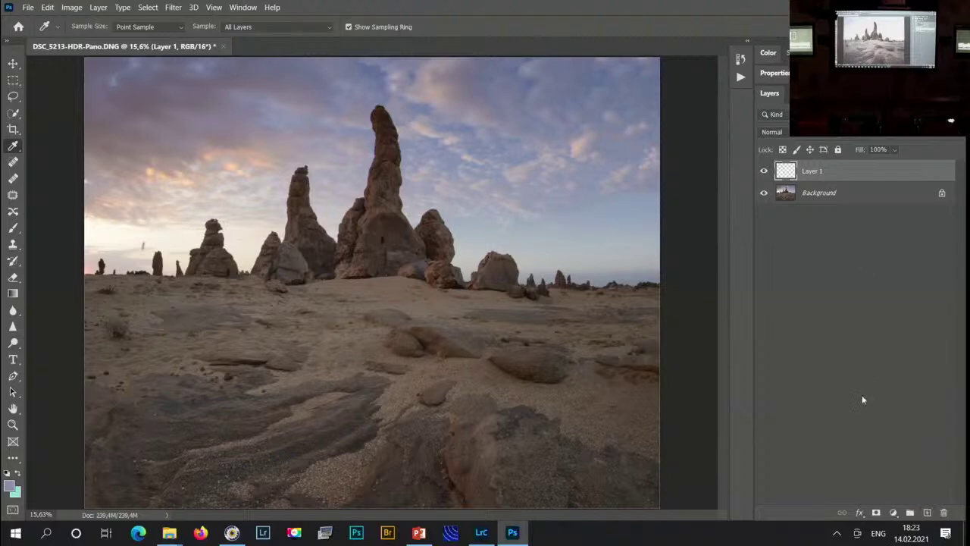
key("g")
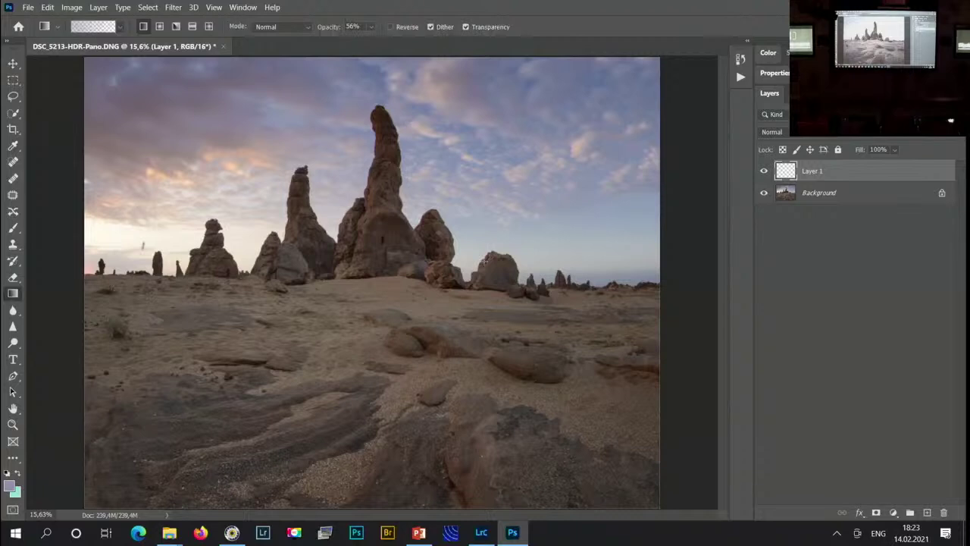
left_click(159, 27)
left_click_drag(104, 218, 98, 216)
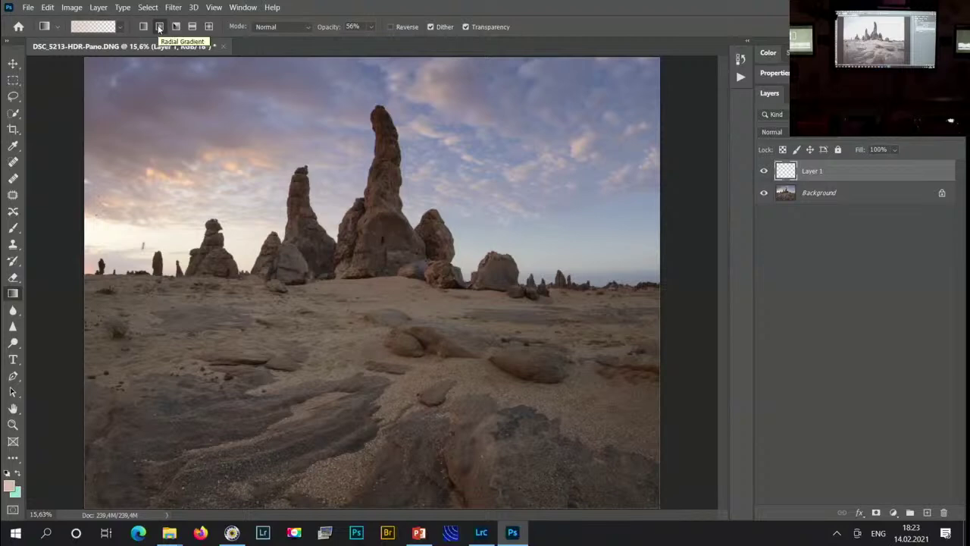
- Confirm the foreground-to-transparent preset "От основного к прозрачному" from the Основные group as the gradient
left_click(85, 25)
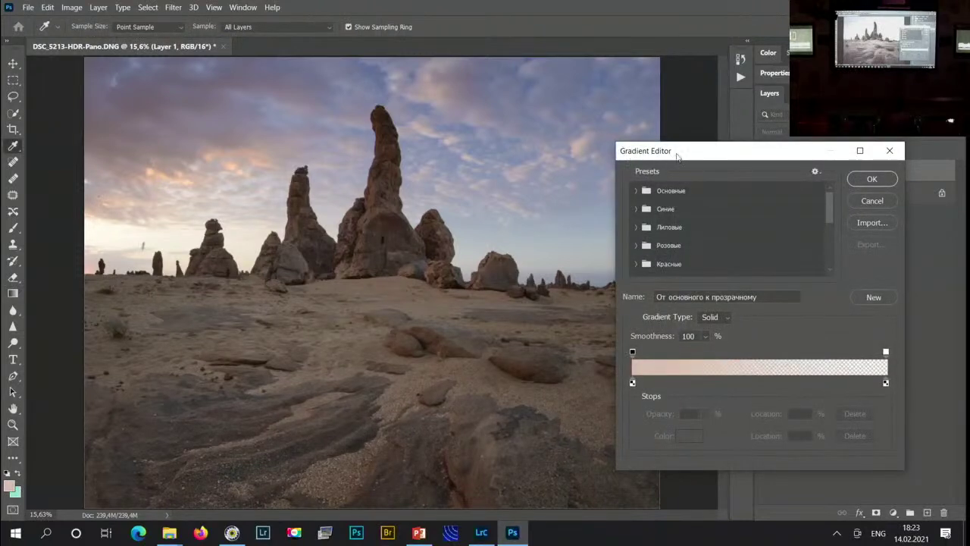
left_click_drag(679, 157, 657, 156)
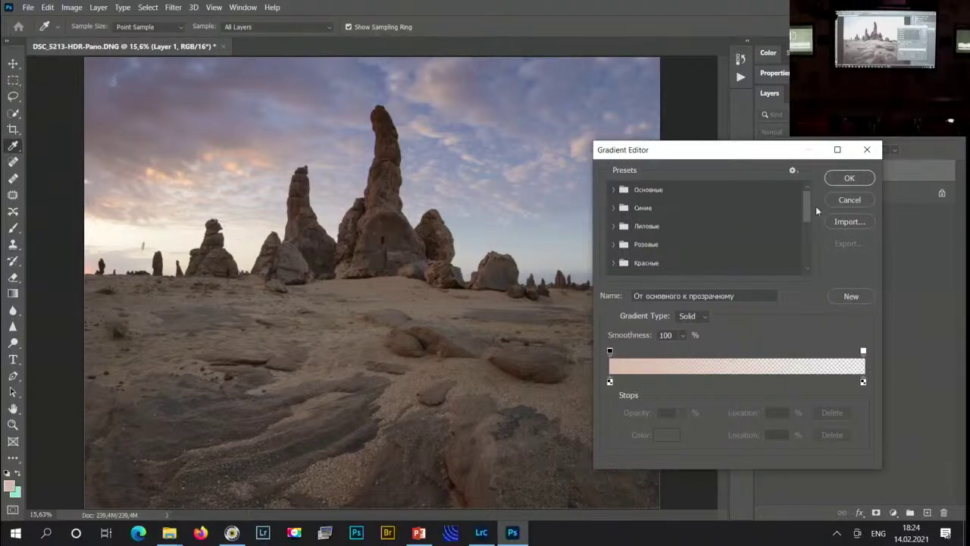
left_click(614, 190)
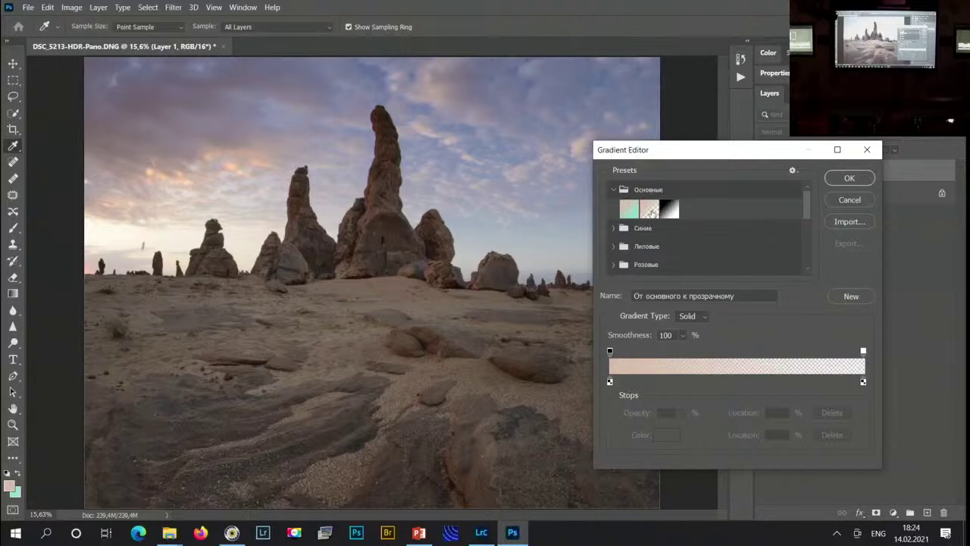
left_click(849, 177)
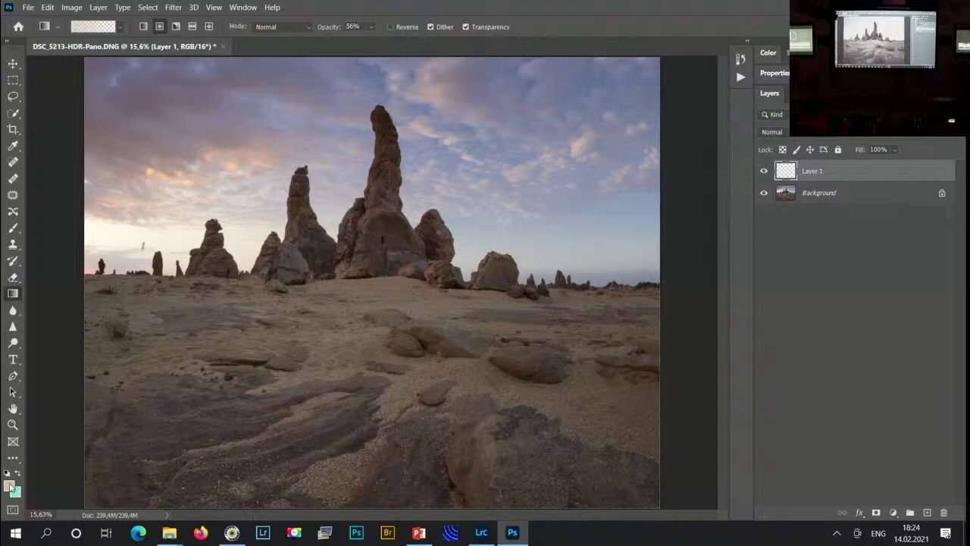
- Keep the sampled pale pink as the foreground colour and set the gradient's opacity to 100%
left_click(9, 485)
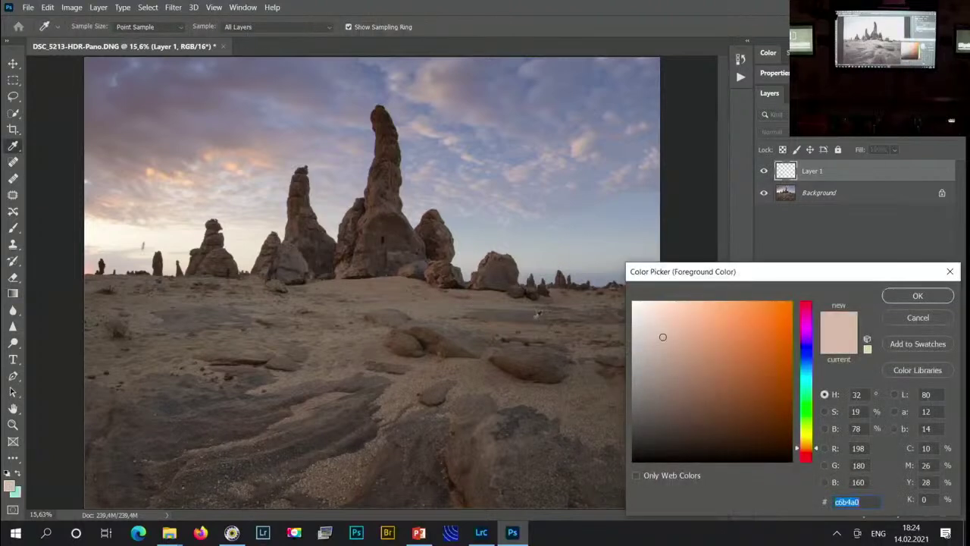
left_click(935, 295)
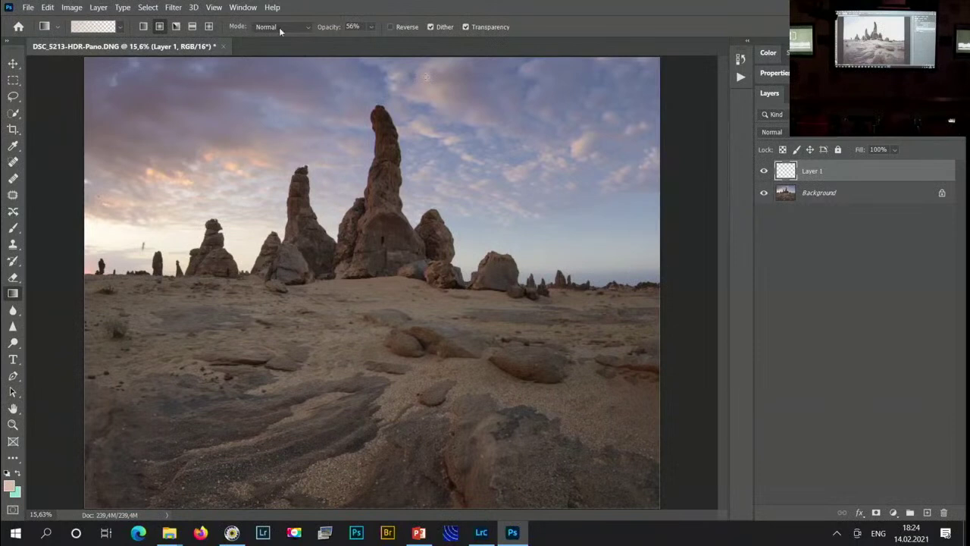
left_click_drag(327, 28, 439, 31)
left_click(322, 28)
- Draw a medium, a very large and a small radial gradient over the sandy foreground on the new layer
left_click_drag(372, 373, 280, 425)
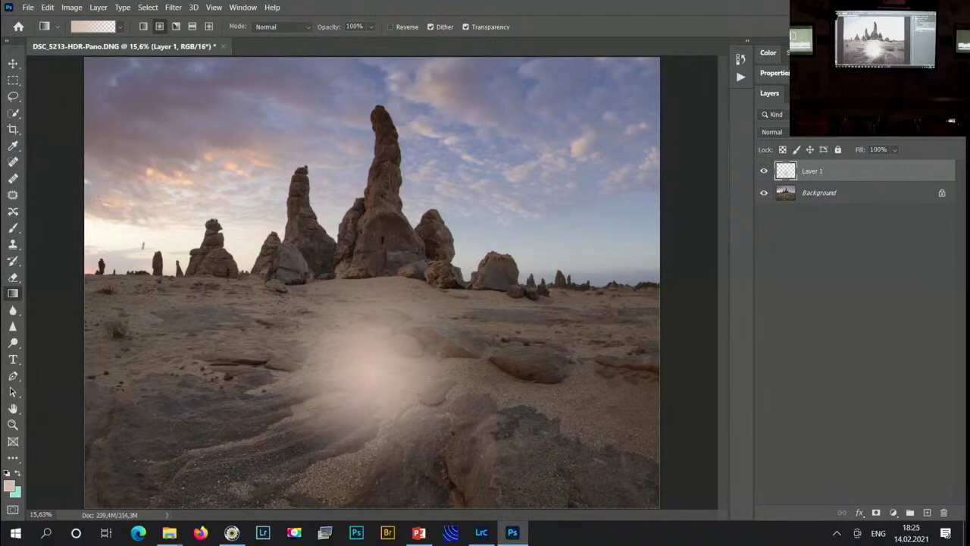
left_click_drag(438, 380, 715, 465)
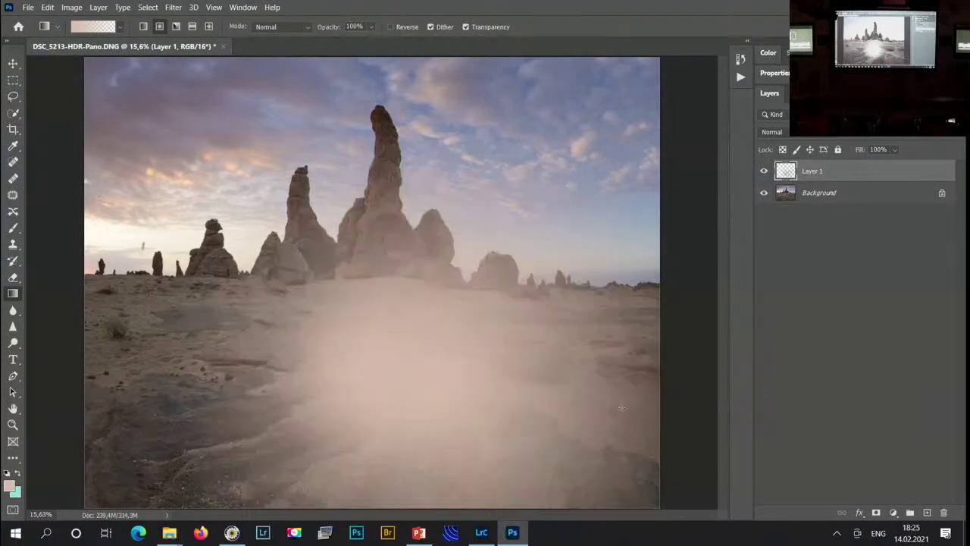
left_click_drag(239, 370, 246, 382)
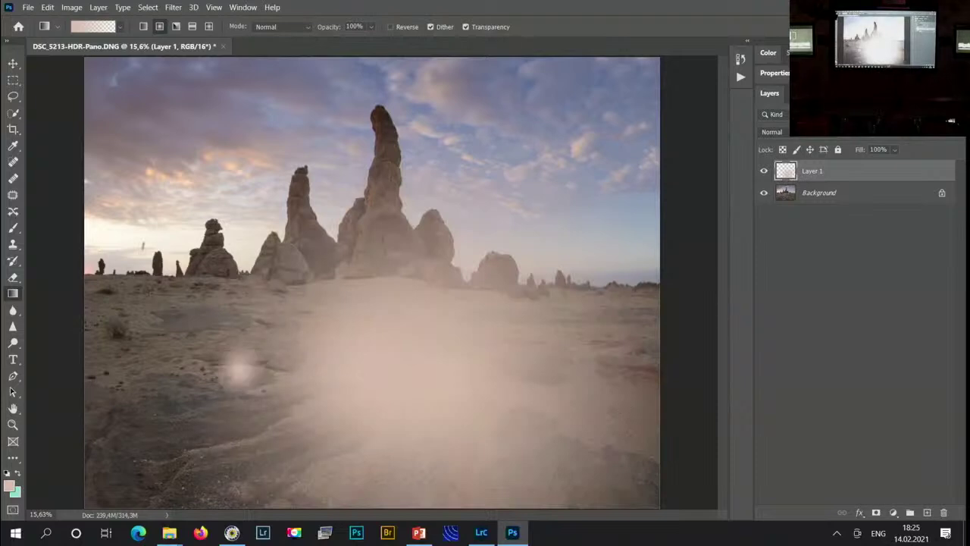
- Undo all the trial radial gradients drawn at full opacity over the sandy foreground
left_click_drag(258, 328, 199, 483)
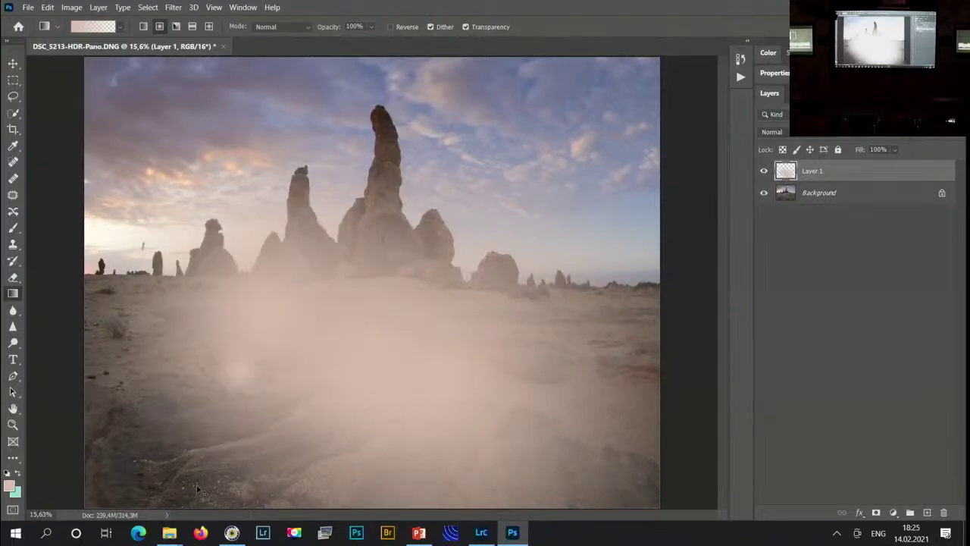
key("ctrl+z")
key("ctrl+z")
key("ctrl+z")
key("ctrl+z")
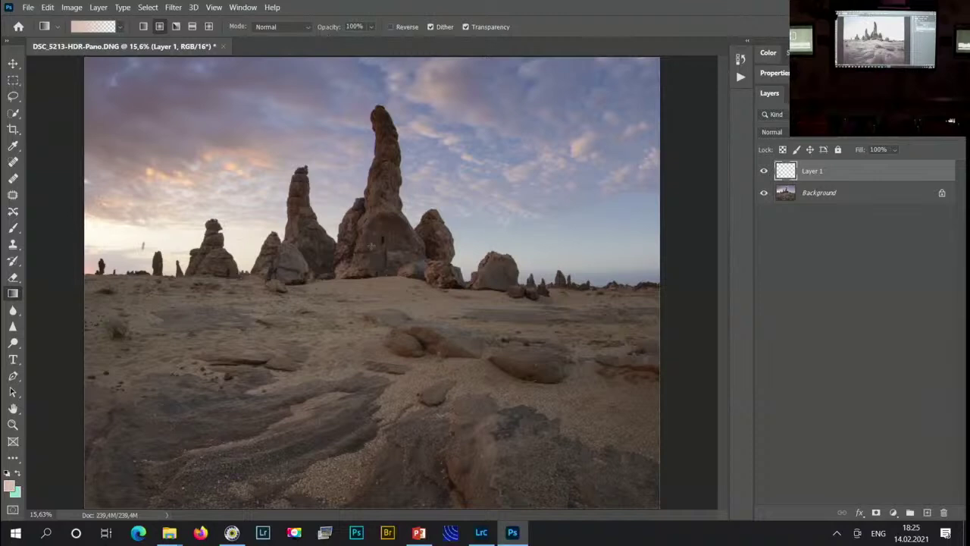
- Lower the gradient's opacity to 31% and draw a very large radial gradient from the bright horizon at the photo's left edge
left_click_drag(78, 231, 638, 314)
key("ctrl+z")
left_click_drag(333, 28, 289, 32)
left_click_drag(84, 238, 748, 313)
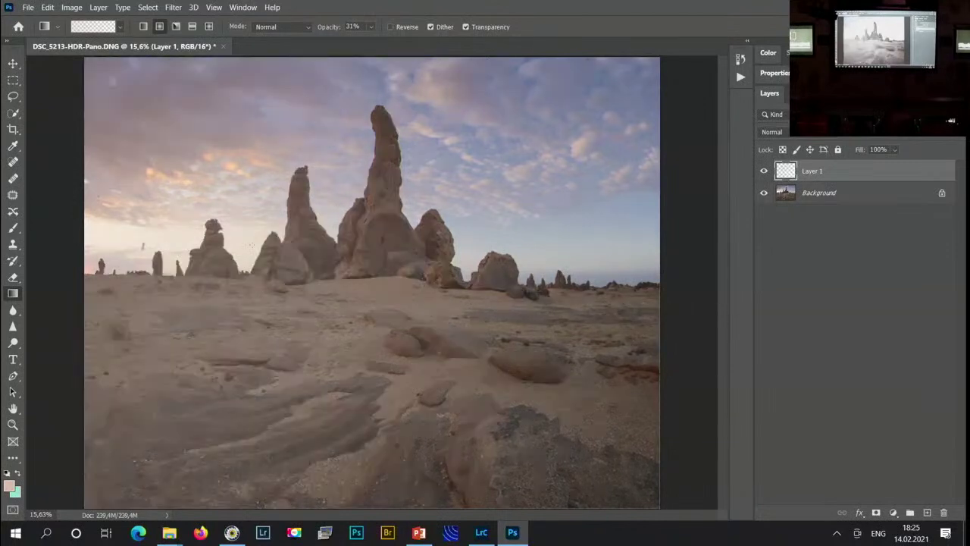
- Add five smaller radial gradients around the left and central rock pillars and compare the result with the state before them
left_click_drag(231, 219, 411, 315)
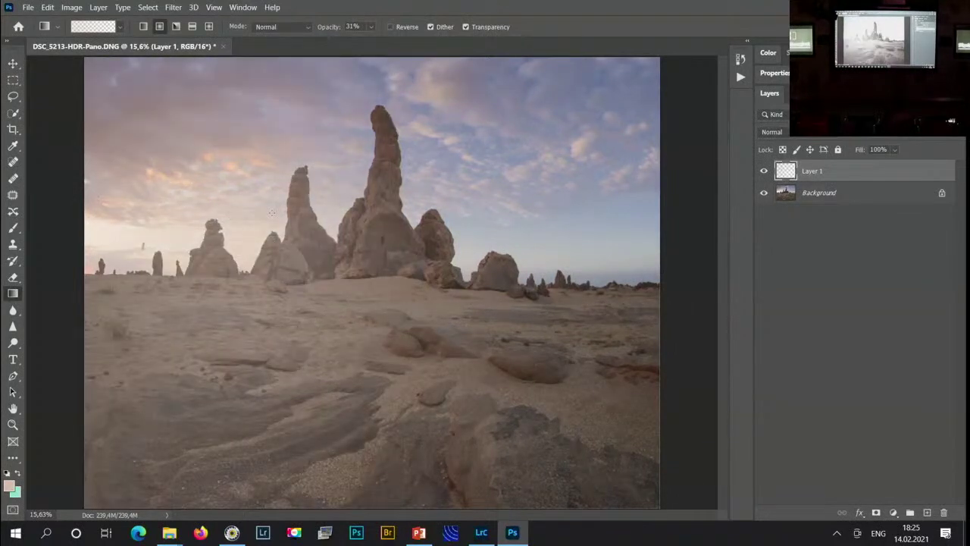
left_click_drag(269, 212, 303, 307)
left_click_drag(358, 165, 369, 250)
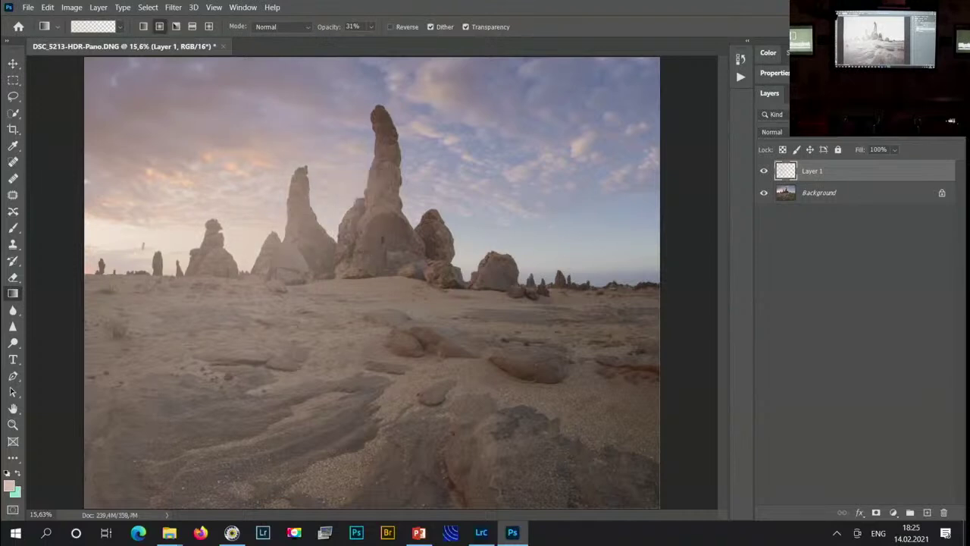
left_click_drag(369, 133, 361, 297)
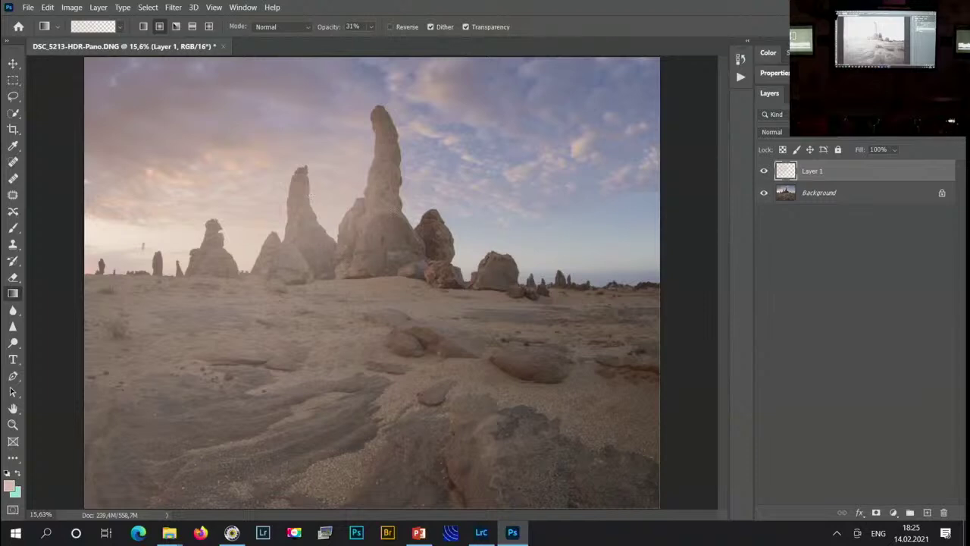
left_click_drag(173, 229, 213, 312)
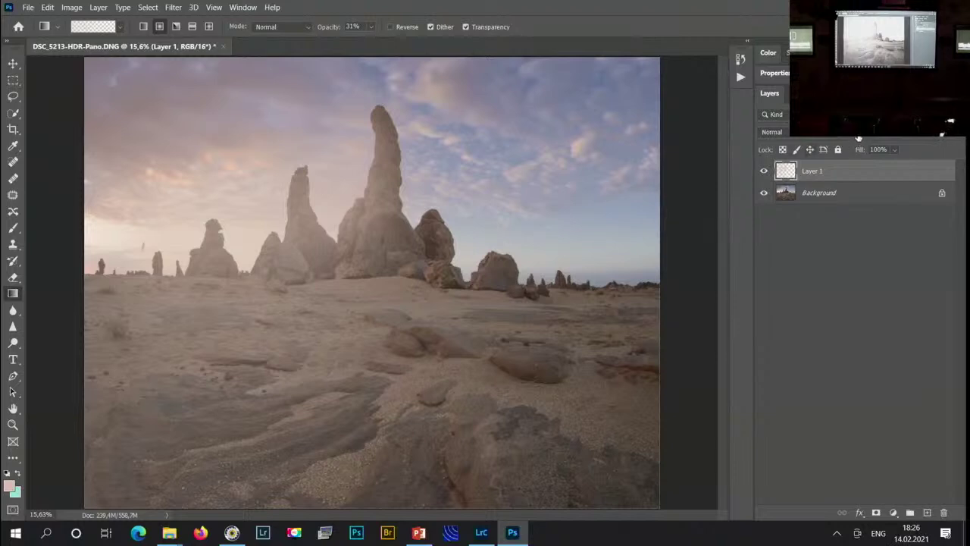
key("ctrl+z")
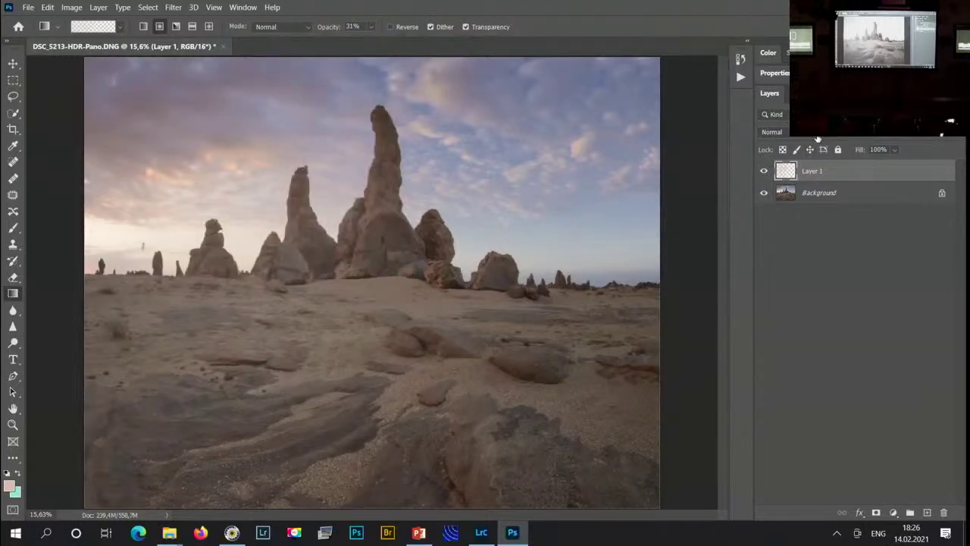
key("ctrl+shift+z")
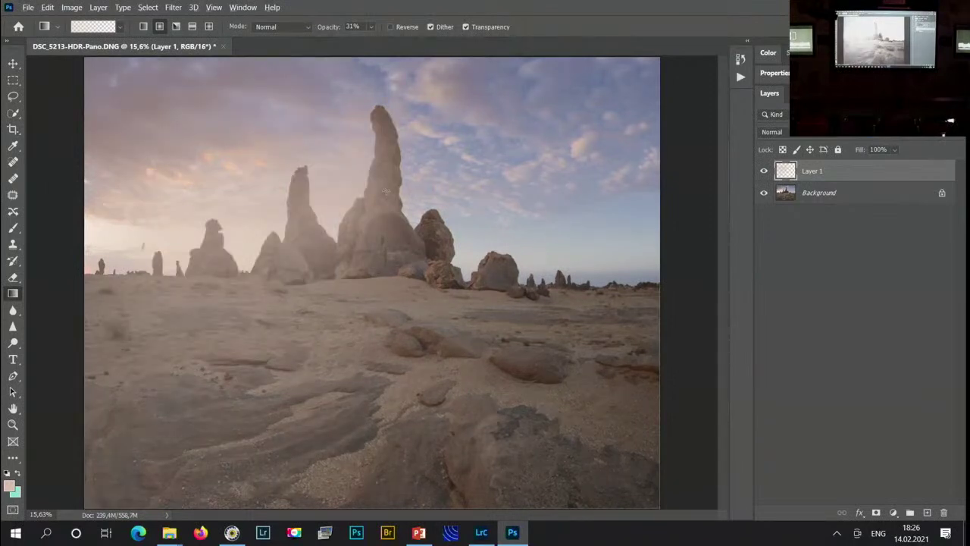
- Sample the bluish sky above the tallest rock and darken the foreground colour to deep blue 202032 for the gradient
left_click(380, 71, "alt")
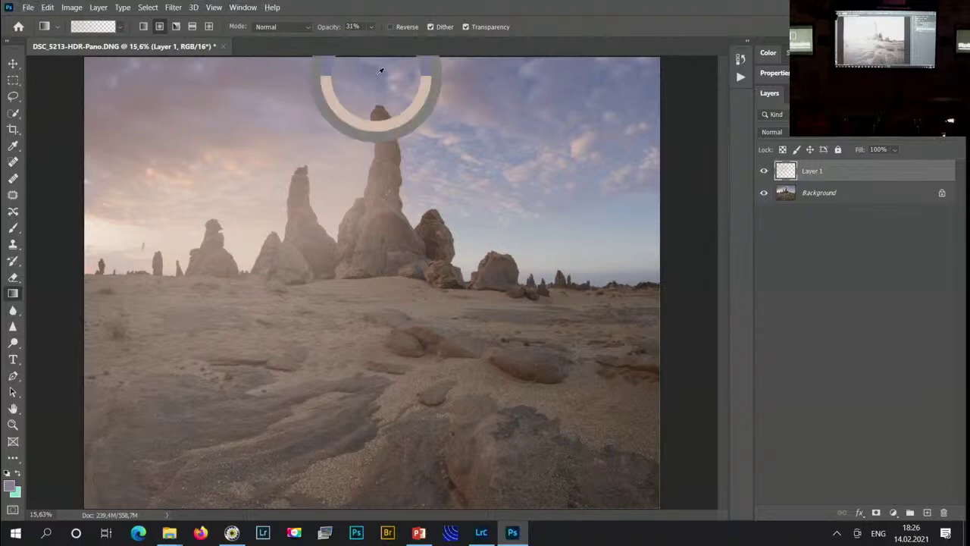
left_click_drag(380, 71, 474, 124)
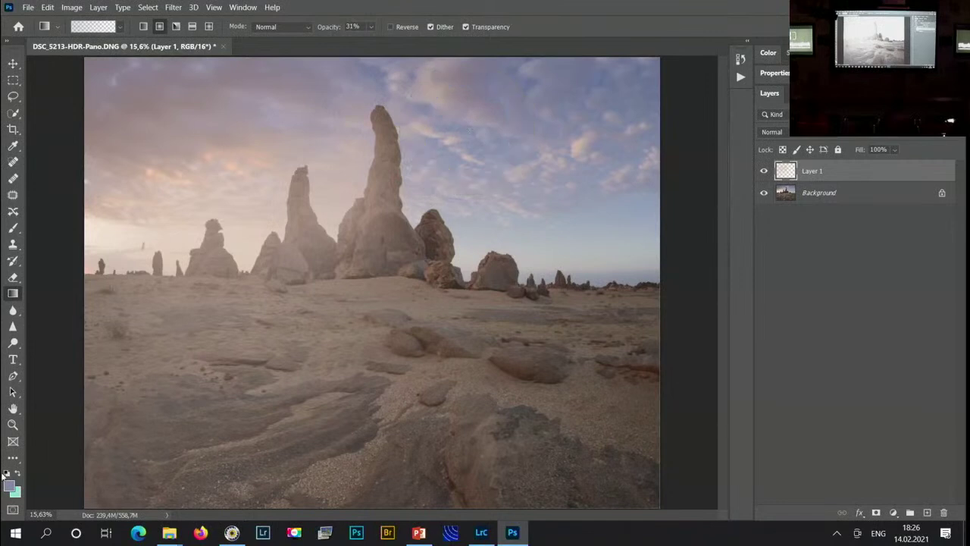
left_click(10, 486)
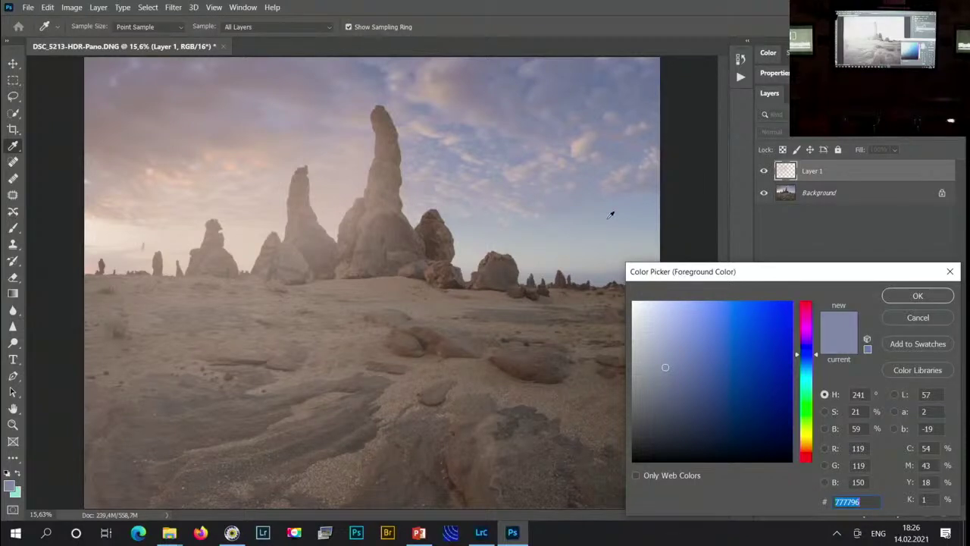
mouse_move(665, 418)
left_mouse_down()
mouse_move(665, 436)
mouse_move(691, 430)
left_mouse_up()
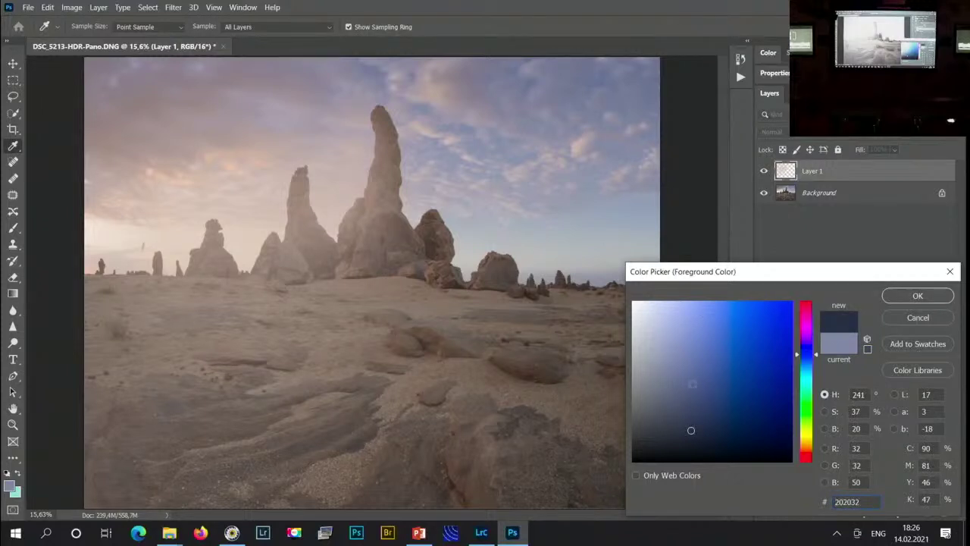
left_click(913, 297)
key("g")
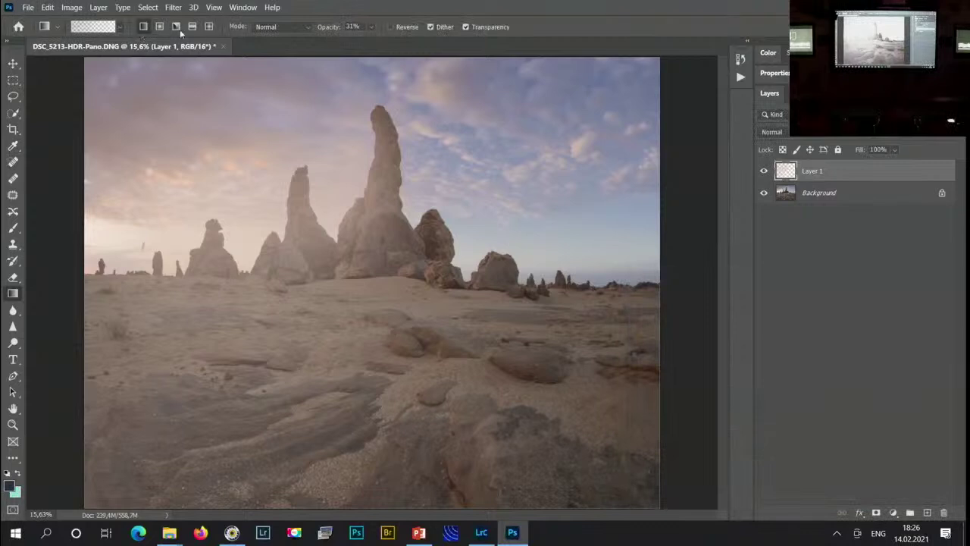
- Draw linear gradients in dark tones inward from the photo's upper-right, lower-right and right edges and over the lower foreground
left_click(142, 28)
left_click_drag(687, 104, 346, 397)
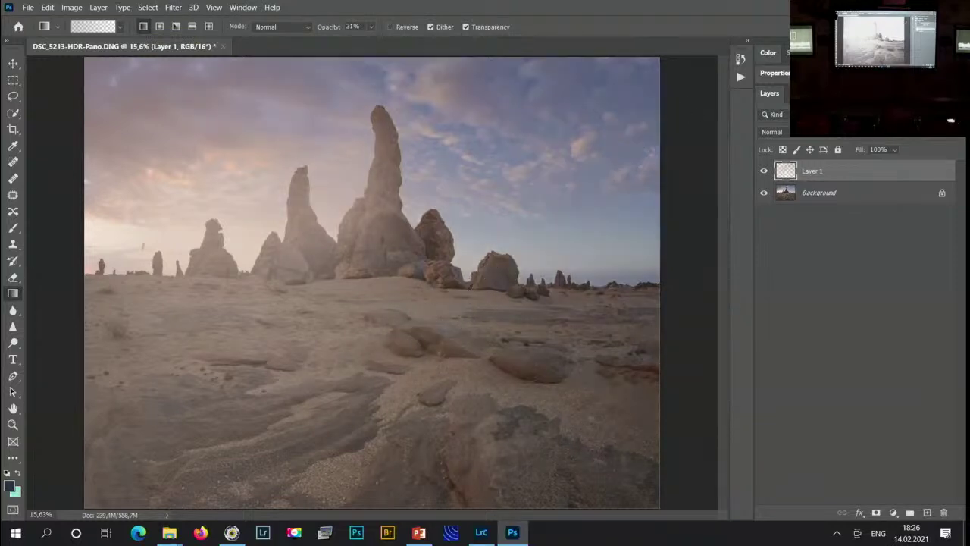
left_click_drag(593, 458, 513, 283)
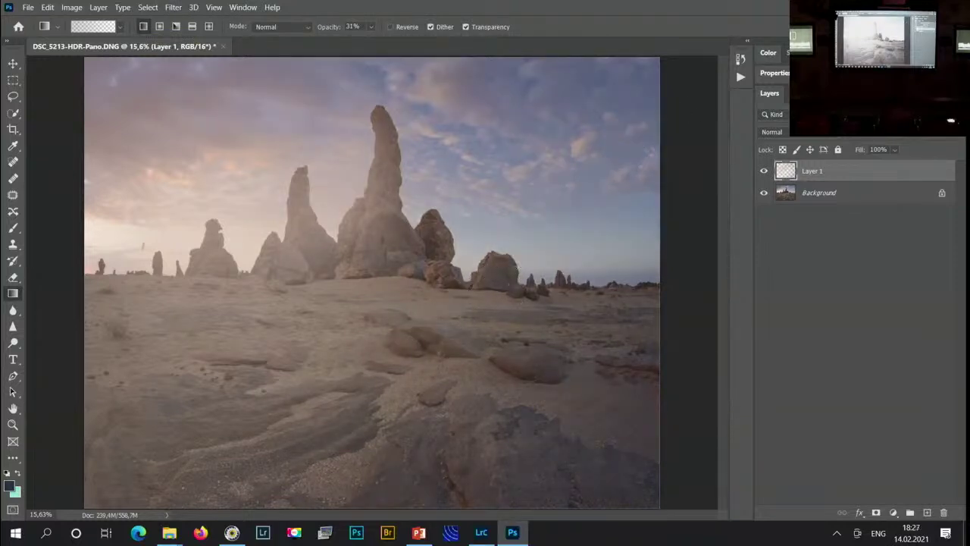
left_click_drag(604, 106, 106, 257)
left_click_drag(669, 266, 547, 320)
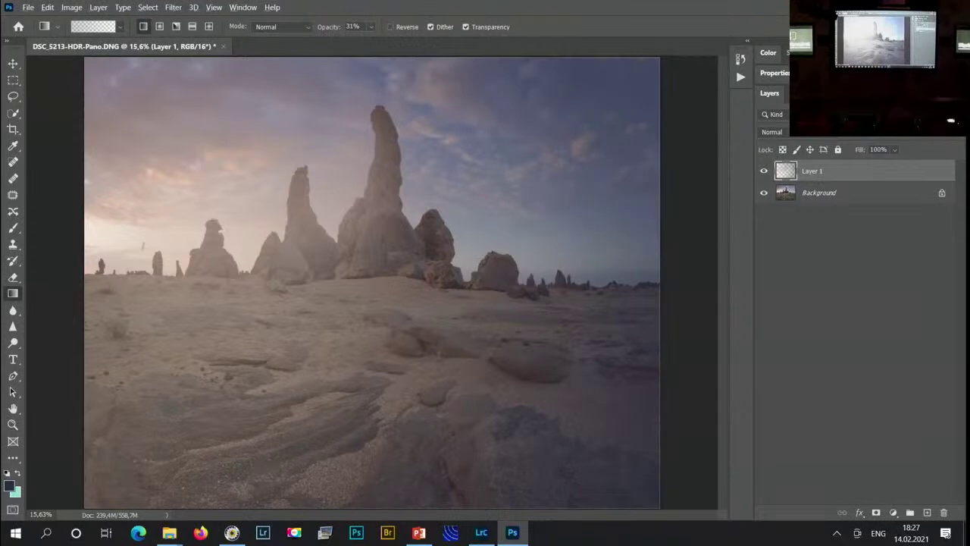
left_click_drag(253, 355, 428, 341)
left_click_drag(326, 483, 314, 310)
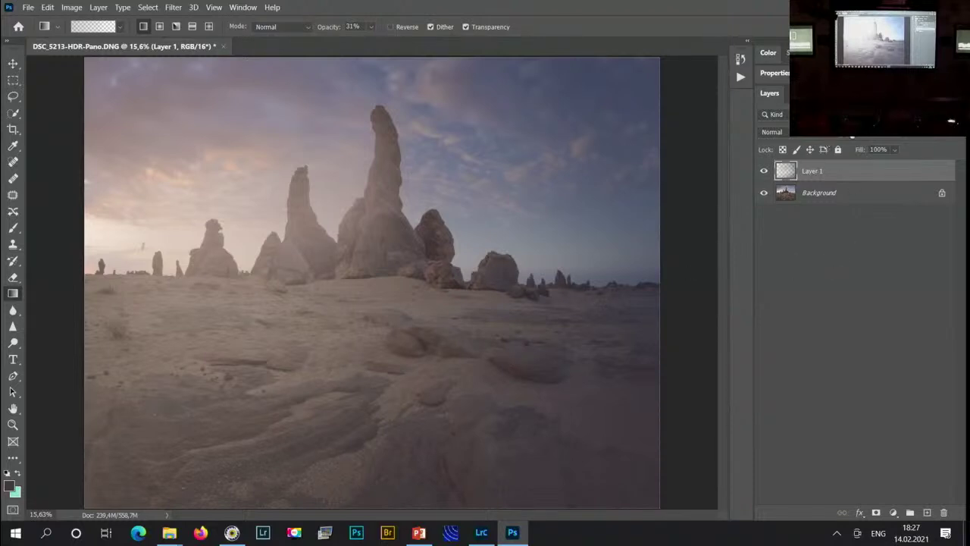
- Toggle the visibility of Layer 1 repeatedly to compare the photo with and without the gradients
key("ctrl+z")
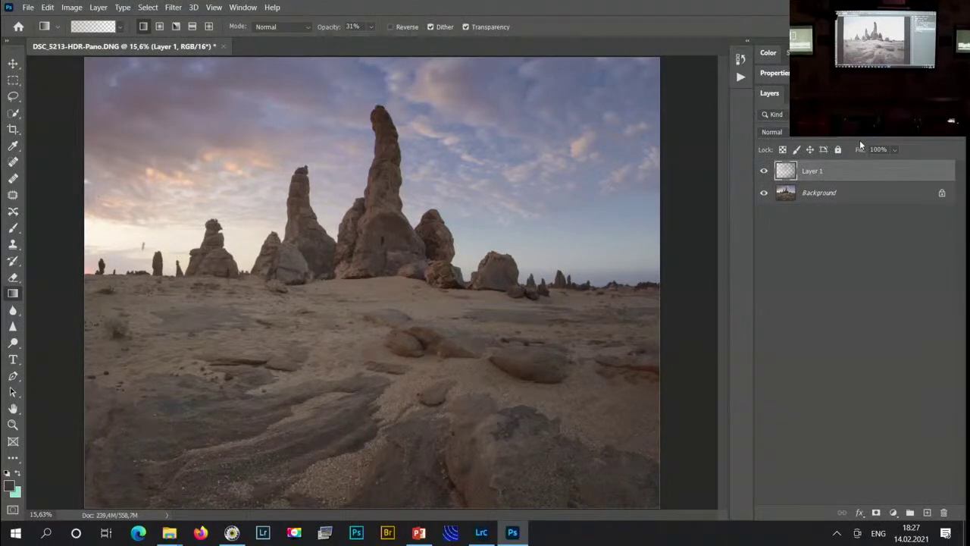
left_click(764, 172)
left_click(763, 172)
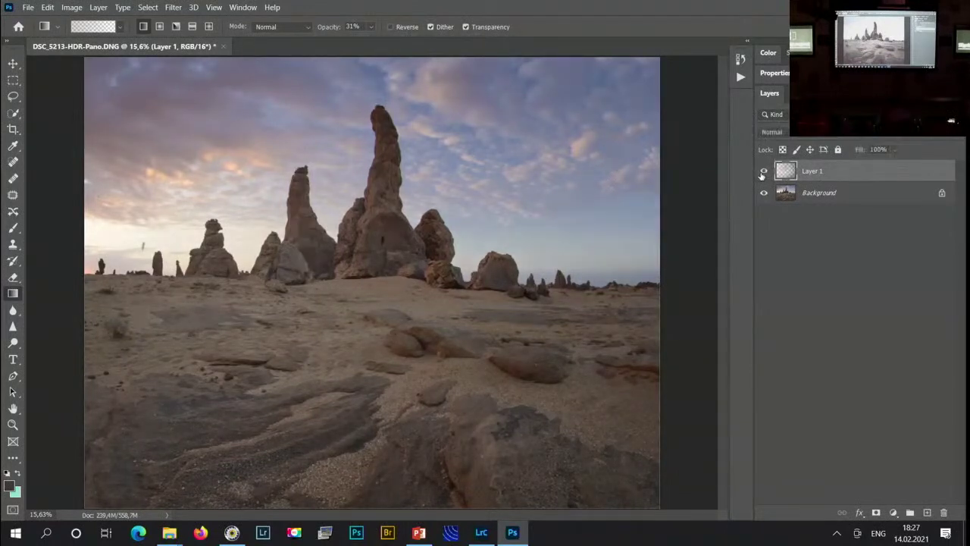
left_click(763, 172)
left_click(763, 172)
left_click(763, 172)
left_click(763, 172)
- Duplicate Layer 1 and set the copy's blending mode to Overlay
key("ctrl+j")
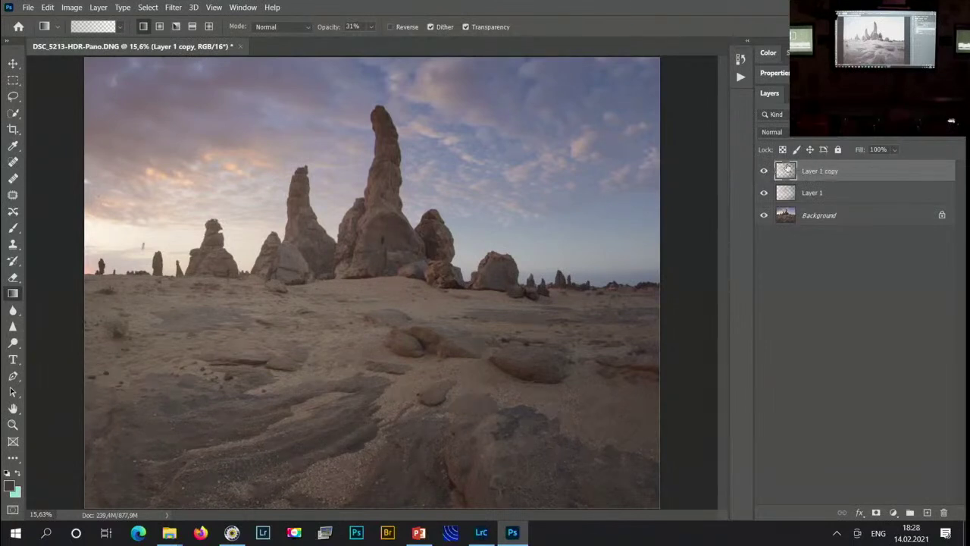
left_click(817, 136)
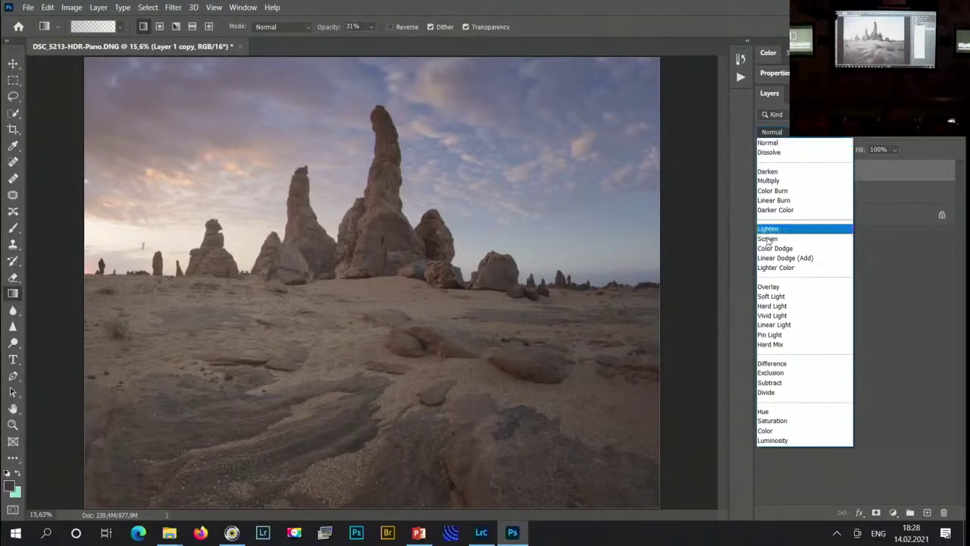
left_click(790, 291)
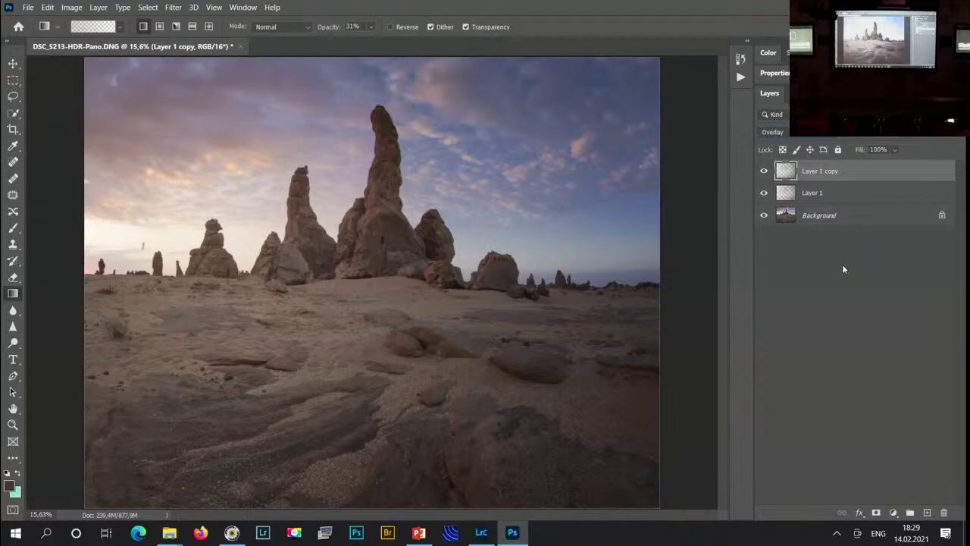
- Group Layer 1 with its copy and toggle the group's visibility to compare the photo before and after
left_click(814, 194, "shift")
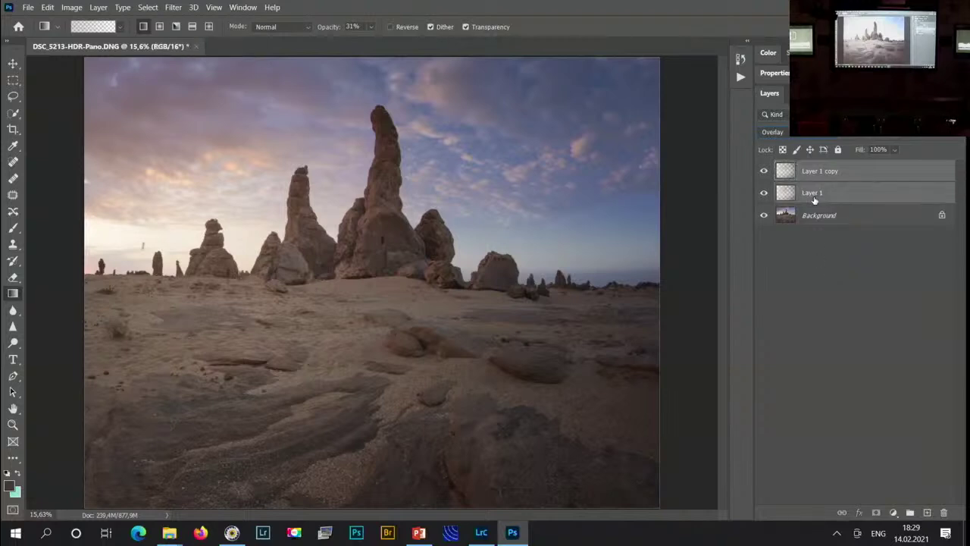
key("ctrl+g")
left_click(764, 169, "alt")
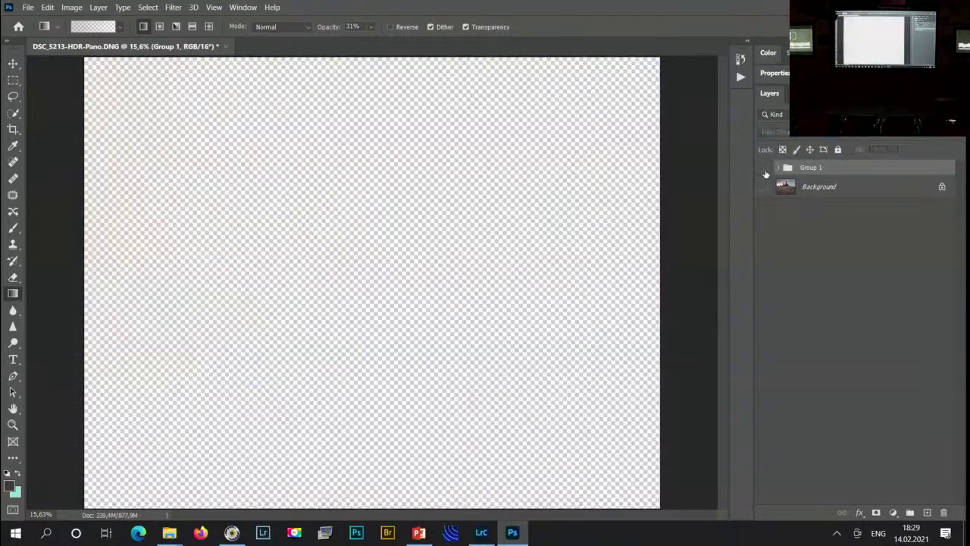
left_click(765, 170, "alt")
left_click(764, 170)
left_click(765, 170)
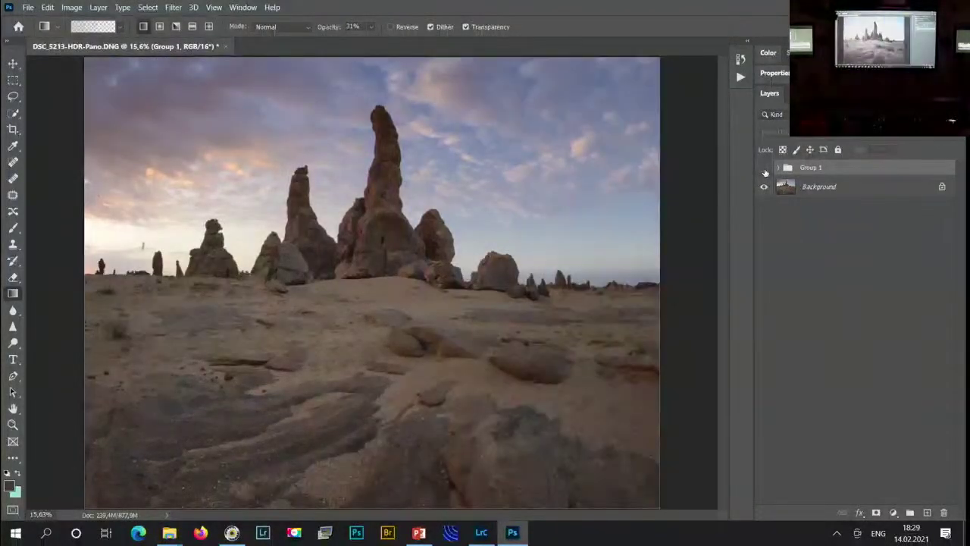
left_click(765, 170)
left_click(764, 170)
left_click(764, 170)
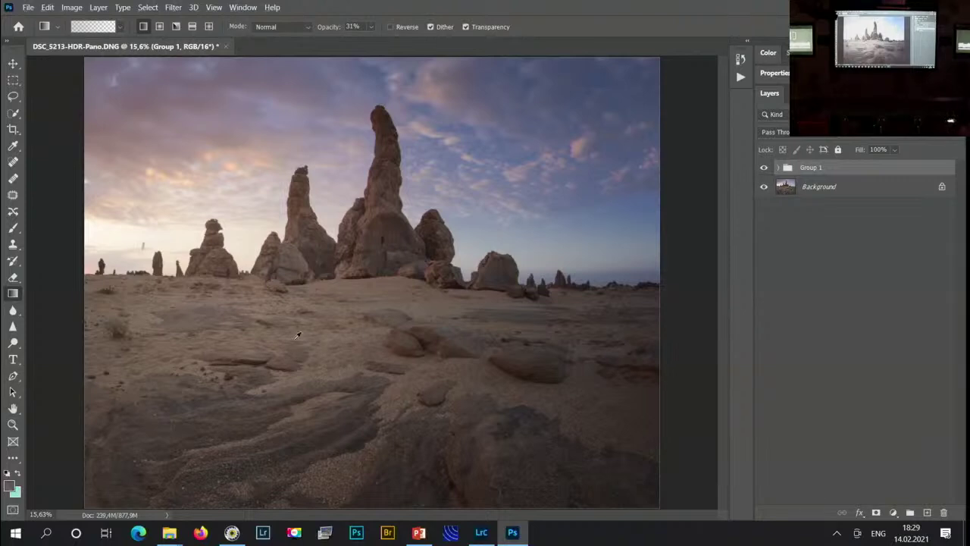
- Merge all visible layers into the Background and duplicate the merged photo onto a new layer
key("z")
left_click(345, 326, "alt")
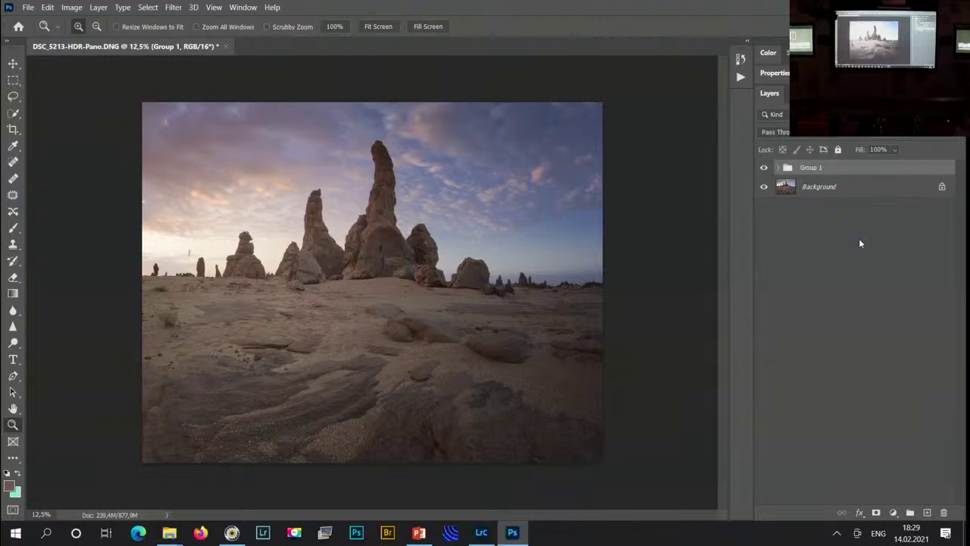
key("ctrl+shift+e")
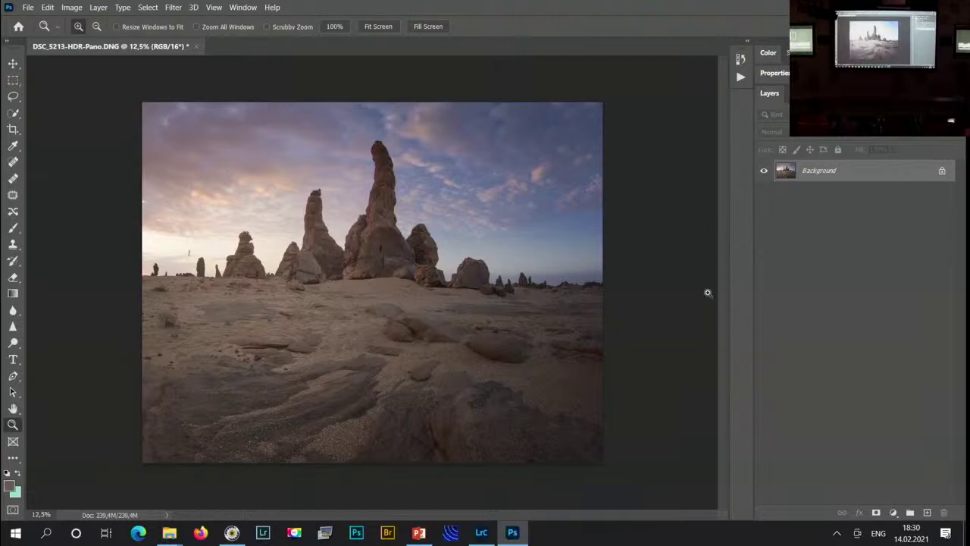
key("ctrl+j")
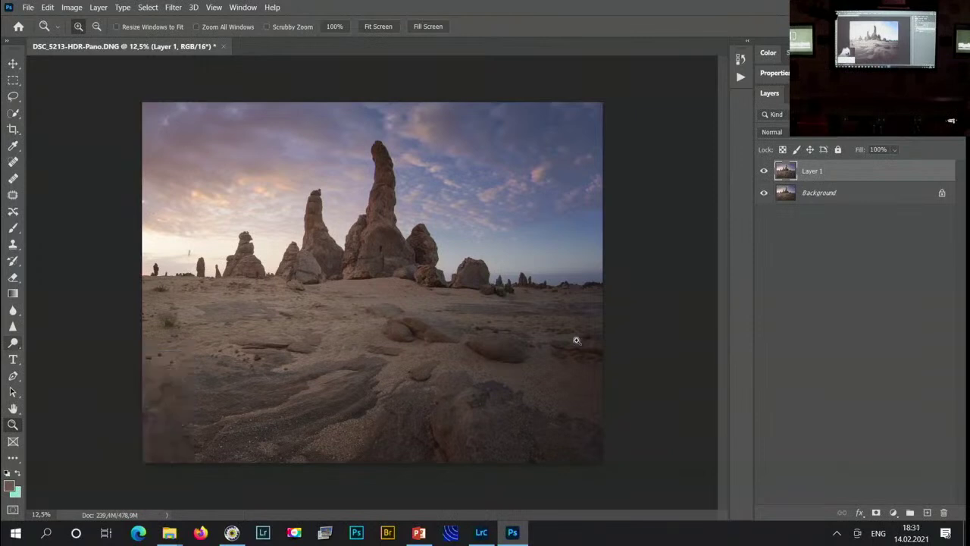
- Add an empty layer on top of the stack and set its blending mode to Overlay
left_click(926, 513)
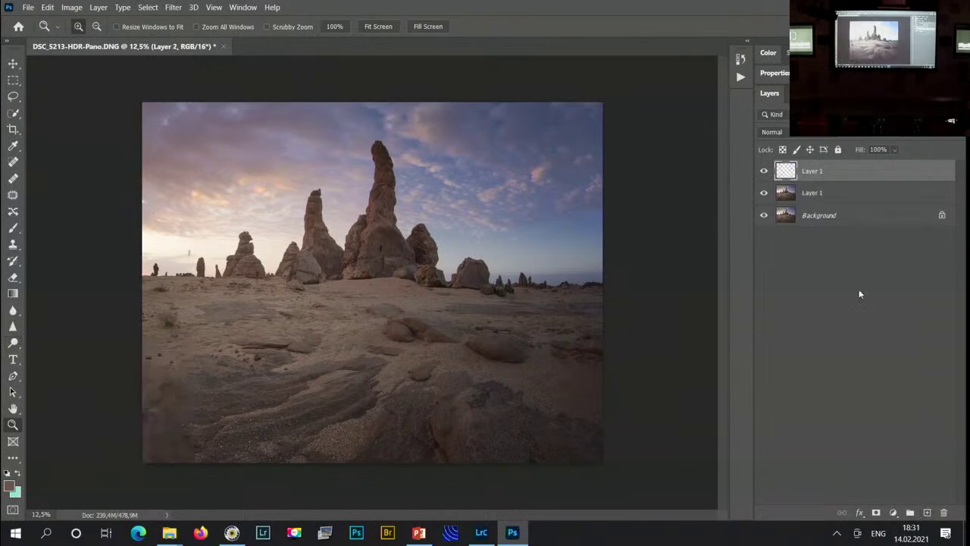
left_click(770, 132)
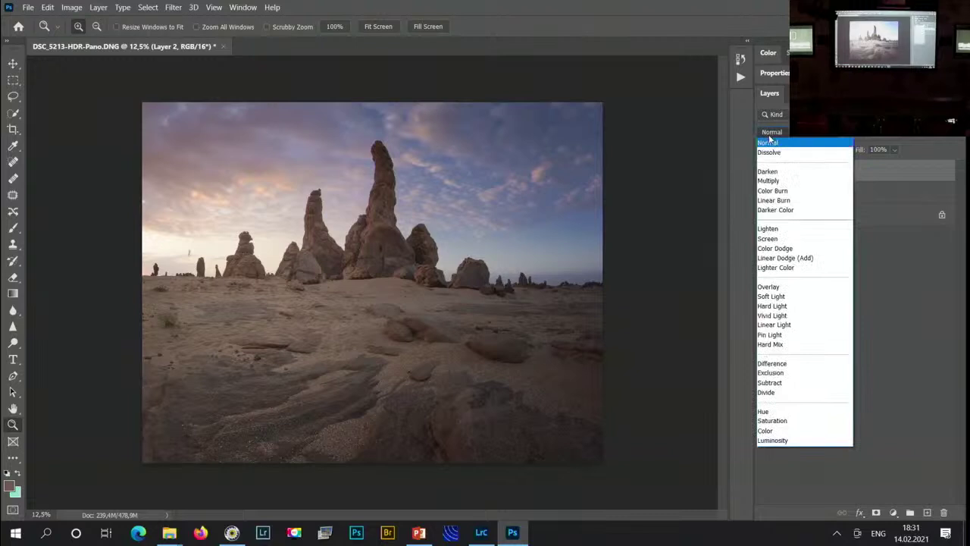
left_click(776, 288)
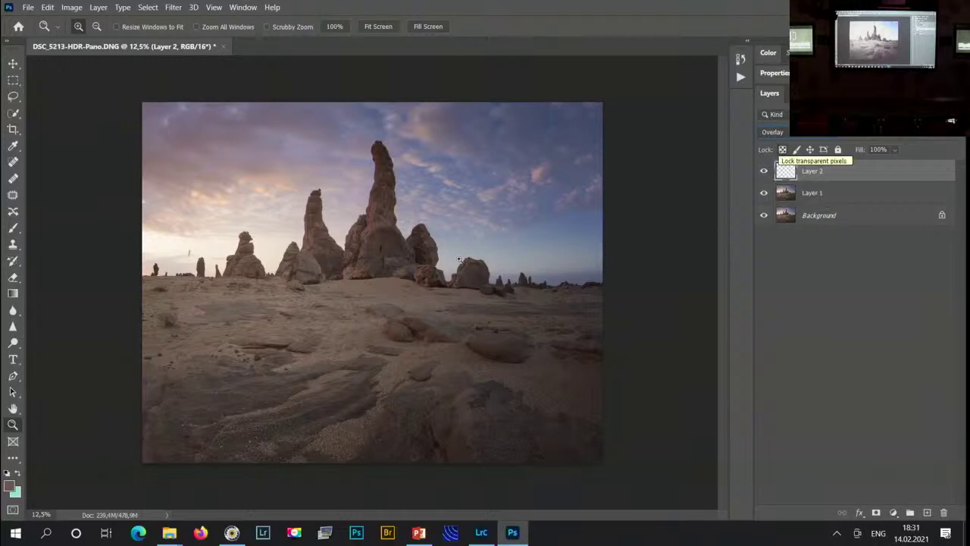
- Set up a soft brush with 12% hardness and 30% opacity, using a light warm colour sampled from the bright sky
left_click(276, 431)
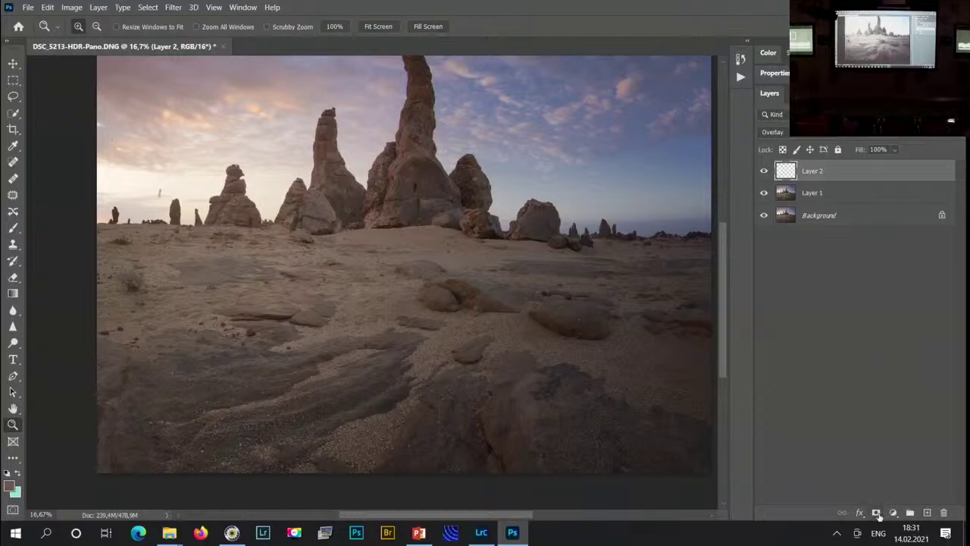
key("b")
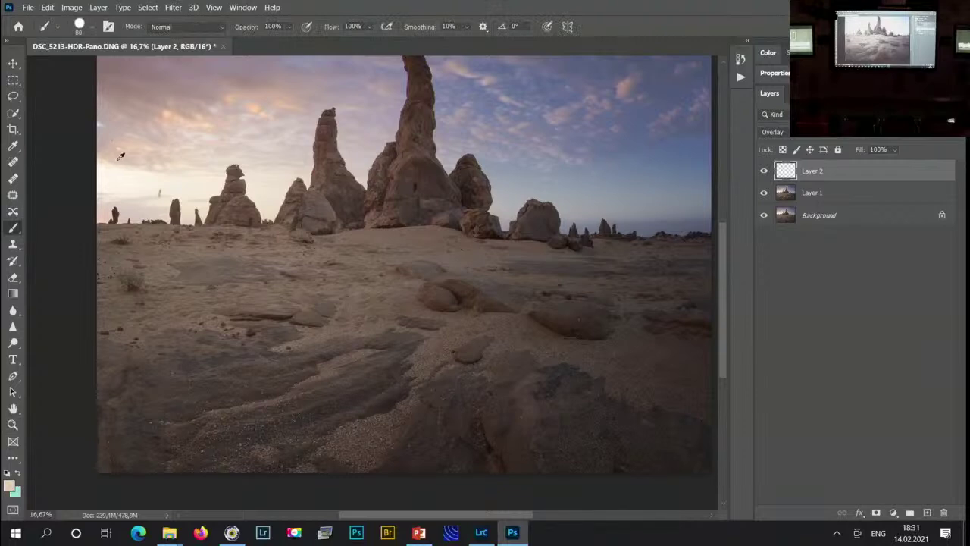
mouse_move(121, 156)
left_mouse_down()
mouse_move(109, 166)
mouse_move(137, 163)
left_mouse_up()
mouse_move(259, 30)
left_mouse_down()
mouse_move(184, 33)
mouse_move(202, 32)
left_mouse_up()
left_click(91, 27)
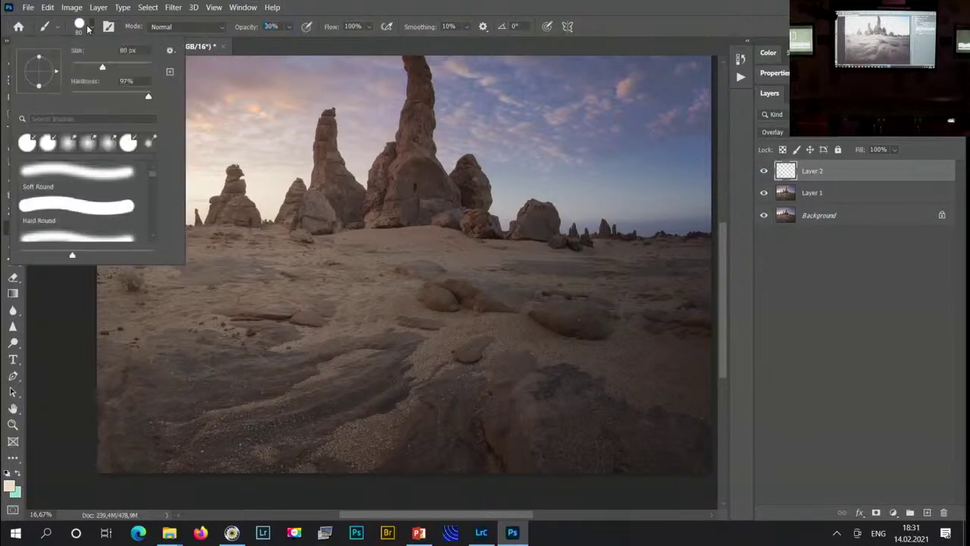
left_click_drag(83, 92, 81, 93)
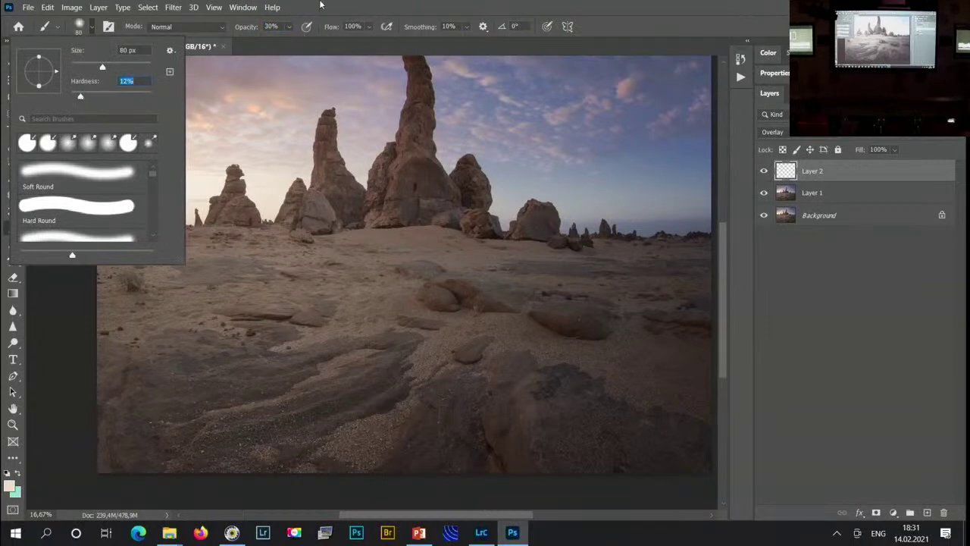
key("Return")
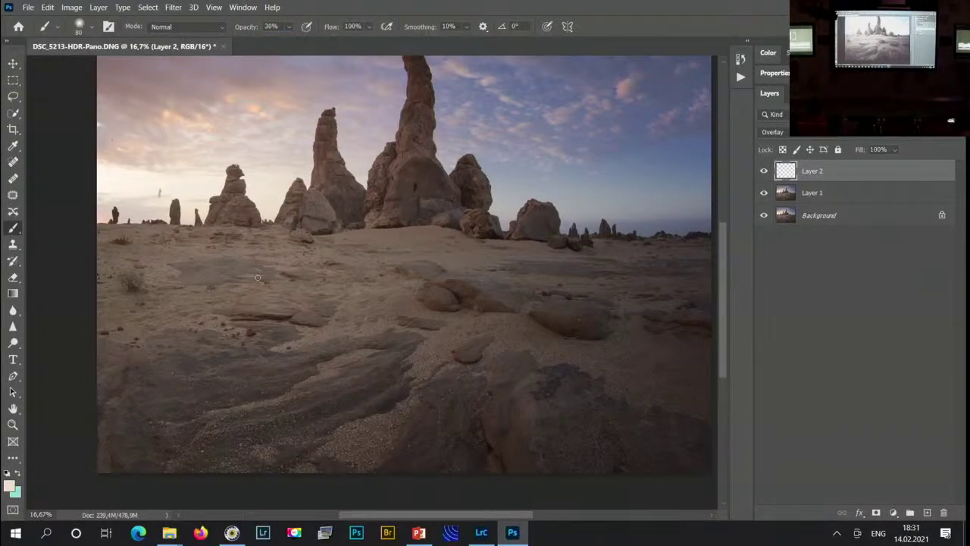
- Enlarge the brush and paint broad highlights over the foreground rock ridges on Layer 2
key("bracketright")
key("bracketright")
key("bracketright")
key("bracketright")
key("bracketright")
key("bracketright")
key("bracketright")
key("bracketright")
key("bracketright")
key("bracketright")
key("bracketright")
key("bracketright")
key("bracketright")
mouse_move(377, 351)
left_mouse_down()
mouse_move(217, 418)
mouse_move(160, 429)
left_mouse_up()
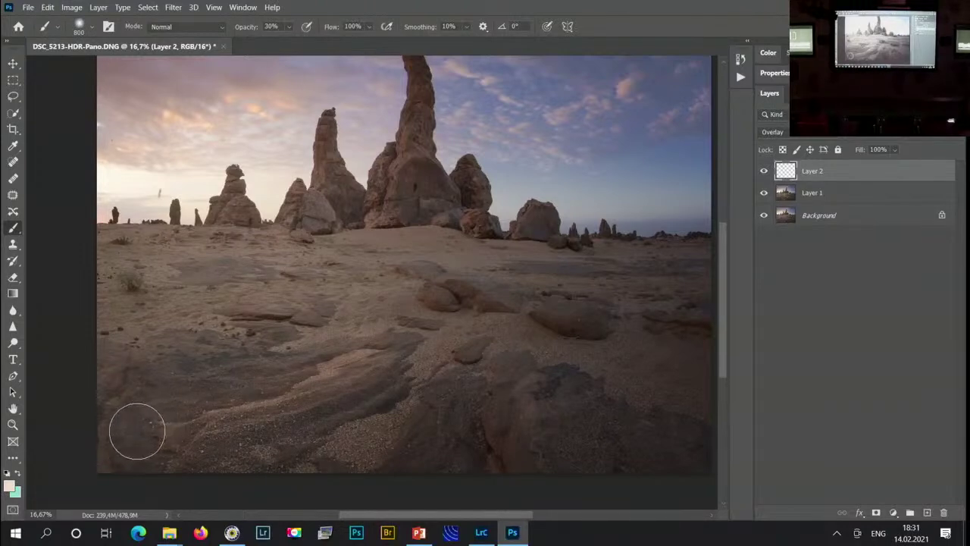
mouse_move(466, 386)
left_mouse_down()
mouse_move(480, 475)
mouse_move(515, 412)
mouse_move(529, 470)
mouse_move(466, 436)
mouse_move(373, 494)
mouse_move(335, 433)
mouse_move(207, 399)
mouse_move(50, 428)
mouse_move(171, 473)
mouse_move(298, 411)
left_mouse_up()
- Reduce the brush to about 125 px and paint finer highlights along the foreground ridges
key("[")
key("[")
key("[")
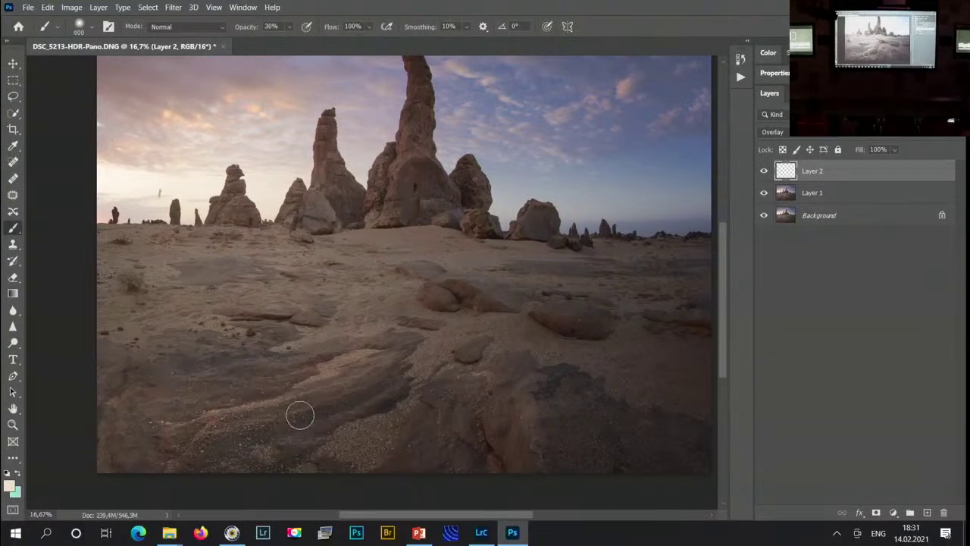
key("[")
key("[")
key("[")
key("[")
key("[")
key("[")
key("[")
key("[")
key("bracketleft")
mouse_move(363, 383)
left_mouse_down()
mouse_move(327, 403)
mouse_move(203, 429)
left_mouse_up()
left_click(303, 374)
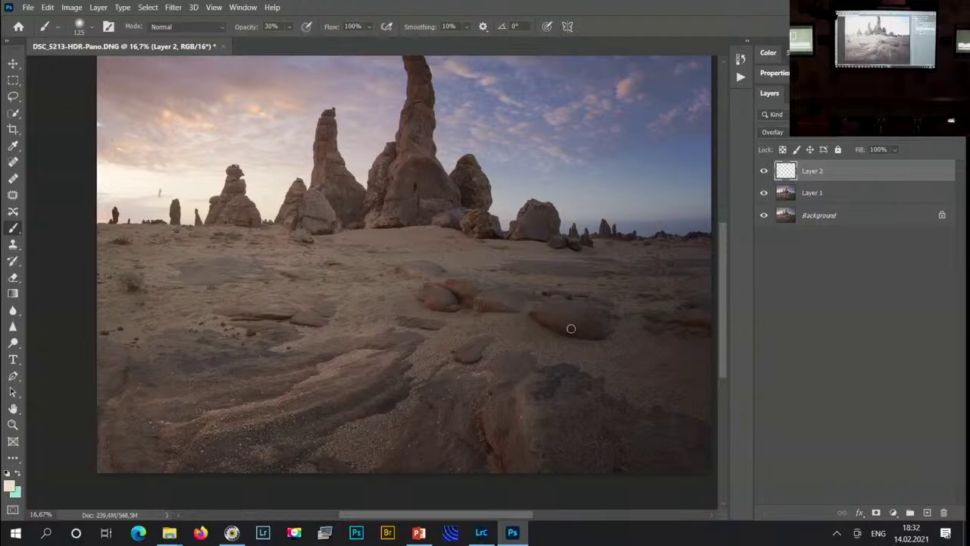
- Sample a dark brown from the ground crack and set the brush to 600 px at 20% opacity
key("bracketright")
key("bracketright")
key("bracketright")
key("bracketright")
left_click(282, 315, "alt")
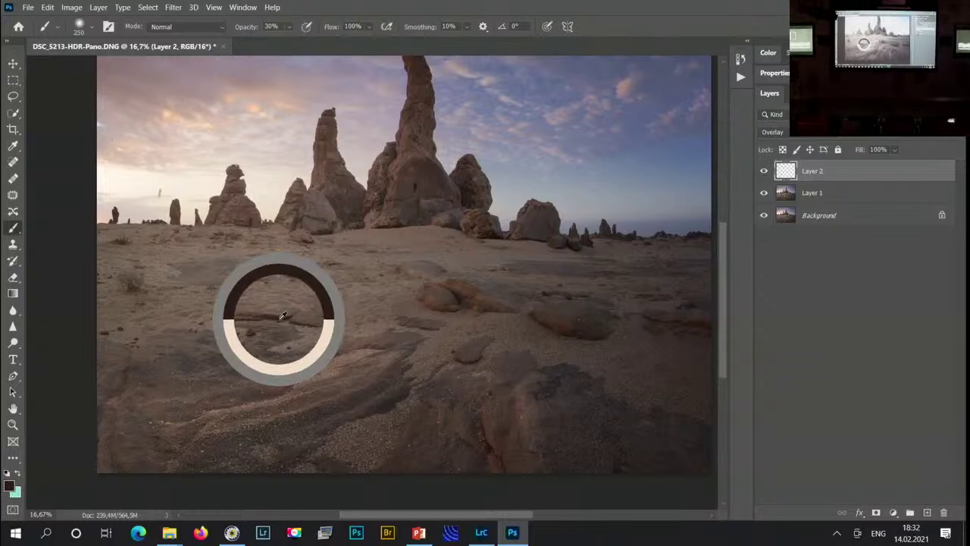
key("bracketright")
key("bracketright")
key("bracketright")
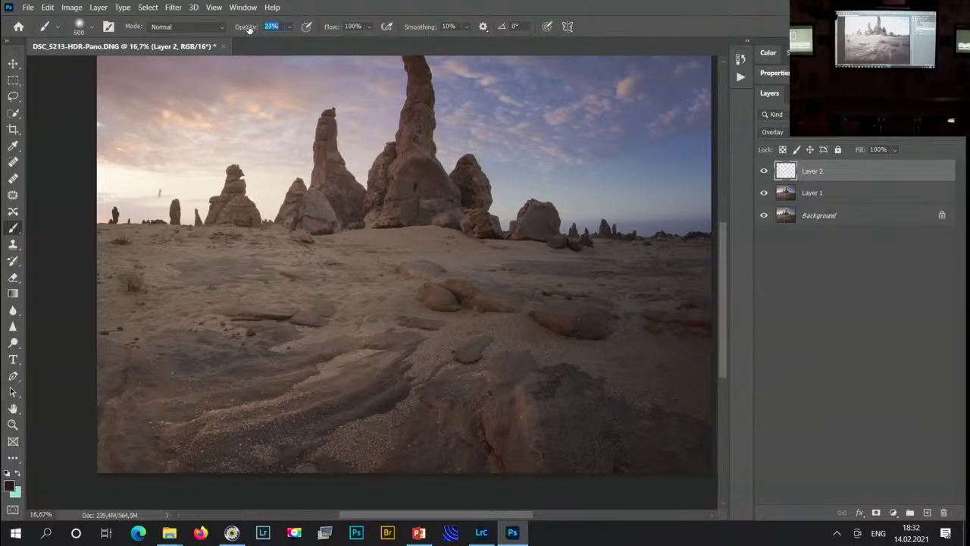
left_click_drag(242, 28, 247, 28)
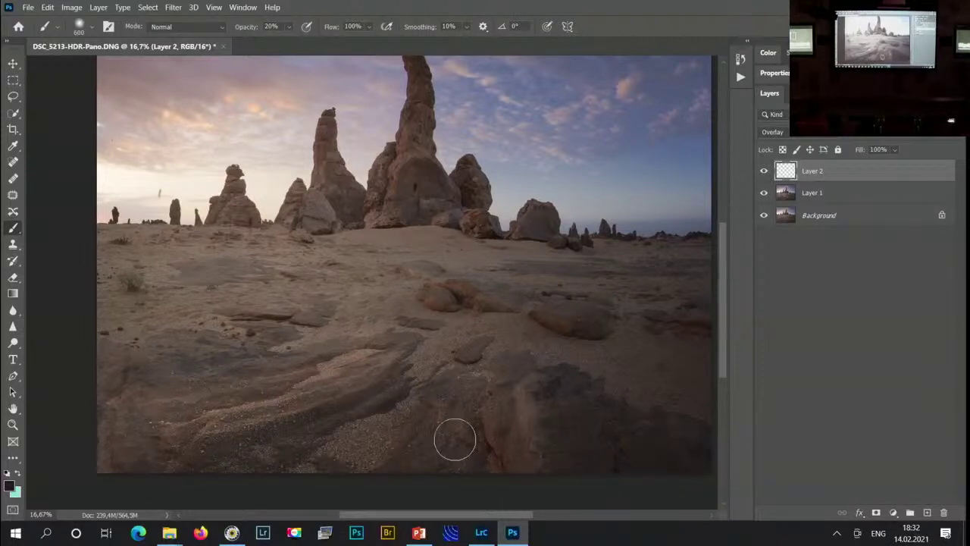
- Reduce the brush to 250 px and darken the lower edge of the foreground with the sampled brown
key("bracketleft")
key("bracketleft")
key("bracketleft")
key("bracketleft")
key("bracketleft")
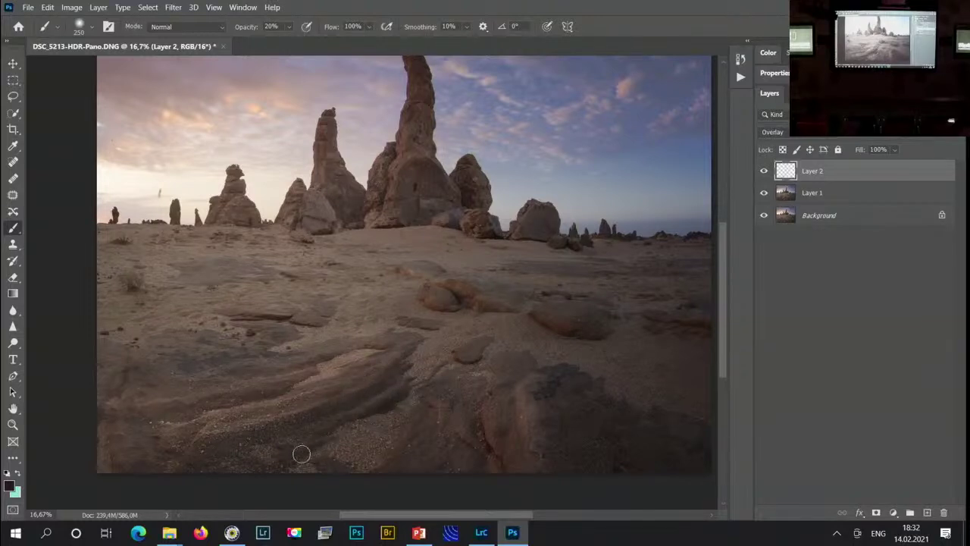
mouse_move(285, 475)
left_mouse_down()
mouse_move(243, 451)
mouse_move(144, 492)
left_mouse_up()
- Toggle Layer 2's visibility to compare the foreground with and without the painted light and shadow
left_click(763, 173)
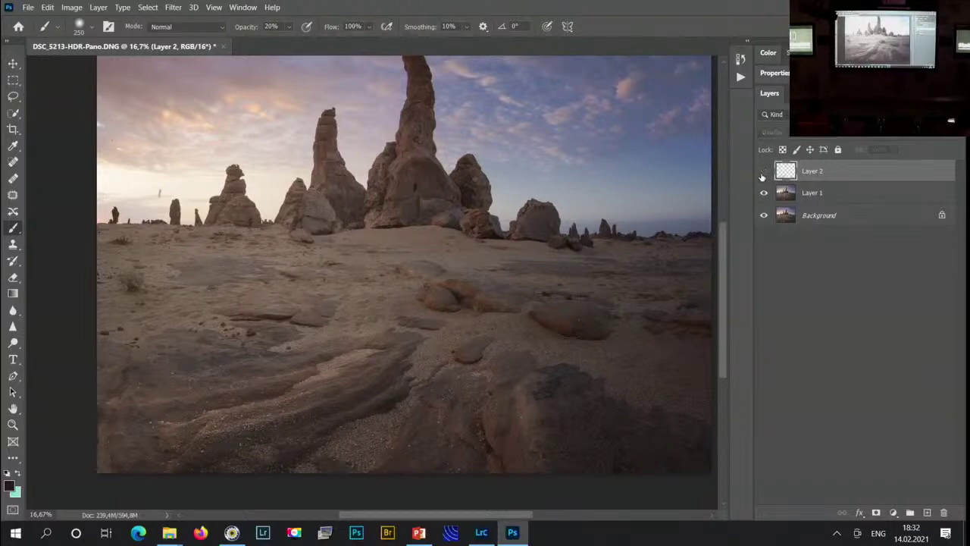
left_click(763, 173)
left_click(763, 173)
left_click(763, 173)
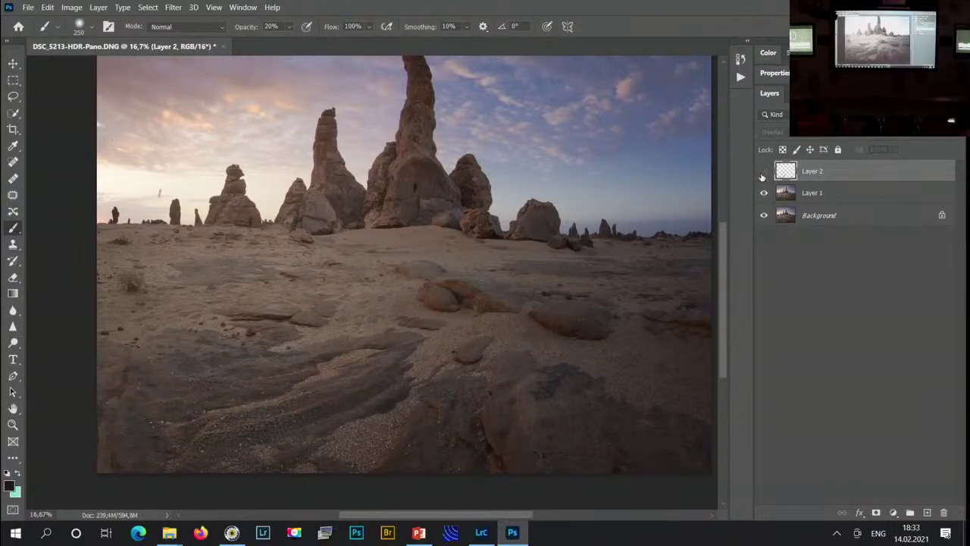
left_click(764, 173)
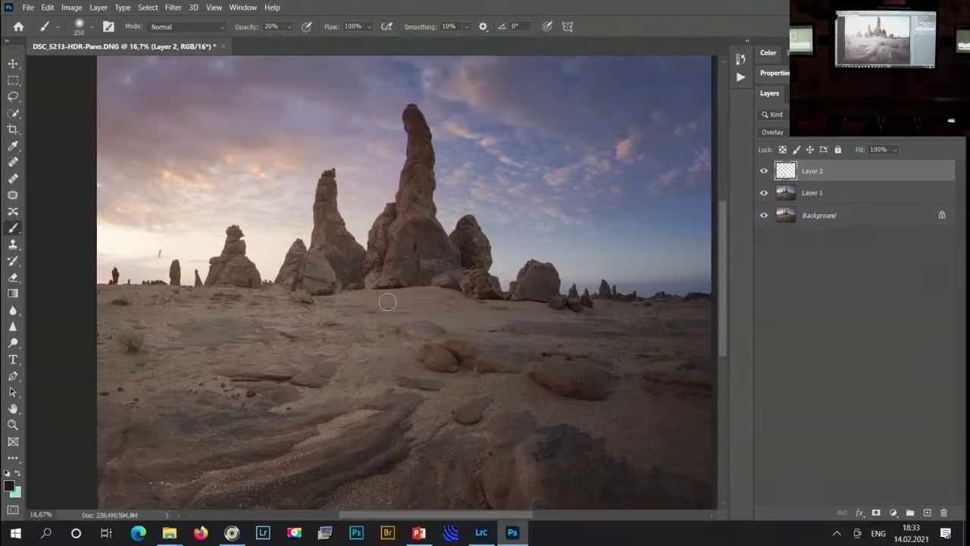
- Select the rock formations and adjoining sand on Layer 1 with the Quick Selection tool
key("z")
left_click(402, 169)
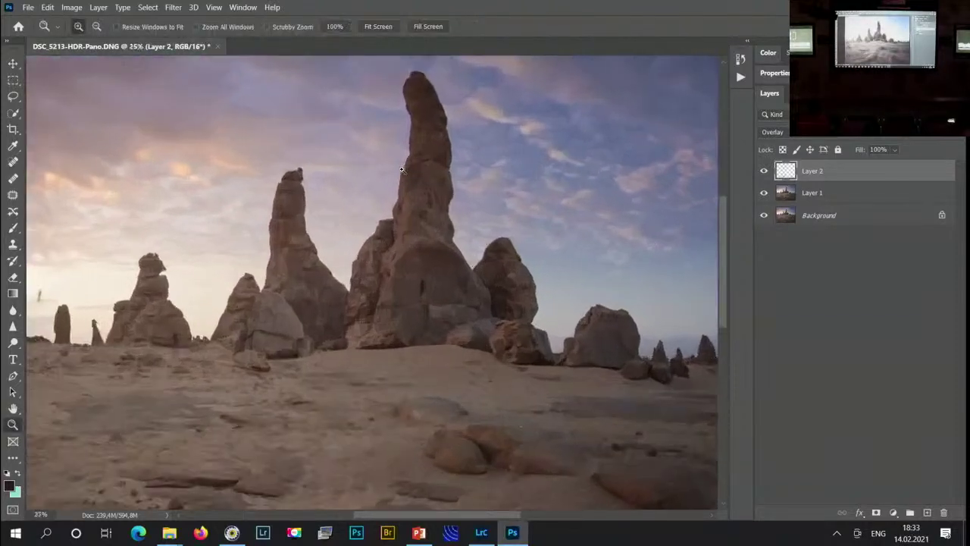
scroll(402, 169, "up", 1)
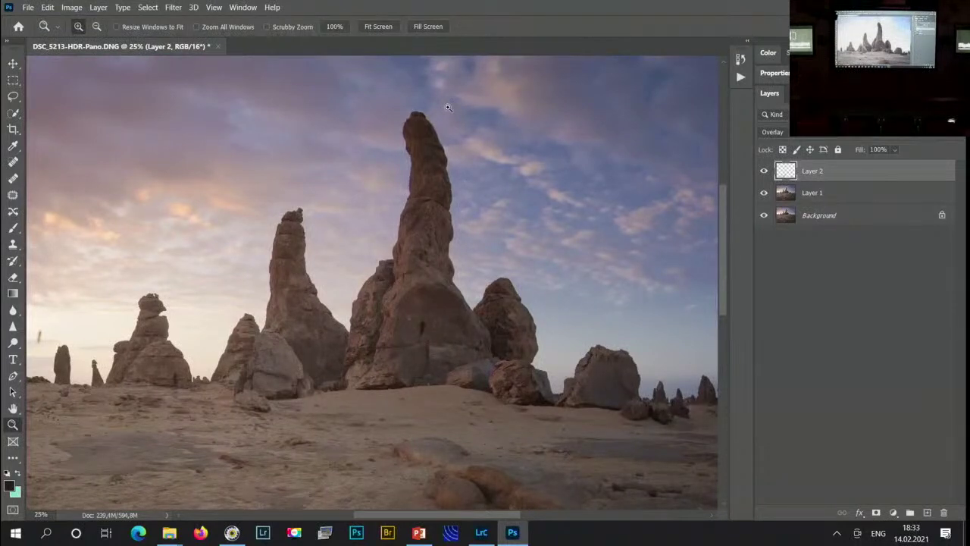
left_click(795, 195)
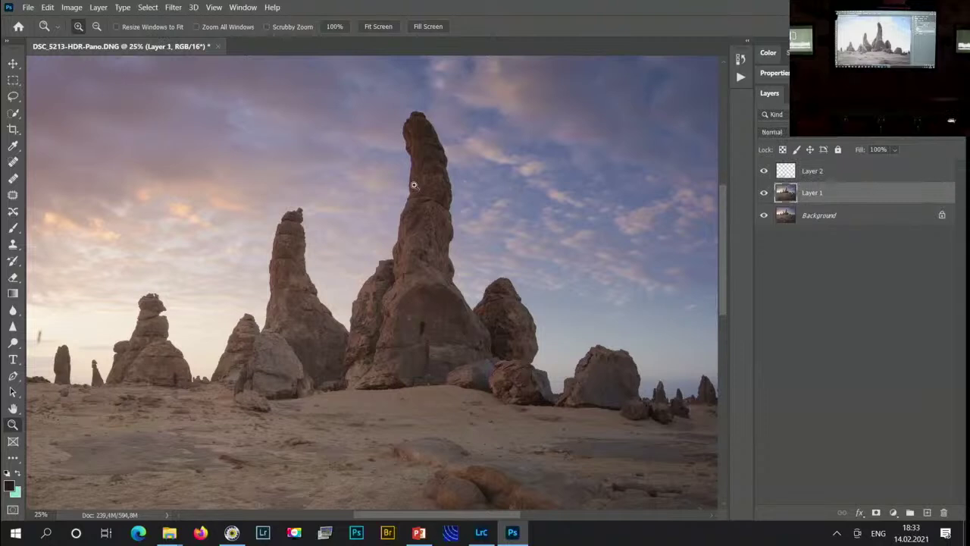
left_click(11, 114)
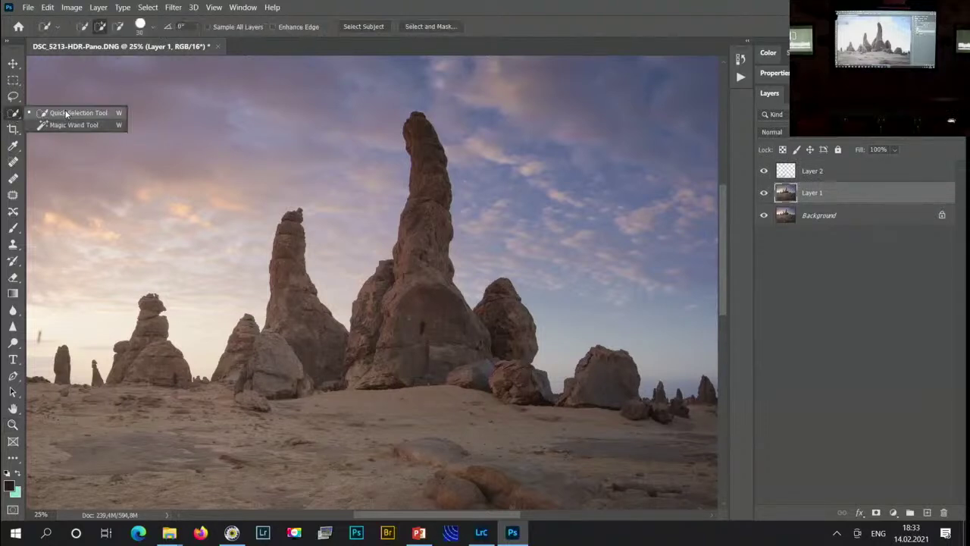
left_click(66, 113)
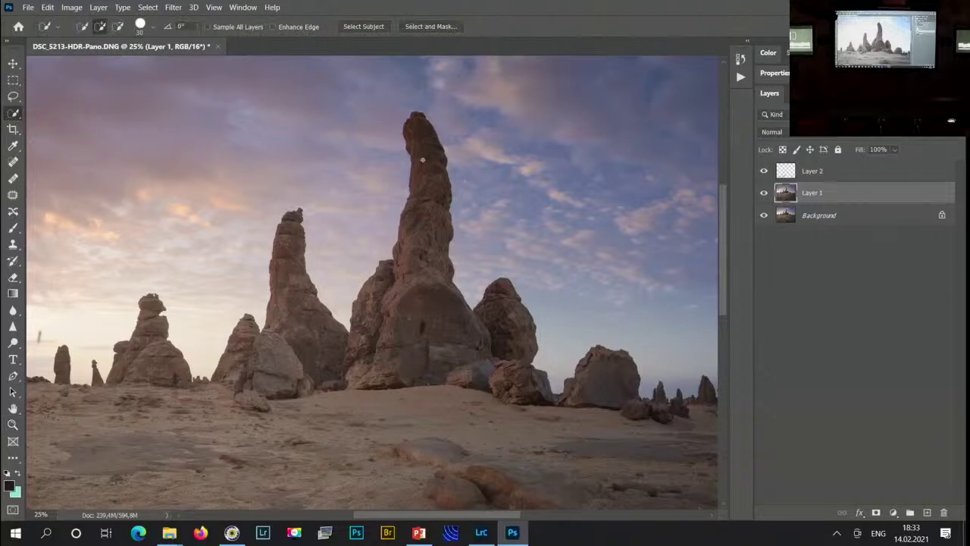
mouse_move(422, 145)
left_mouse_down()
mouse_move(425, 255)
mouse_move(390, 348)
mouse_move(262, 377)
mouse_move(447, 358)
mouse_move(507, 341)
mouse_move(523, 391)
mouse_move(593, 388)
mouse_move(592, 397)
mouse_move(465, 413)
mouse_move(240, 408)
mouse_move(155, 362)
mouse_move(101, 436)
mouse_move(52, 445)
mouse_move(279, 469)
mouse_move(395, 450)
left_mouse_up()
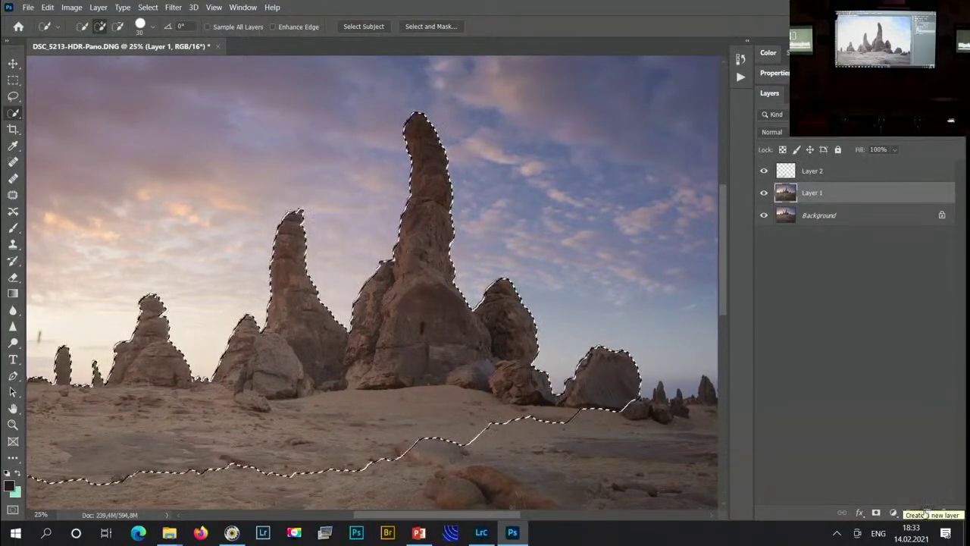
- Add an empty layer above Layer 1, mask it to the rock selection and inspect the mask
left_click(926, 512)
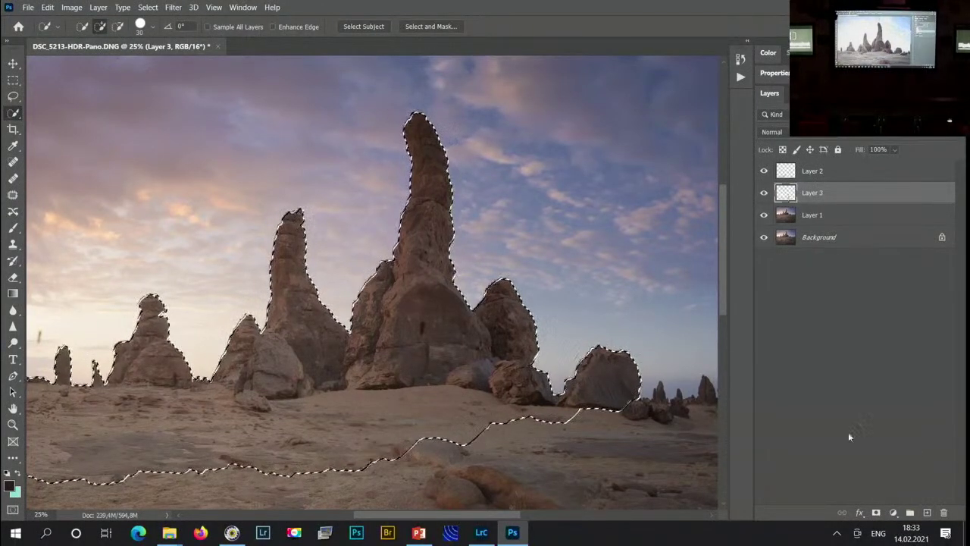
left_click(876, 513)
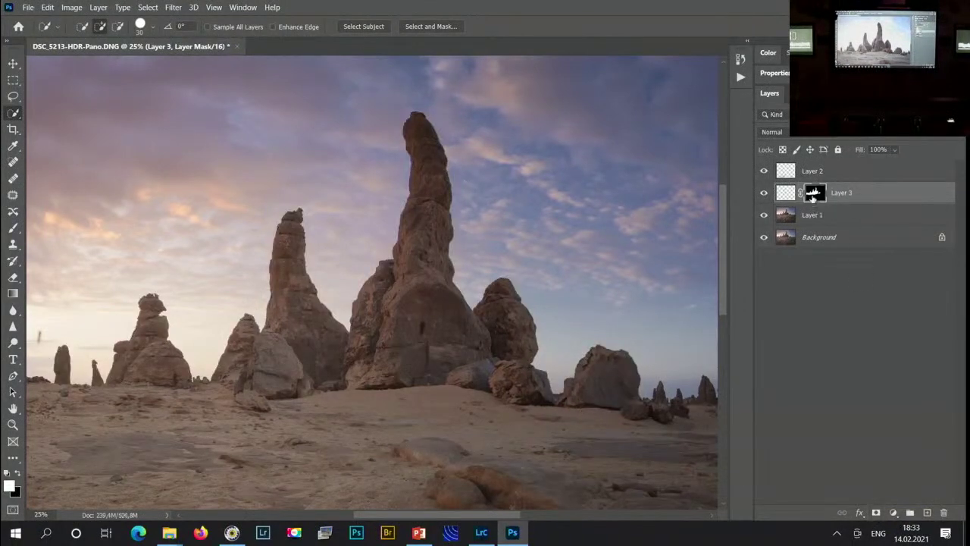
left_click(813, 192, "alt")
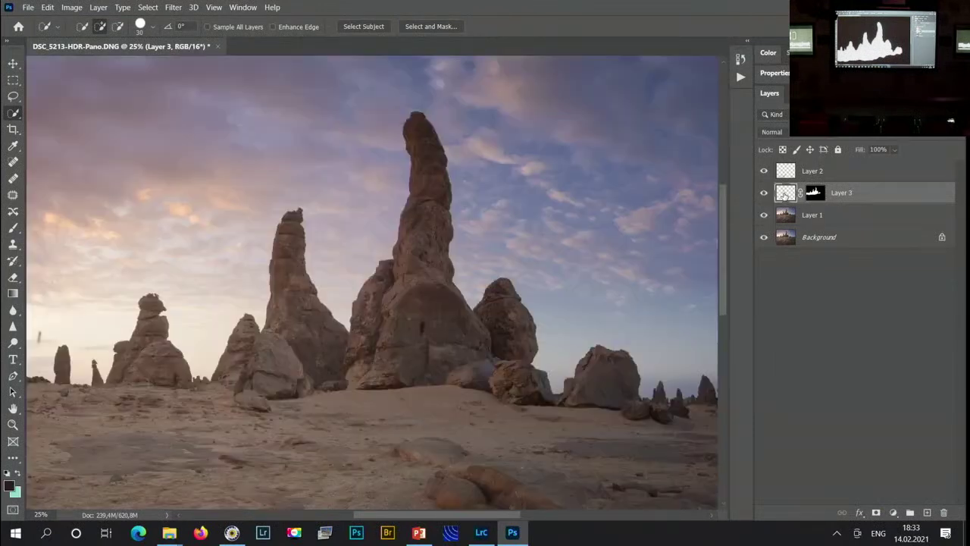
left_click(785, 194)
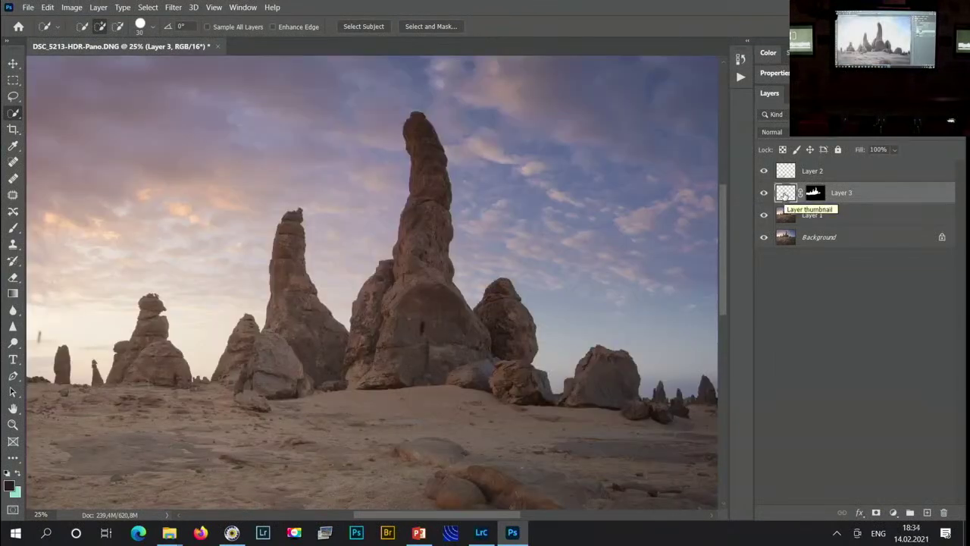
- Feather Layer 3's mask slightly while viewing the mask on its own
double_click(812, 194)
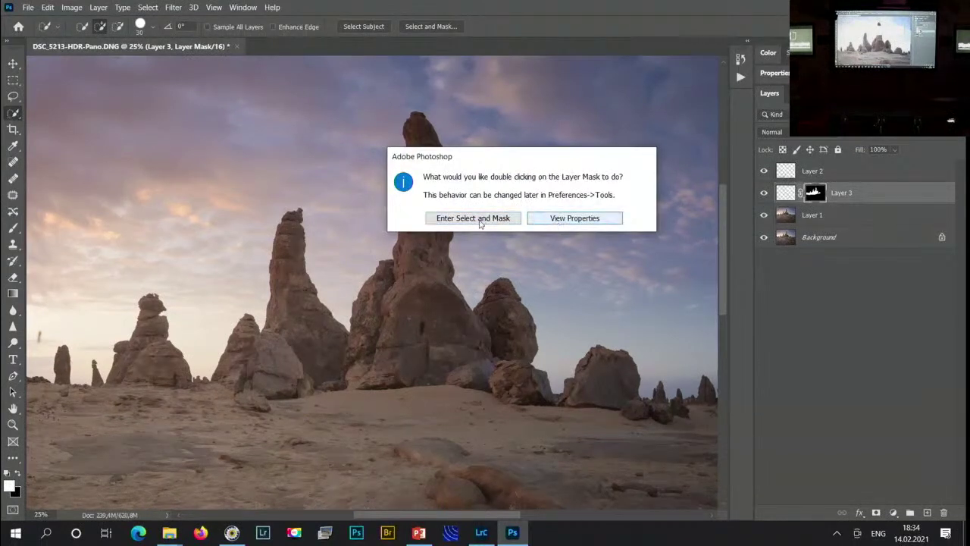
left_click(558, 218)
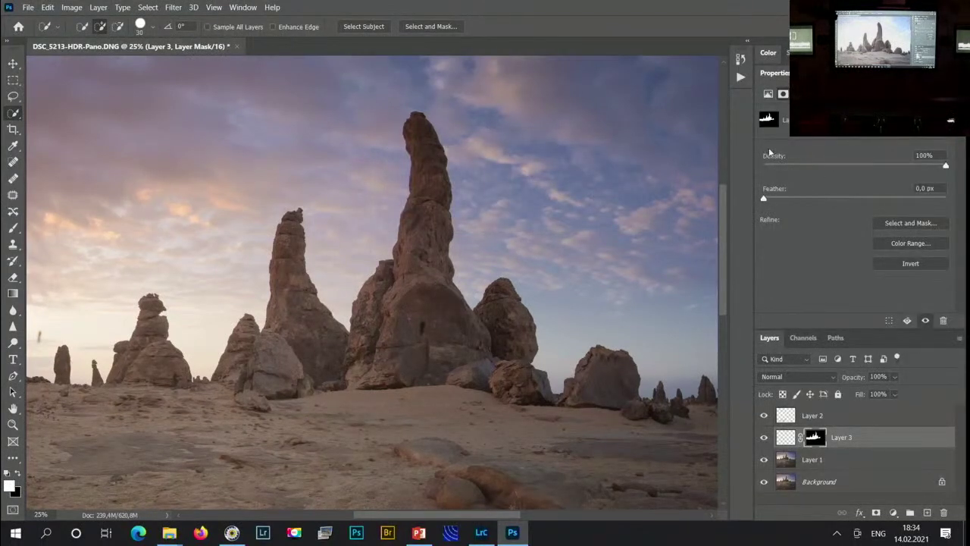
left_click_drag(784, 199, 794, 199)
left_click(813, 438, "alt")
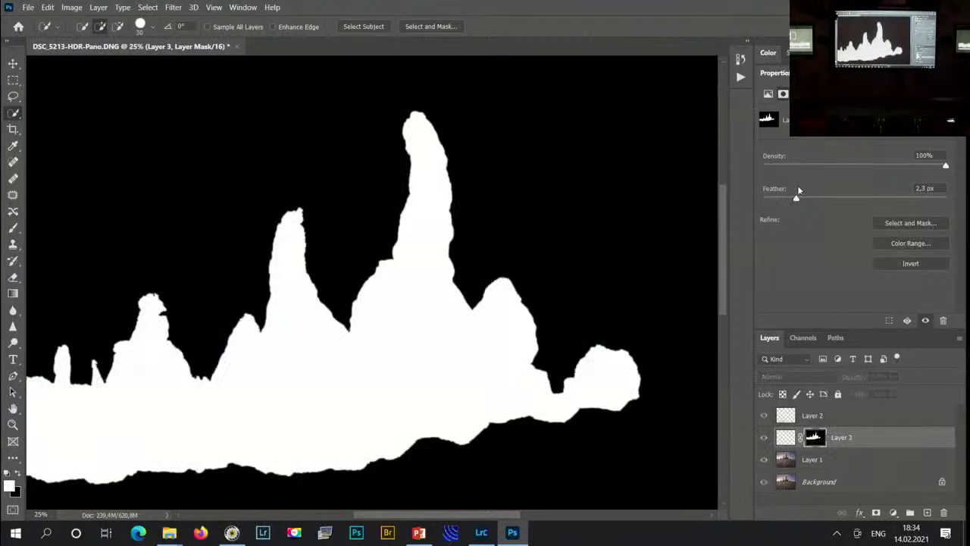
mouse_move(795, 200)
left_mouse_down()
mouse_move(849, 199)
mouse_move(806, 200)
left_mouse_up()
- Set Layer 3's blending mode to Overlay and choose a radial Gradient for its pixel content
left_click(786, 437)
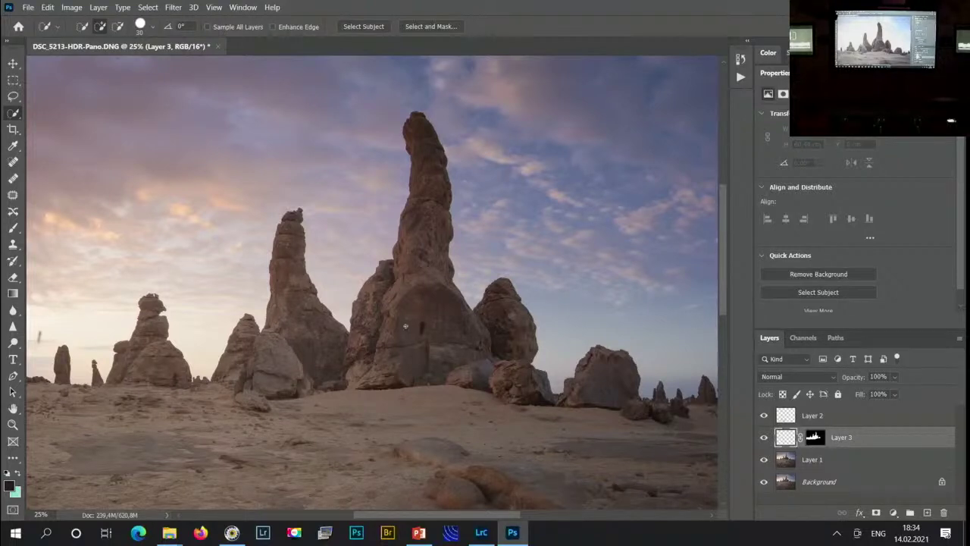
key("g")
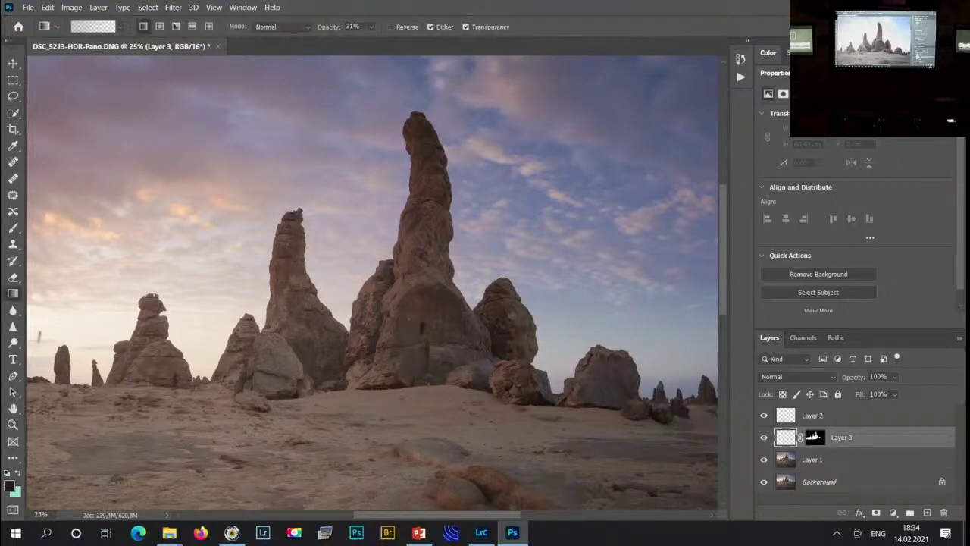
left_click(159, 27)
left_click(789, 379)
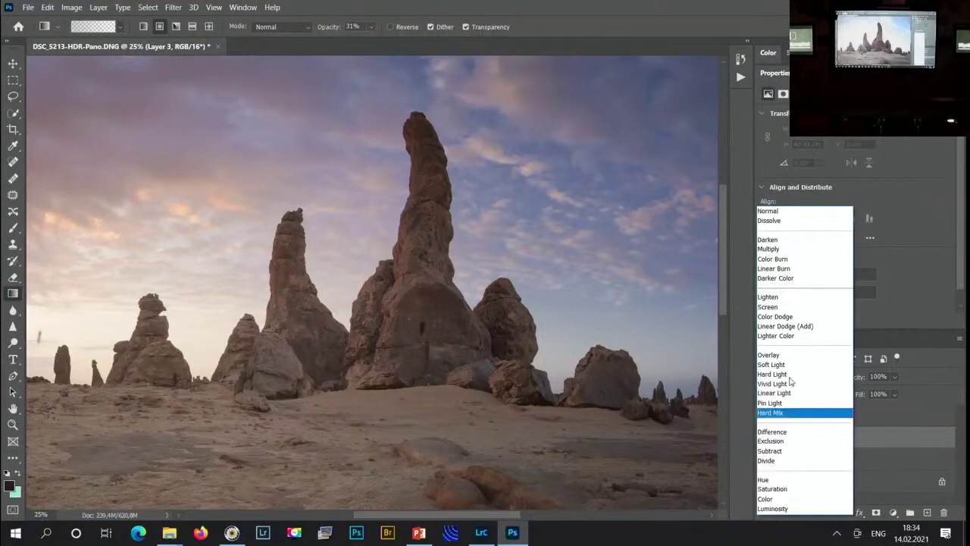
left_click(776, 357)
- Brighten the tallest rock pillar with several radial gradients at 23% opacity in a light tone sampled from the sky near the horizon
mouse_move(66, 315)
left_mouse_down()
mouse_move(79, 301)
mouse_move(66, 290)
mouse_move(74, 298)
left_mouse_up()
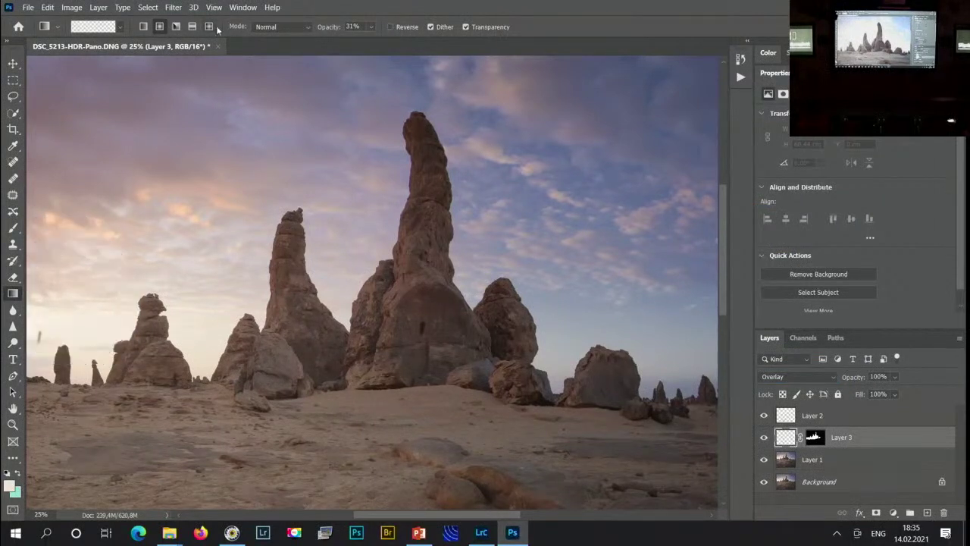
left_click_drag(332, 28, 327, 28)
left_click_drag(395, 190, 444, 264)
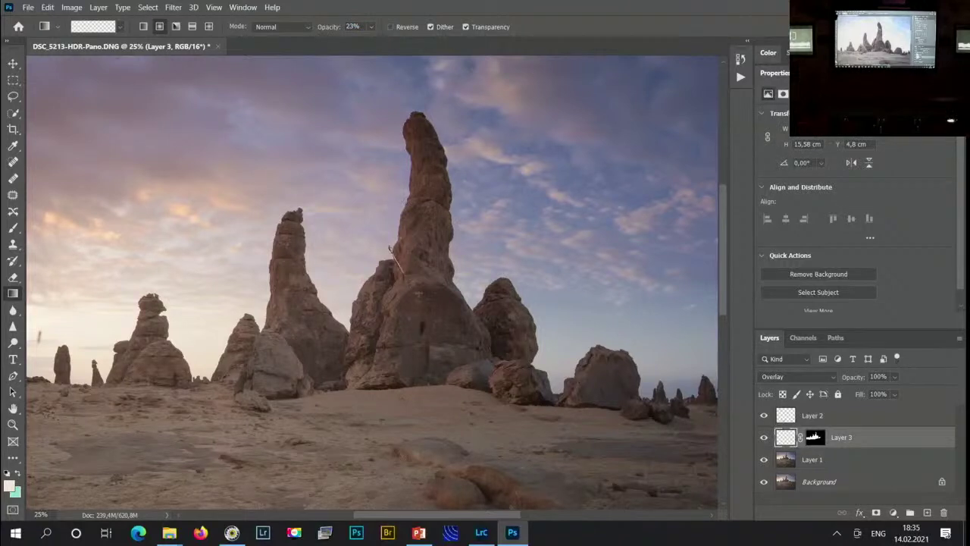
left_click_drag(389, 247, 408, 330)
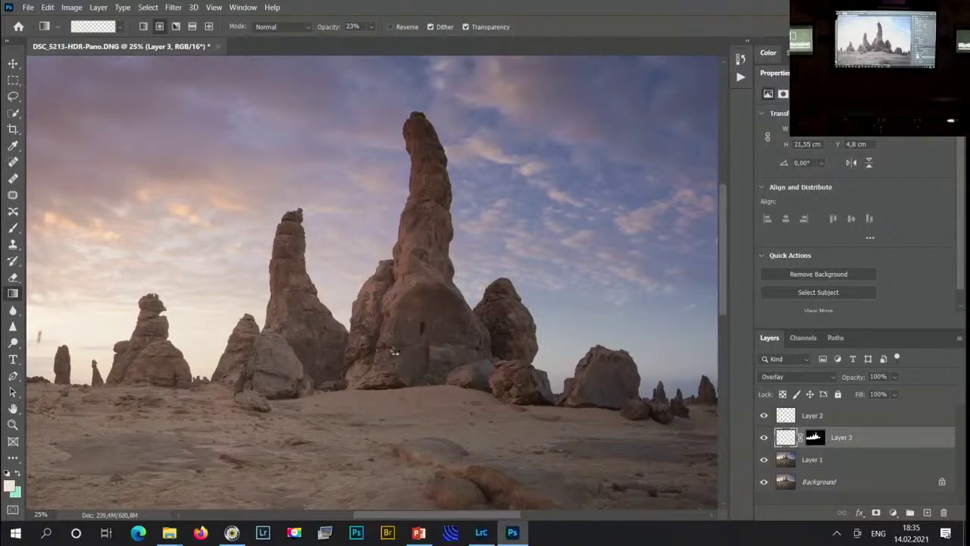
left_click_drag(403, 165, 438, 200)
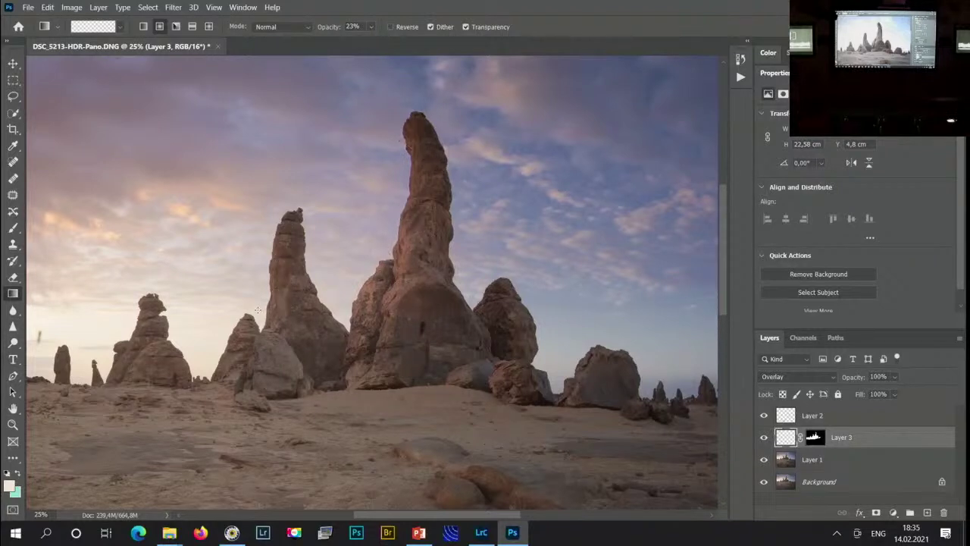
- Brighten the lit sides of the second pillar and the smaller rock stack with radial gradients at 23% and 54% opacity
left_click_drag(299, 274, 256, 216)
left_click_drag(327, 28, 346, 33)
key("Return")
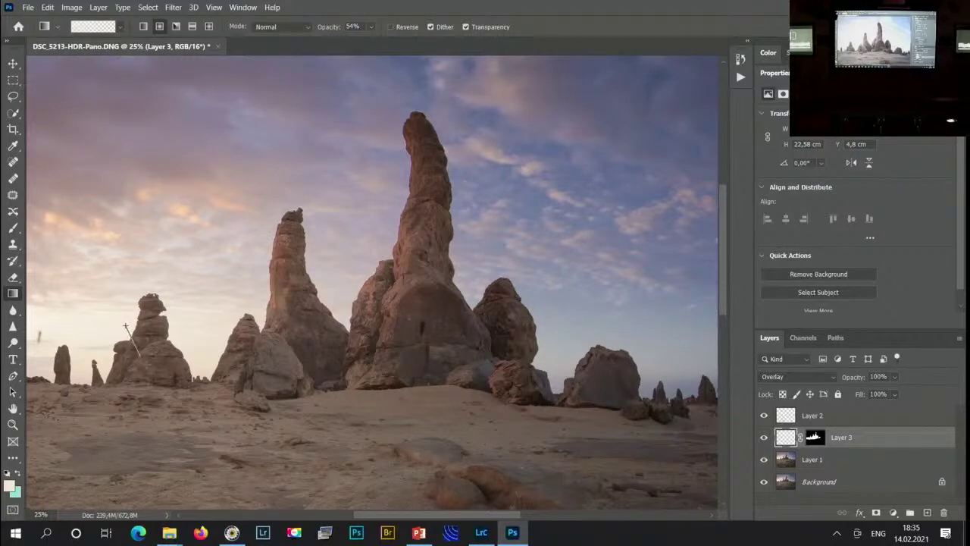
left_click_drag(112, 335, 162, 387)
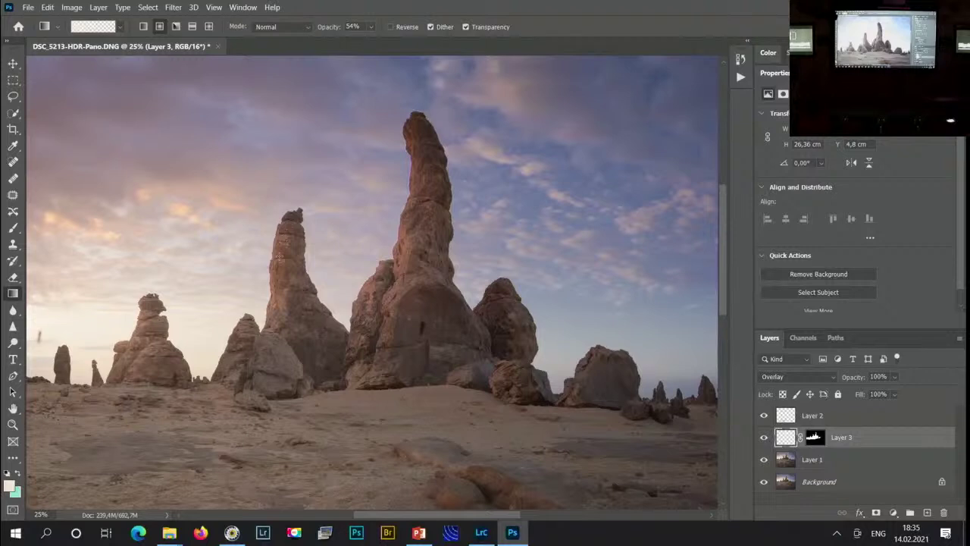
- Darken the shaded sides of the rocks with radial gradients in a dark tone, using 43% and 20% opacity
left_click_drag(504, 324, 500, 332)
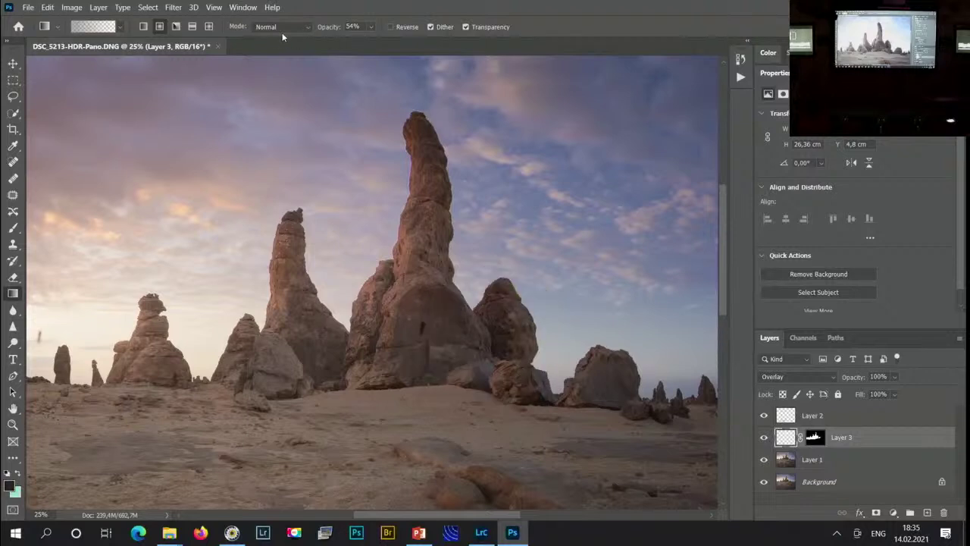
left_click_drag(321, 27, 311, 31)
left_click_drag(322, 298, 296, 358)
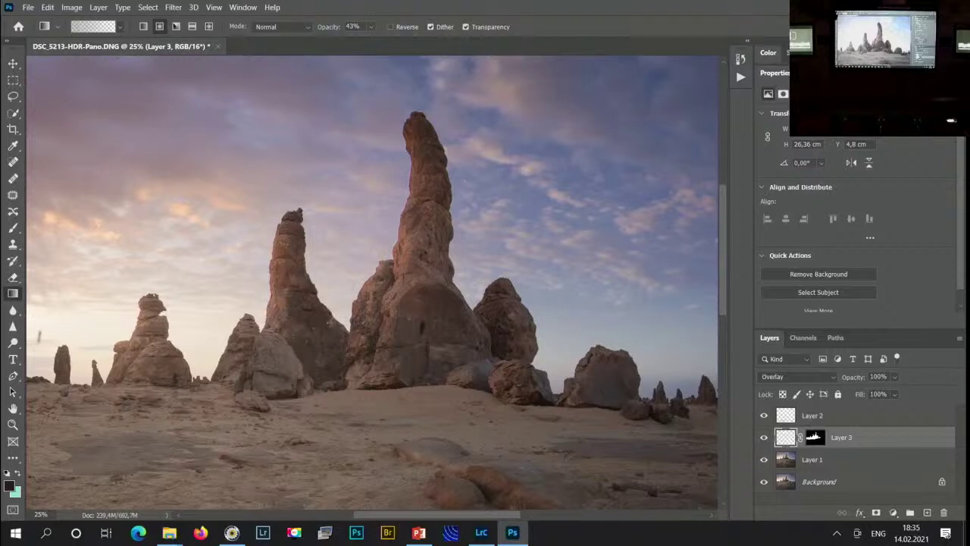
left_click_drag(462, 225, 430, 327)
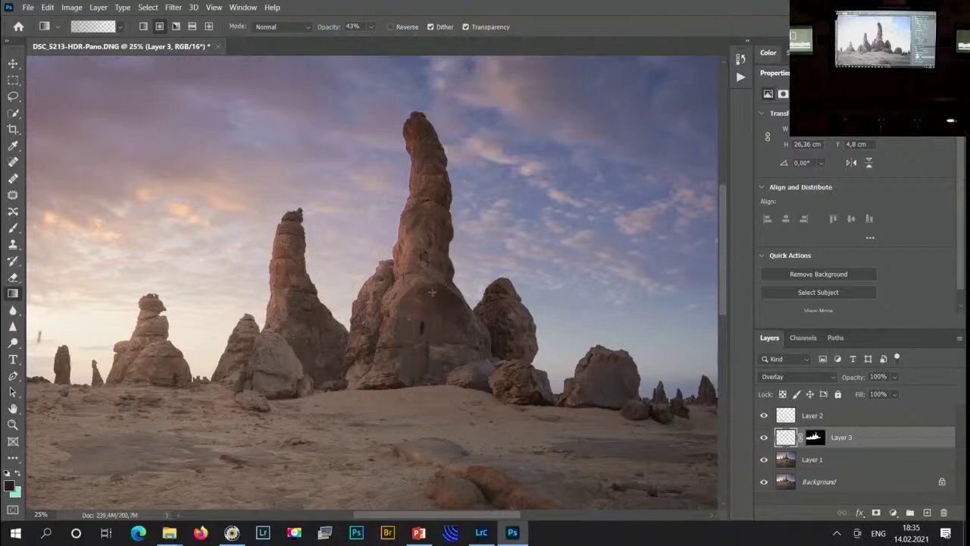
left_click_drag(535, 312, 522, 347)
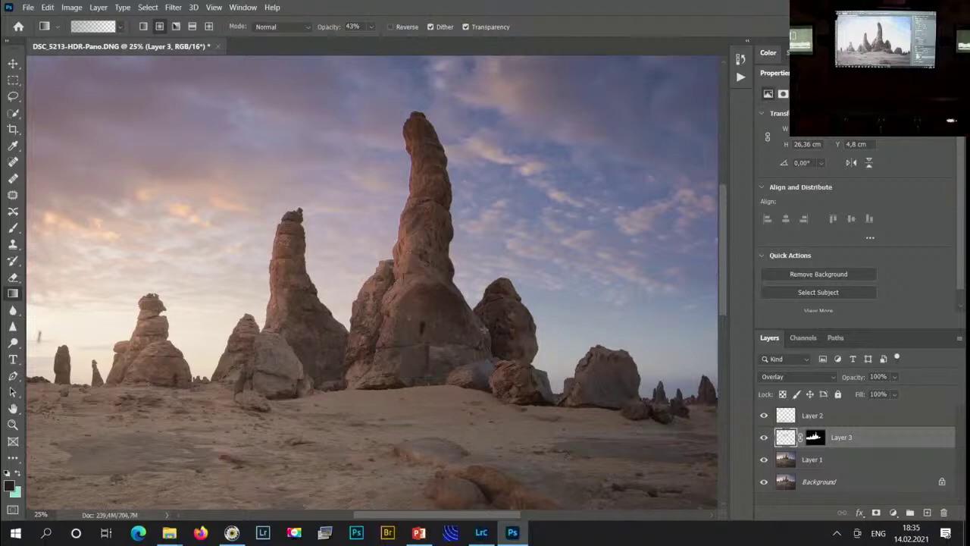
left_click_drag(183, 342, 167, 375)
left_click_drag(329, 28, 320, 33)
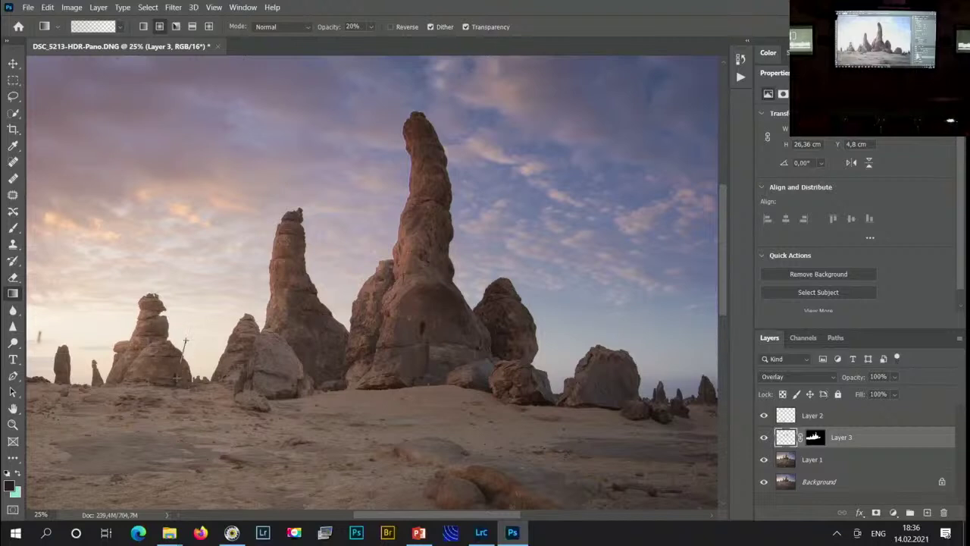
- View the whole panorama and compare the rocks with Layer 3 hidden and shown
key("z")
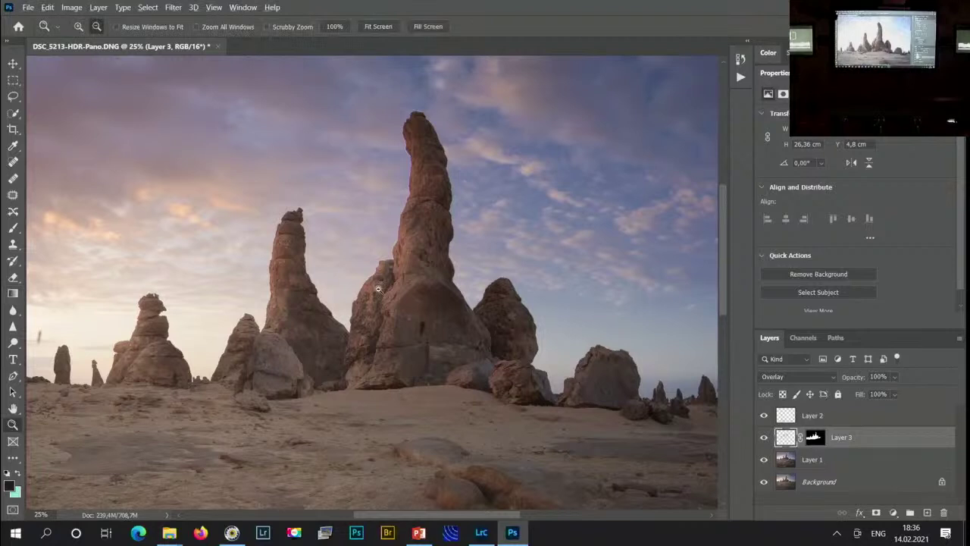
left_click(378, 289, "alt")
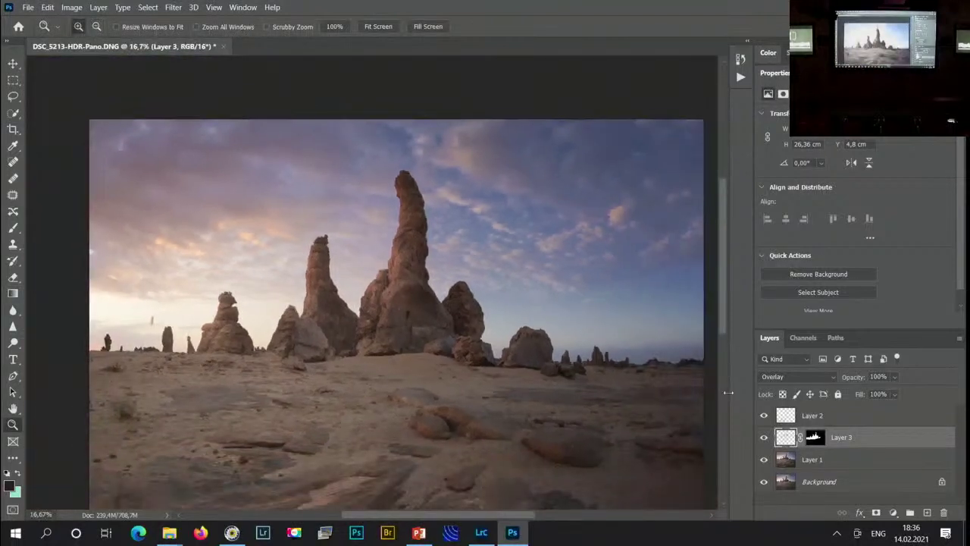
left_click(763, 437)
left_click(763, 437)
left_click(764, 437)
scroll(298, 250, "down", 1)
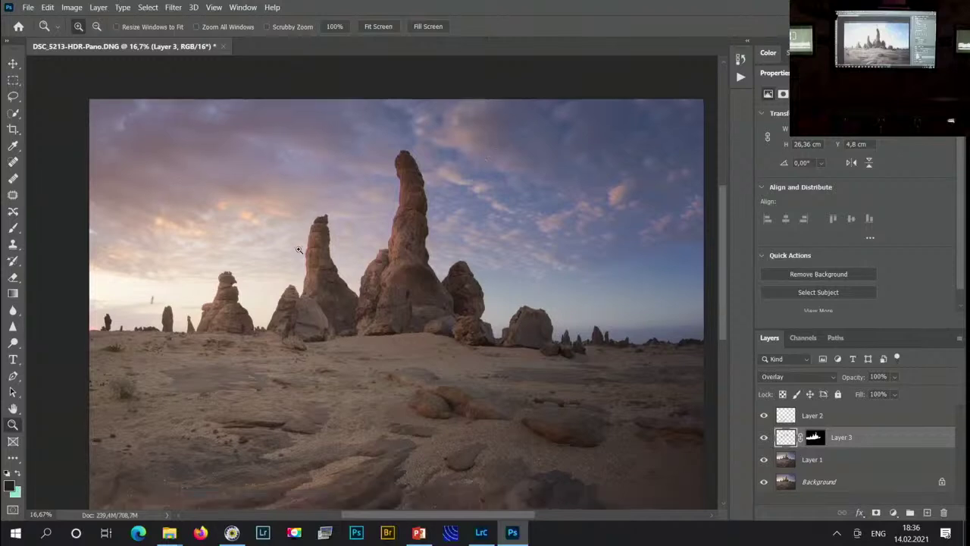
scroll(298, 250, "left", 3)
scroll(299, 250, "right", 1)
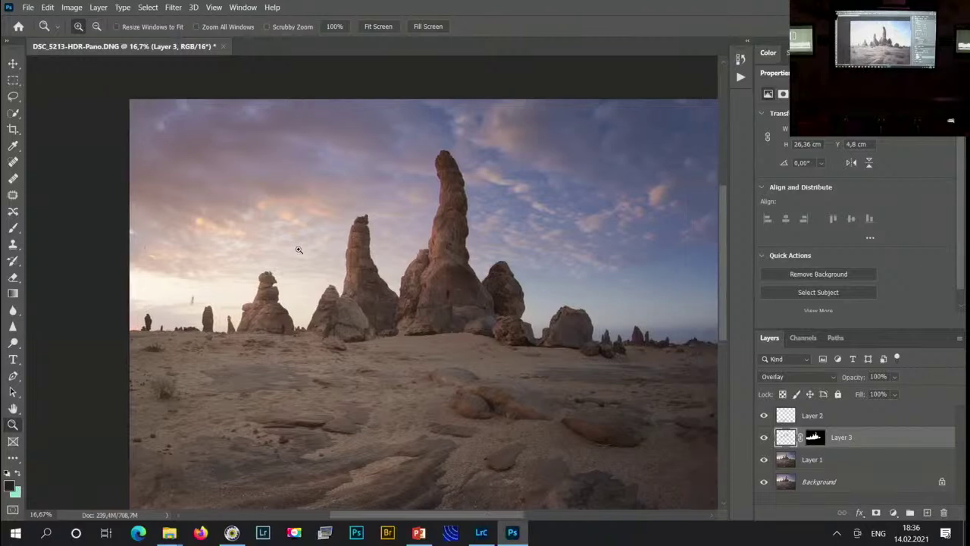
scroll(299, 250, "right", 3)
scroll(298, 250, "down", 1)
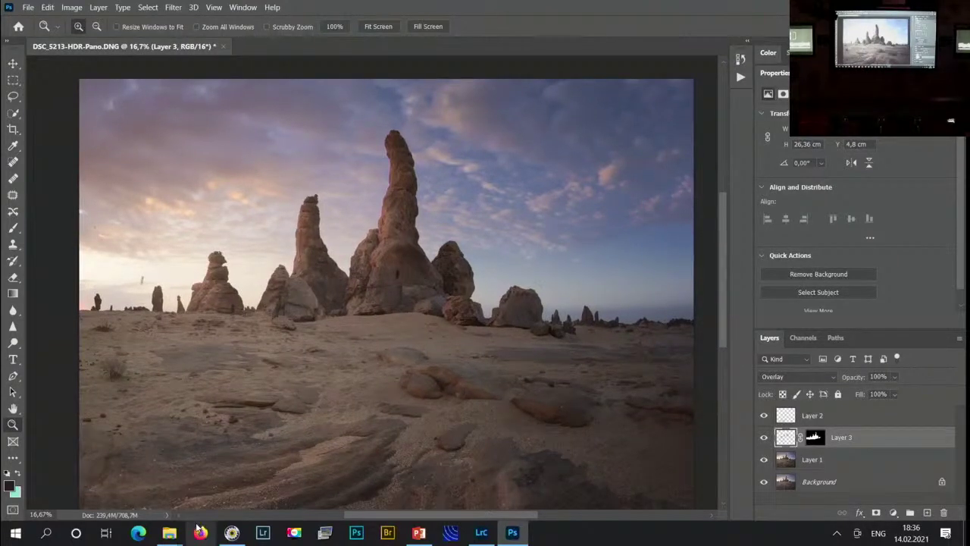
- Switch to Lightroom Classic and open the running horses photo DSC_2579.NEF for editing in Adobe Photoshop 2021
left_click(485, 536)
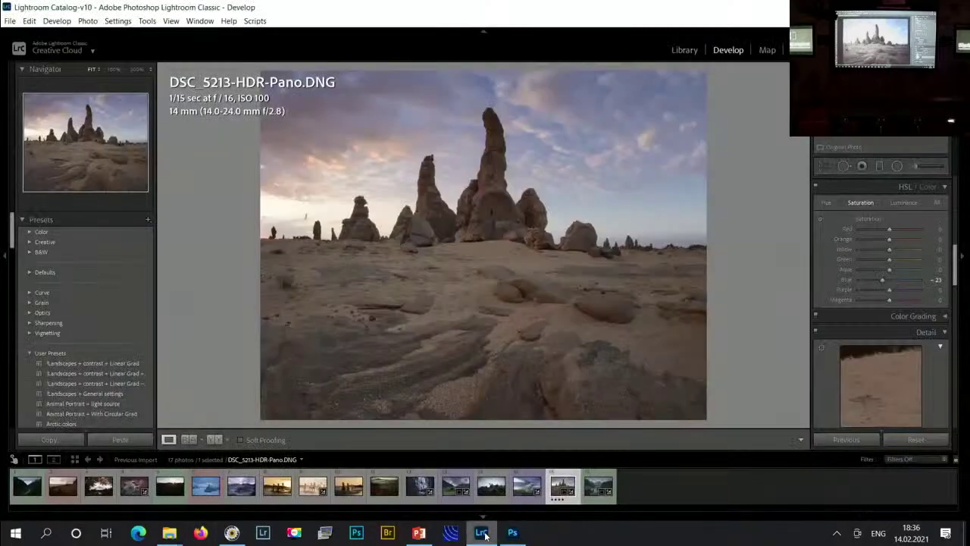
left_click(305, 488)
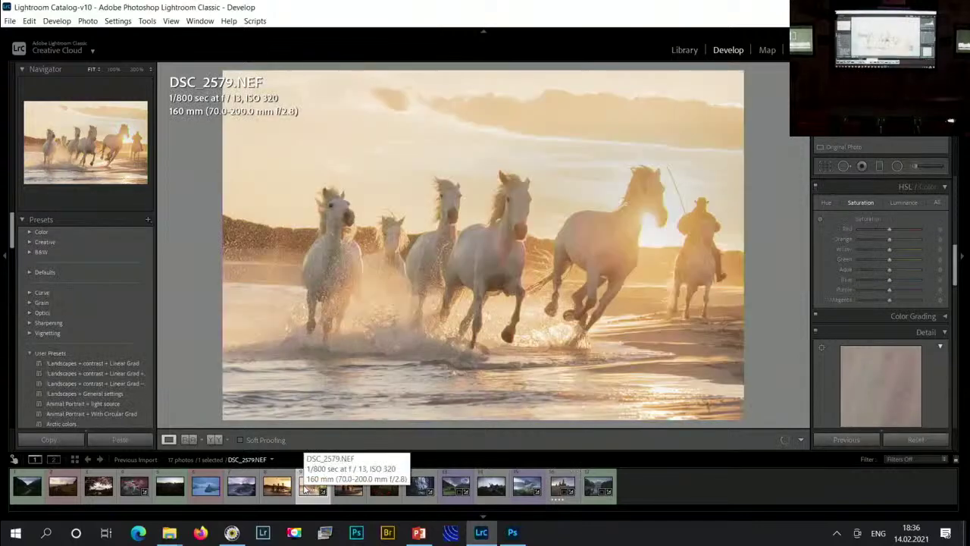
right_click(305, 489)
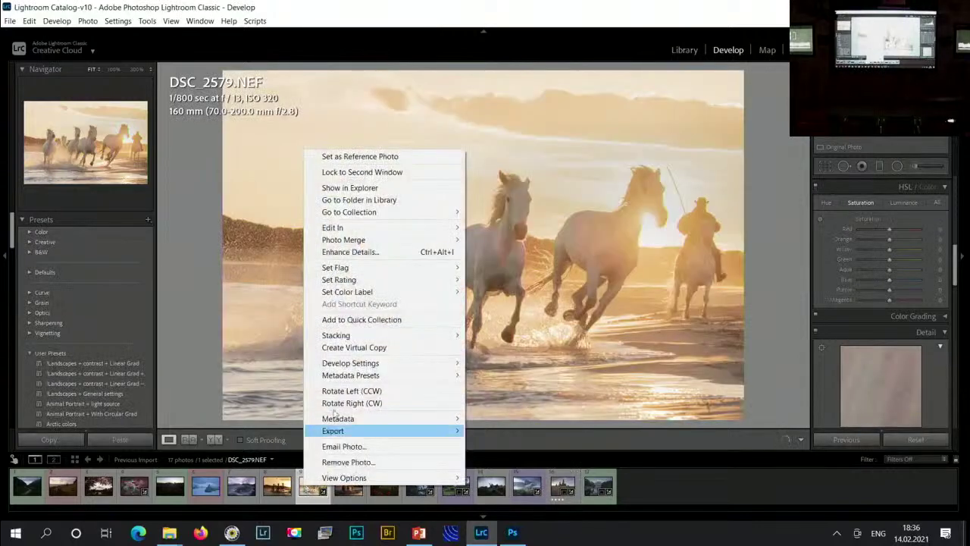
mouse_move(386, 230)
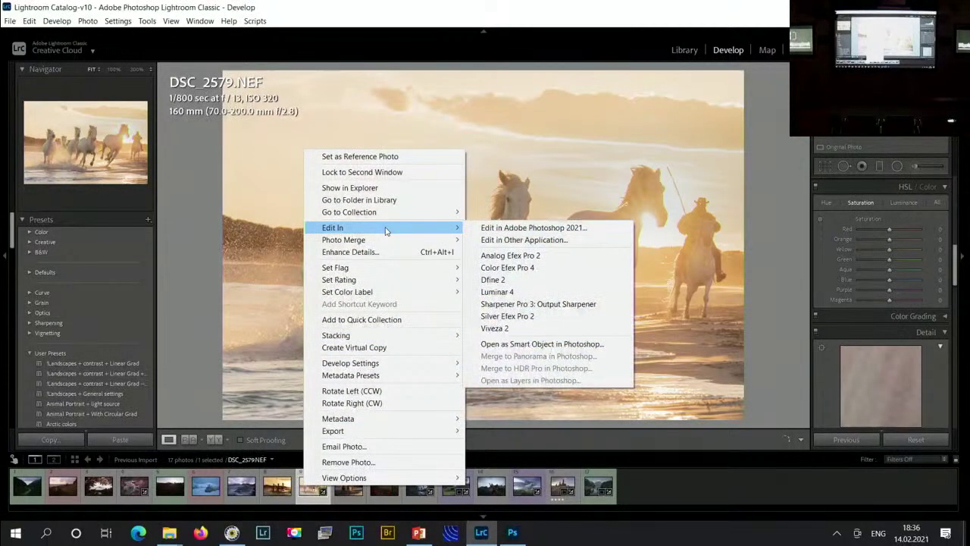
left_click(521, 231)
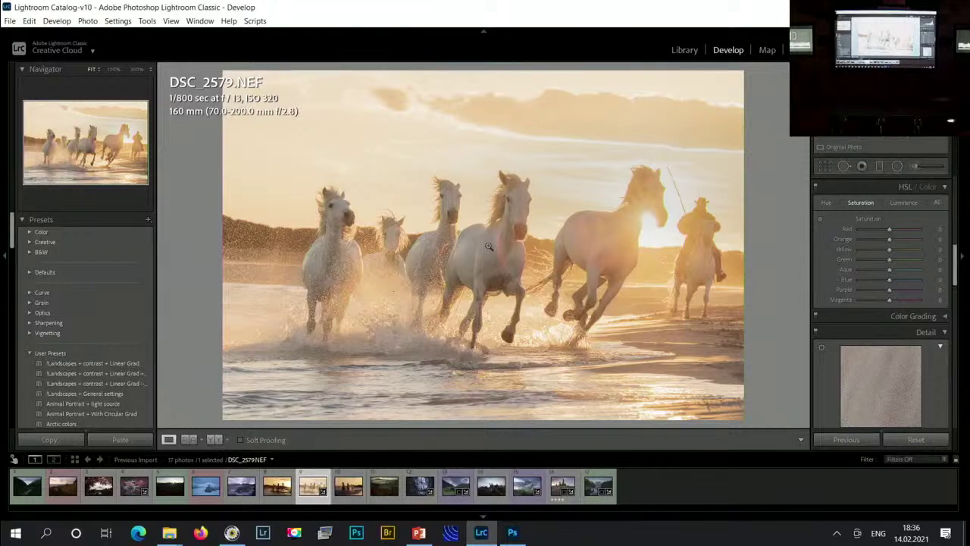
key("ctrl+e")
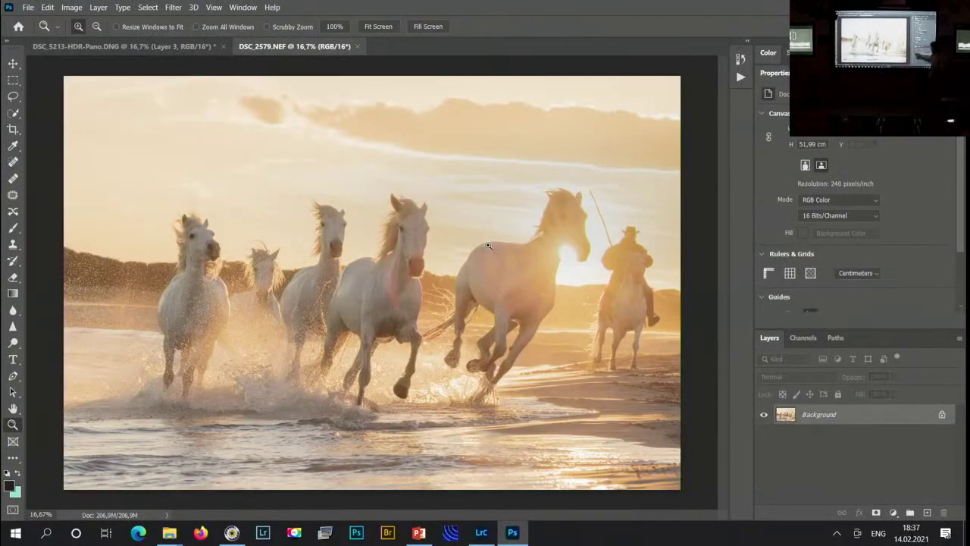
- Add an empty layer and lay a Reflected Gradient at 20% opacity over the horses in a light tone sampled from the sky
left_click(924, 514)
key("g")
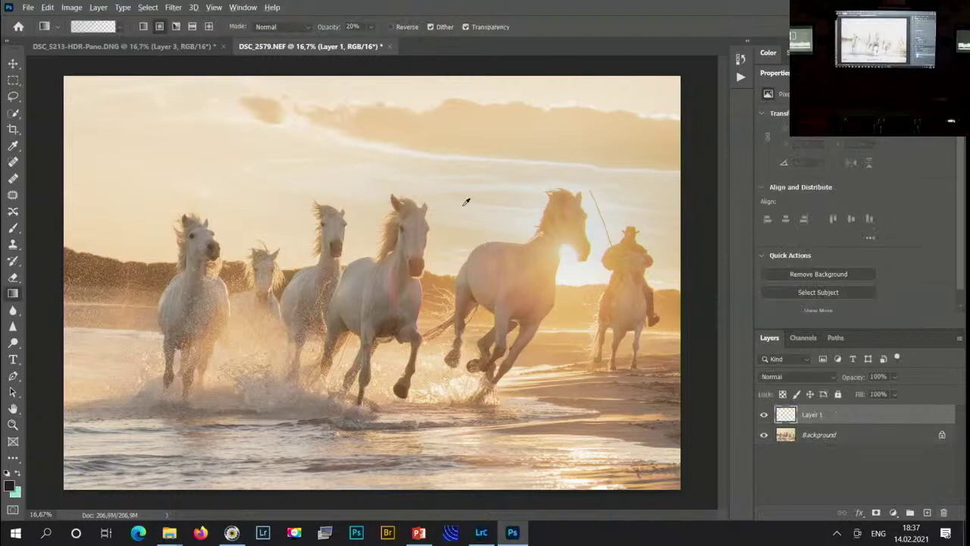
mouse_move(530, 212)
left_mouse_down()
mouse_move(496, 207)
mouse_move(517, 222)
left_mouse_up()
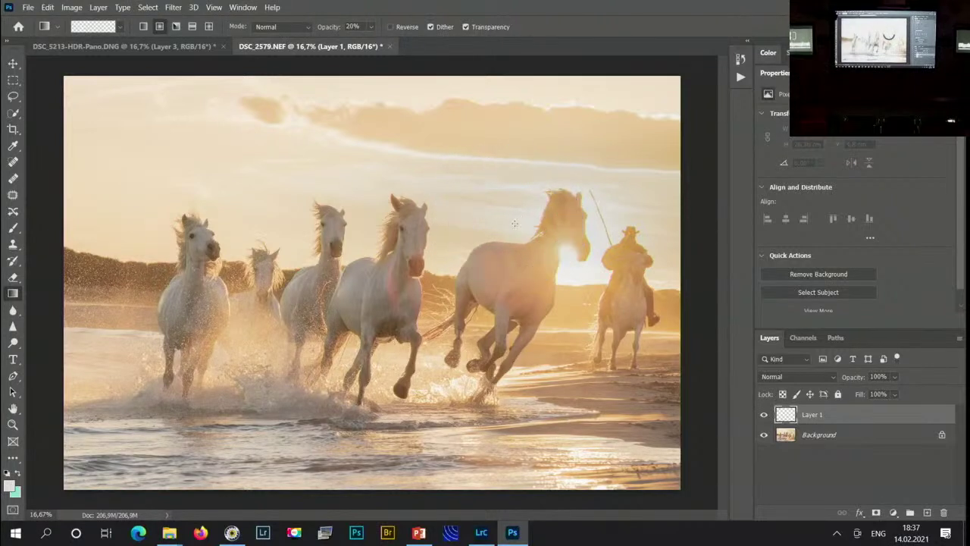
left_click(191, 28)
left_click_drag(359, 295, 361, 506)
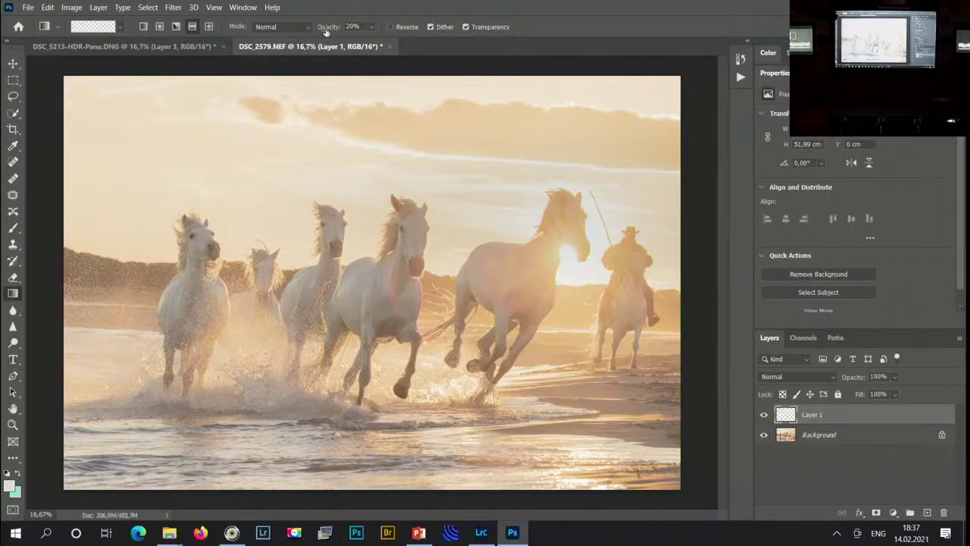
- Try stronger reflected gradients at 62% opacity across the horses and undo them
left_click_drag(329, 30, 338, 32)
left_click_drag(372, 283, 373, 221)
key("ctrl+z")
left_click_drag(363, 295, 362, 117)
key("ctrl+z")
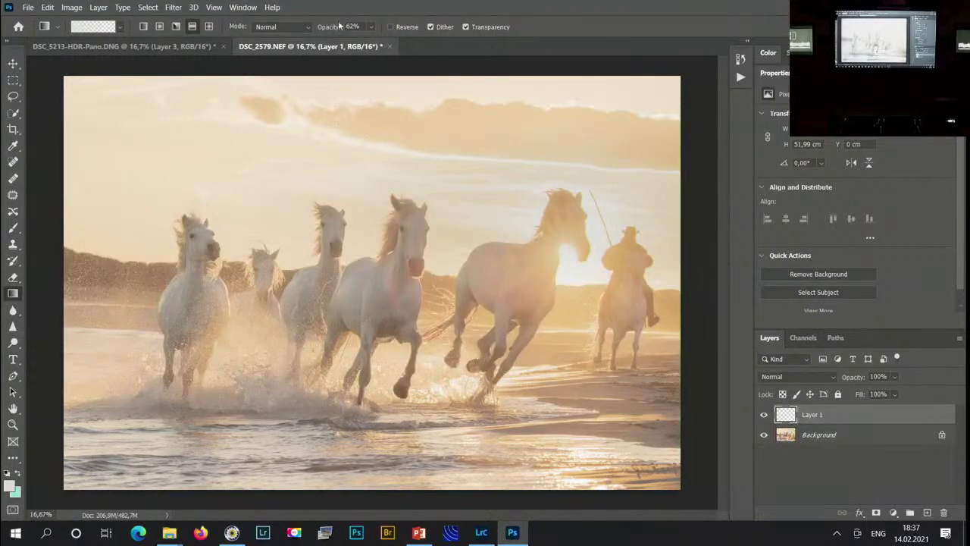
- Build up haze over the horses and water with reflected gradients at 42% opacity in warm light tones sampled from the photo
mouse_move(338, 29)
left_mouse_down()
mouse_move(353, 26)
mouse_move(324, 30)
left_mouse_up()
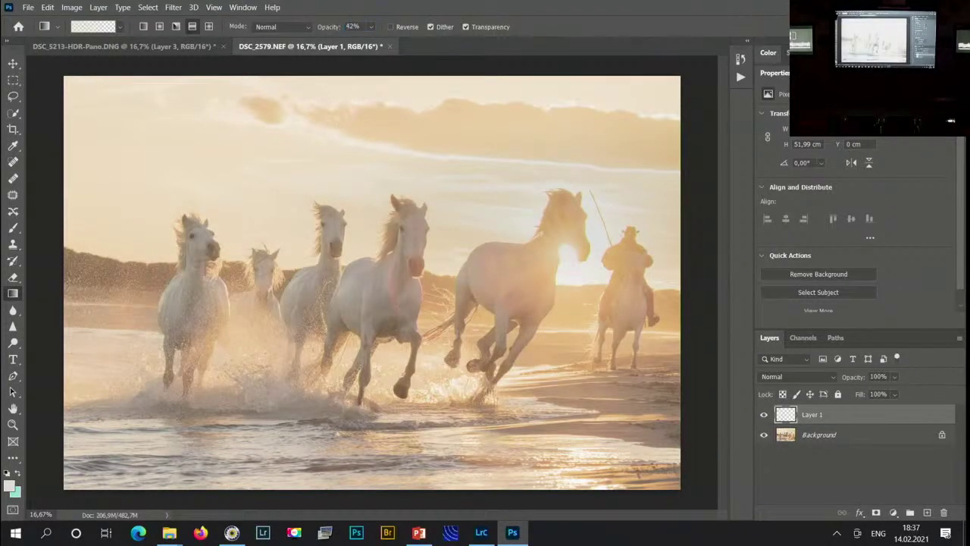
left_click(262, 346)
left_click_drag(292, 491, 292, 489)
mouse_move(343, 419)
left_mouse_down()
mouse_move(341, 429)
mouse_move(353, 428)
left_mouse_up()
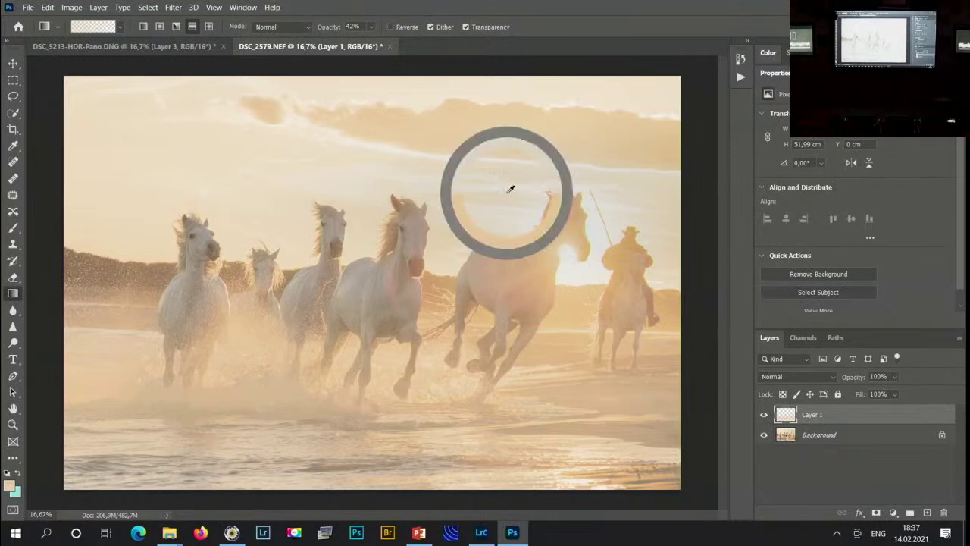
left_click_drag(328, 309, 327, 437)
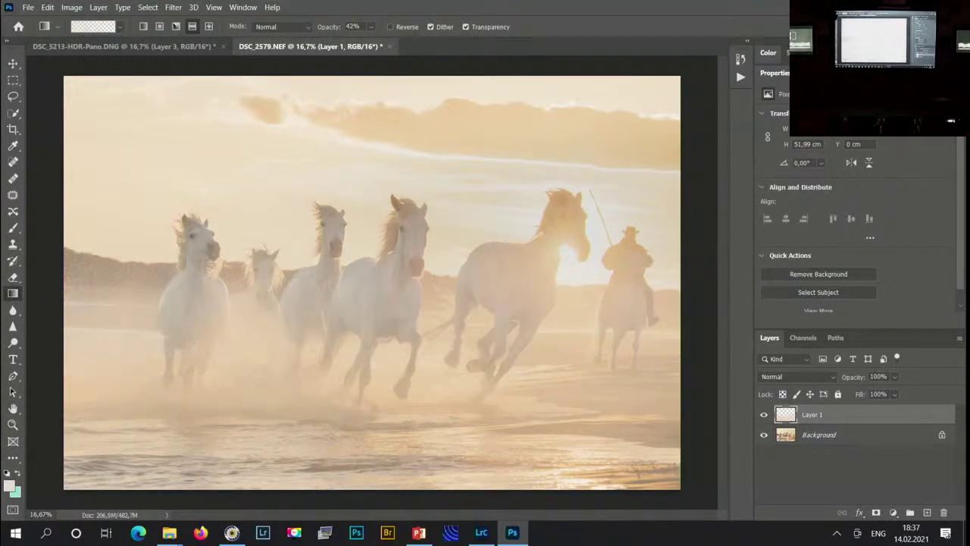
left_click_drag(400, 262, 400, 381)
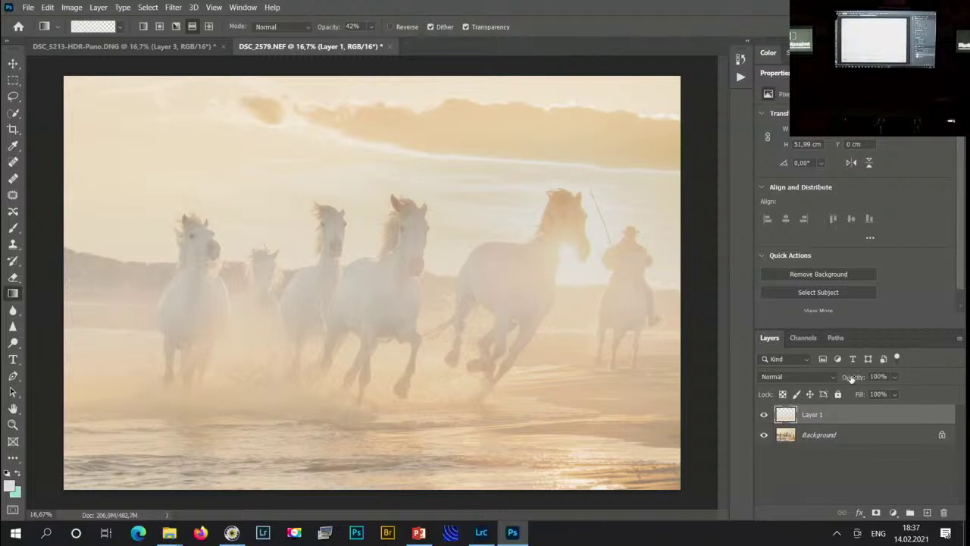
- Set Layer 1's opacity to 23% and compare the photo with the haze hidden and shown
left_click_drag(850, 379, 729, 389)
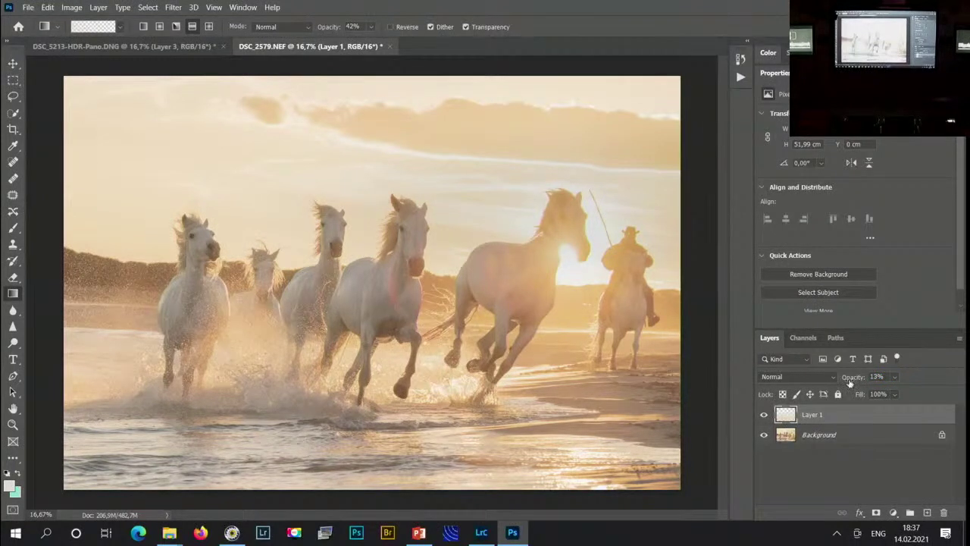
left_click_drag(850, 384, 852, 382)
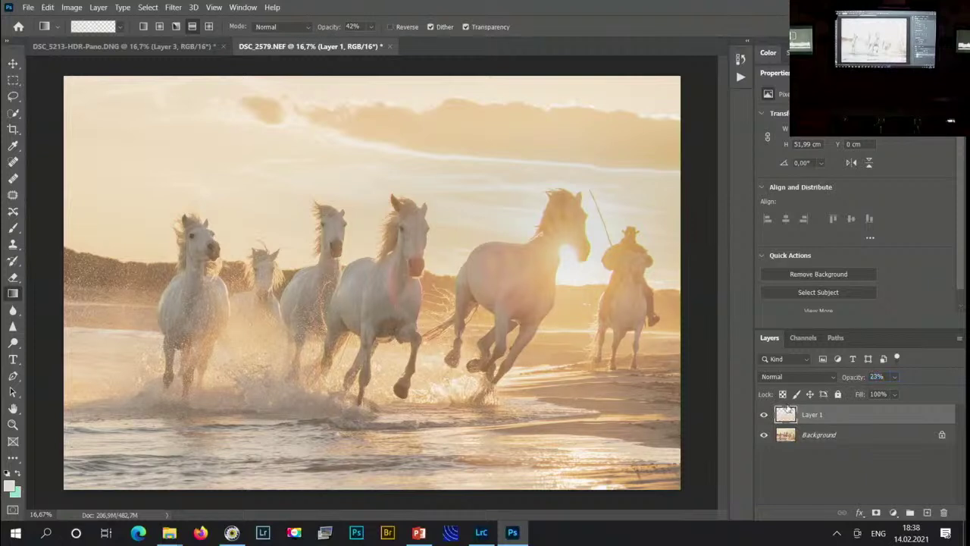
left_click(763, 414)
left_click(763, 415)
- Duplicate the haze layer, set the copy's blending mode to Overlay and adjust its opacity
key("ctrl+j")
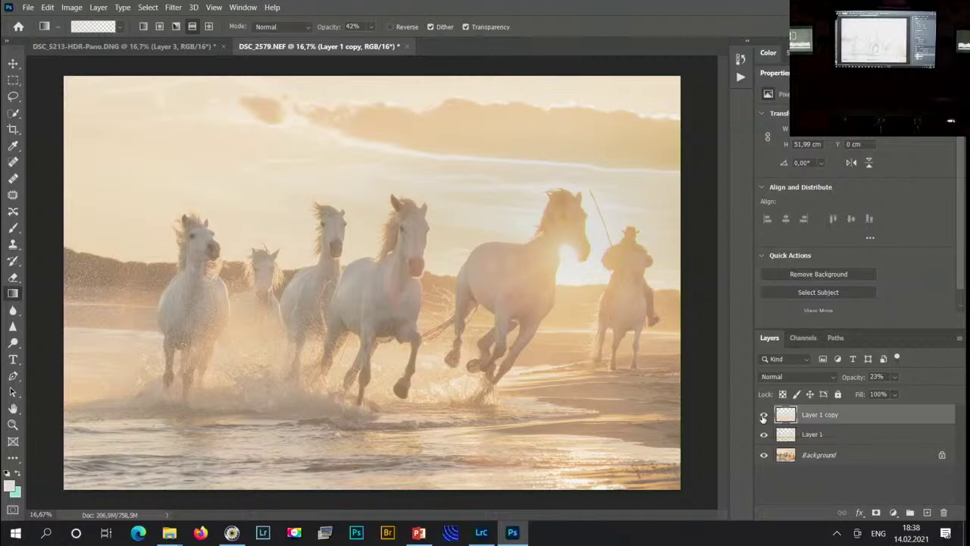
left_click(793, 376)
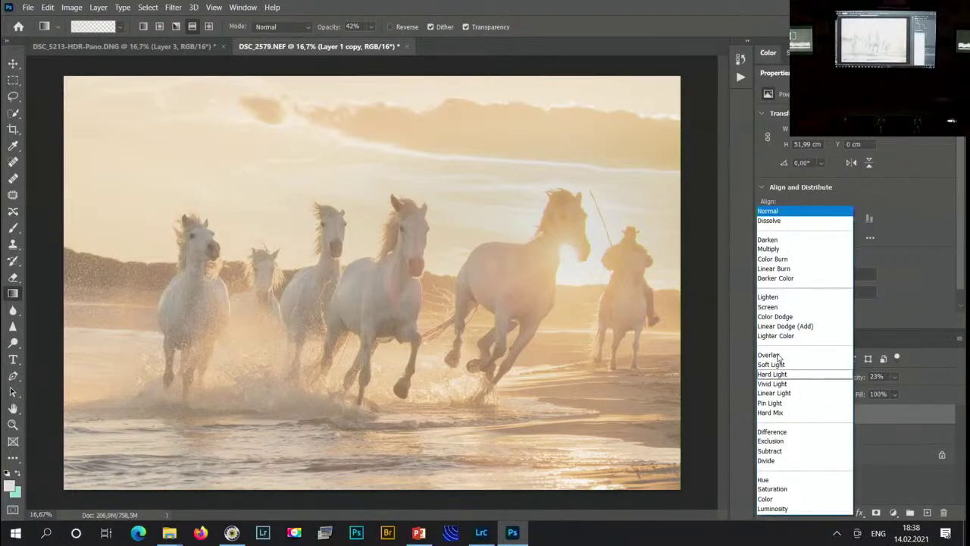
left_click(779, 355)
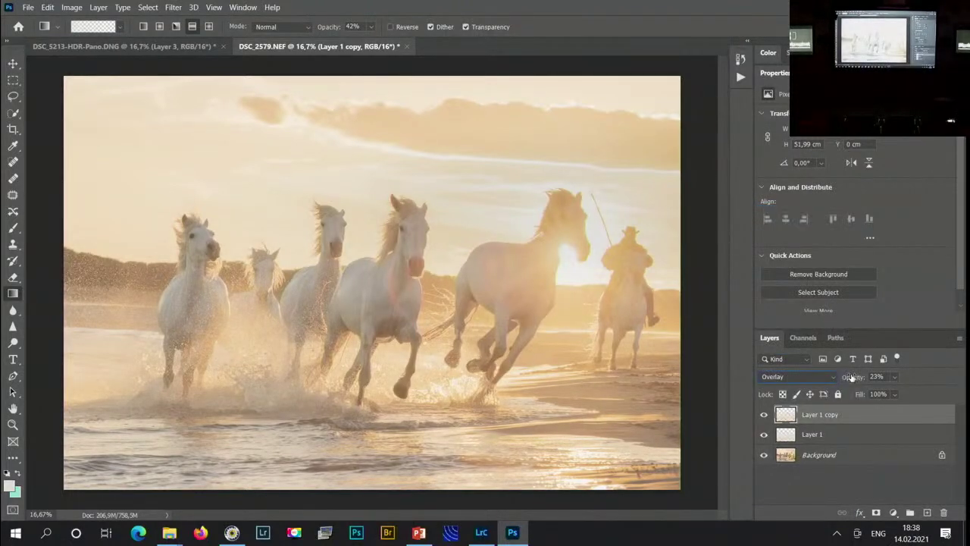
left_click_drag(851, 381, 791, 394)
- Merge the haze layers into the background of the horses photo and duplicate the merged background as a new layer
key("ctrl+shift+e")
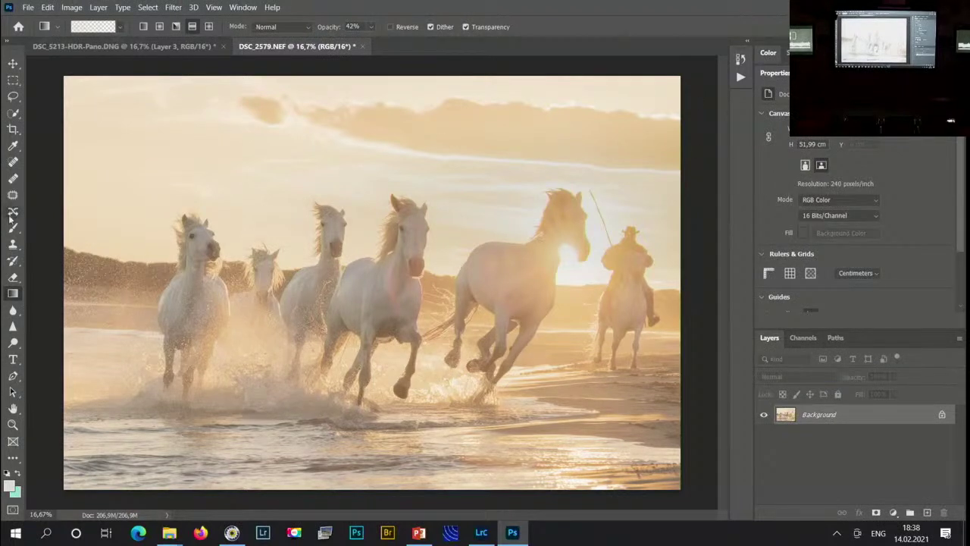
left_click(13, 178)
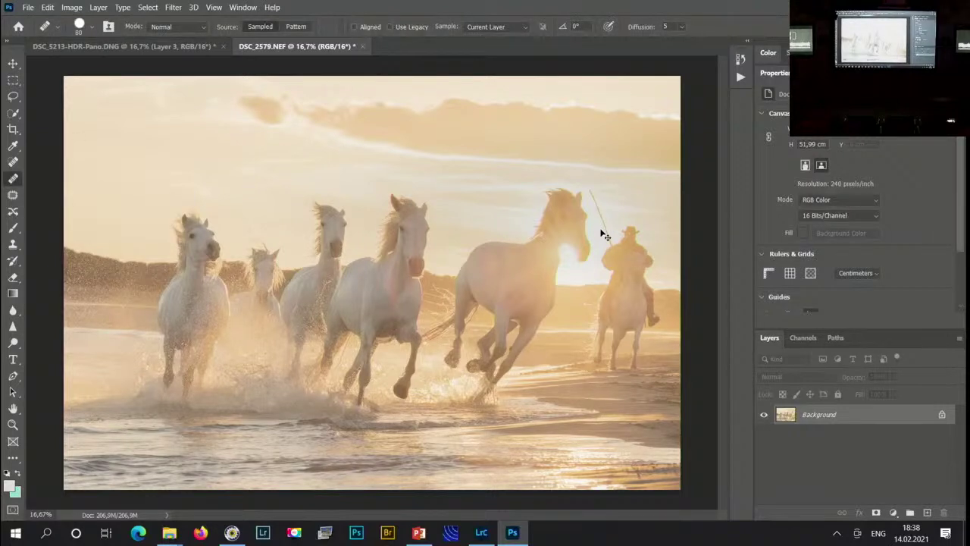
key("ctrl+j")
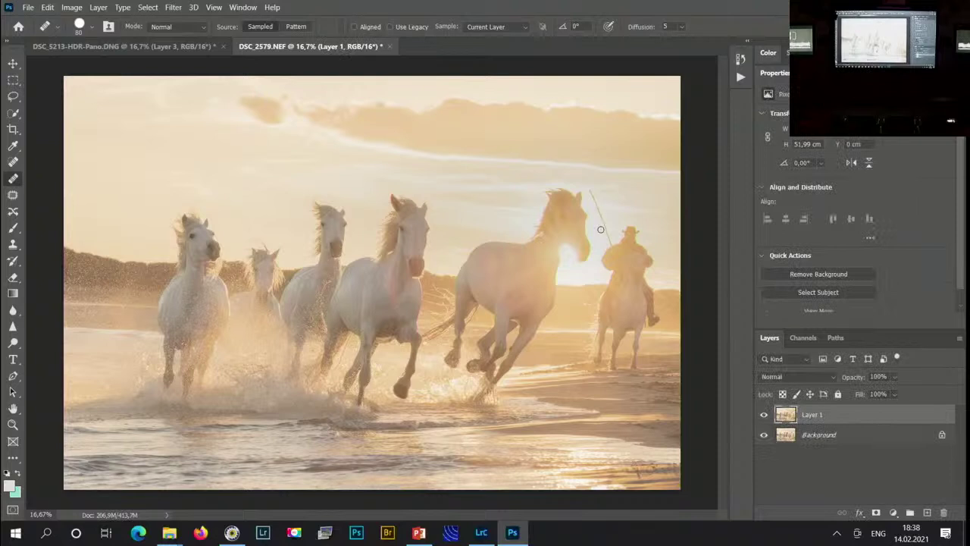
- Outline the rider with the Lasso and bring up a Content-Aware fill, cancelling it and clearing the selection
left_click(13, 96)
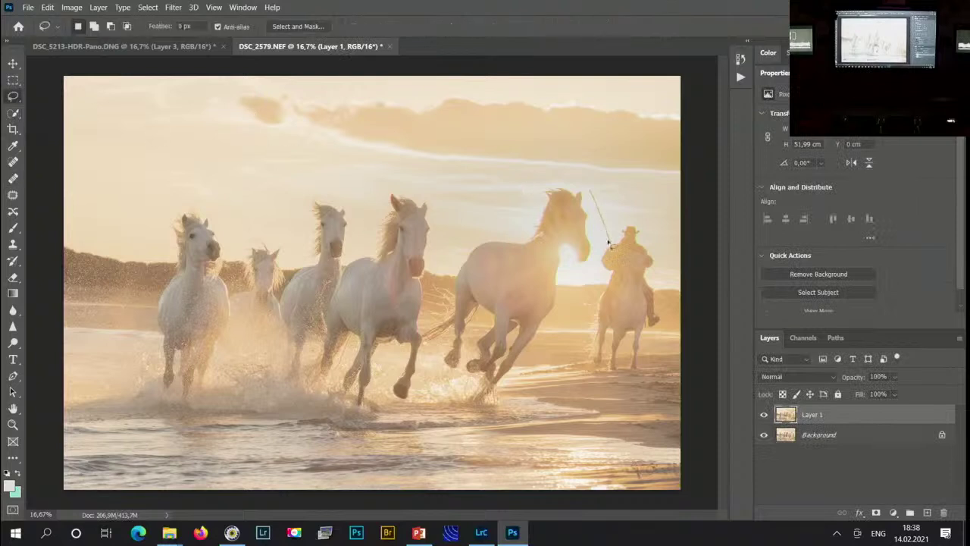
mouse_move(629, 225)
left_mouse_down()
mouse_move(601, 270)
mouse_move(584, 367)
mouse_move(652, 398)
mouse_move(668, 341)
mouse_move(666, 273)
mouse_move(649, 232)
mouse_move(630, 226)
left_mouse_up()
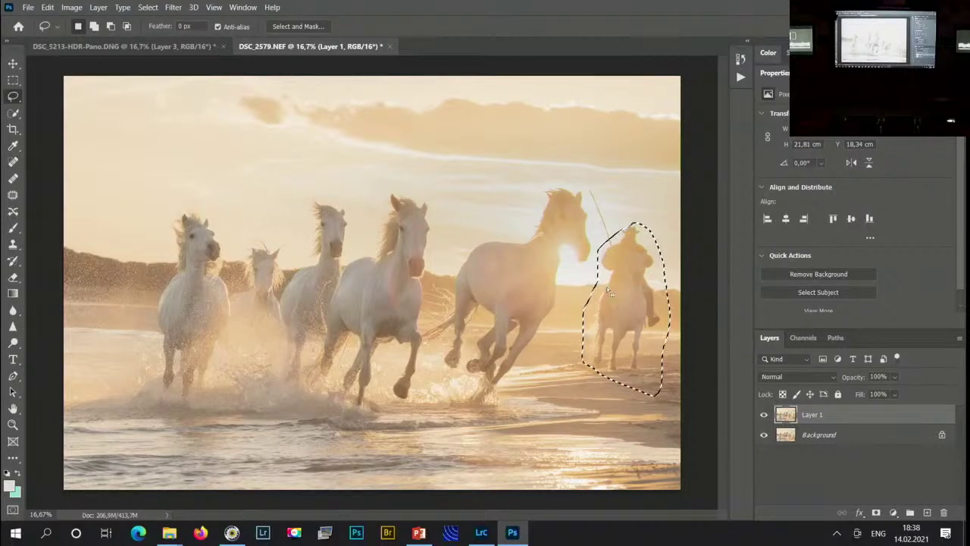
left_click(47, 7)
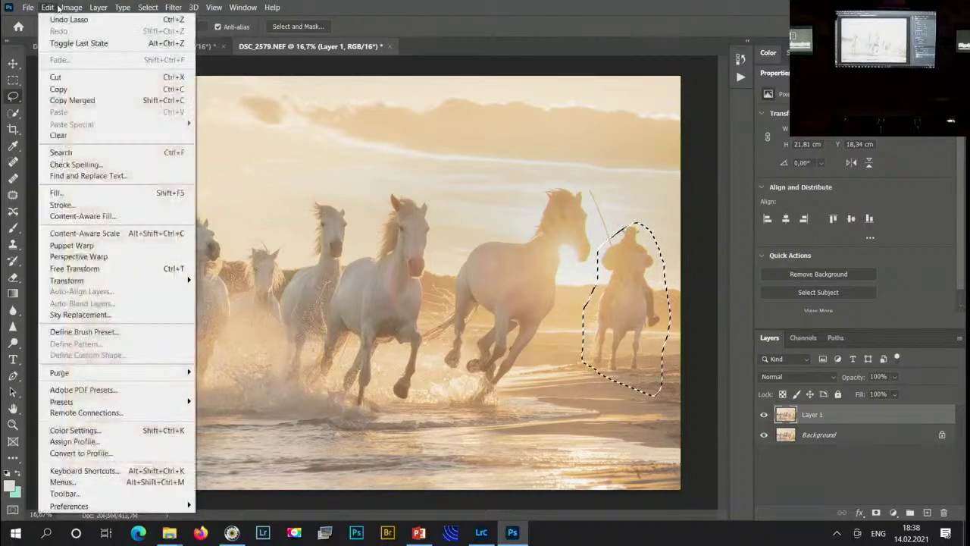
left_click(79, 195)
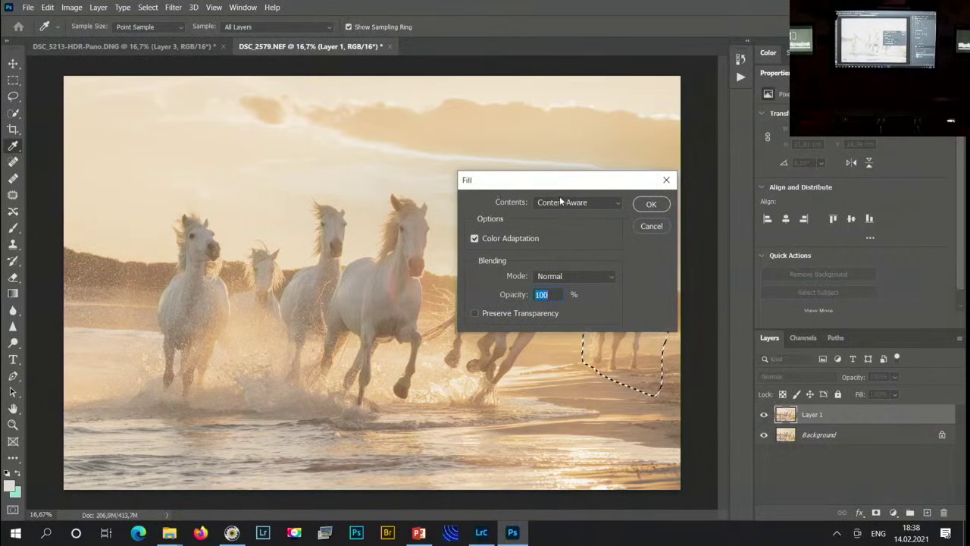
left_click_drag(553, 183, 423, 172)
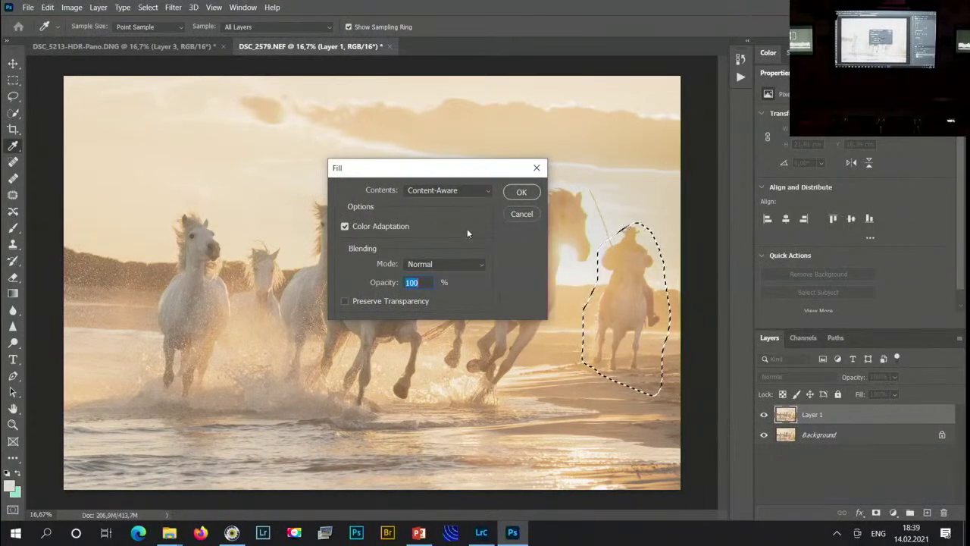
left_click(521, 213)
key("l")
key("ctrl+d")
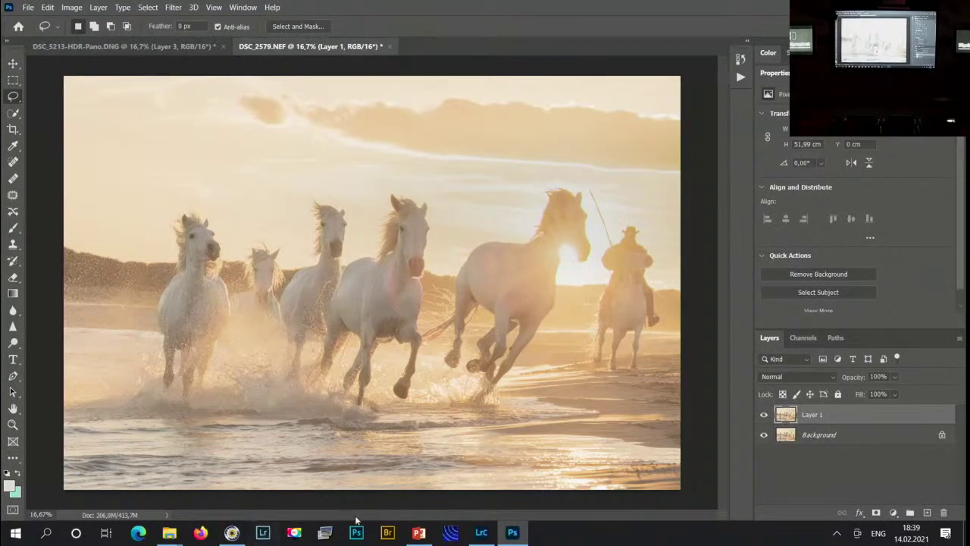
- Switch to Lightroom Classic and set the snowy boat photo DSC_5897.DNG to Exposure +0.70 and Clarity +26
left_click(481, 532)
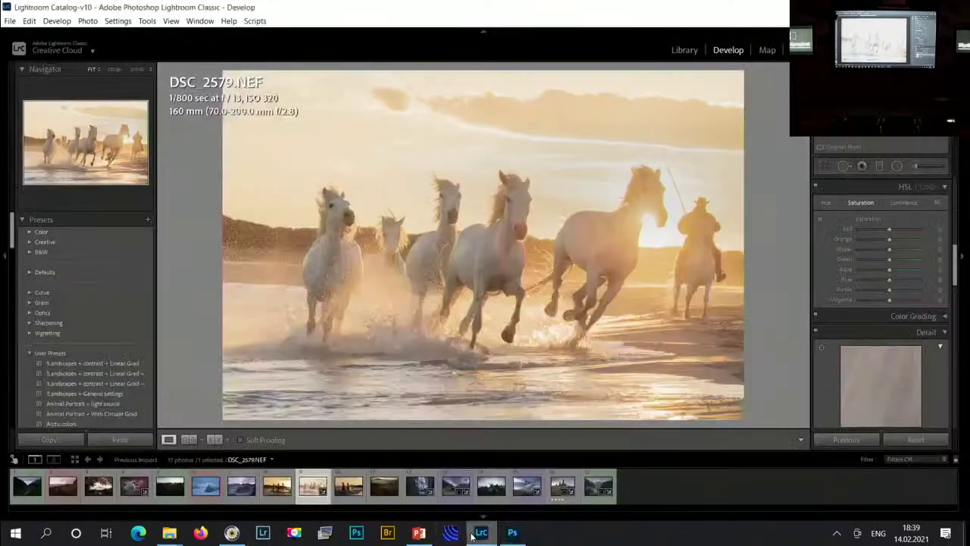
left_click(202, 489)
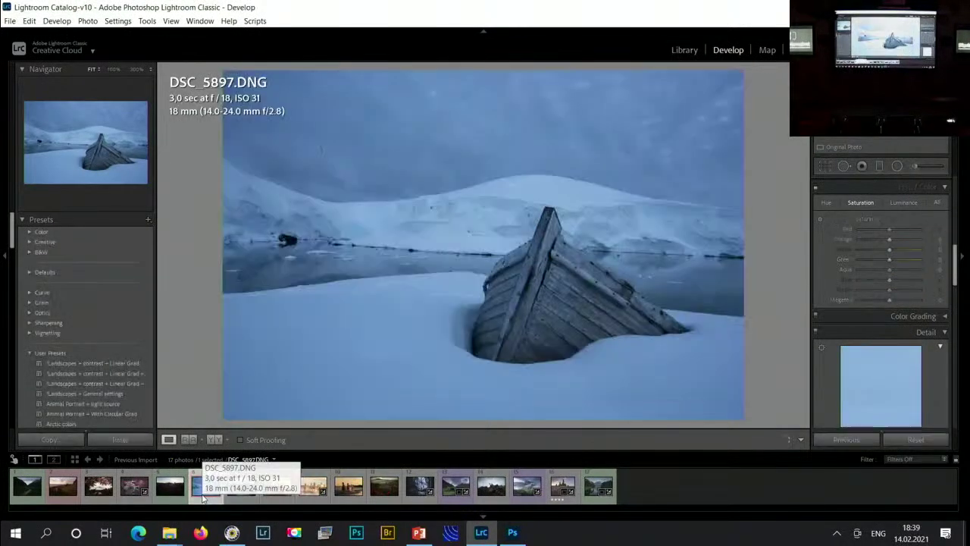
scroll(828, 245, "up", 6)
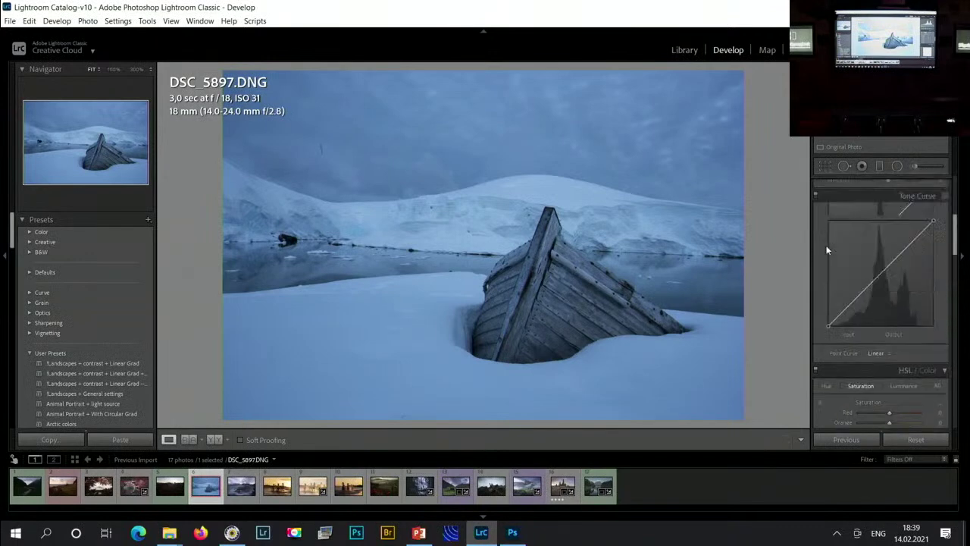
scroll(827, 250, "up", 3)
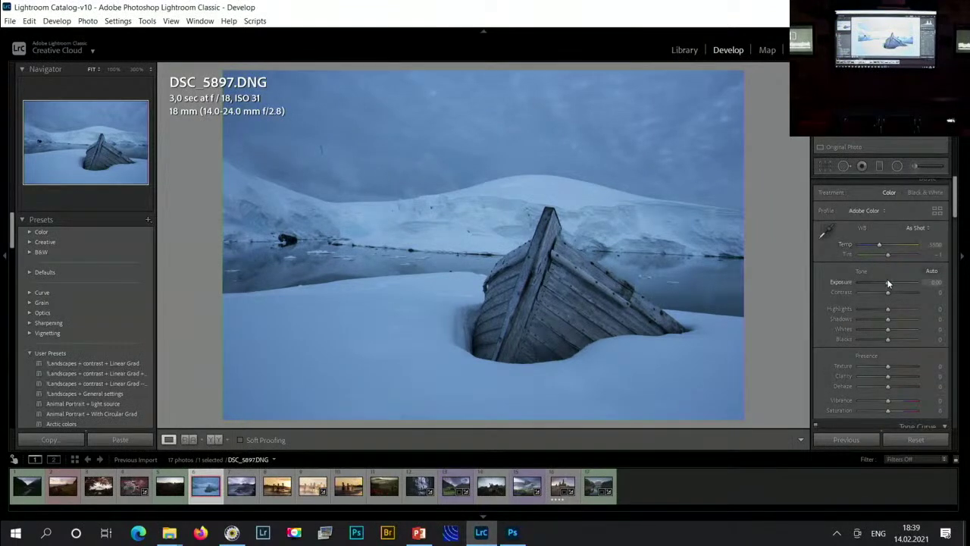
left_click_drag(888, 281, 892, 283)
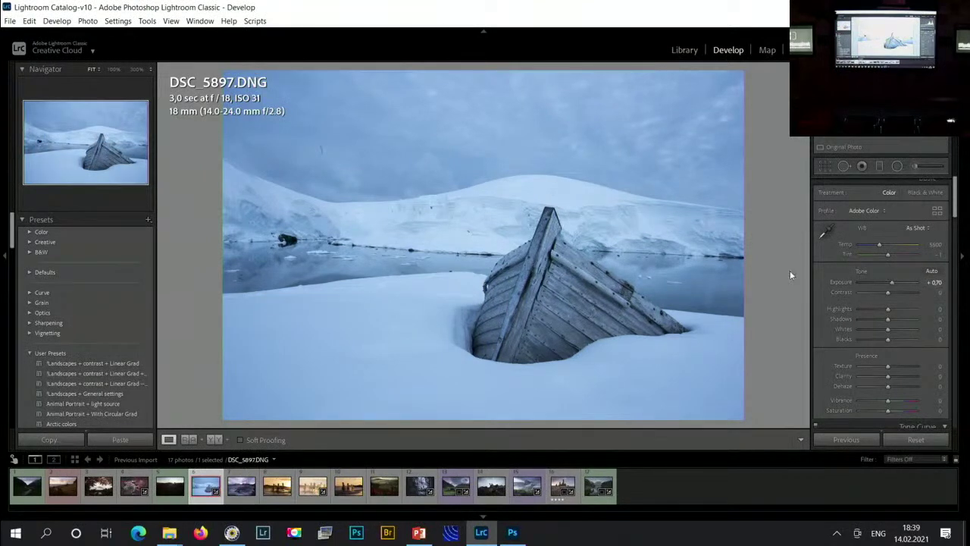
left_click_drag(891, 282, 890, 282)
left_click_drag(887, 376, 895, 374)
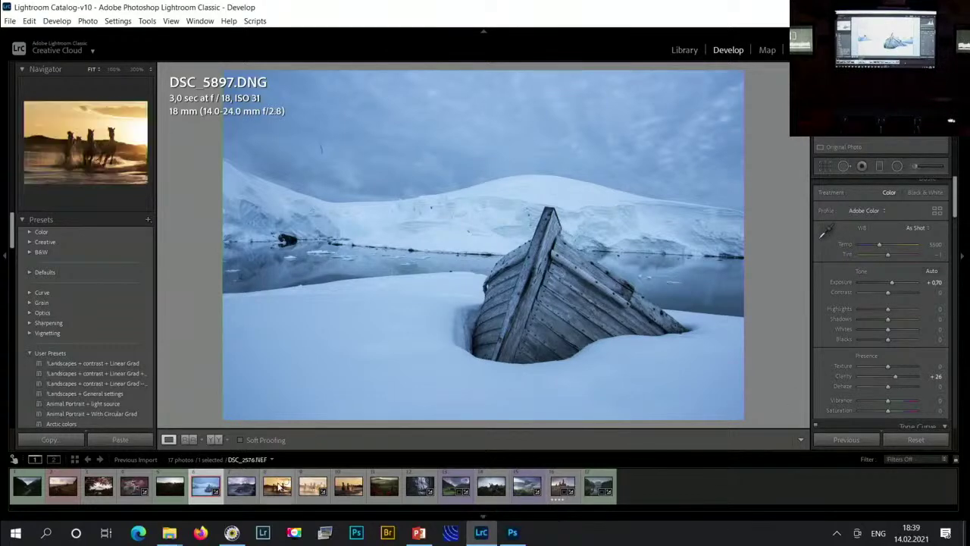
- View the red temple garden, waterfall bridge and desert rock photos in turn
left_click(134, 486)
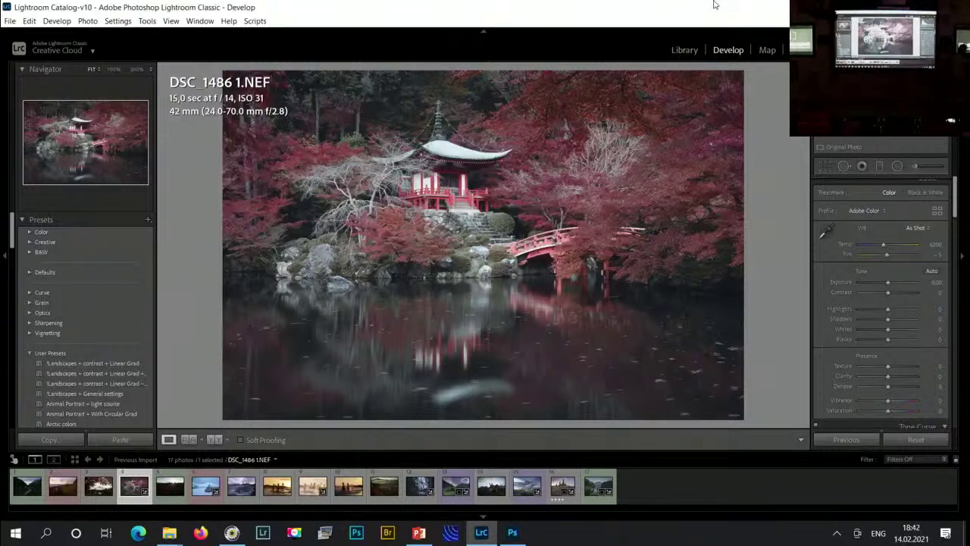
left_click(421, 485)
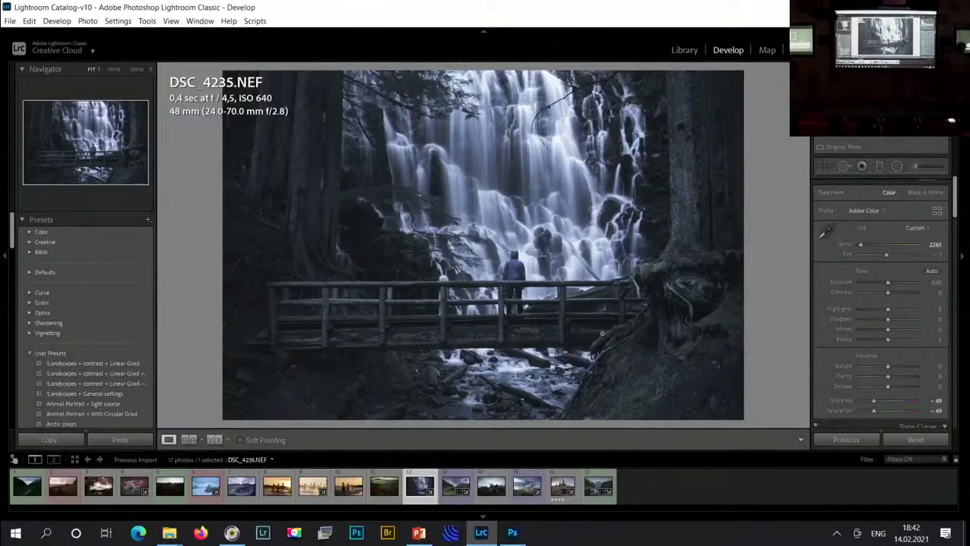
left_click(562, 487)
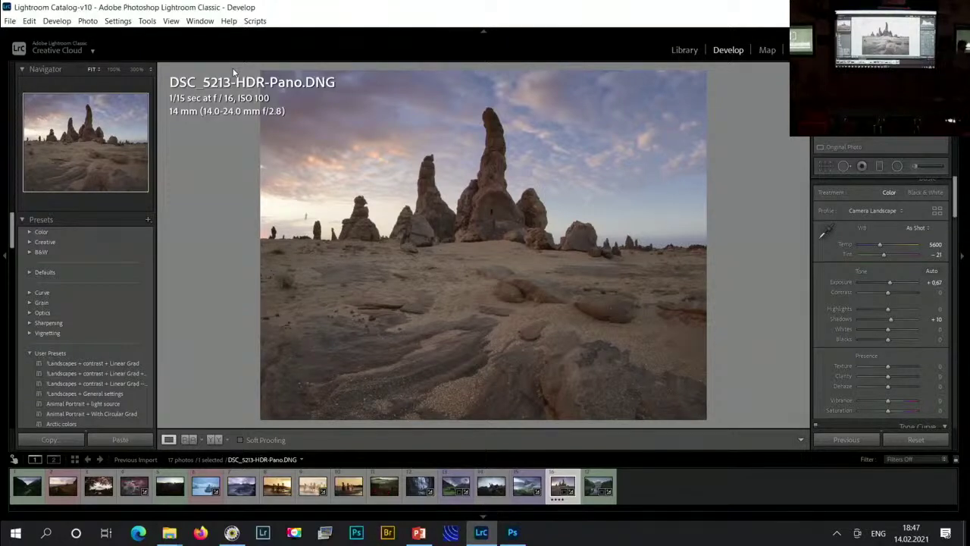
- Raise the Exposure of the mountain lake photo DSC_6781.DNG to +0.35
left_click(240, 489)
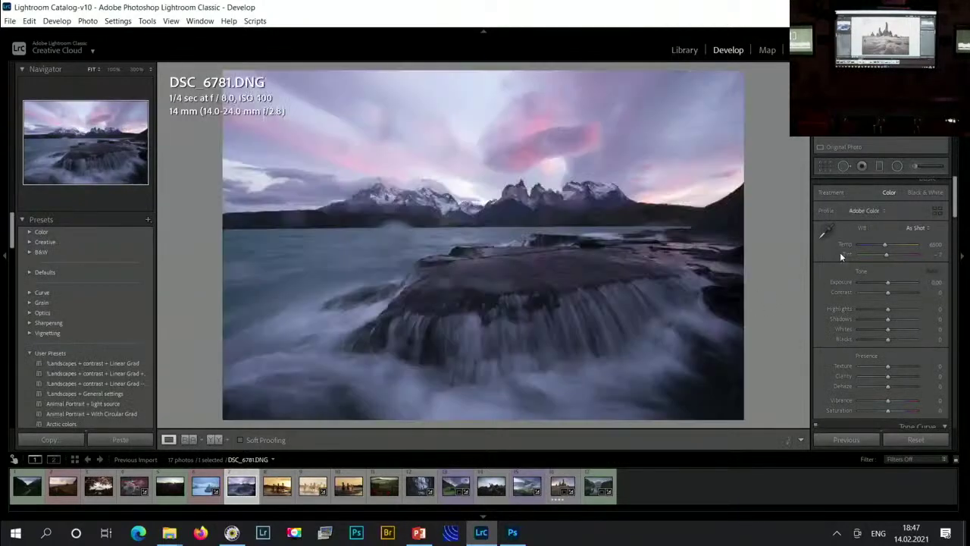
left_click_drag(886, 284, 889, 282)
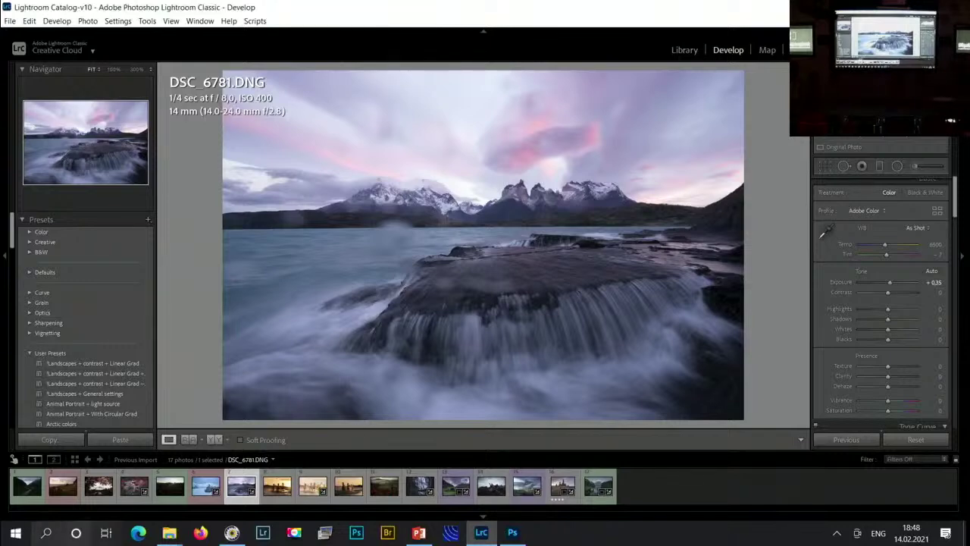
- Switch to File Explorer, browse the previews folder and view the finished photo DSC_0785-Editj.jpg
mouse_move(168, 533)
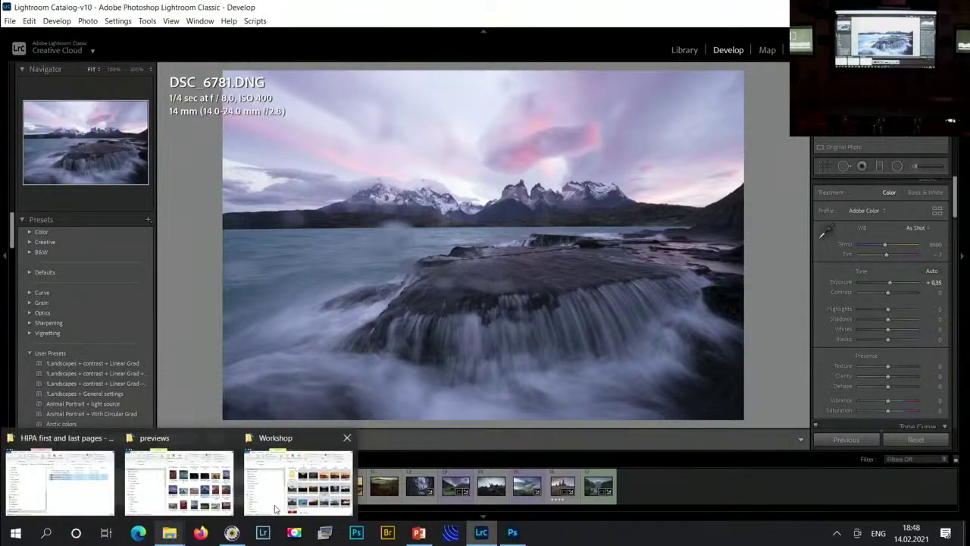
left_click(314, 487)
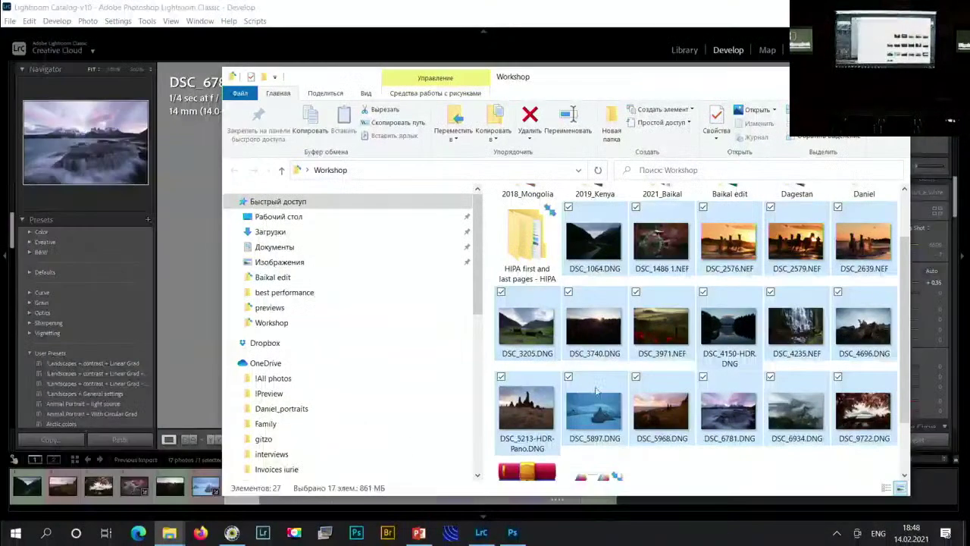
mouse_move(168, 535)
left_click(193, 489)
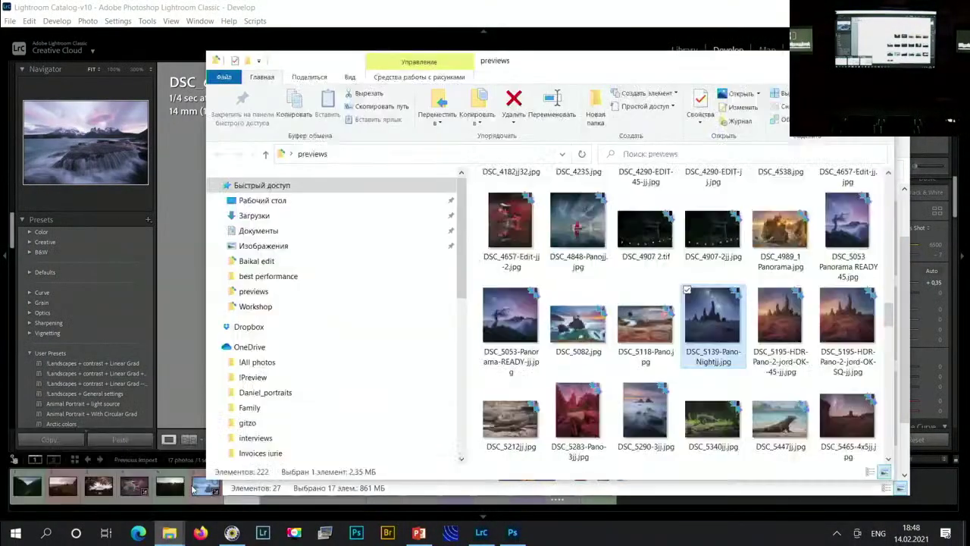
scroll(580, 405, "up", 10)
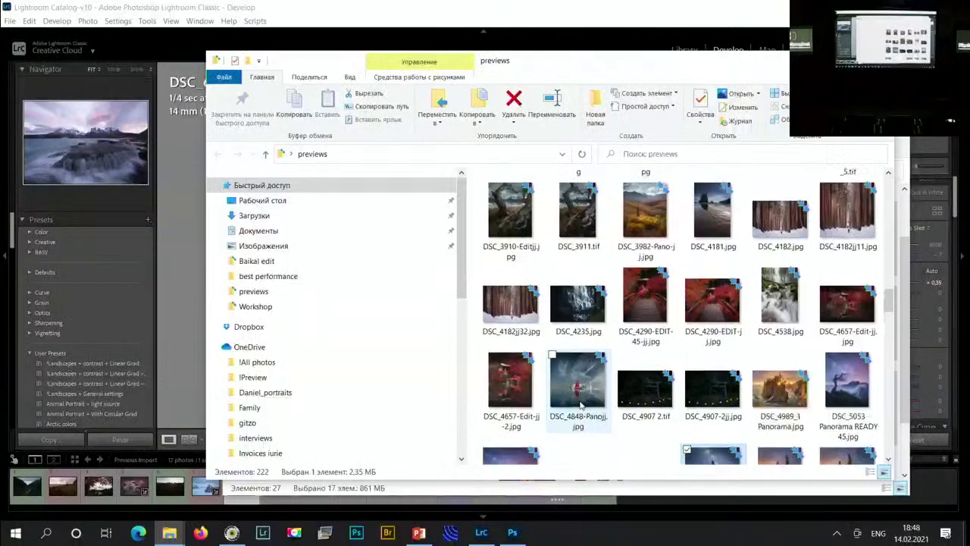
scroll(580, 405, "up", 10)
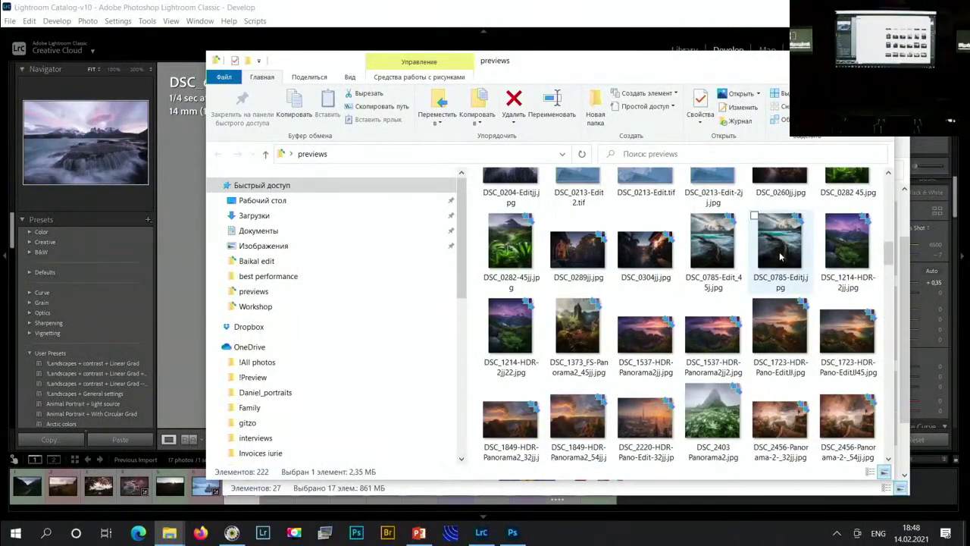
key("super+shift+s")
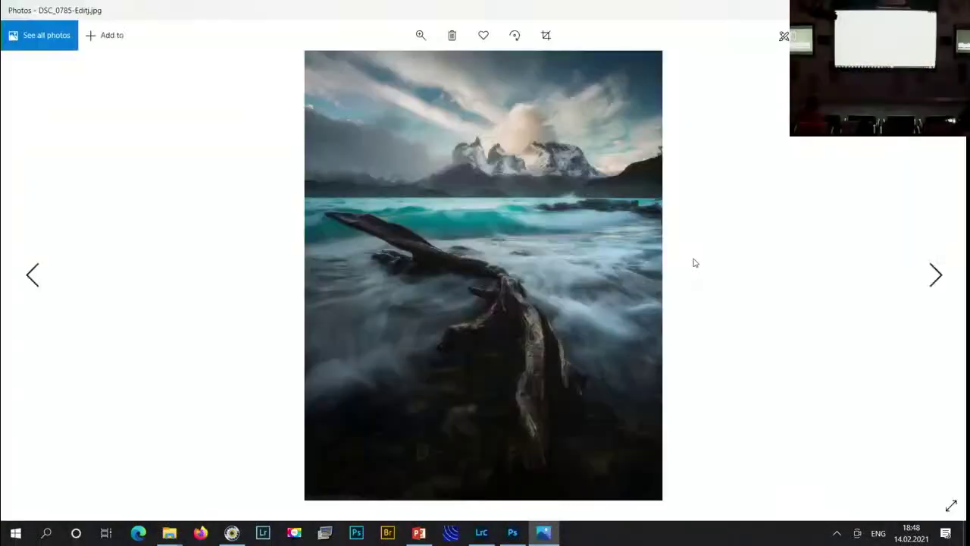